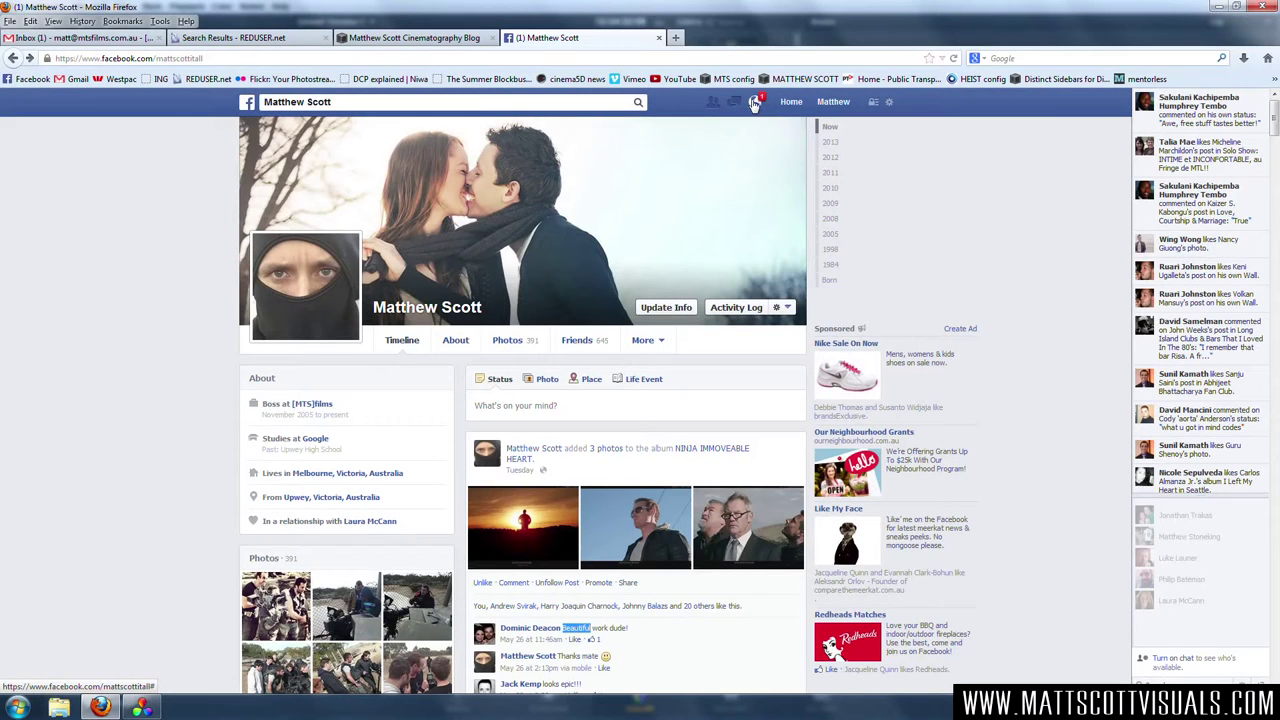
Check the Facebook notifications, open the newest group comment notification, and return to the own profile page
click(757, 103)
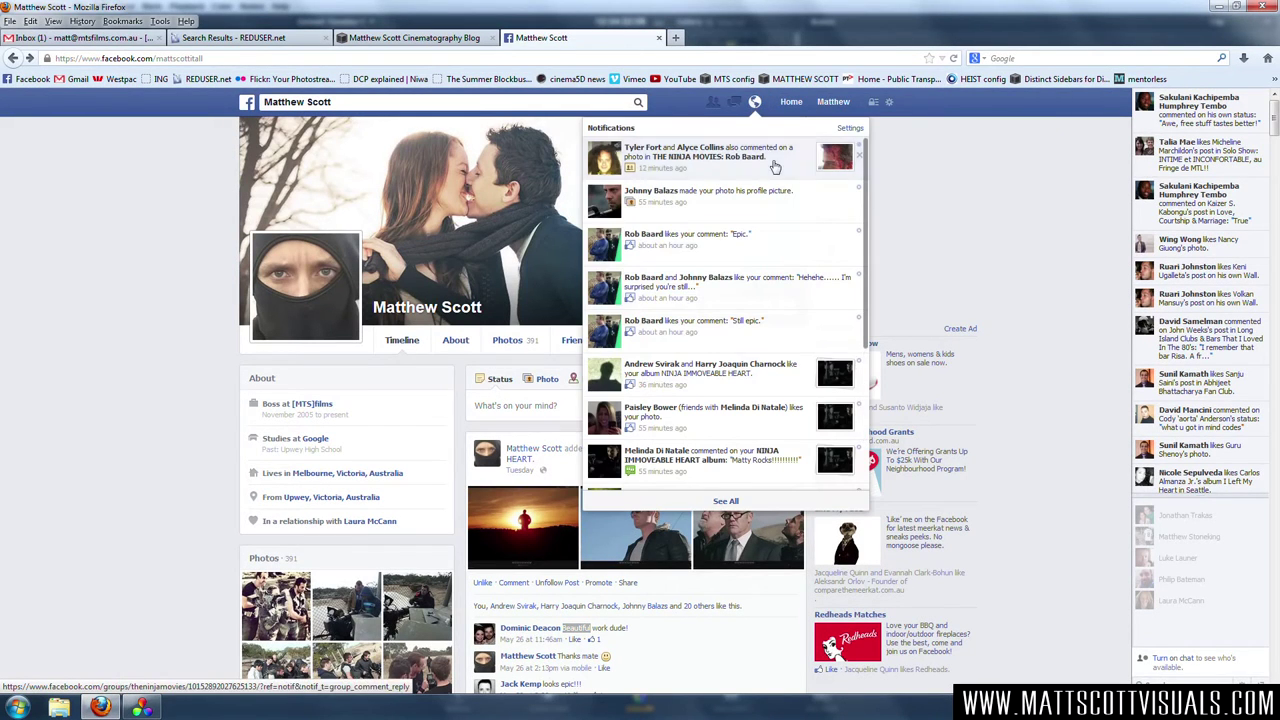
click(808, 178)
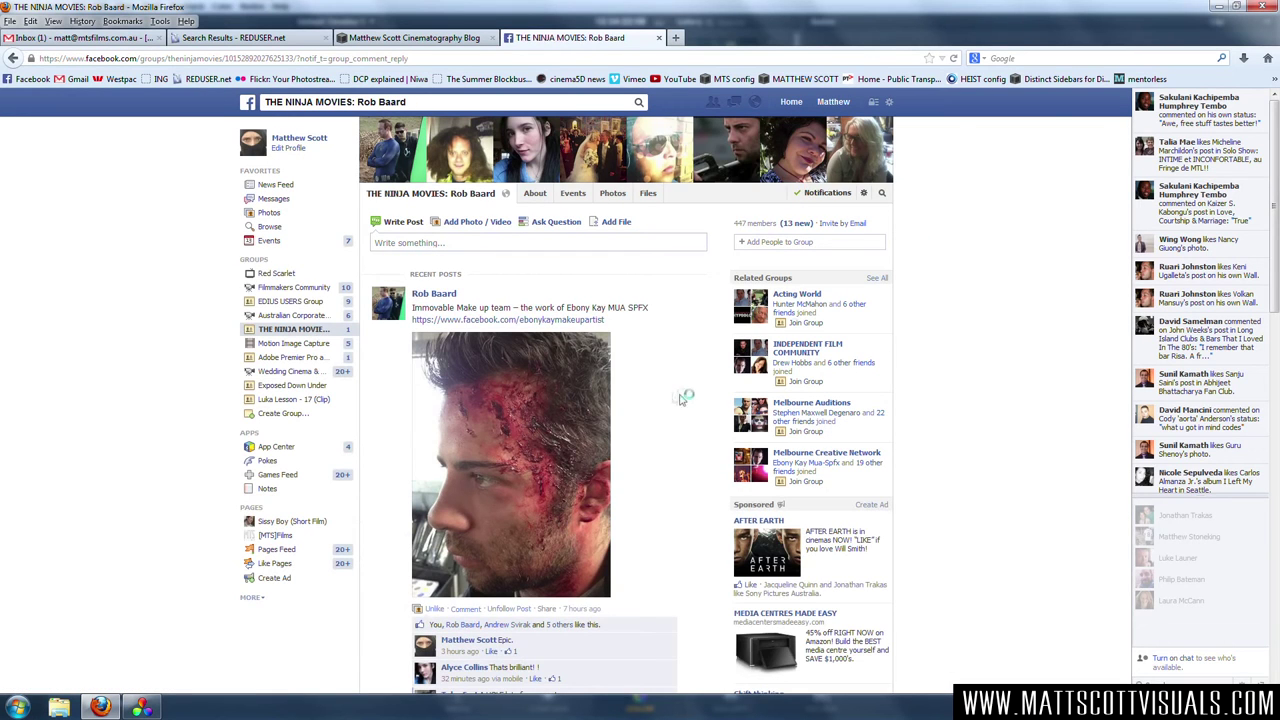
click(836, 102)
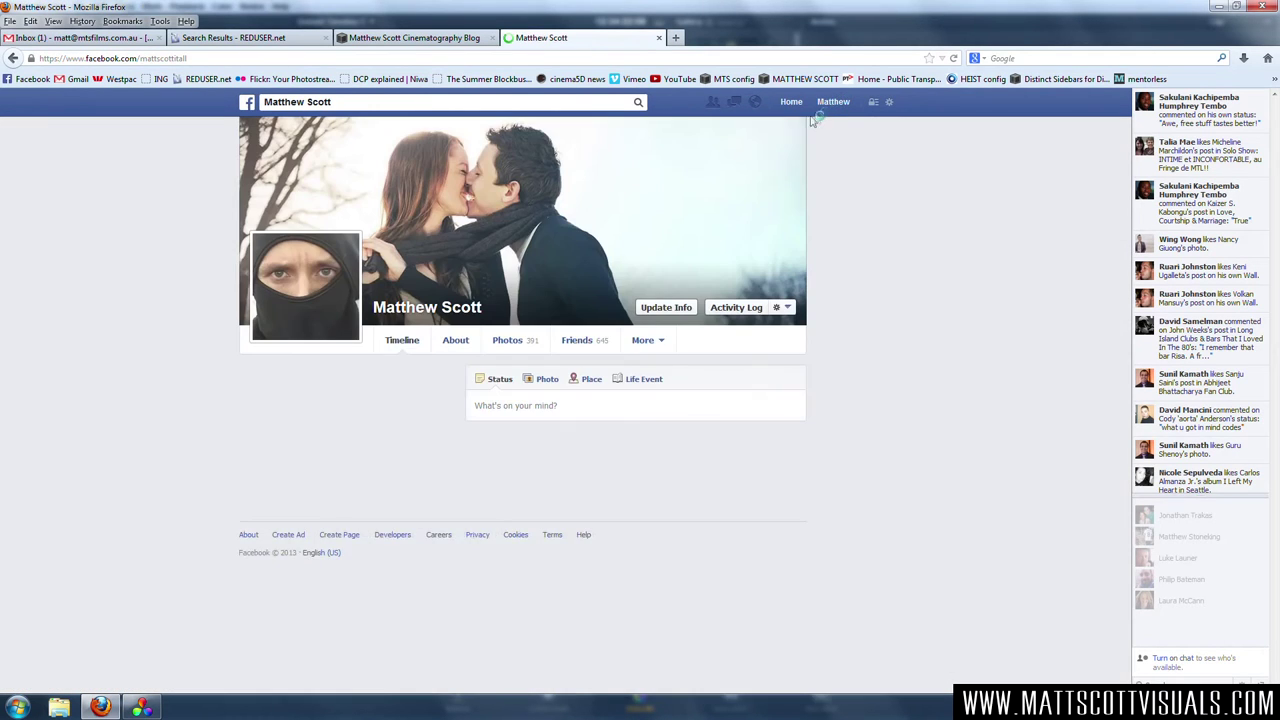
Browse the profile timeline to review the posted photos and album stills
scroll(653, 486, down, 6)
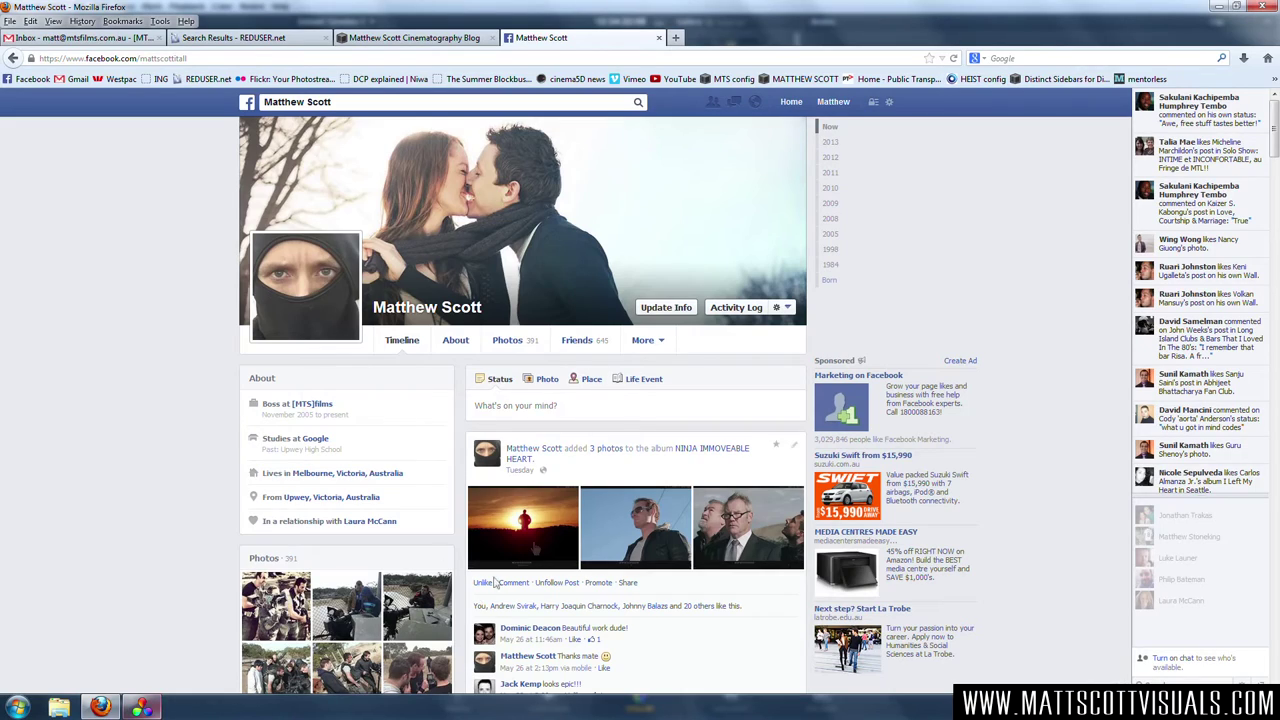
scroll(684, 500, down, 5)
scroll(684, 500, down, 10)
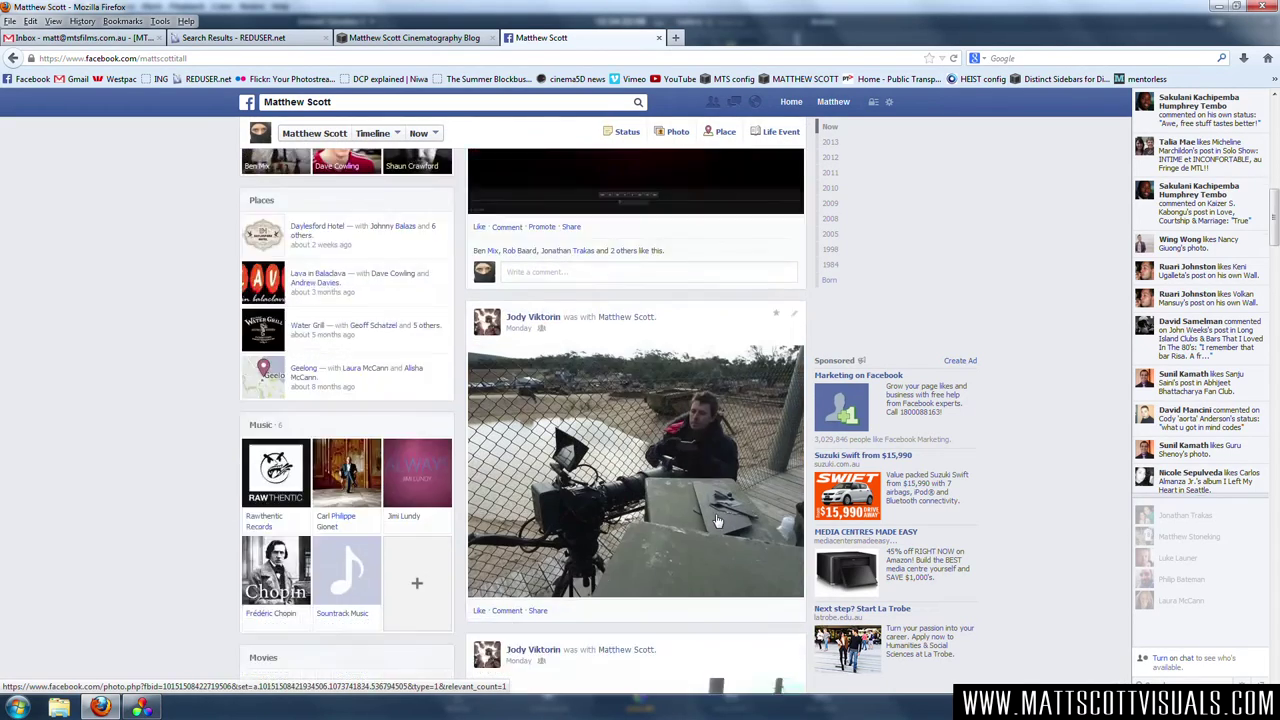
scroll(716, 517, down, 10)
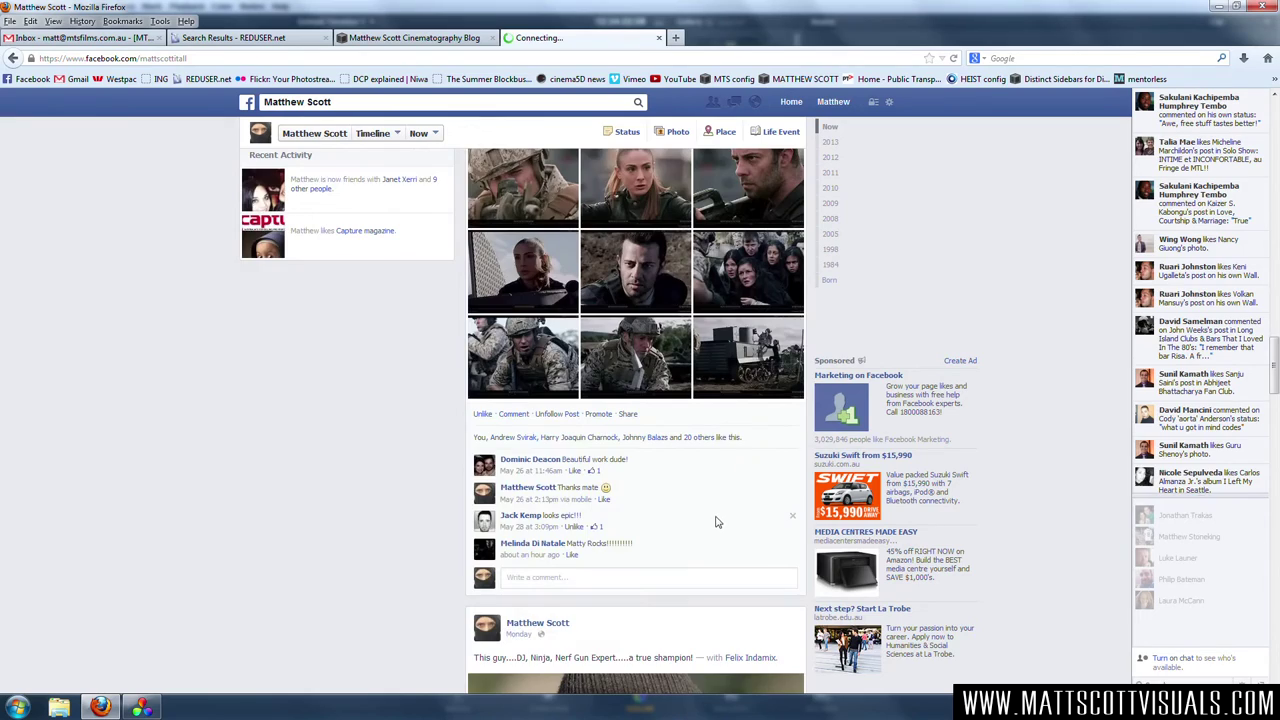
scroll(716, 521, up, 10)
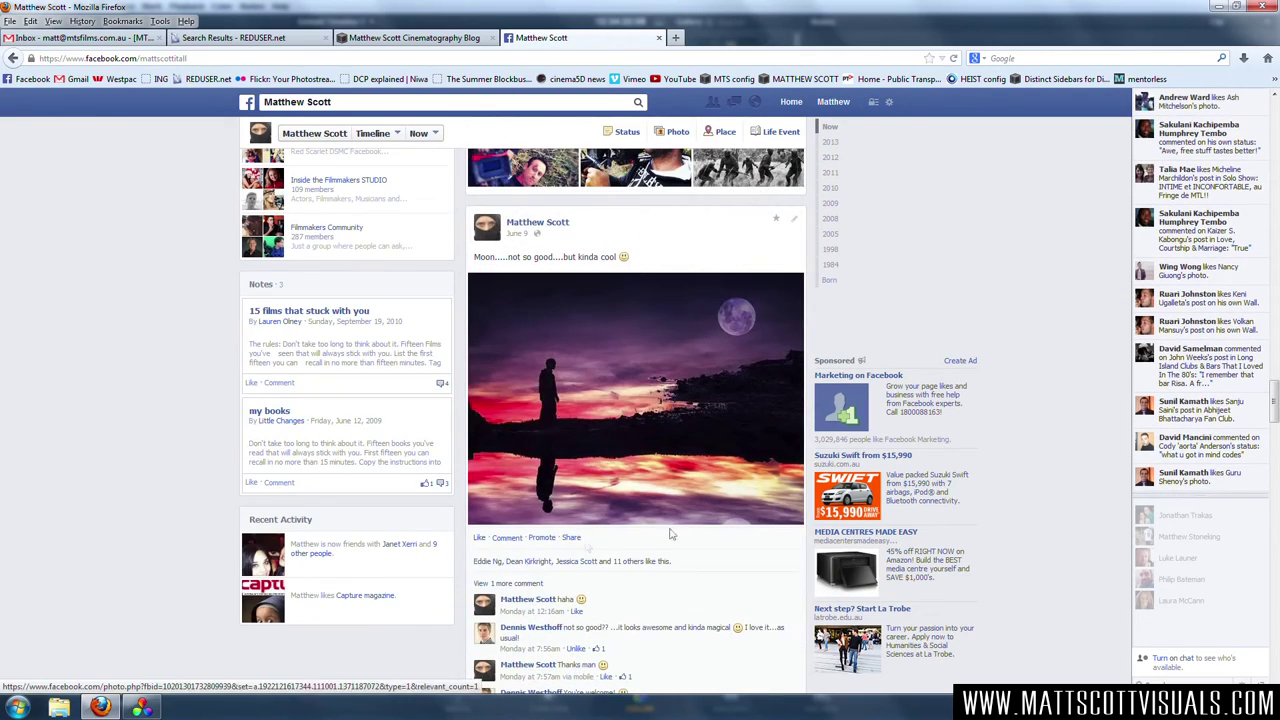
Switch to DaVinci Resolve and leave the full-screen viewer
click(146, 708)
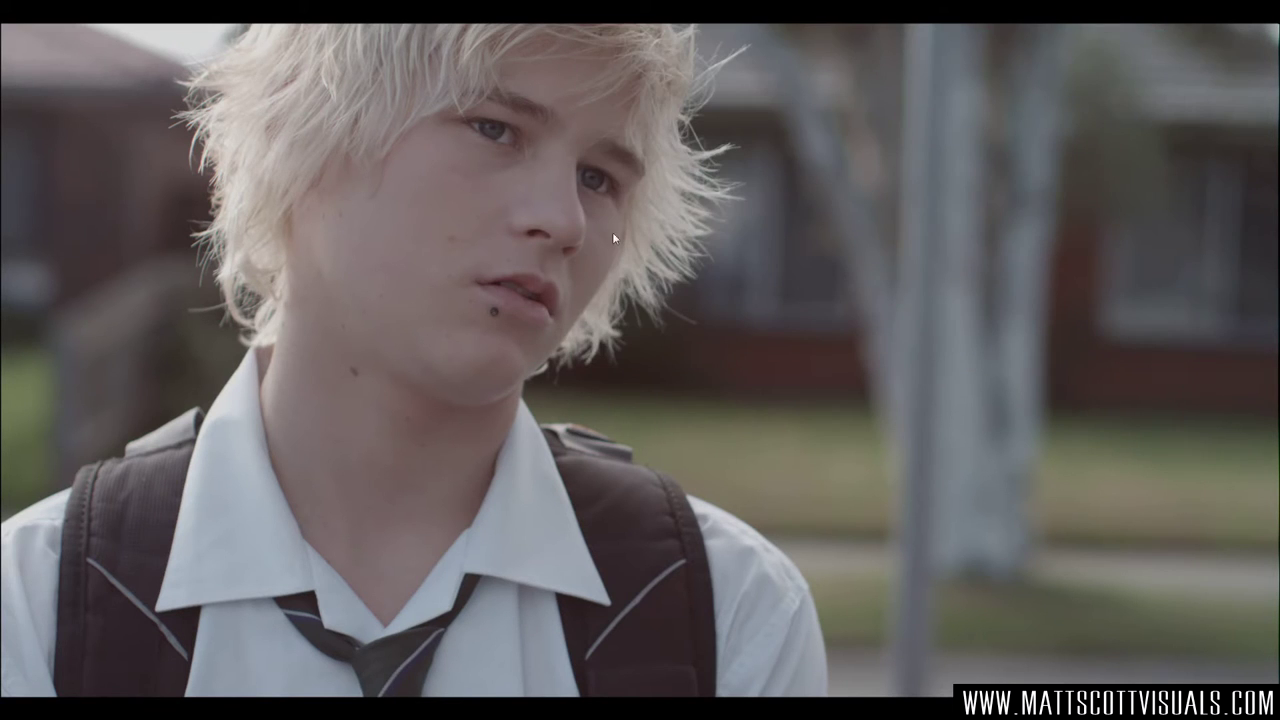
key(Escape)
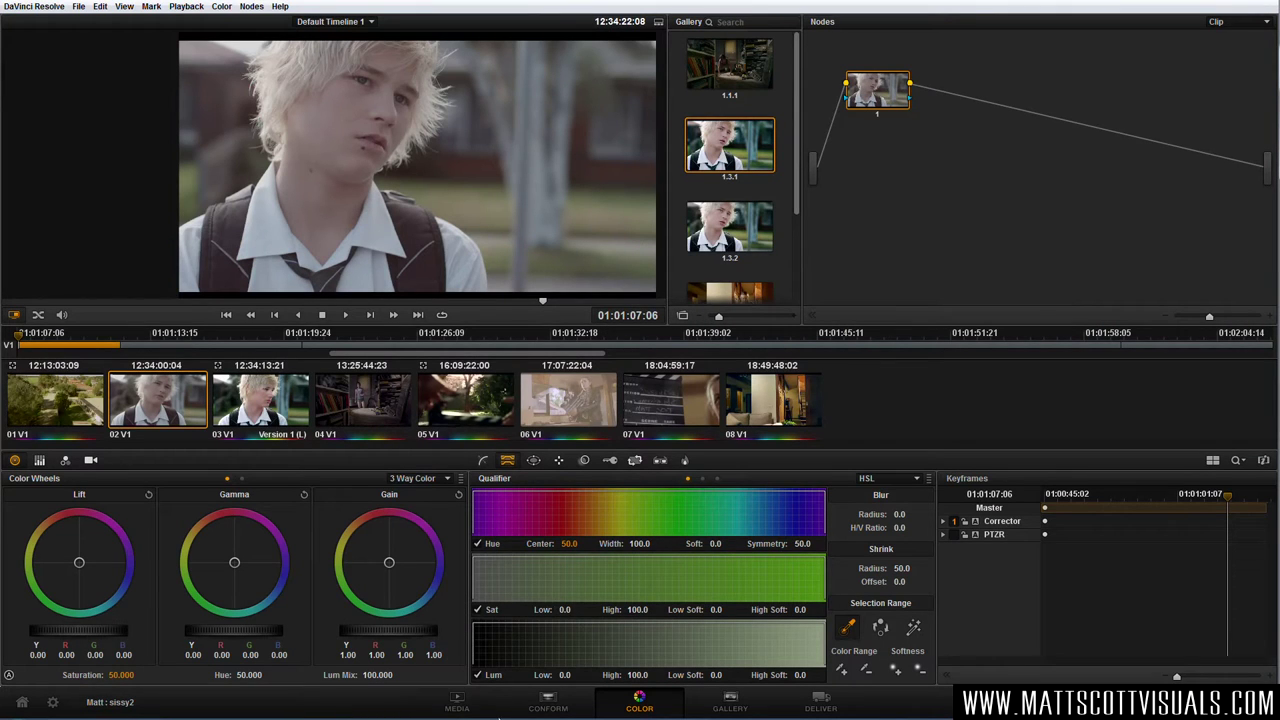
Look through the Media and Conform pages, previewing clip A009_C009_0720RO_001.R3D, and return to the Color page
click(458, 704)
click(548, 704)
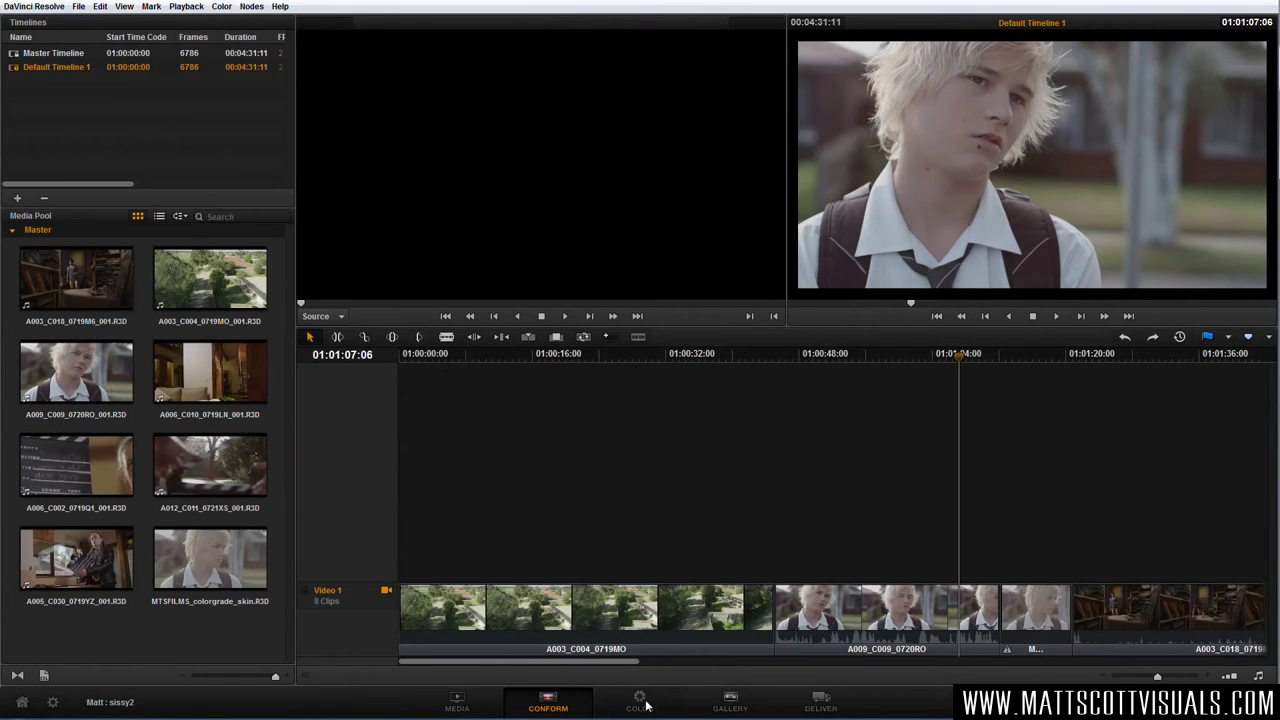
click(457, 705)
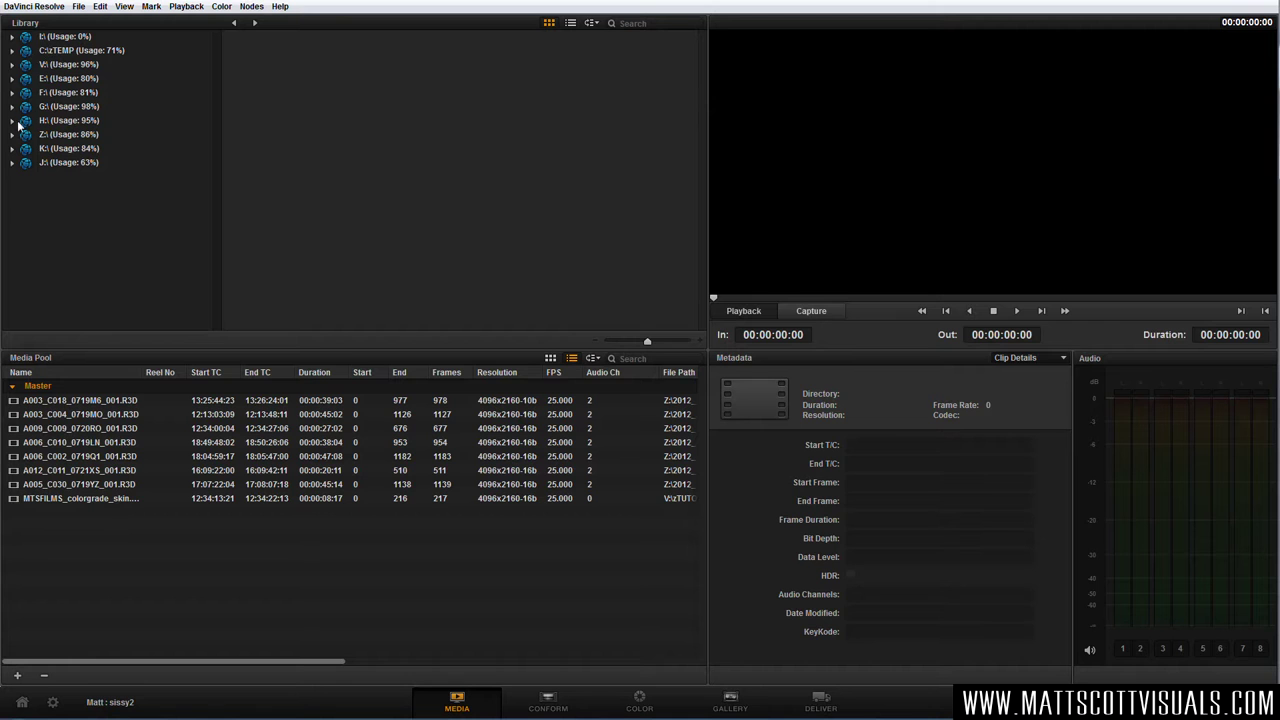
click(50, 428)
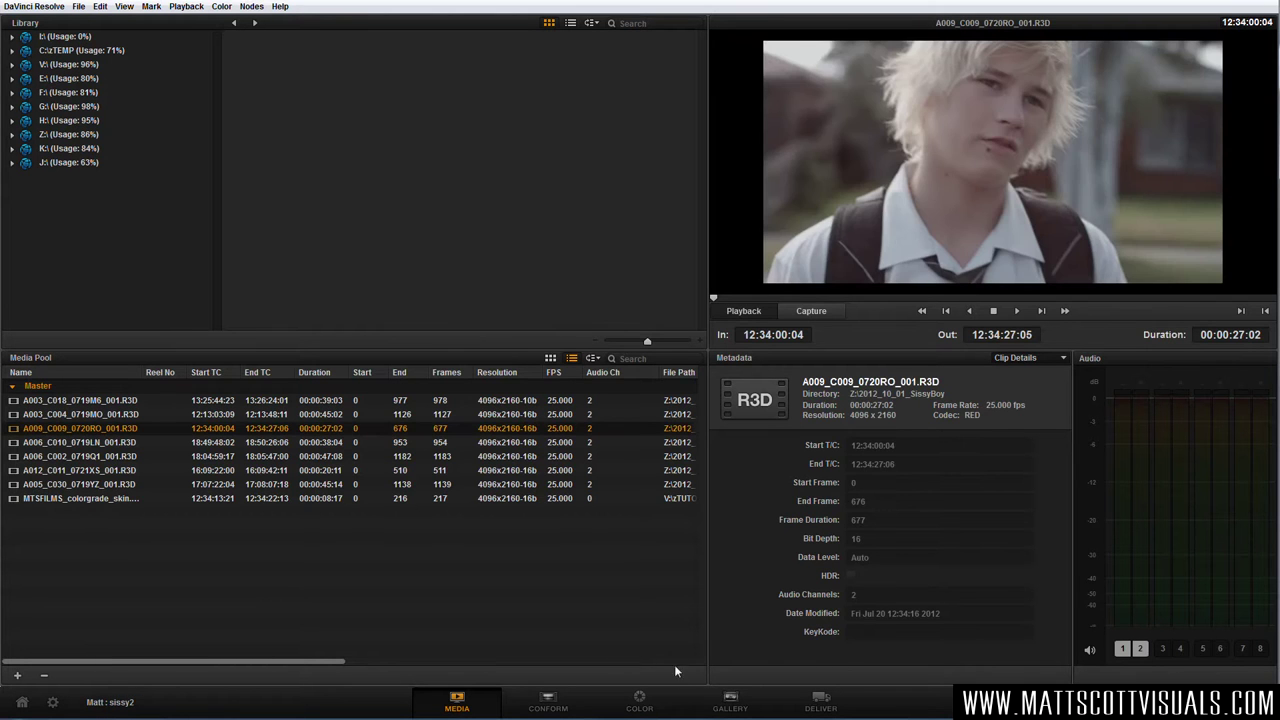
click(548, 700)
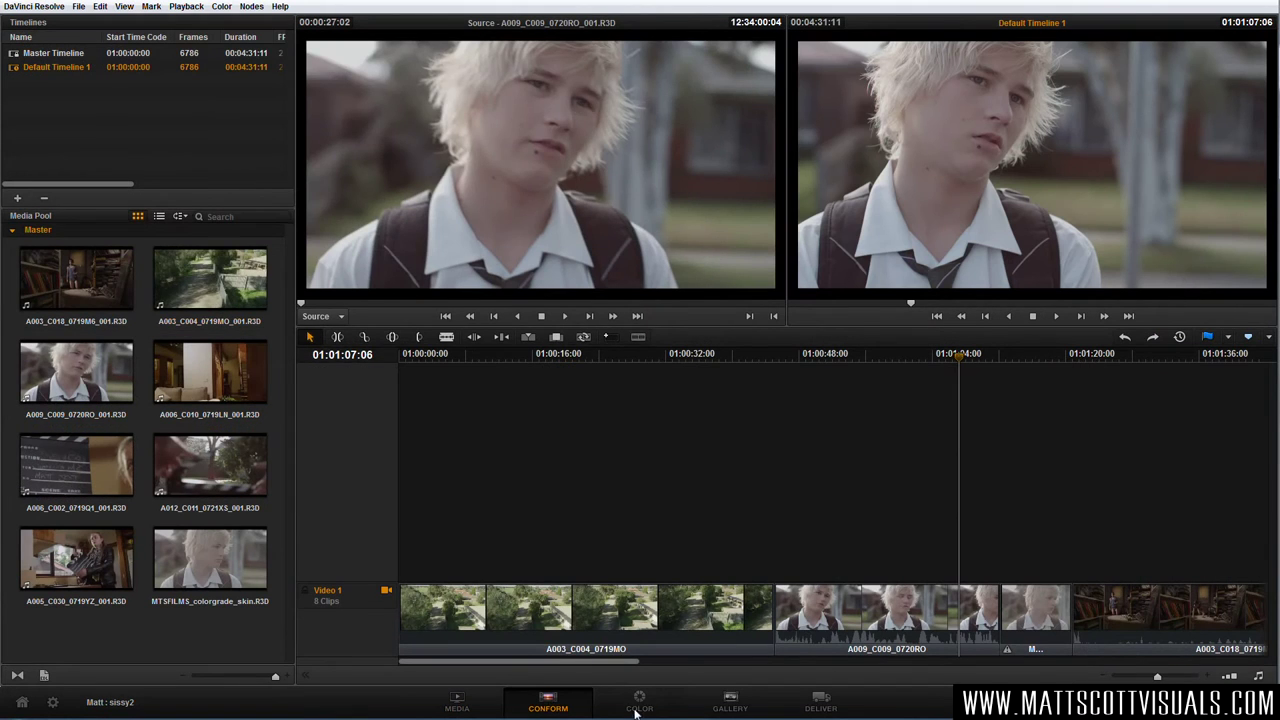
click(636, 708)
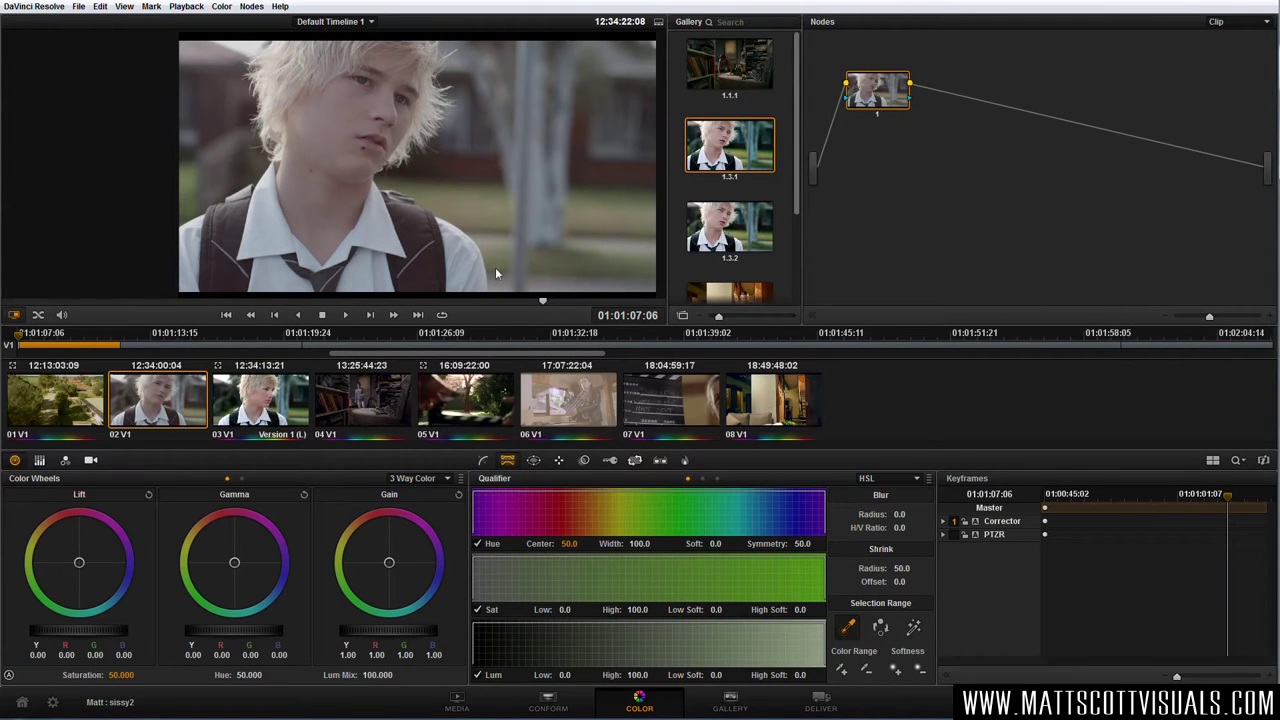
In clip 03's node graph, move the BALANCE node lower and shift the skin, hair, shirt and eyes nodes up into a visible column
click(255, 408)
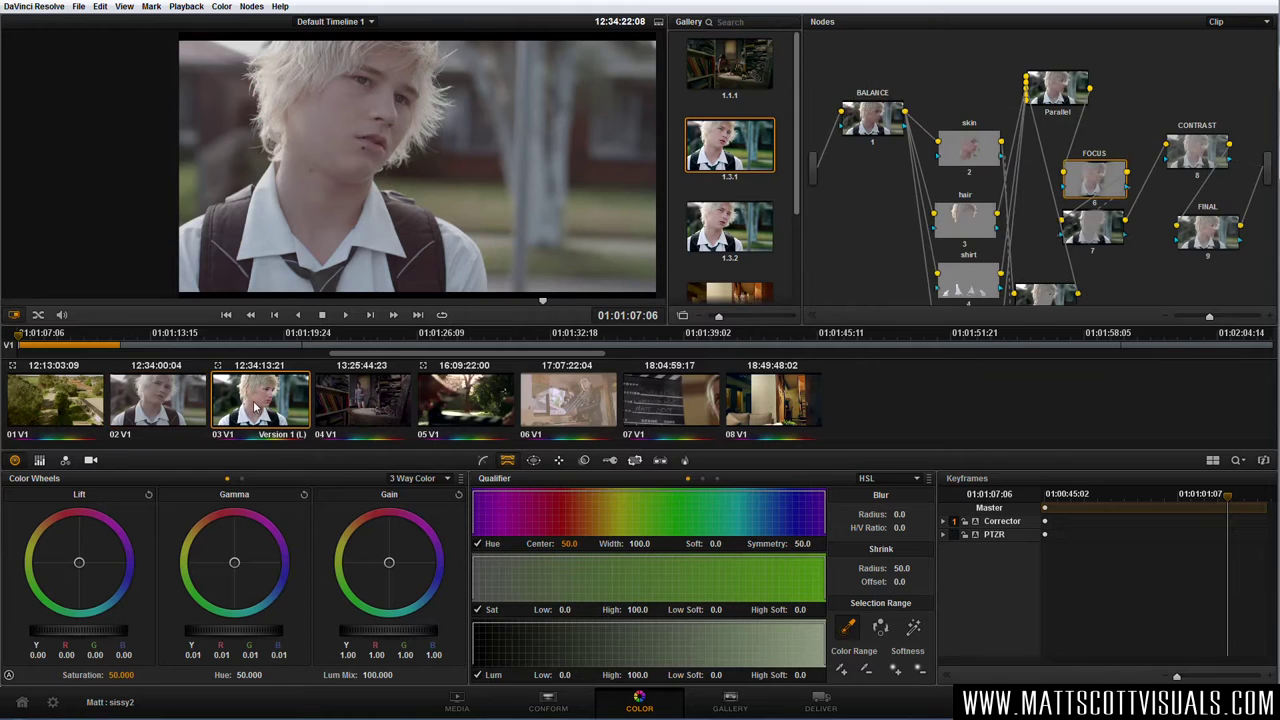
drag(1034, 214, 1034, 160)
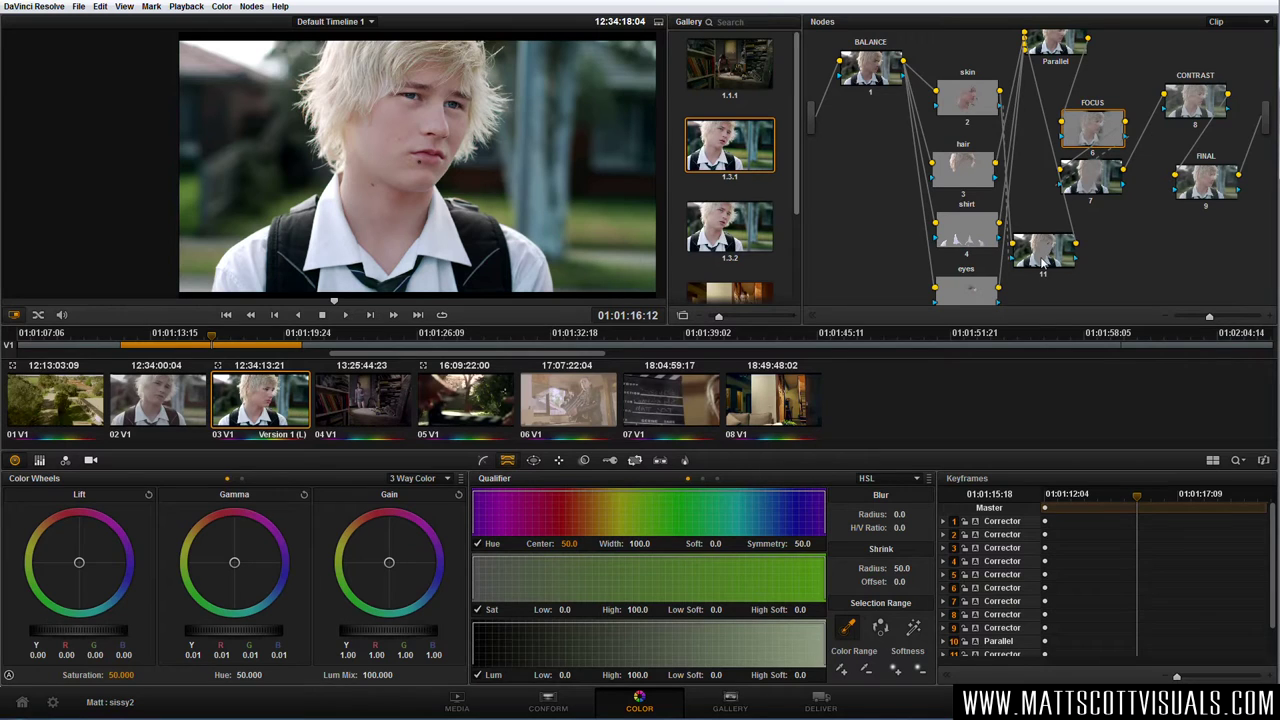
drag(870, 81, 857, 182)
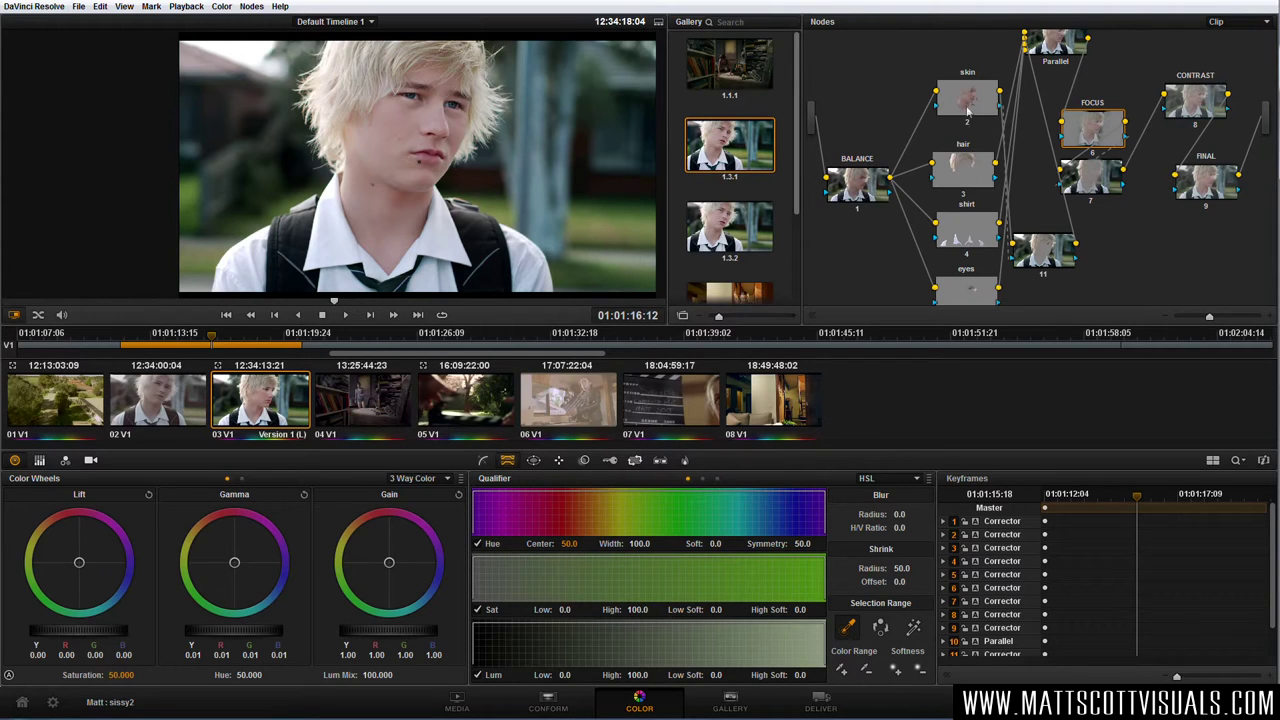
drag(969, 107, 967, 87)
drag(970, 175, 967, 146)
drag(971, 236, 971, 207)
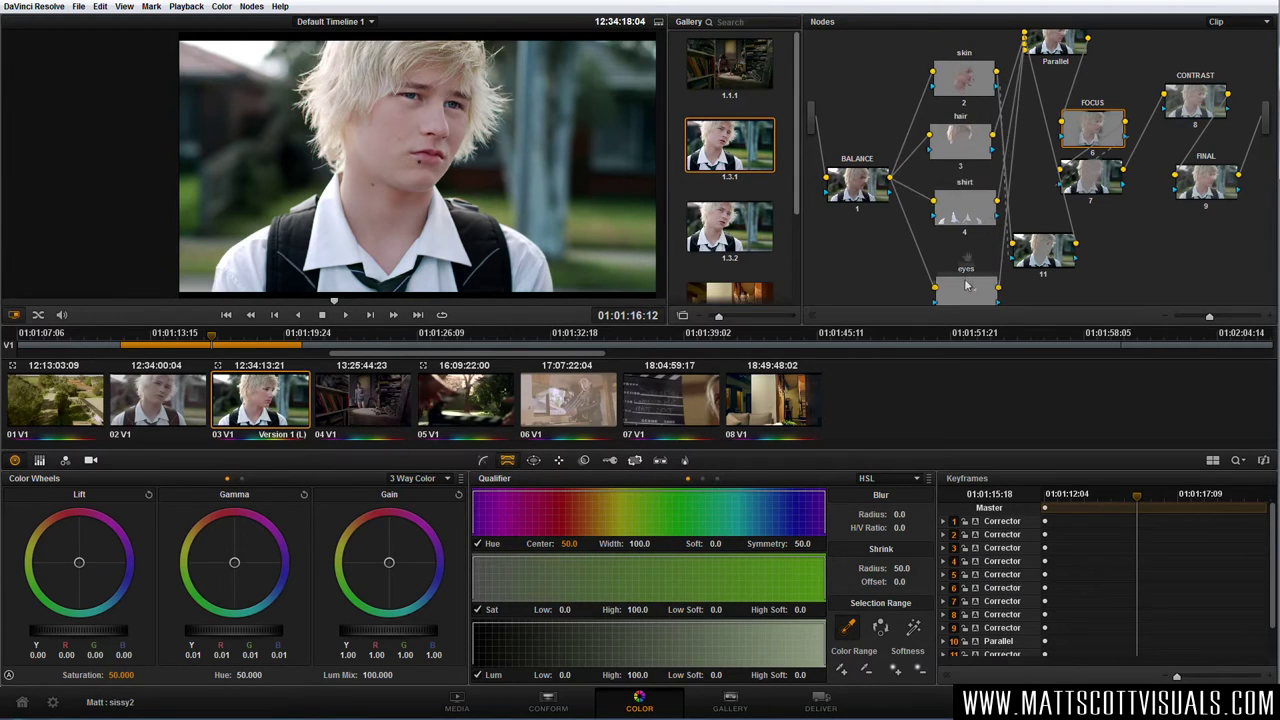
drag(966, 289, 970, 256)
Spread out node 7 and the FOCUS, CONTRAST and FINAL nodes in clip 03's node graph
drag(1093, 176, 1119, 195)
drag(1093, 128, 1113, 124)
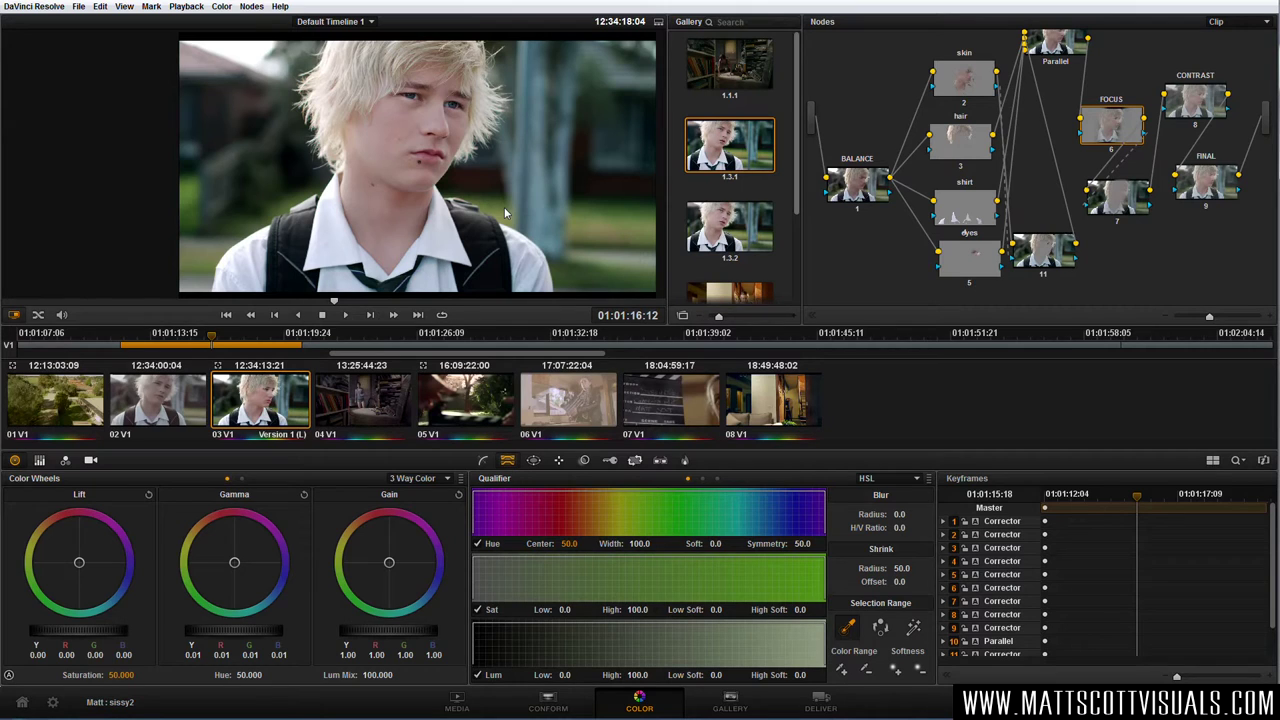
drag(1176, 96, 1183, 93)
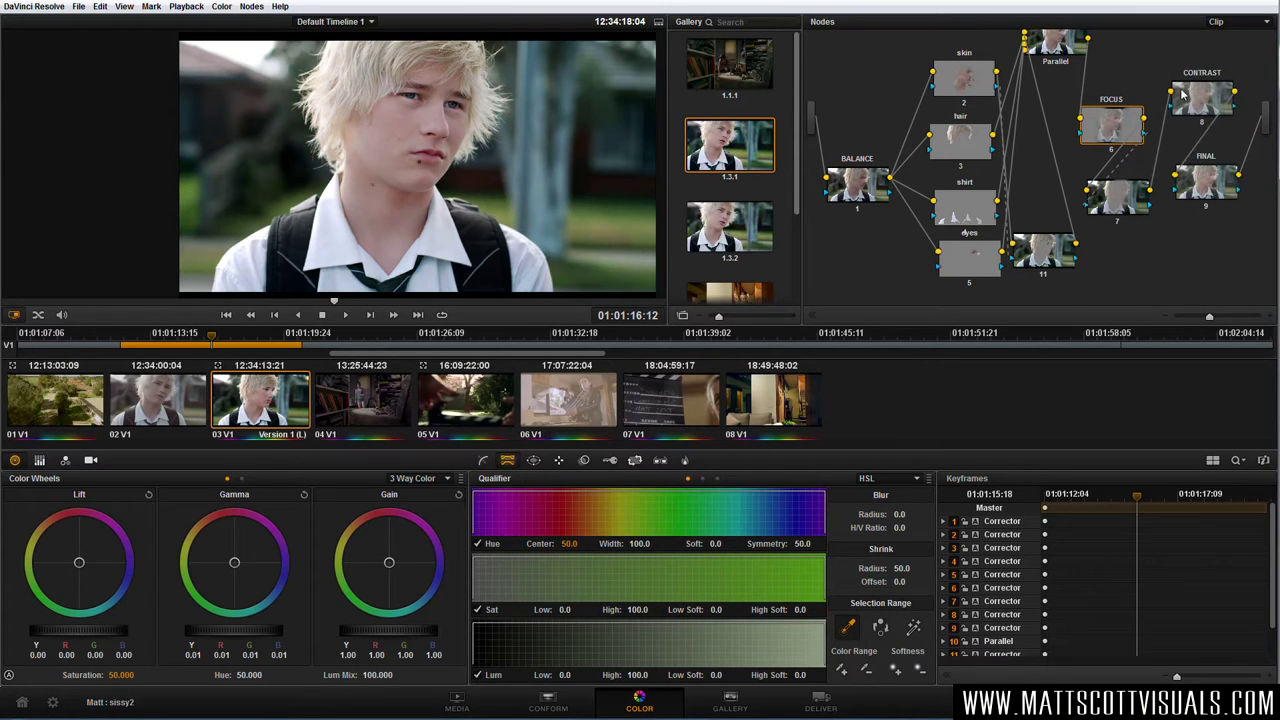
drag(1228, 192, 1240, 197)
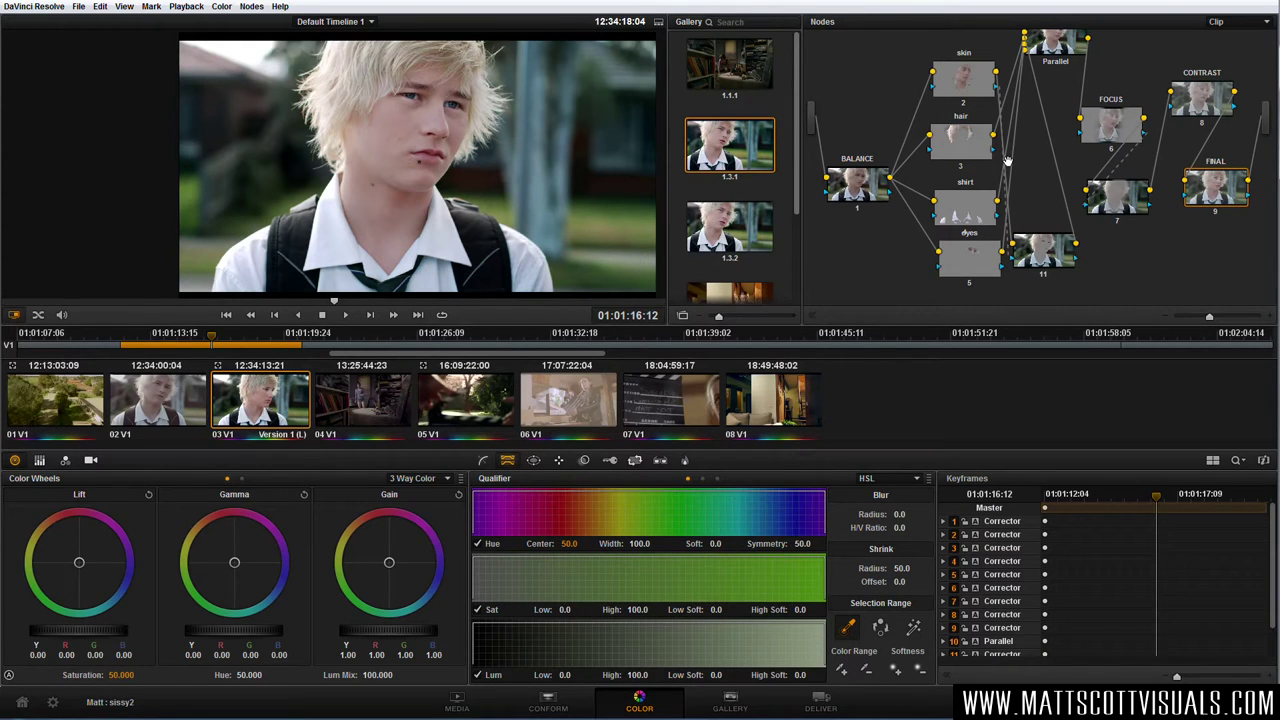
Select ungraded clip 02, park the playhead at 01:01:01:15, and check the frame full screen
click(184, 408)
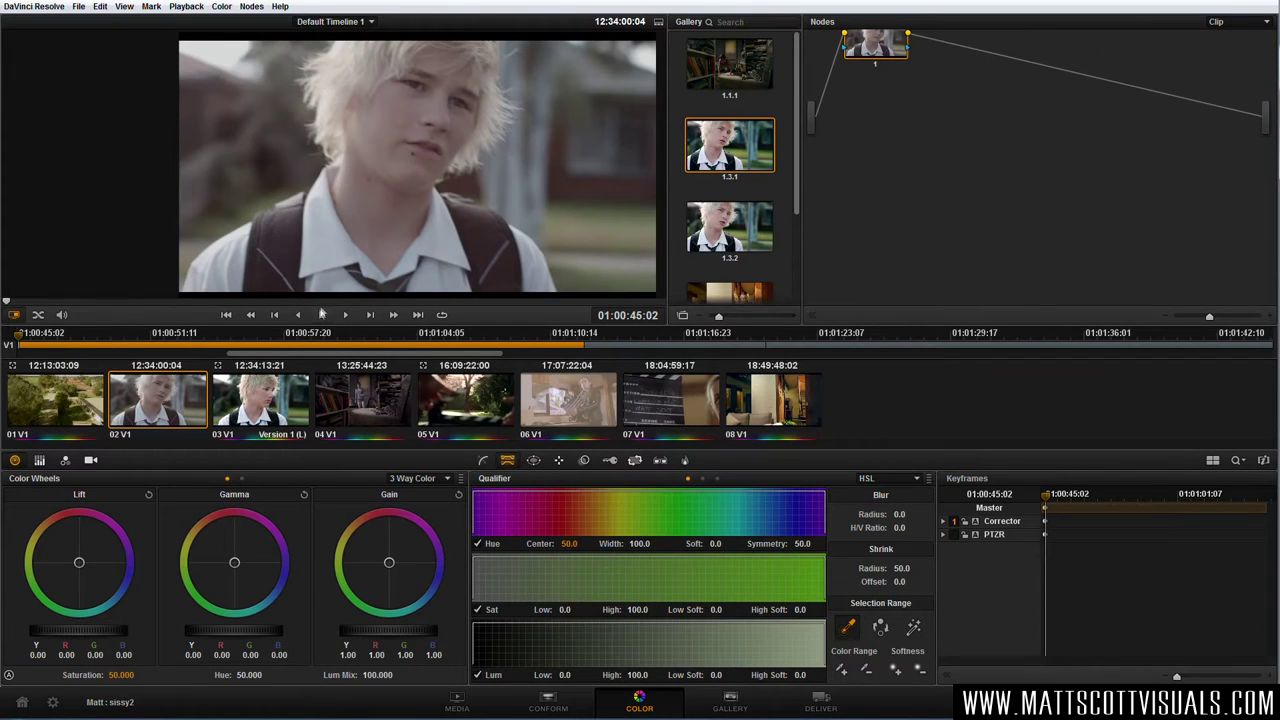
drag(320, 302, 405, 306)
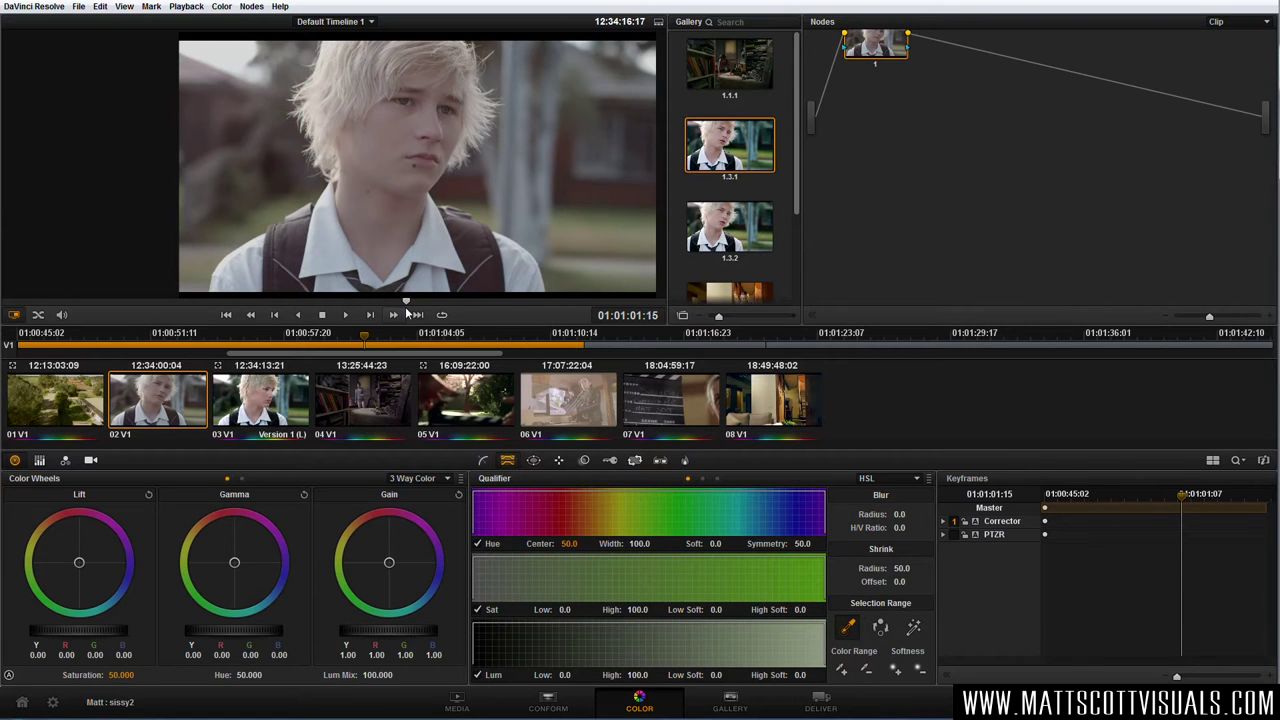
key(ctrl+f)
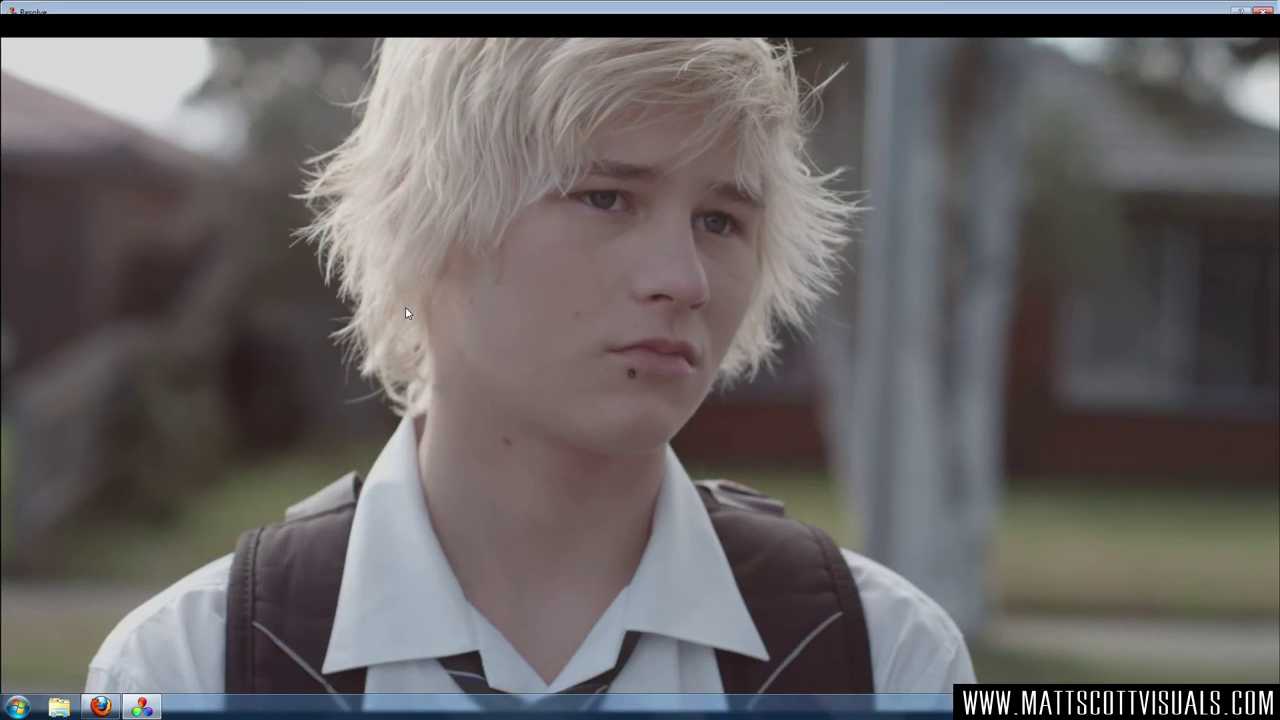
key(ctrl+f)
In clip 02's Camera Raw settings, set Decode Using to Clip and the gamma curve to REDlog Film
click(91, 461)
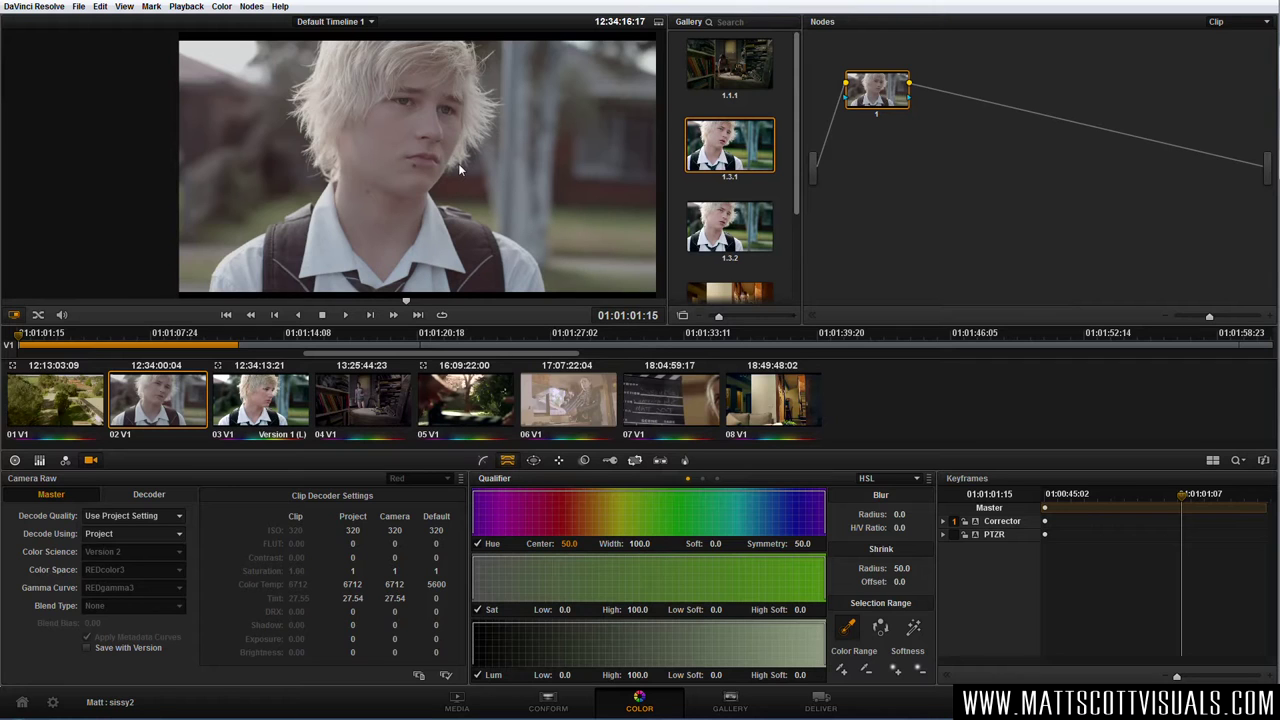
click(120, 538)
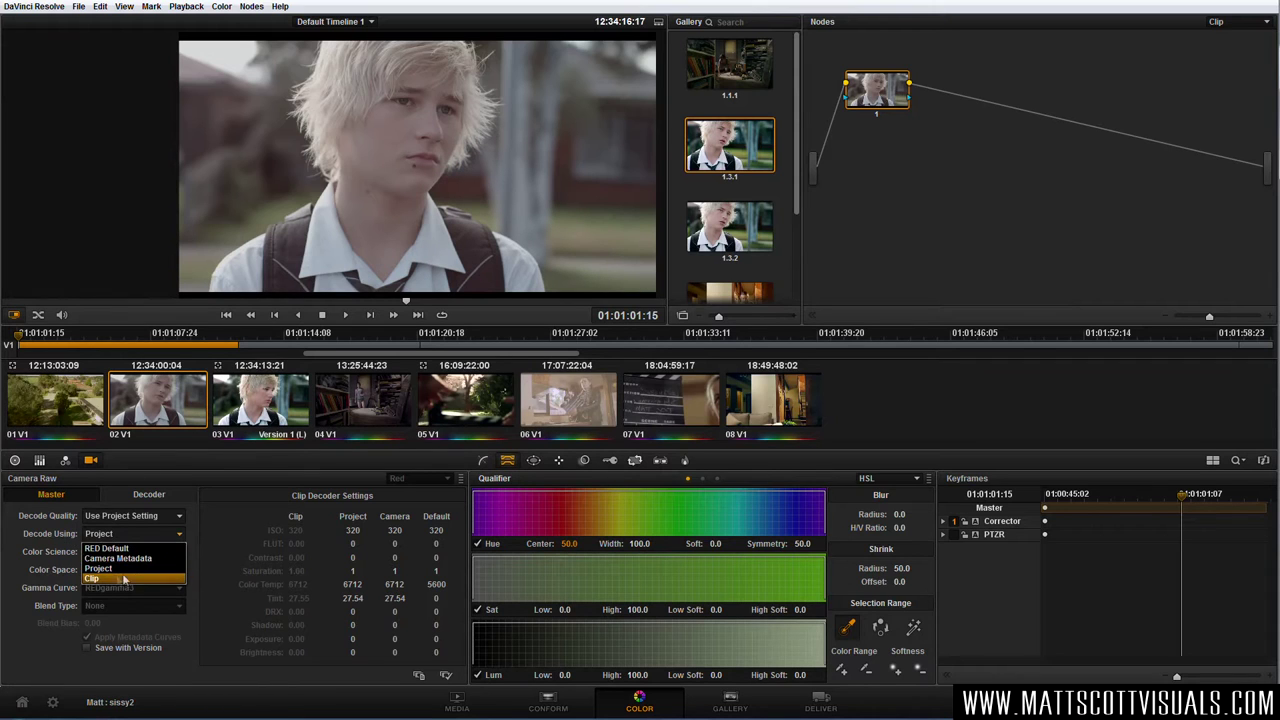
click(112, 577)
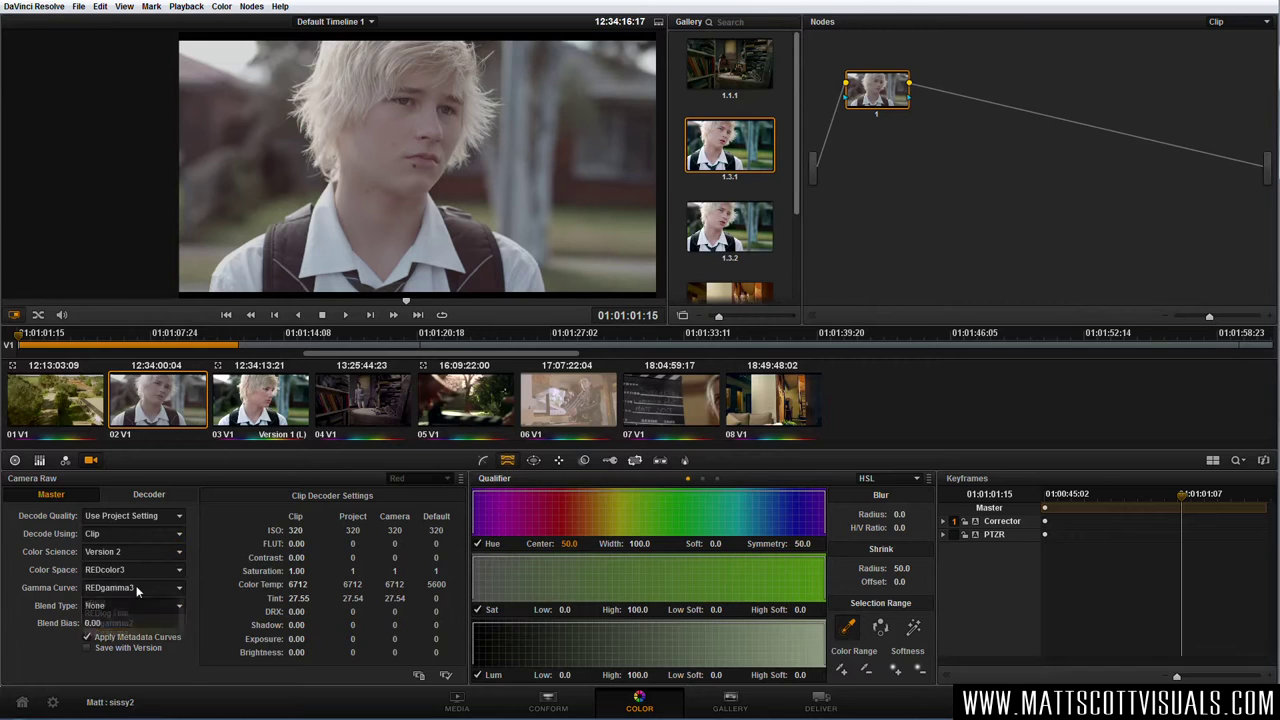
click(135, 588)
click(128, 671)
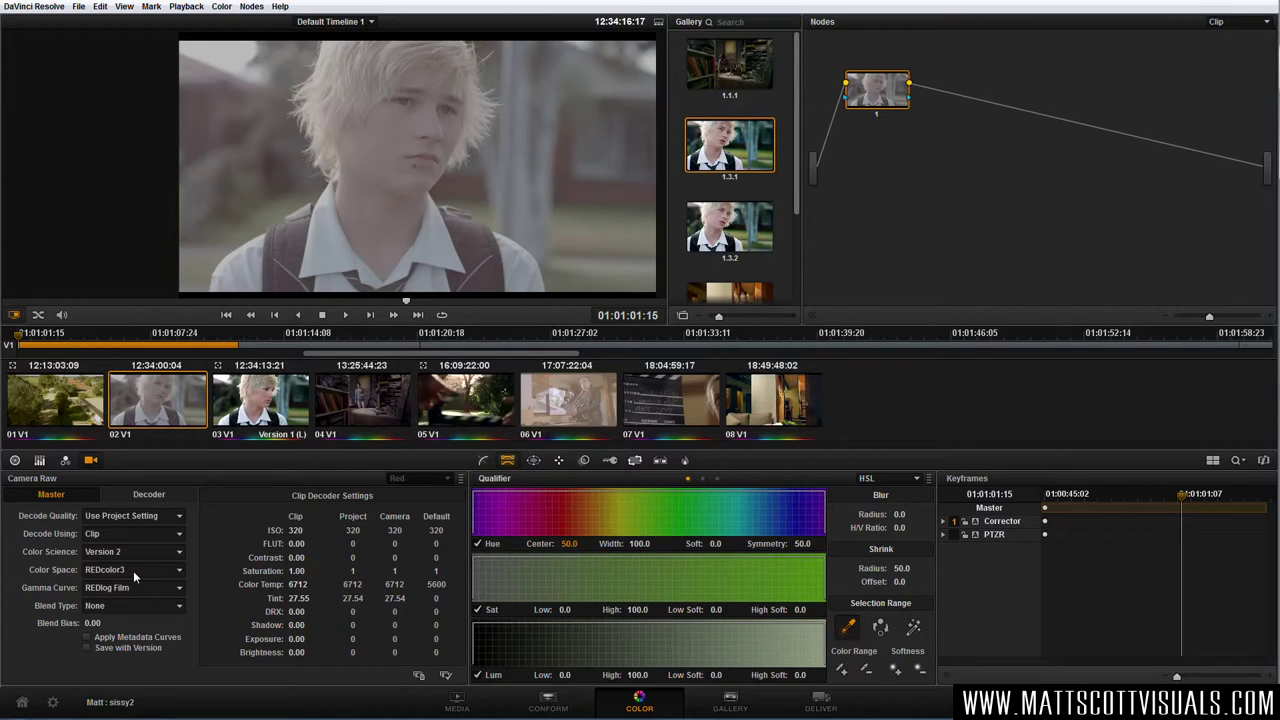
click(133, 570)
click(133, 570)
Examine the flat log image up close in the viewer, around the face, shirt collar and tie
key(ctrl+w)
mouse_move(430, 172)
mouse_down()
mouse_move(597, 171)
mouse_move(288, 170)
mouse_move(608, 178)
mouse_move(234, 163)
mouse_move(586, 150)
mouse_move(440, 160)
mouse_up()
key(ctrl+w)
drag(443, 277, 443, 222)
scroll(429, 237, up, 4)
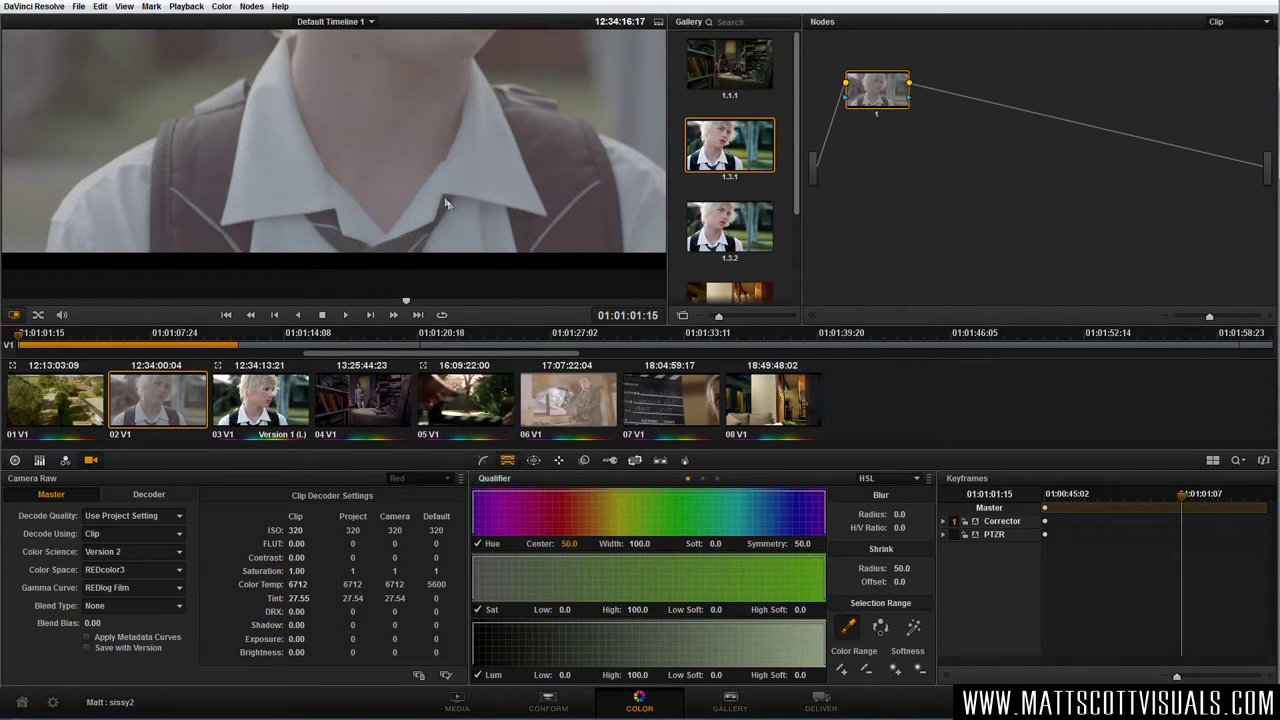
mouse_move(346, 234)
mouse_down()
mouse_move(350, 276)
mouse_move(353, 252)
mouse_up()
scroll(359, 250, down, 2)
scroll(359, 250, down, 4)
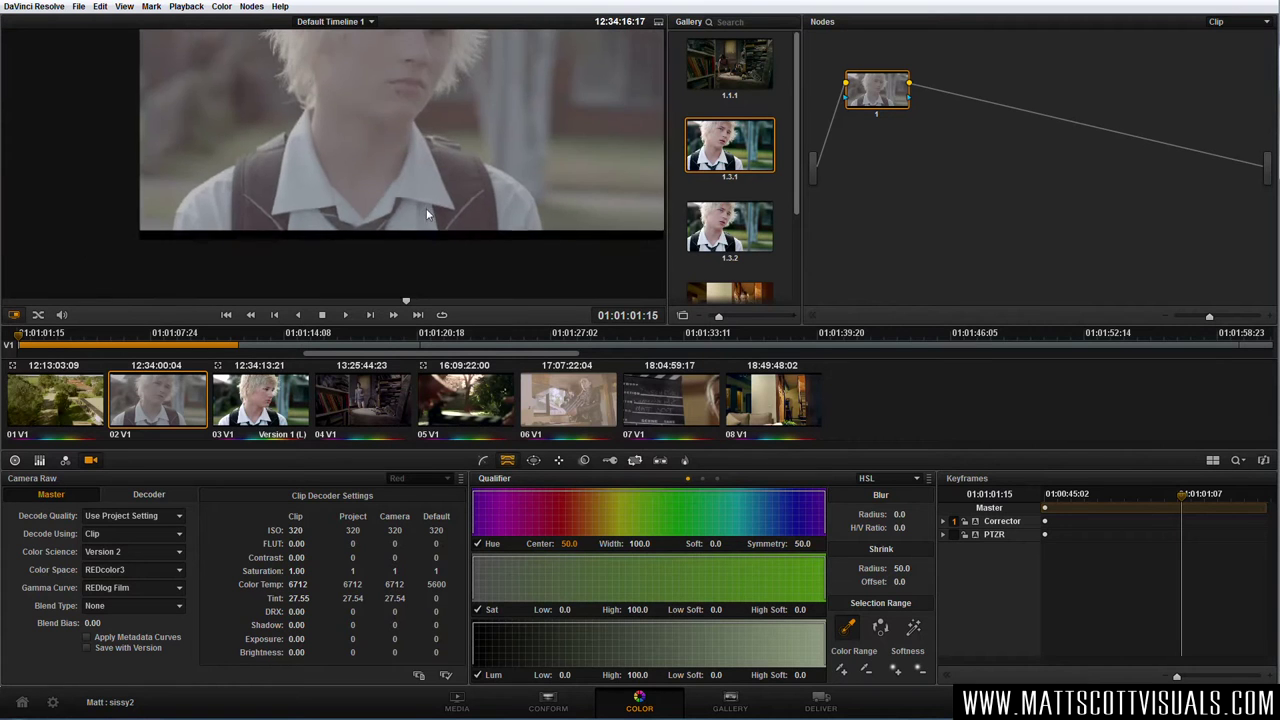
scroll(458, 250, up, 3)
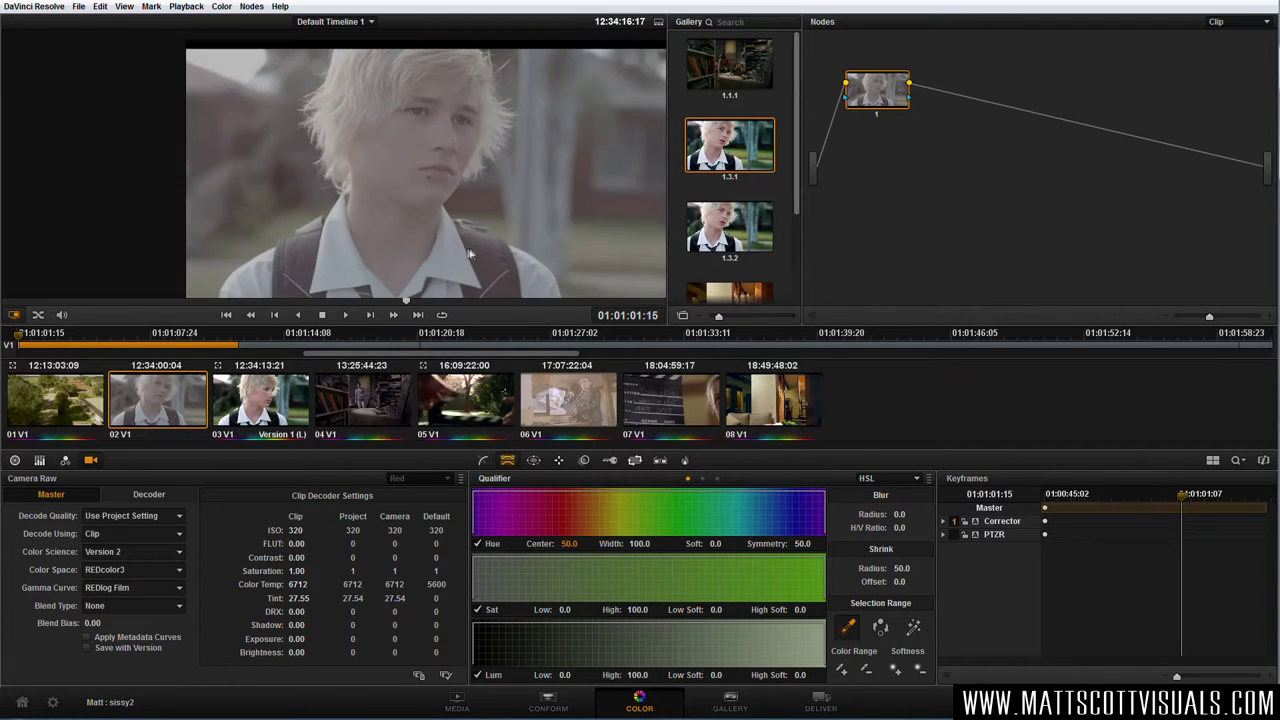
Show the video scopes and change the Vectorscope pane to a Waveform
right_click(520, 189)
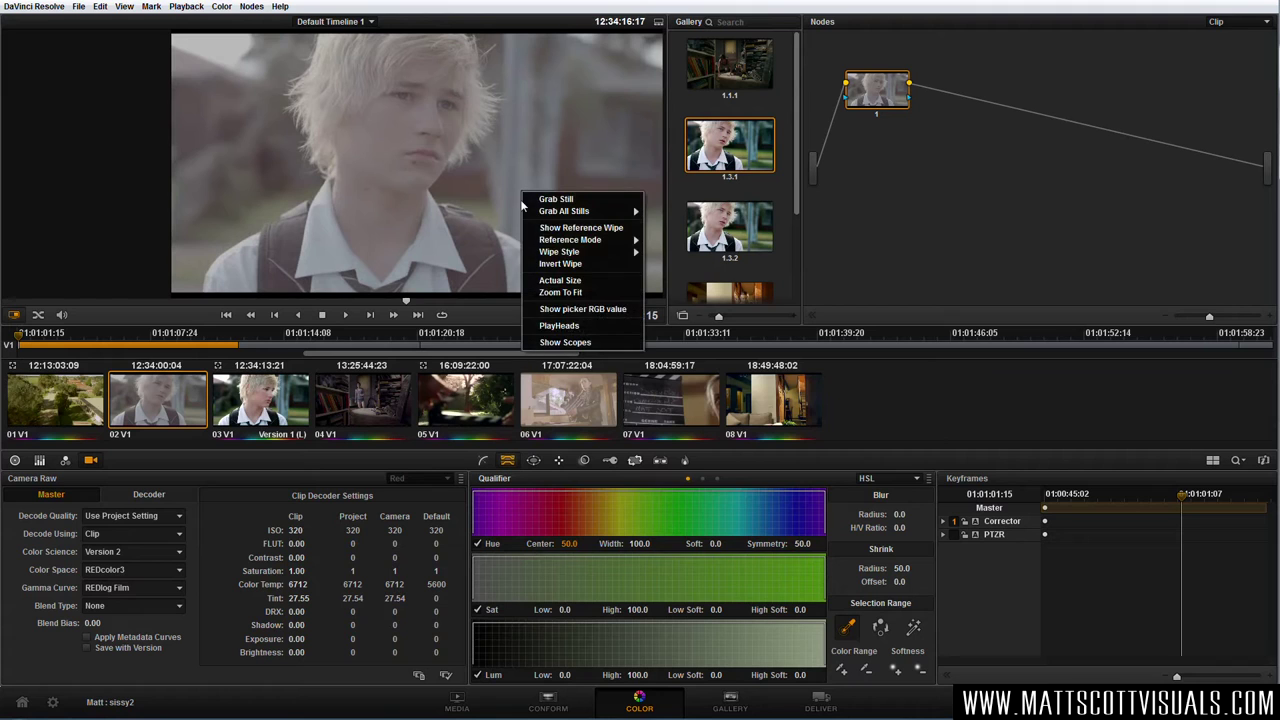
click(565, 342)
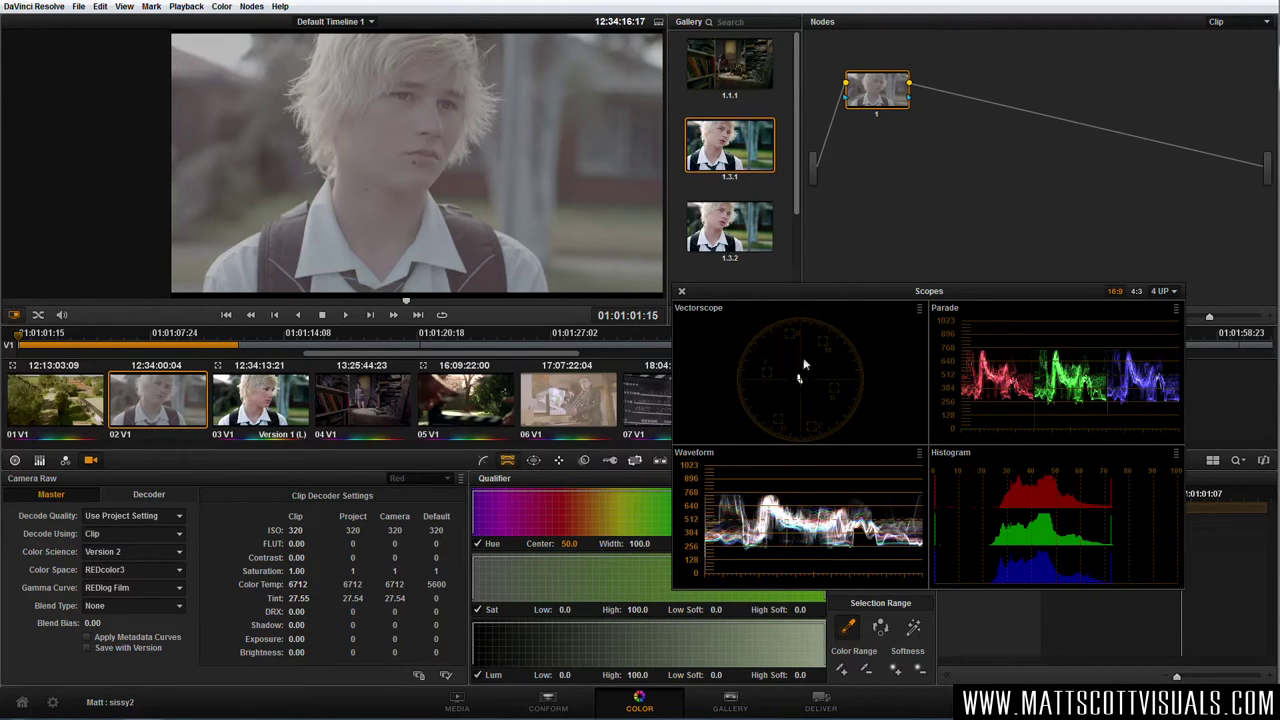
click(919, 311)
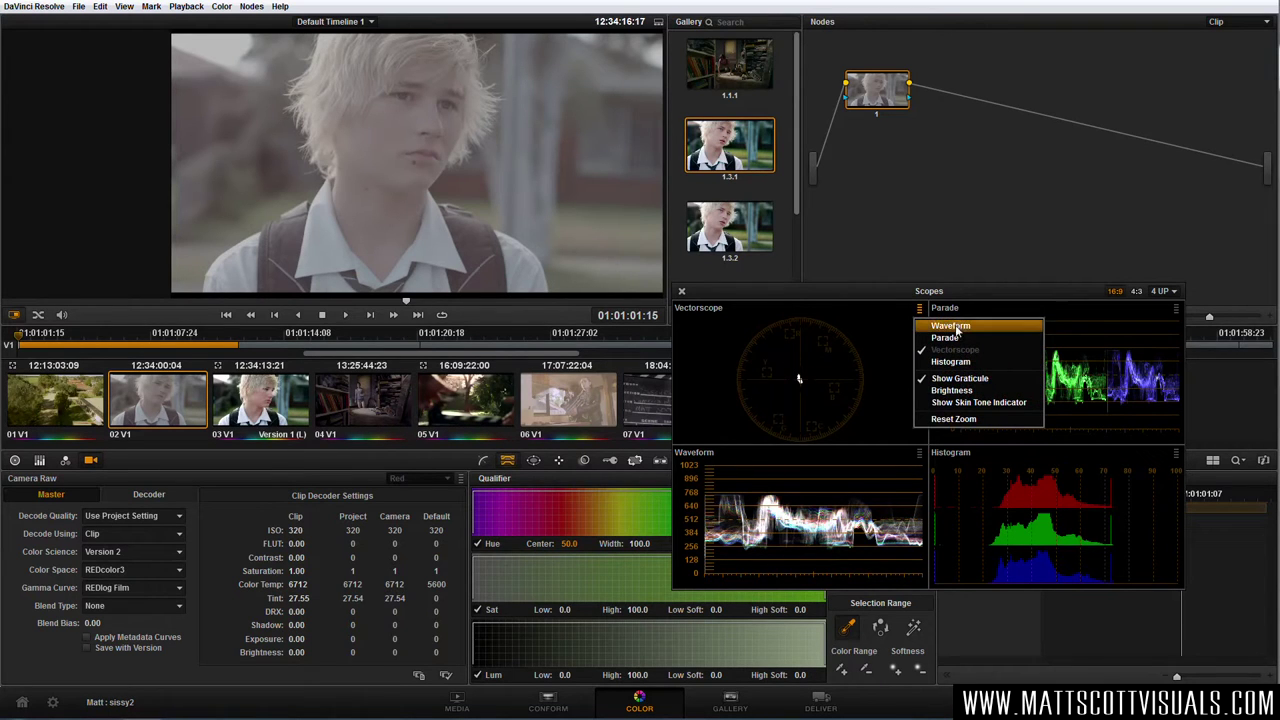
click(955, 326)
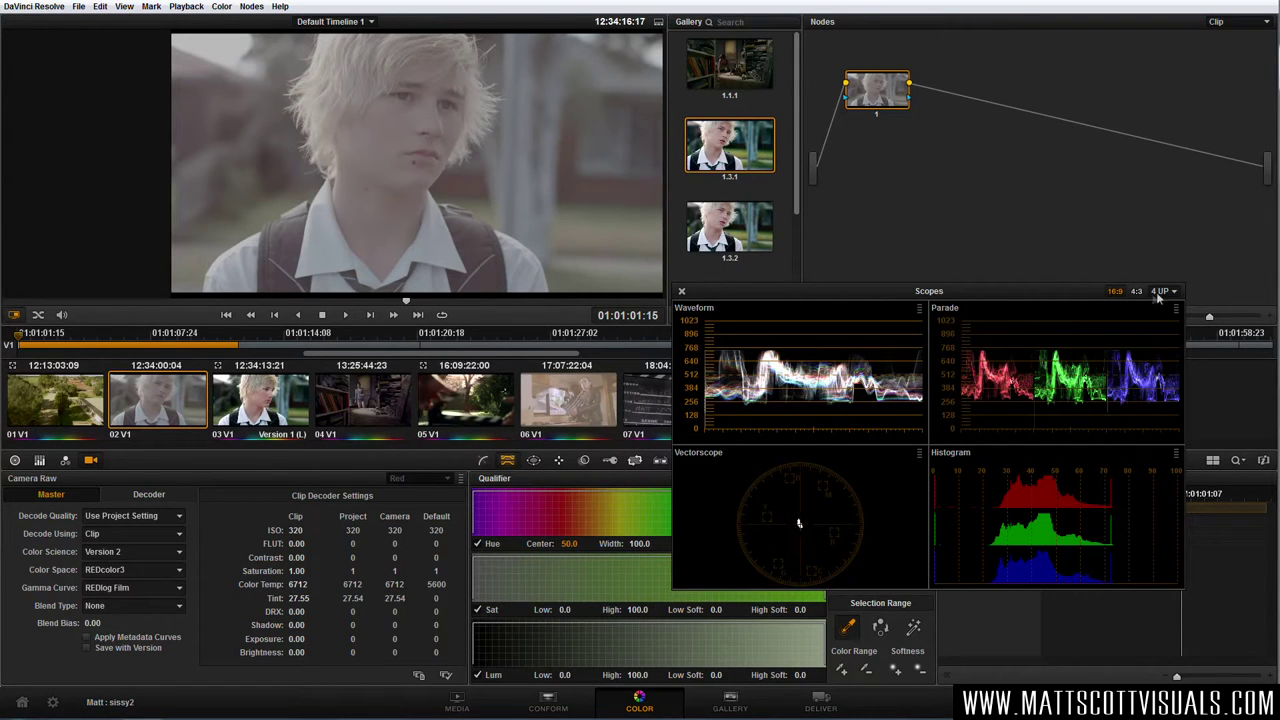
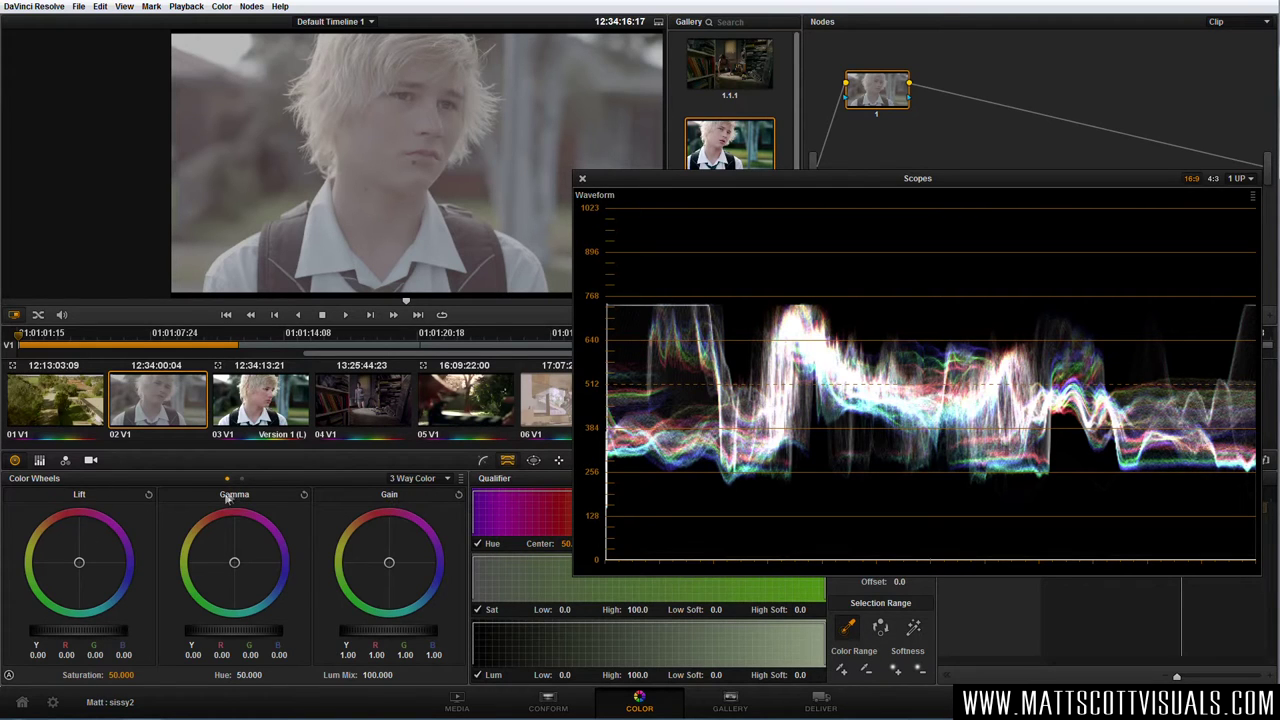
Try colour shifts on the Lift, Gamma and Gain wheels and a master Lift of -0.04, resetting each change
mouse_move(74, 568)
mouse_down()
mouse_move(32, 590)
mouse_move(68, 535)
mouse_move(123, 563)
mouse_move(77, 543)
mouse_up()
click(149, 495)
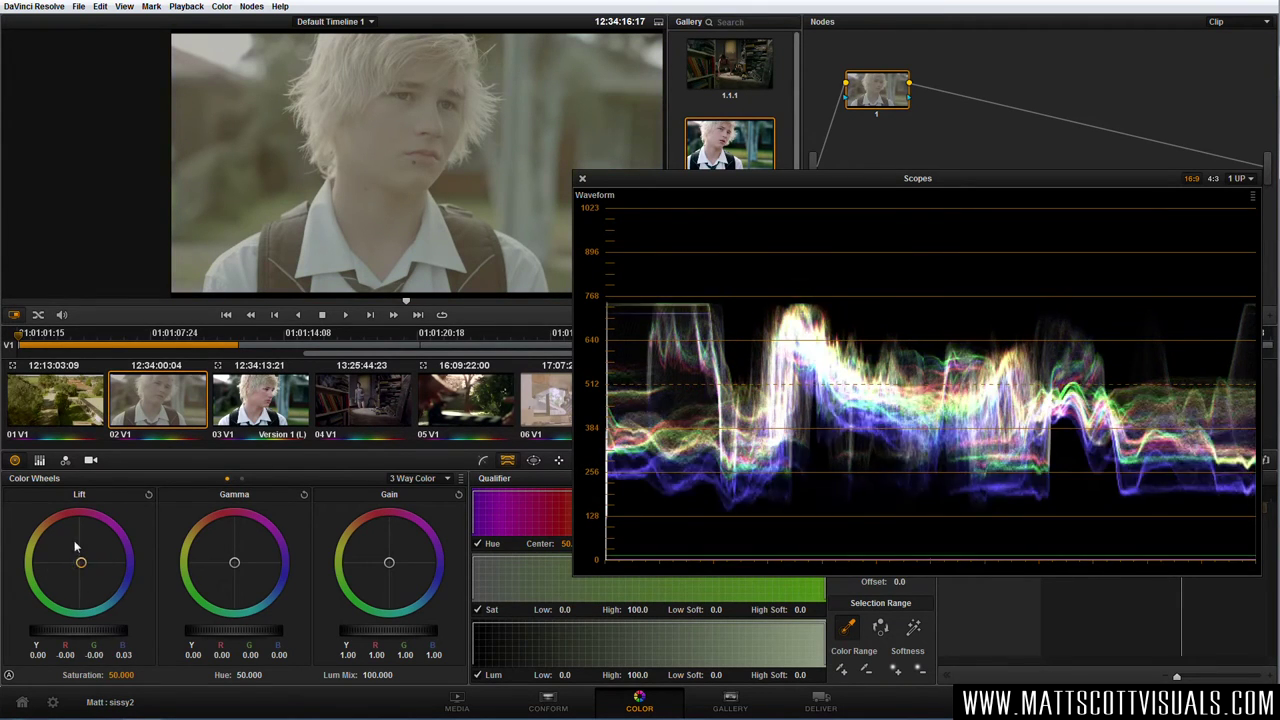
click(149, 495)
drag(236, 562, 249, 562)
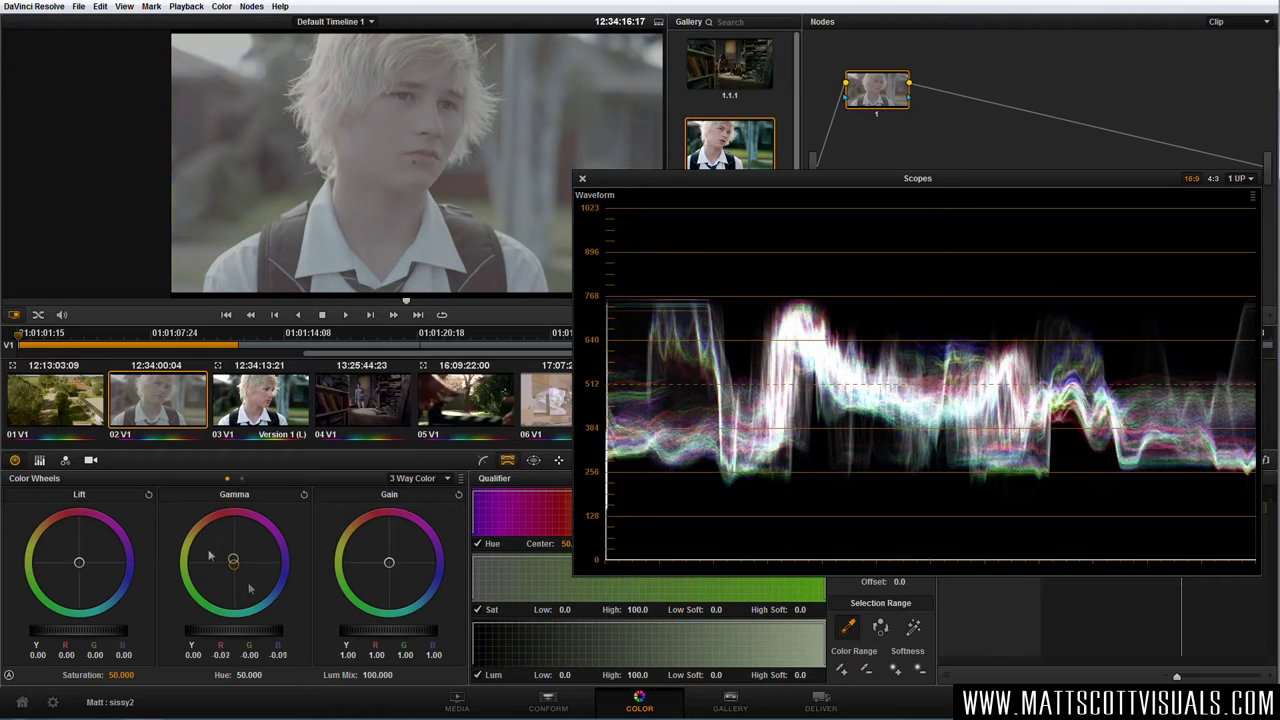
mouse_move(388, 562)
mouse_down()
mouse_move(400, 548)
mouse_move(388, 562)
mouse_up()
key(shift+Home)
drag(77, 632, 118, 640)
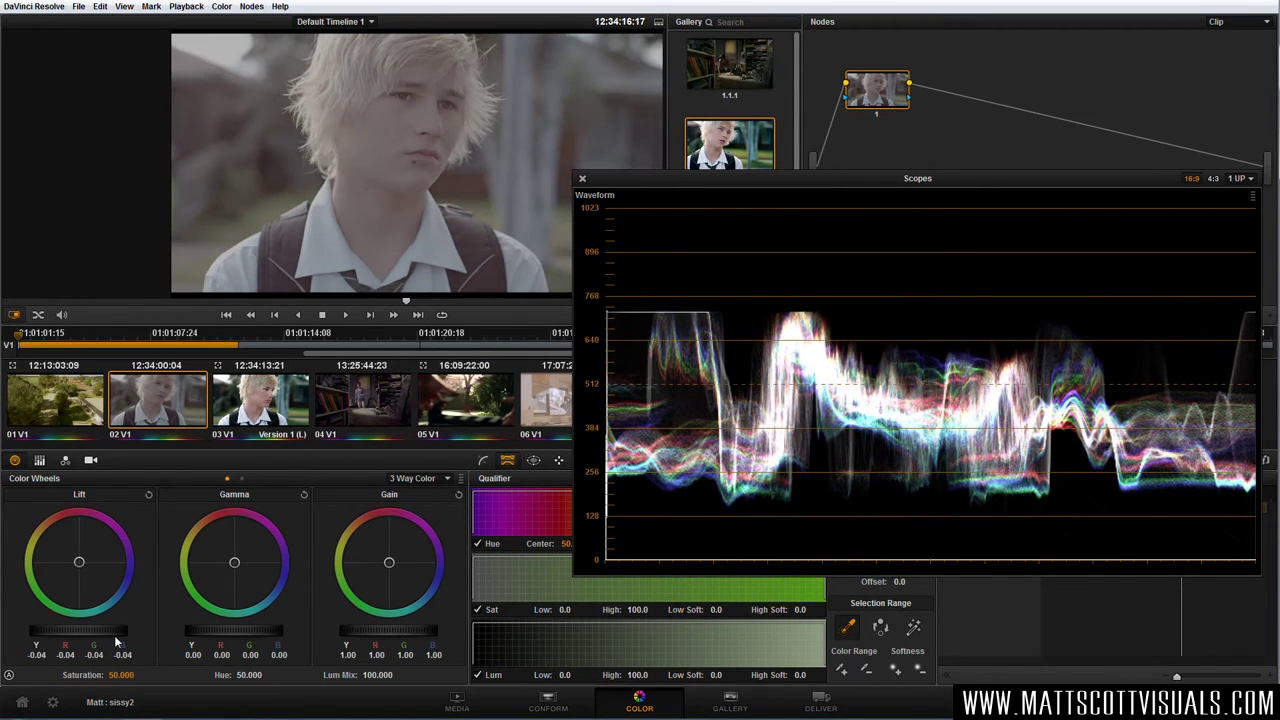
click(147, 494)
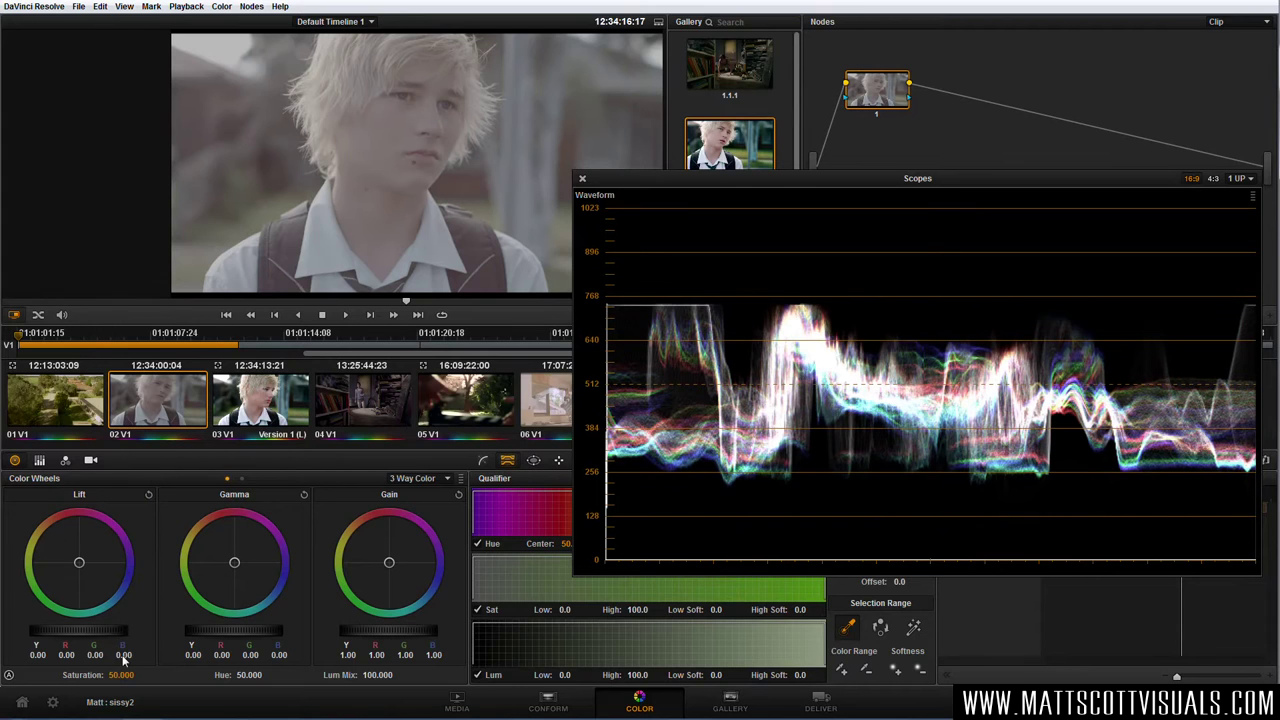
Lower the master Lift to -0.14 and balance the shadows to R -0.17, G -0.14, B -0.15 against the waveform
drag(95, 640, 26, 640)
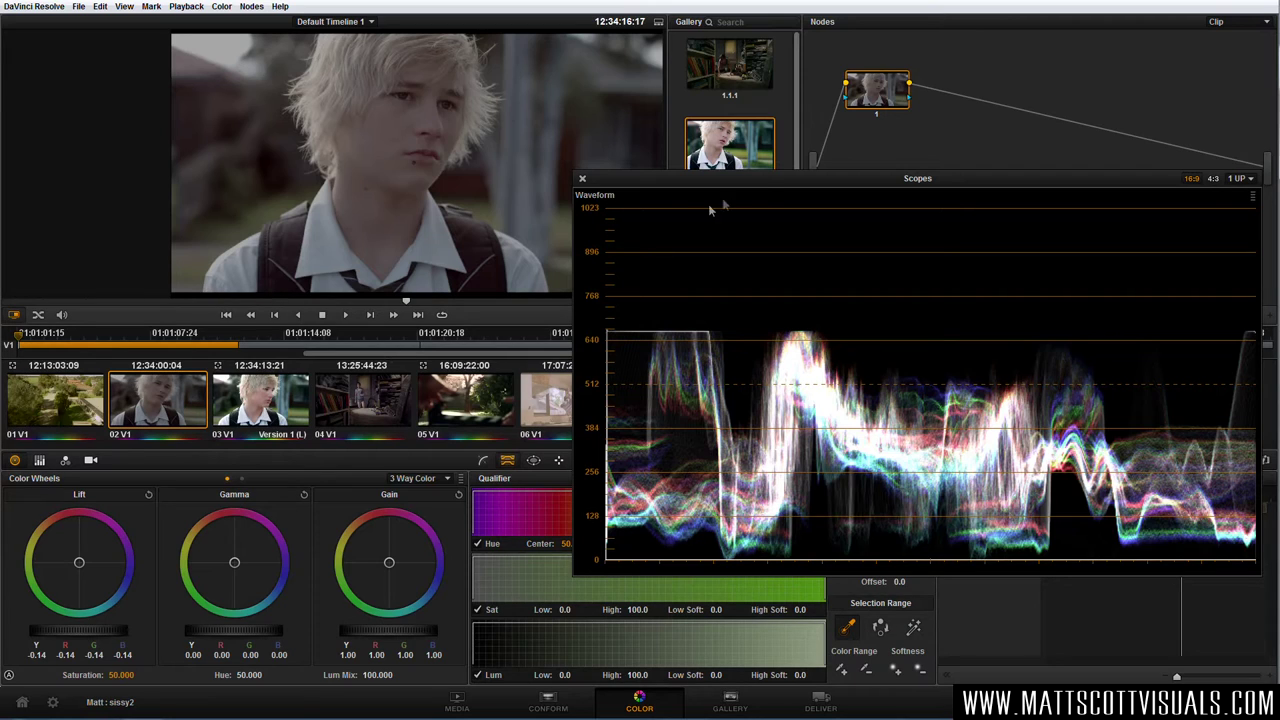
drag(700, 178, 738, 250)
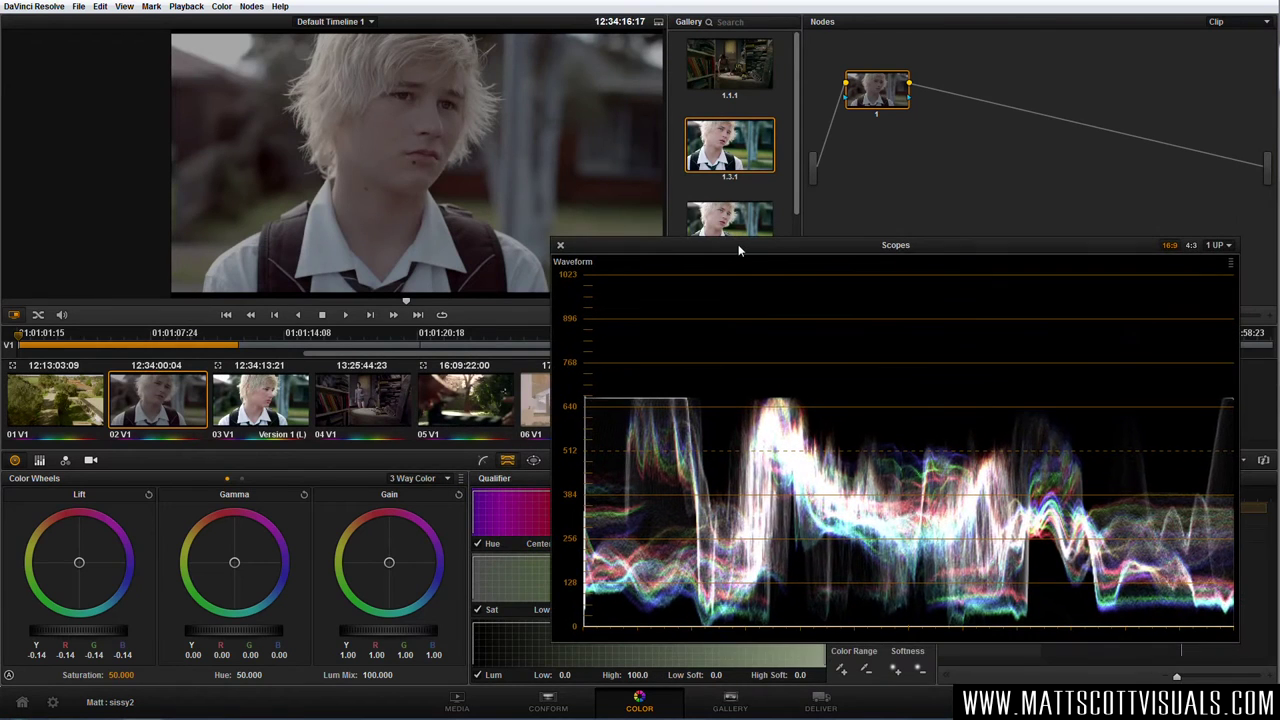
mouse_move(80, 632)
mouse_down()
mouse_move(110, 634)
mouse_move(70, 637)
mouse_up()
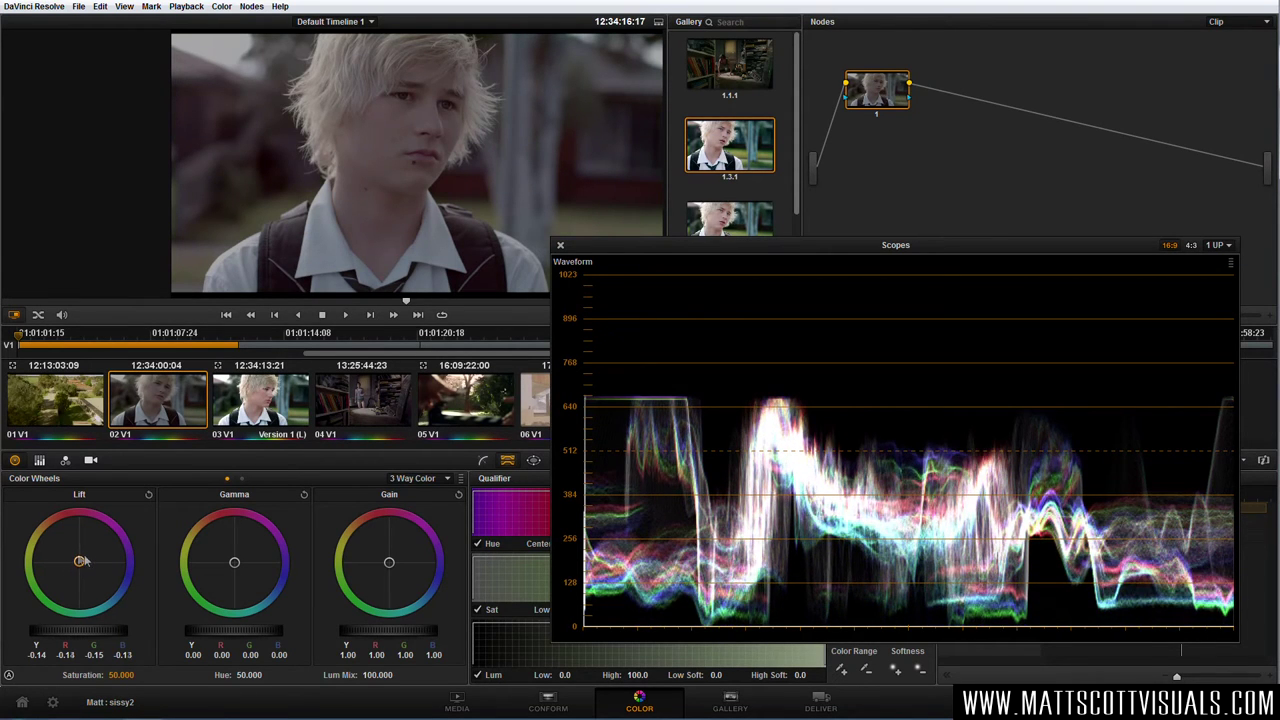
mouse_move(85, 566)
mouse_down()
mouse_move(93, 581)
mouse_move(65, 574)
mouse_move(88, 578)
mouse_move(84, 596)
mouse_move(78, 587)
mouse_up()
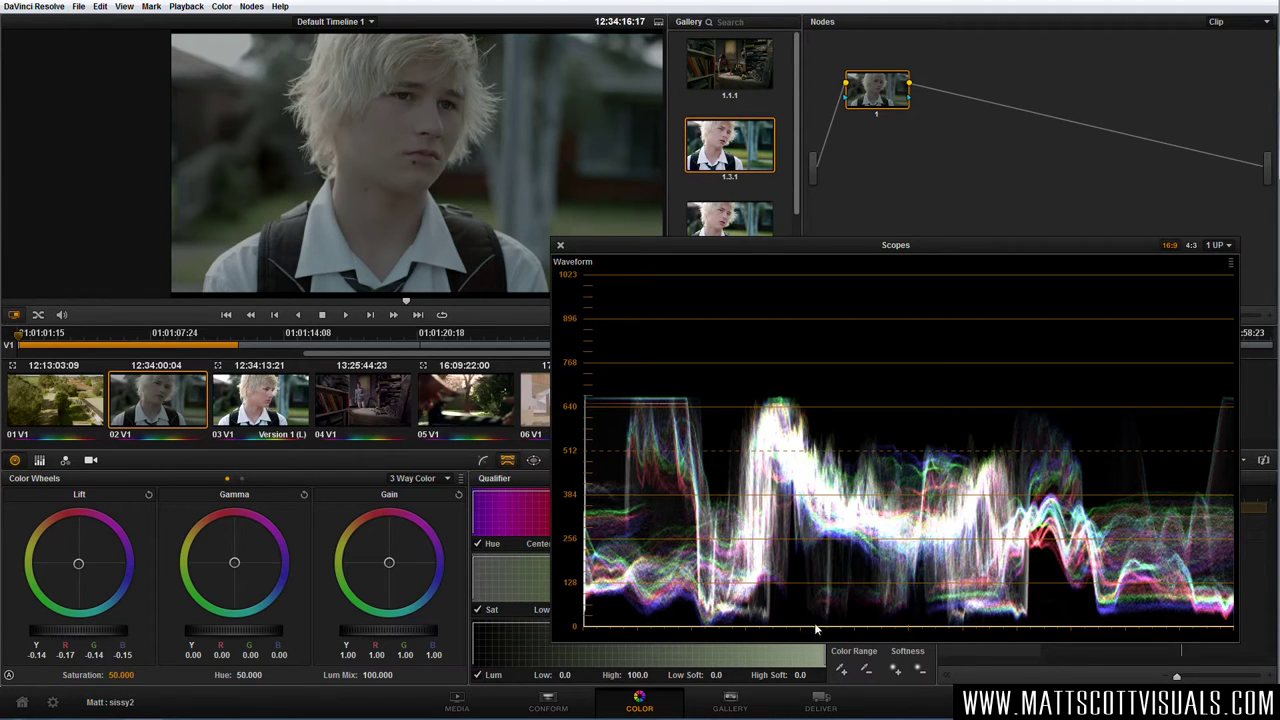
Raise the master Gain to 1.37 and balance the highlights to R 1.38, G 1.37, B 1.37 using the waveform
drag(724, 240, 600, 308)
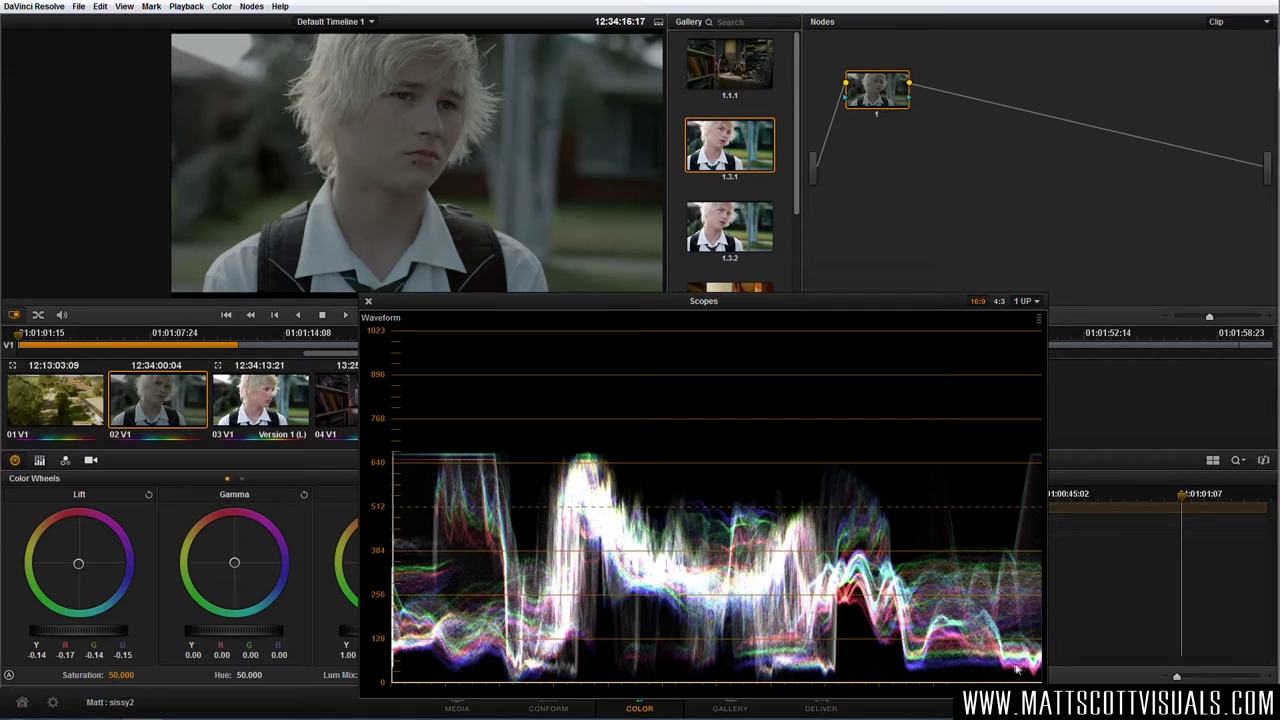
drag(621, 300, 734, 296)
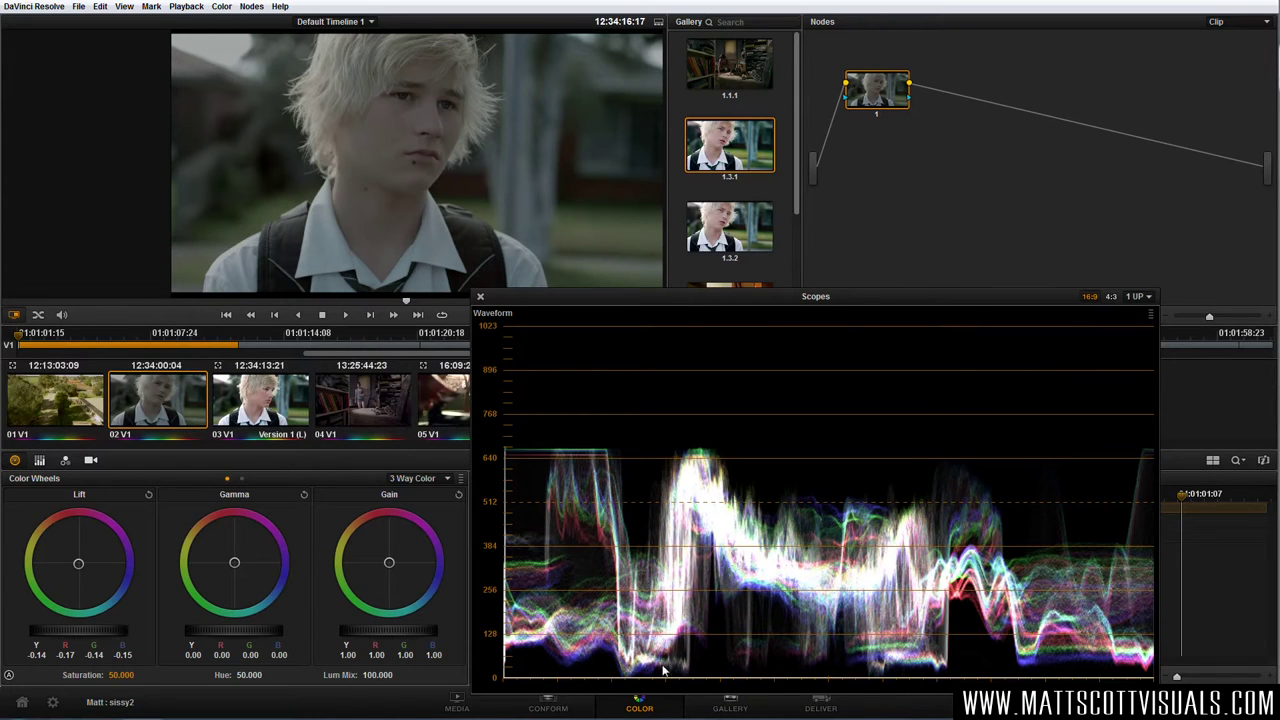
drag(703, 302, 771, 208)
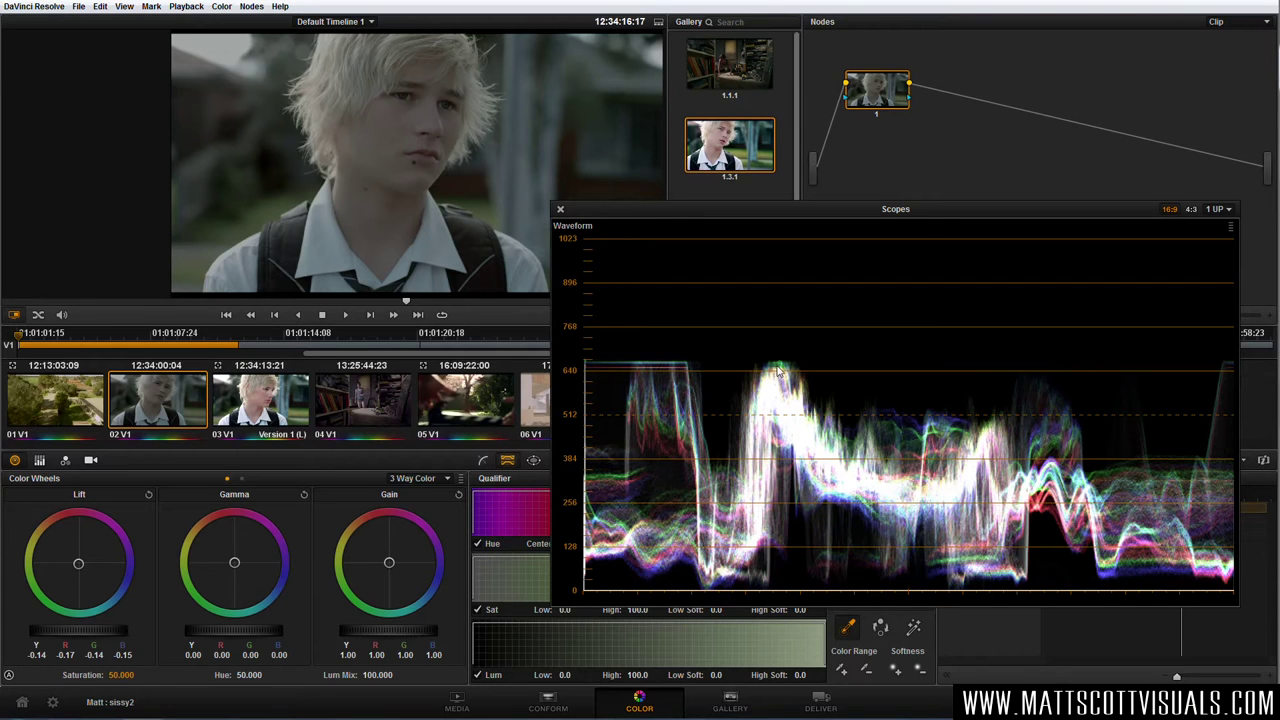
mouse_move(389, 562)
mouse_down()
mouse_move(380, 577)
mouse_move(400, 553)
mouse_move(380, 572)
mouse_move(393, 578)
mouse_move(390, 563)
mouse_up()
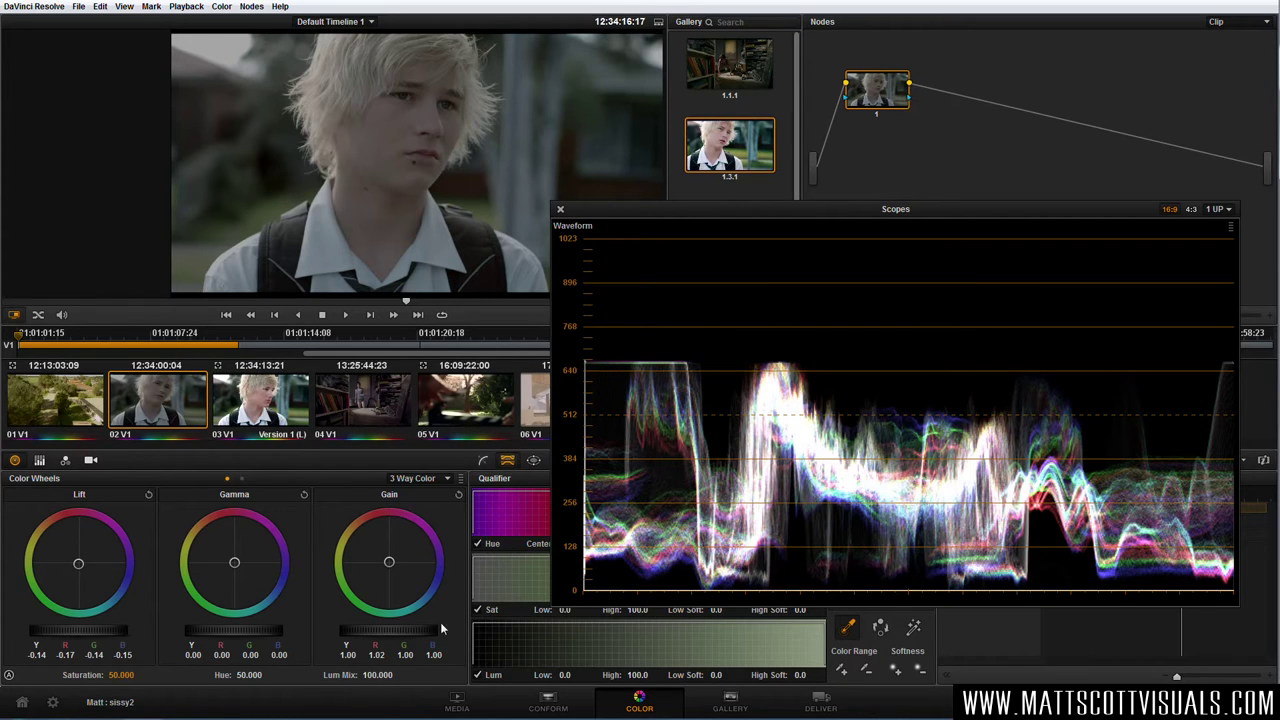
drag(376, 637, 582, 641)
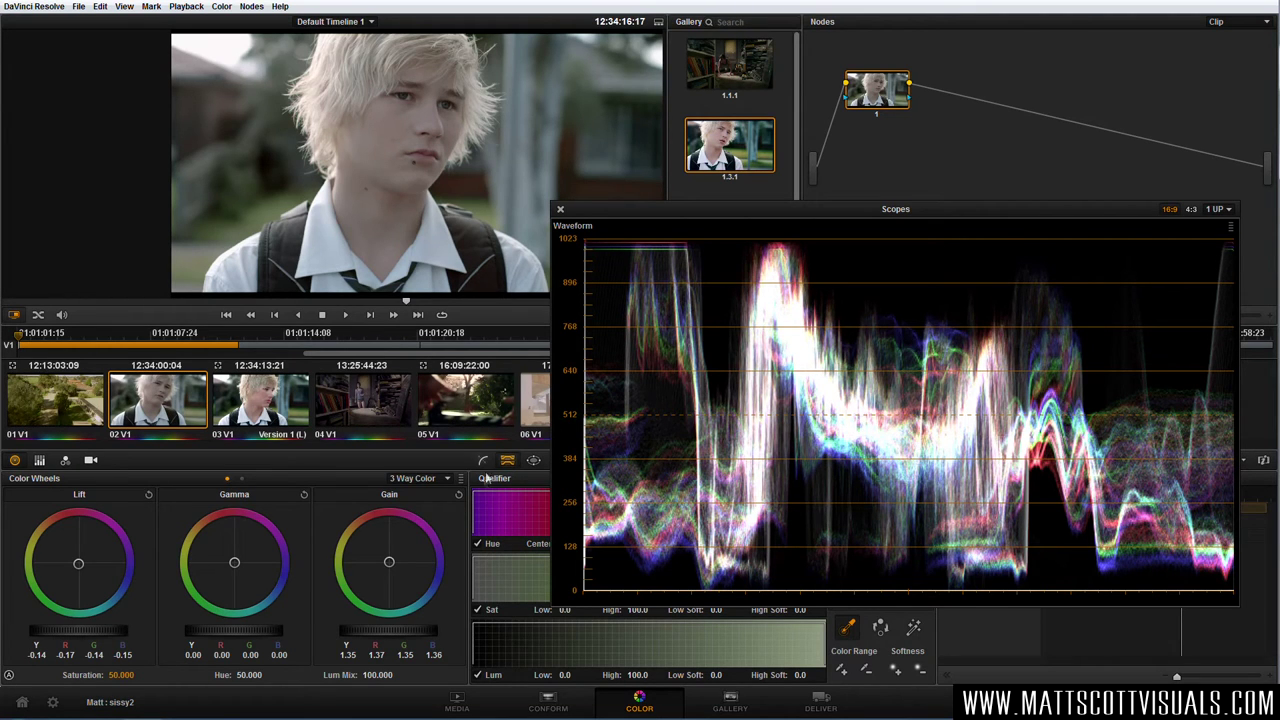
drag(390, 566, 390, 565)
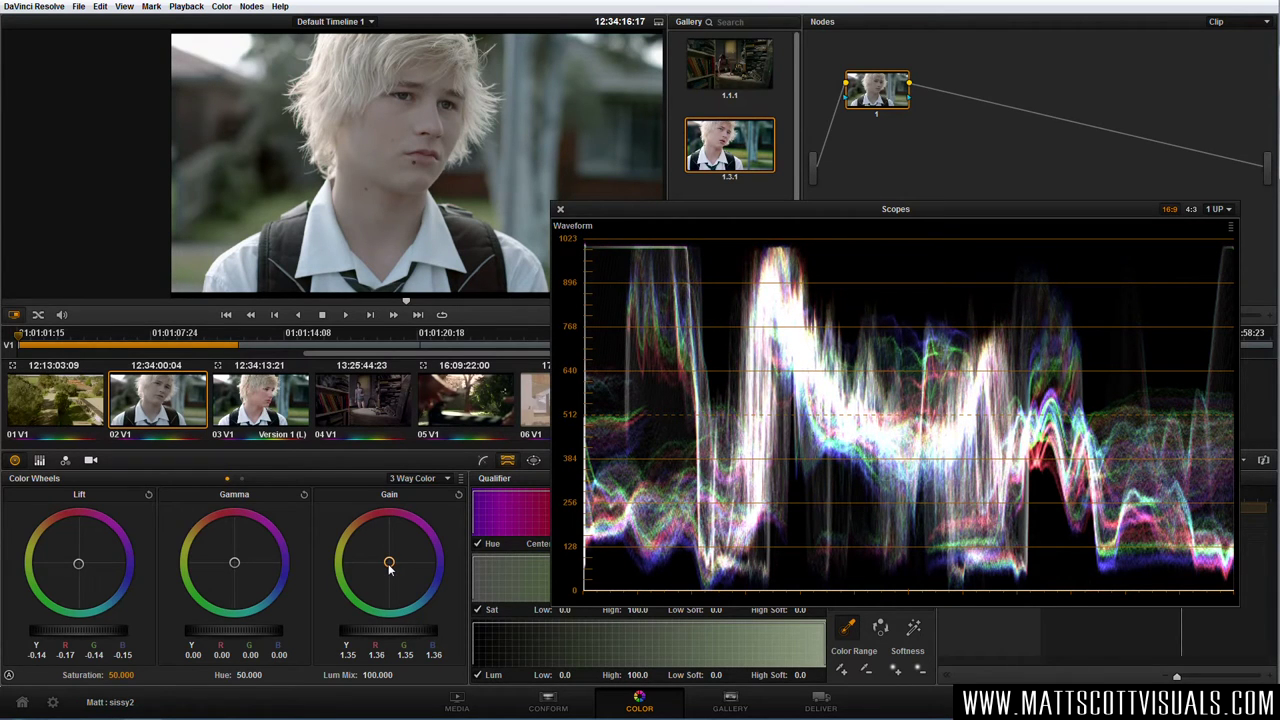
drag(398, 634, 417, 633)
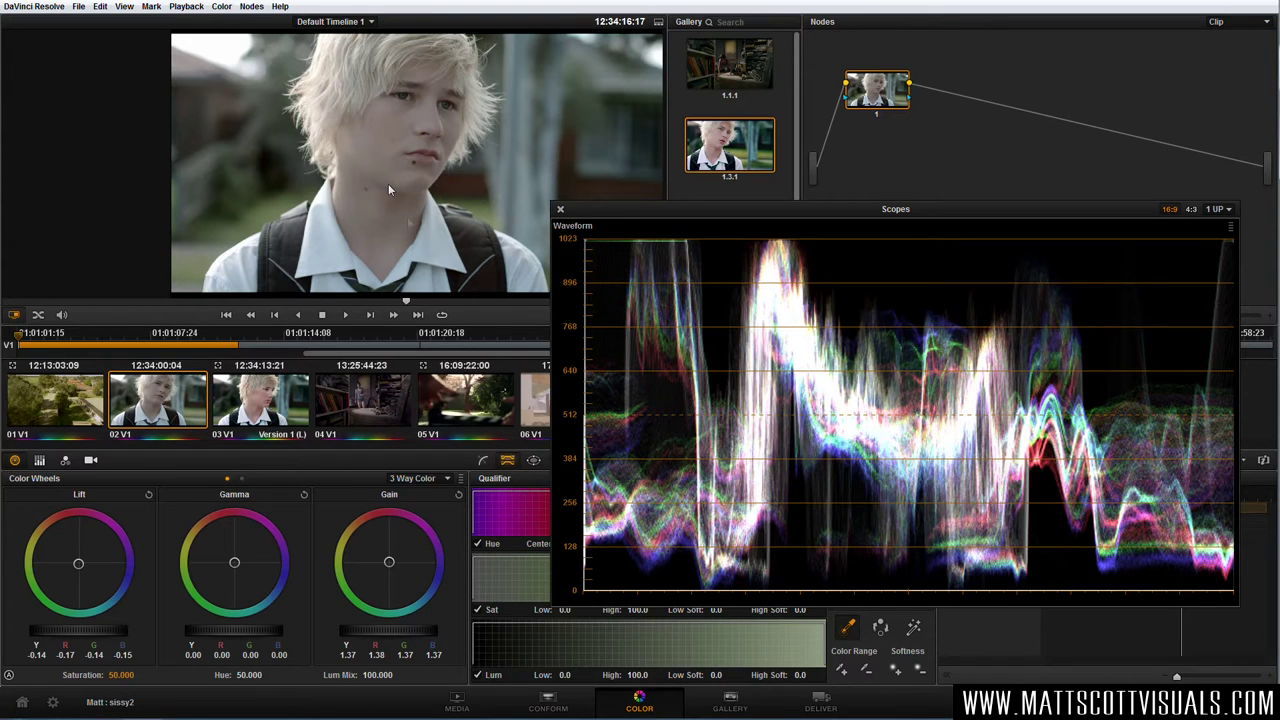
Shift the Gamma balance to R 0.01, G 0.00, B 0.01 and check the frame full screen
drag(683, 213, 670, 228)
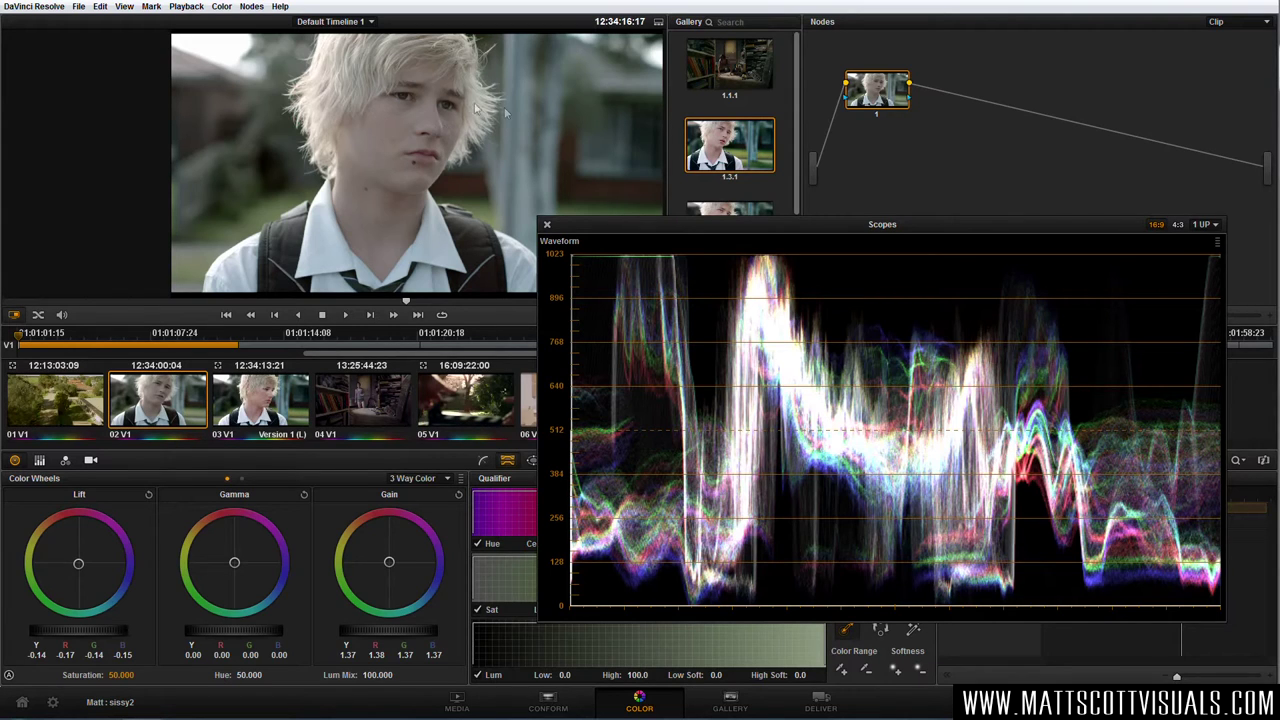
drag(579, 224, 625, 250)
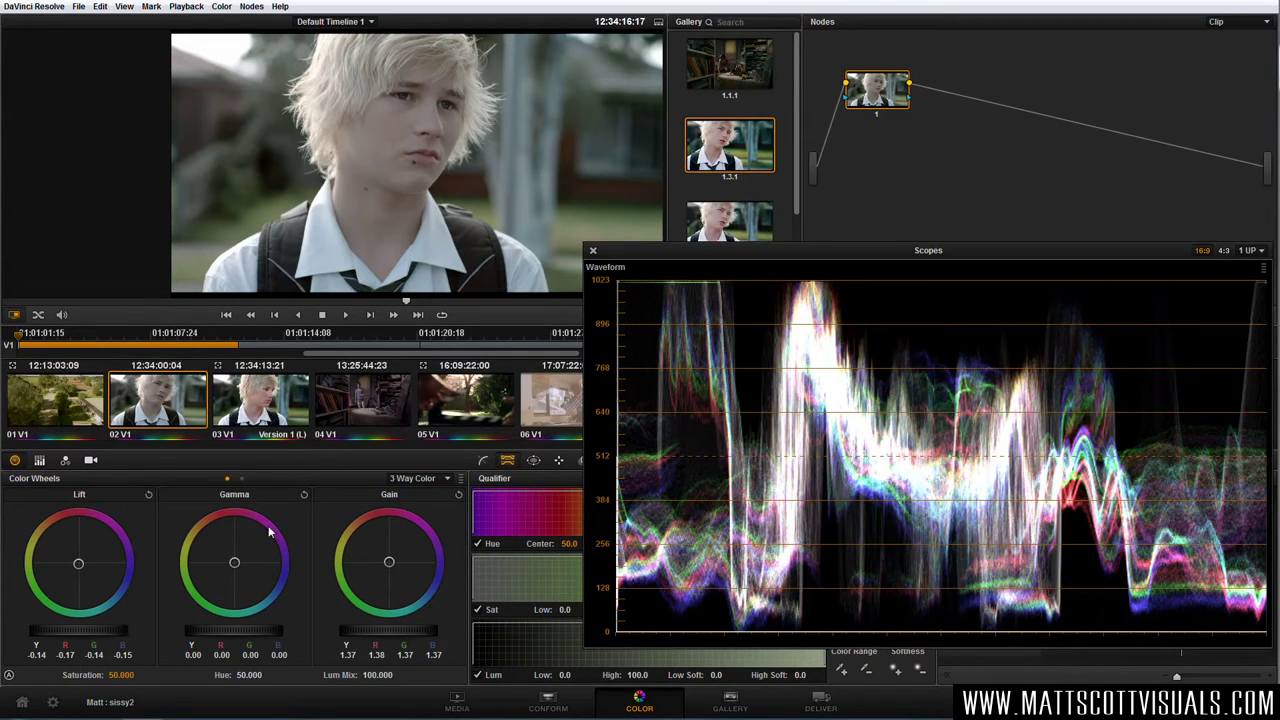
drag(235, 564, 253, 553)
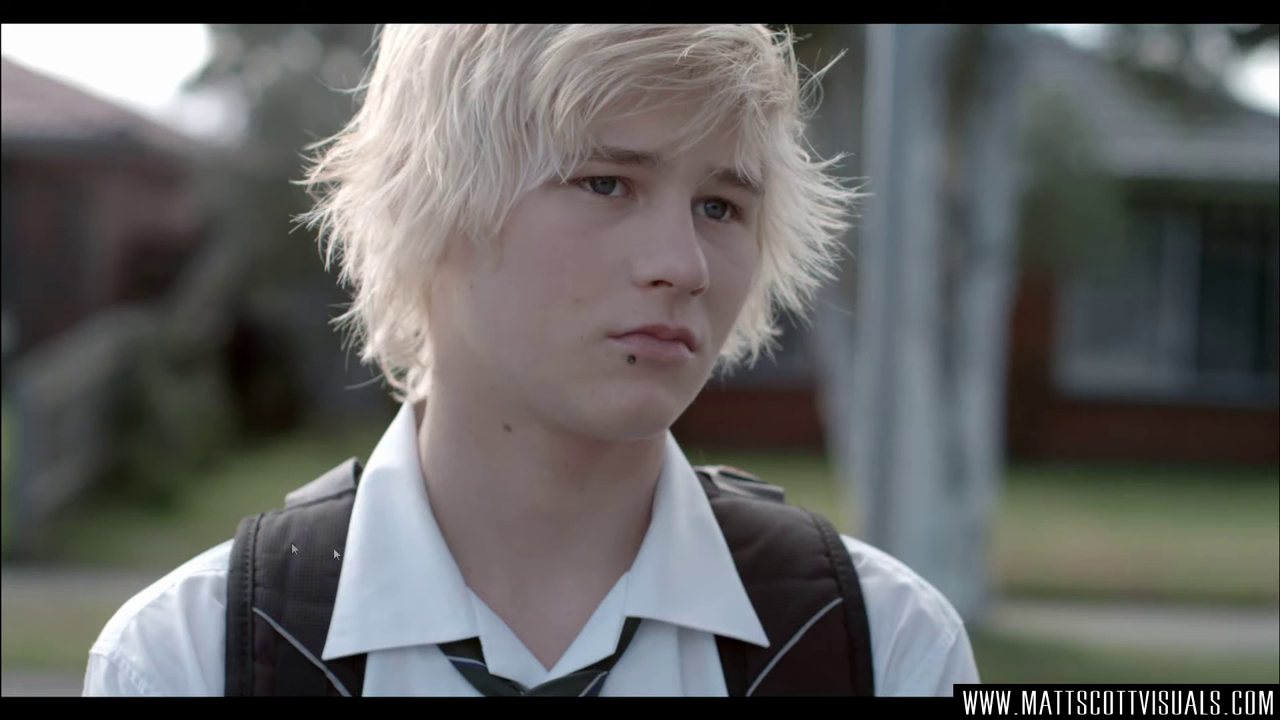
key(Escape)
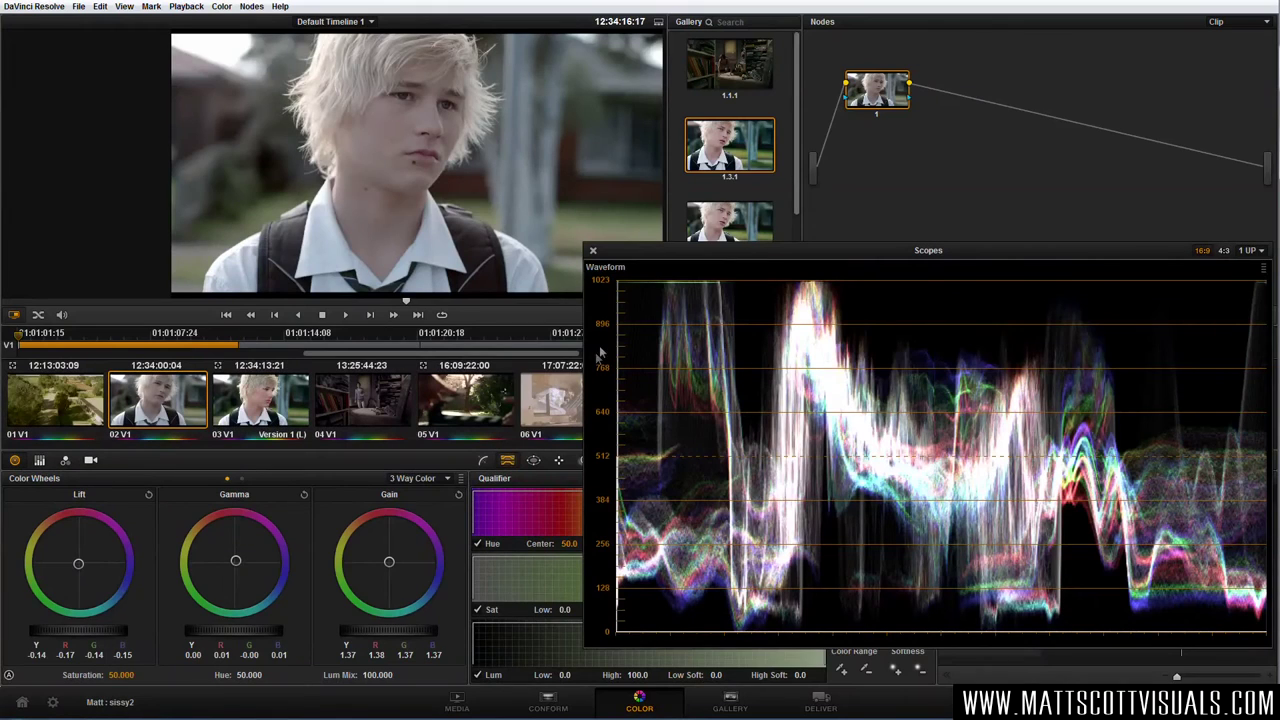
Close the scopes and compare the balanced shot with gallery still 1.3.1 in a wipe, also full screen
click(593, 251)
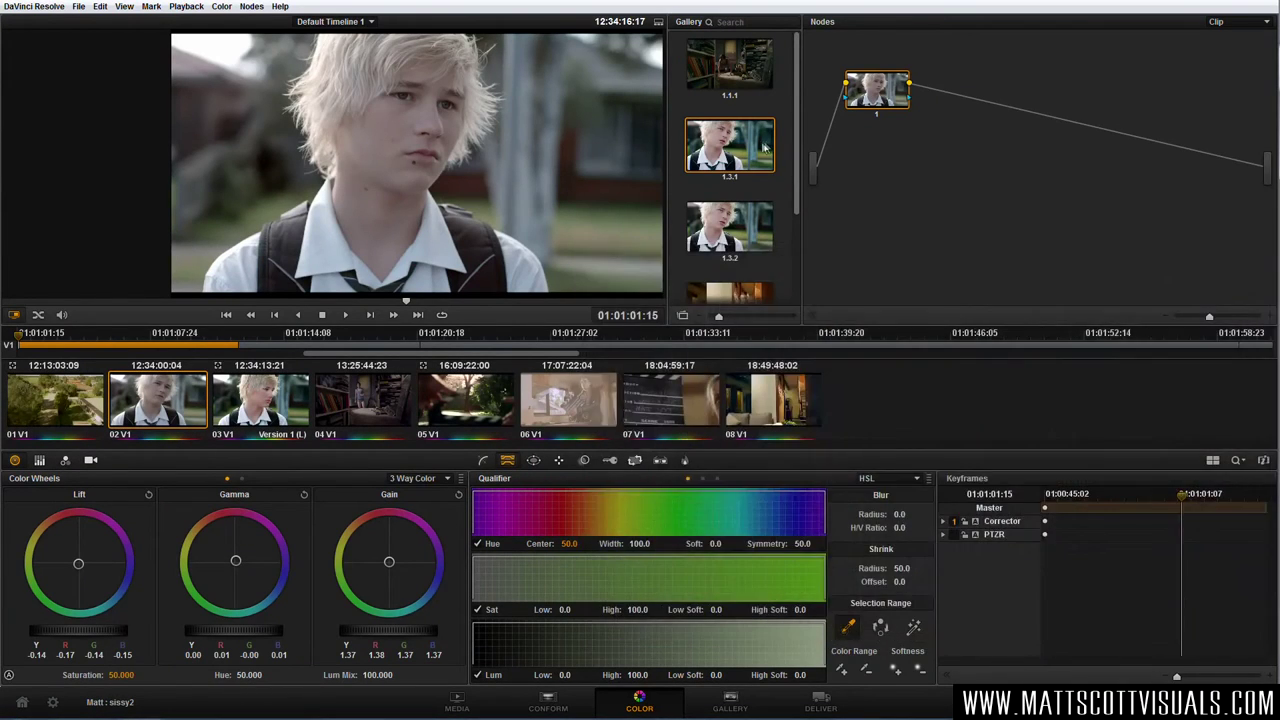
double_click(727, 148)
drag(604, 168, 413, 180)
key(ctrl+f)
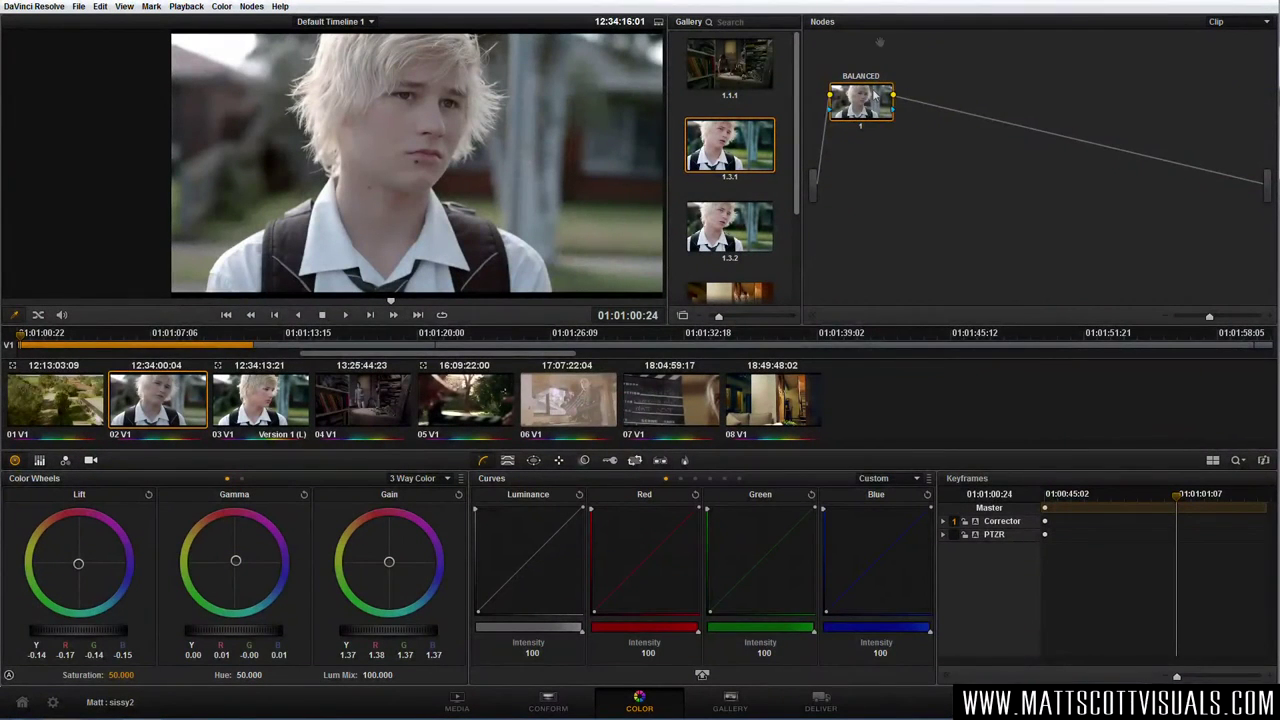
Add a serial node after the BALANCED node and arrange the two nodes with the new one higher in the graph
mouse_move(862, 120)
mouse_down()
mouse_move(848, 152)
mouse_move(866, 140)
mouse_up()
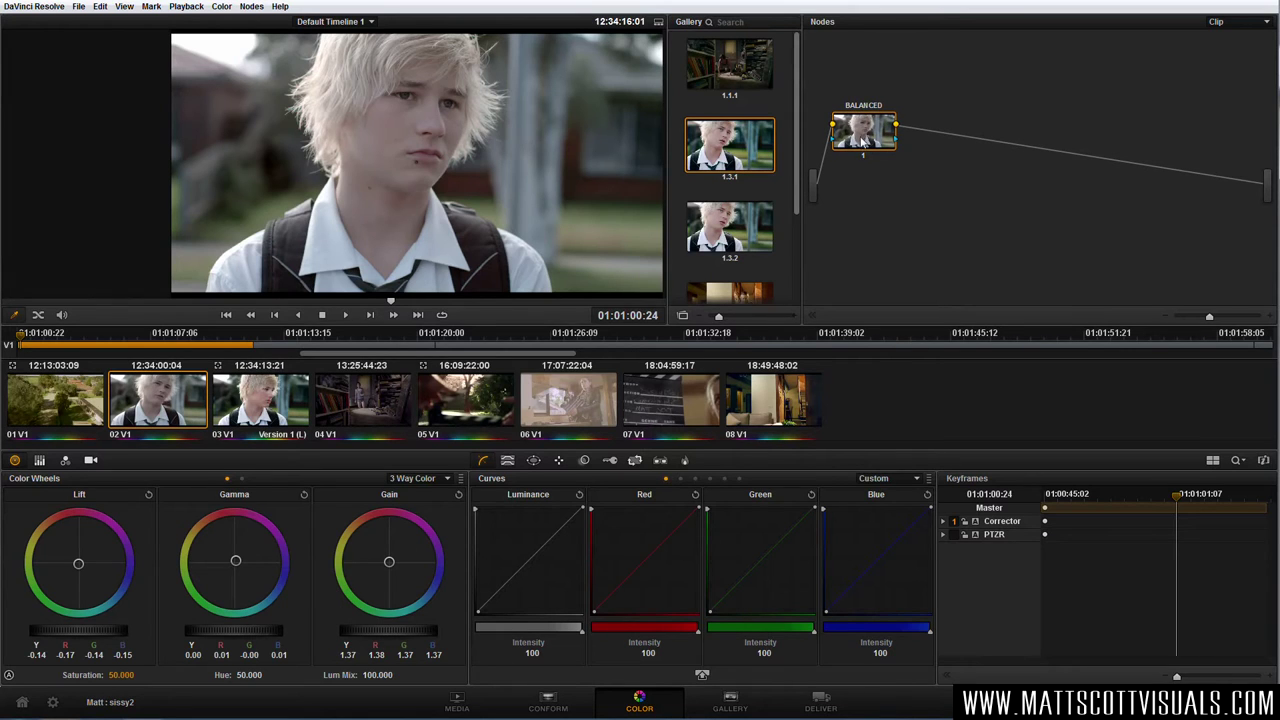
key(alt+s)
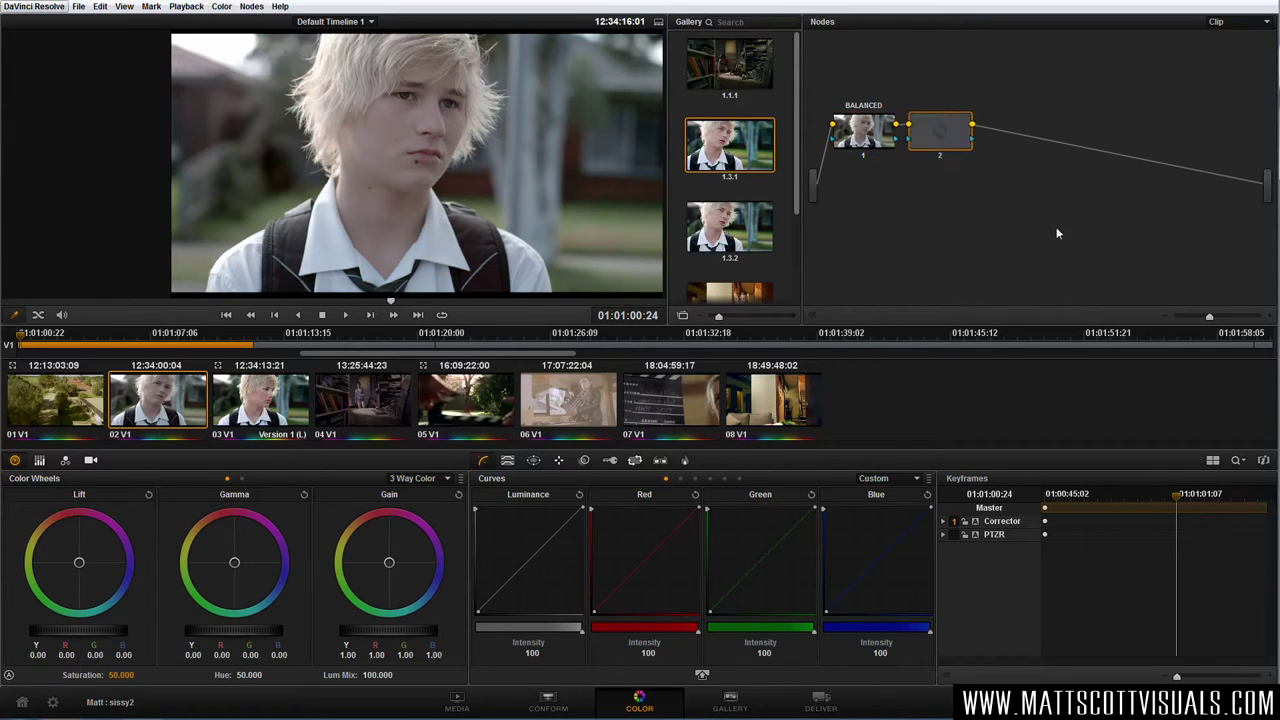
key(alt+p)
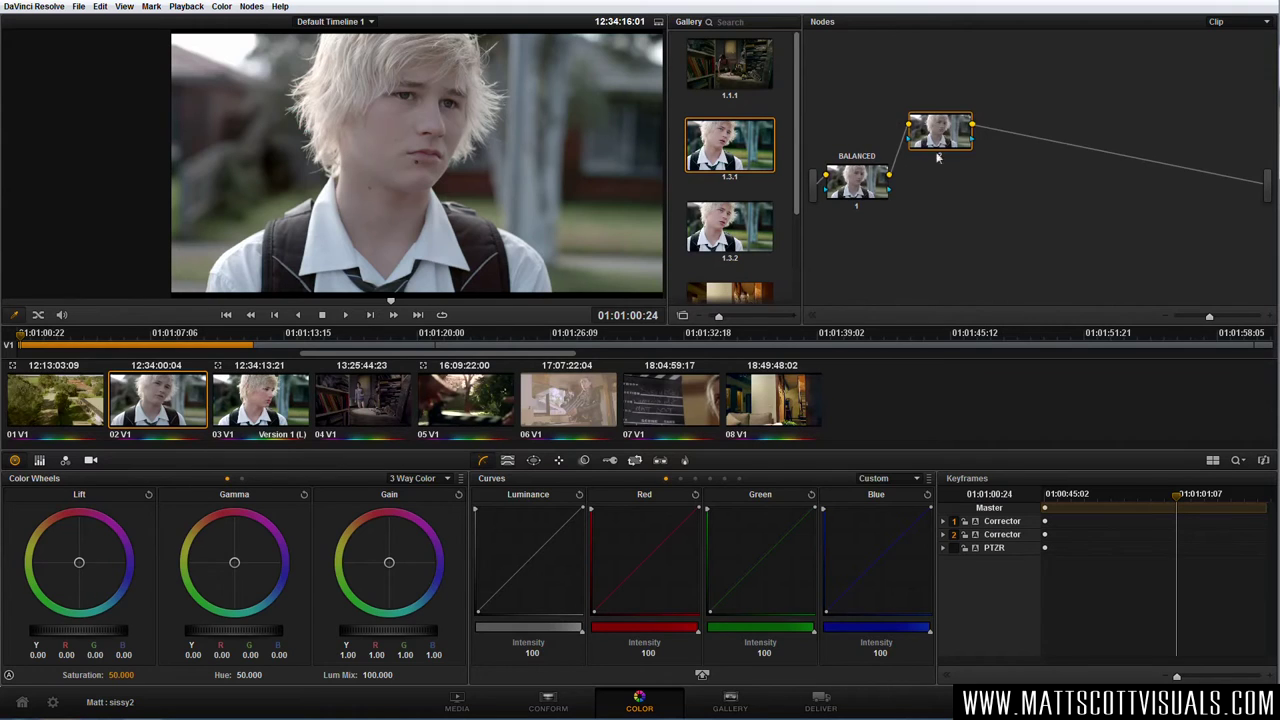
key(ctrl+z)
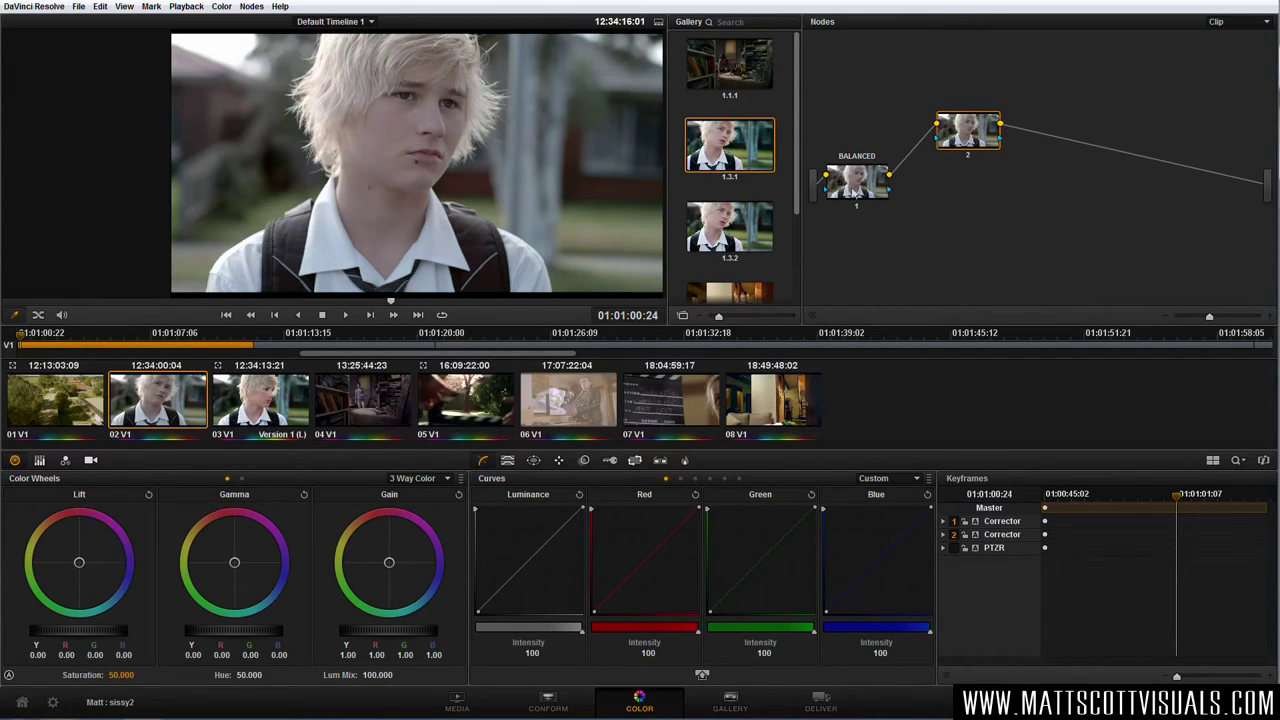
drag(867, 190, 865, 196)
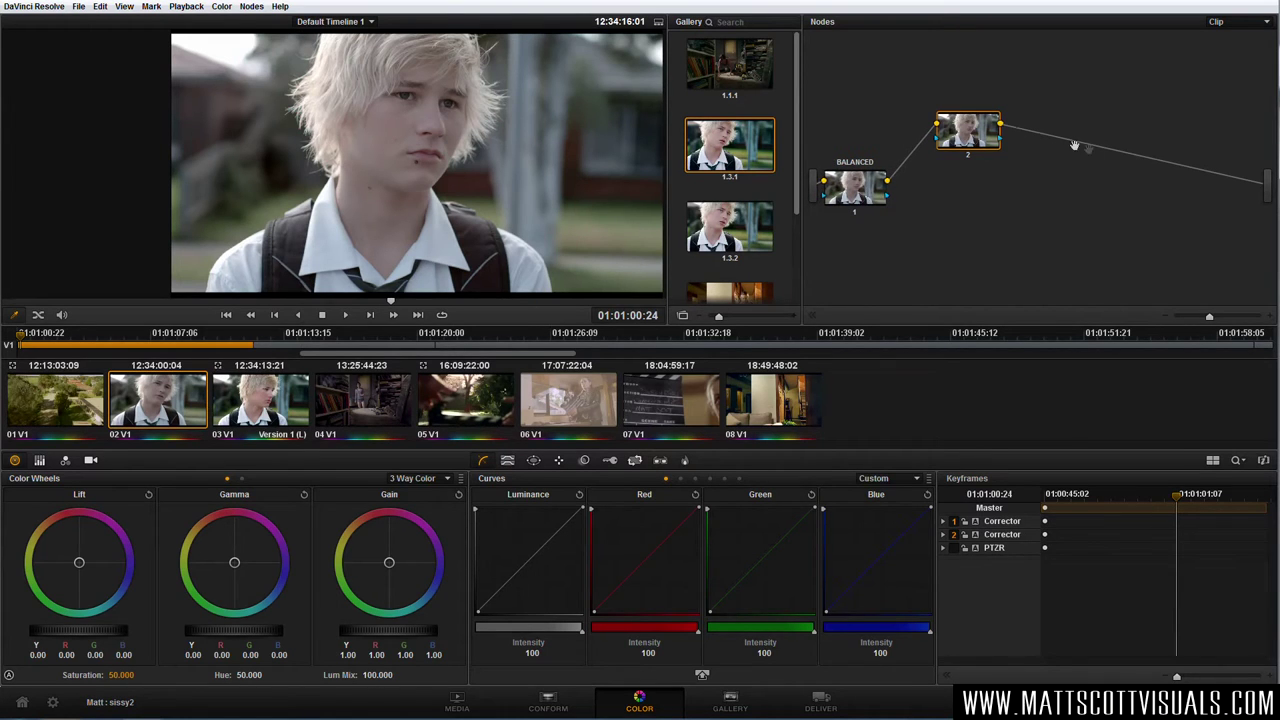
drag(979, 143, 981, 131)
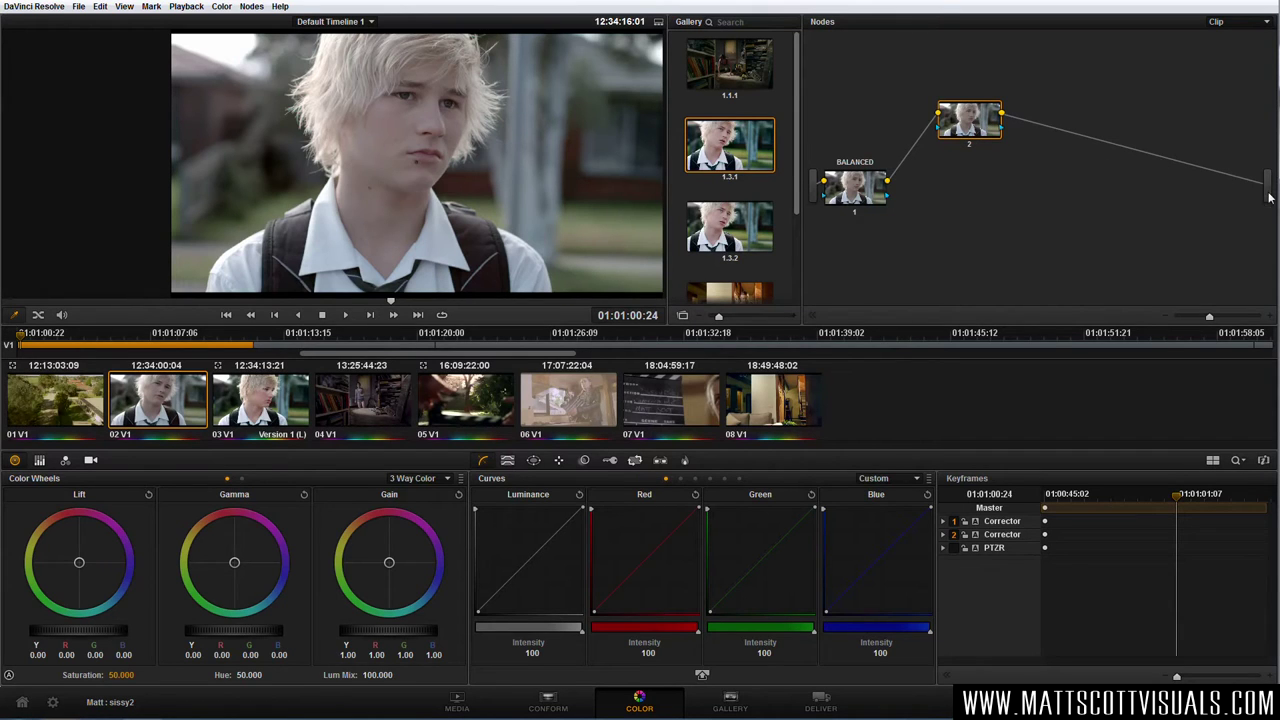
drag(976, 126, 952, 111)
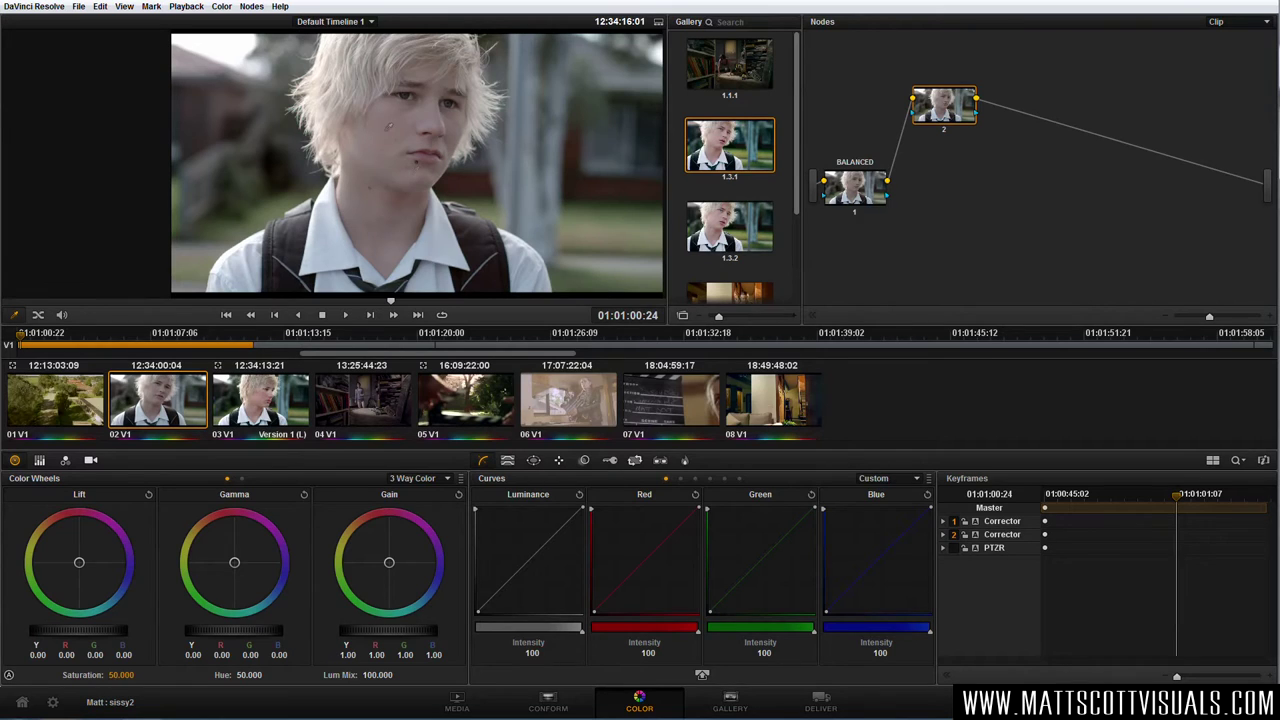
Open the Qualifier for the BALANCED node and try sampling the skin near the mouth, undoing the sample
click(850, 190)
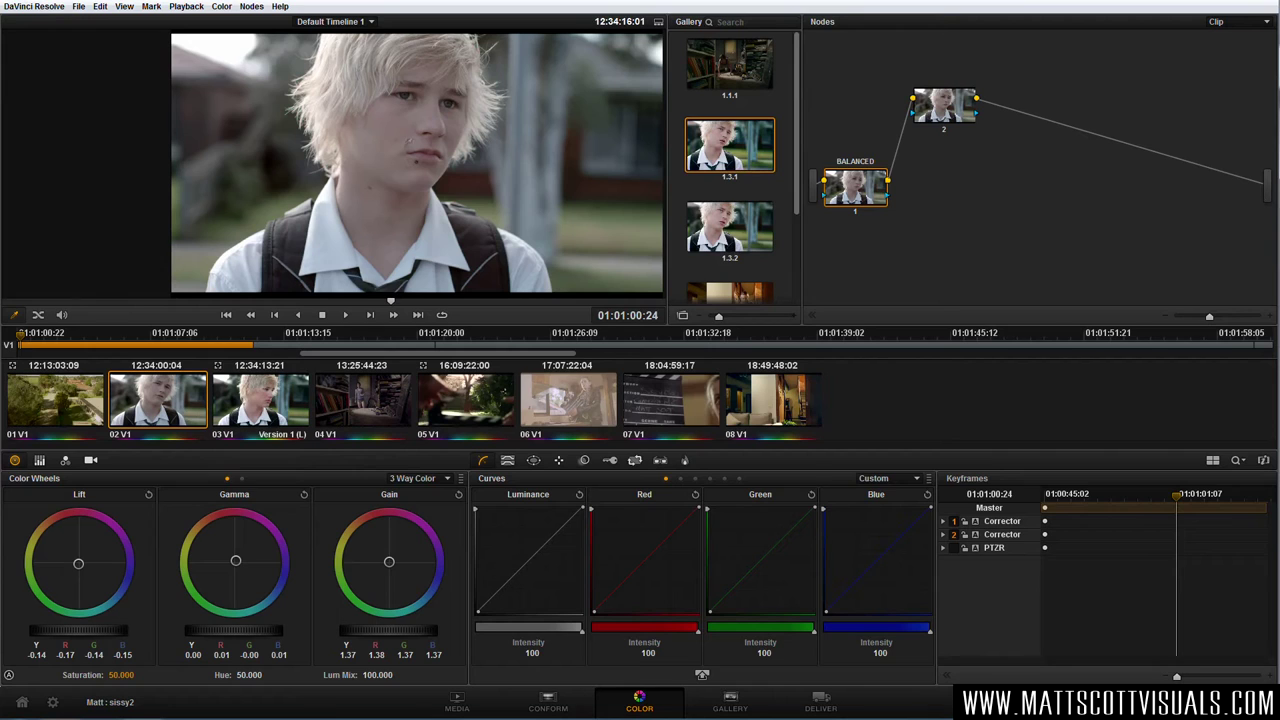
click(508, 461)
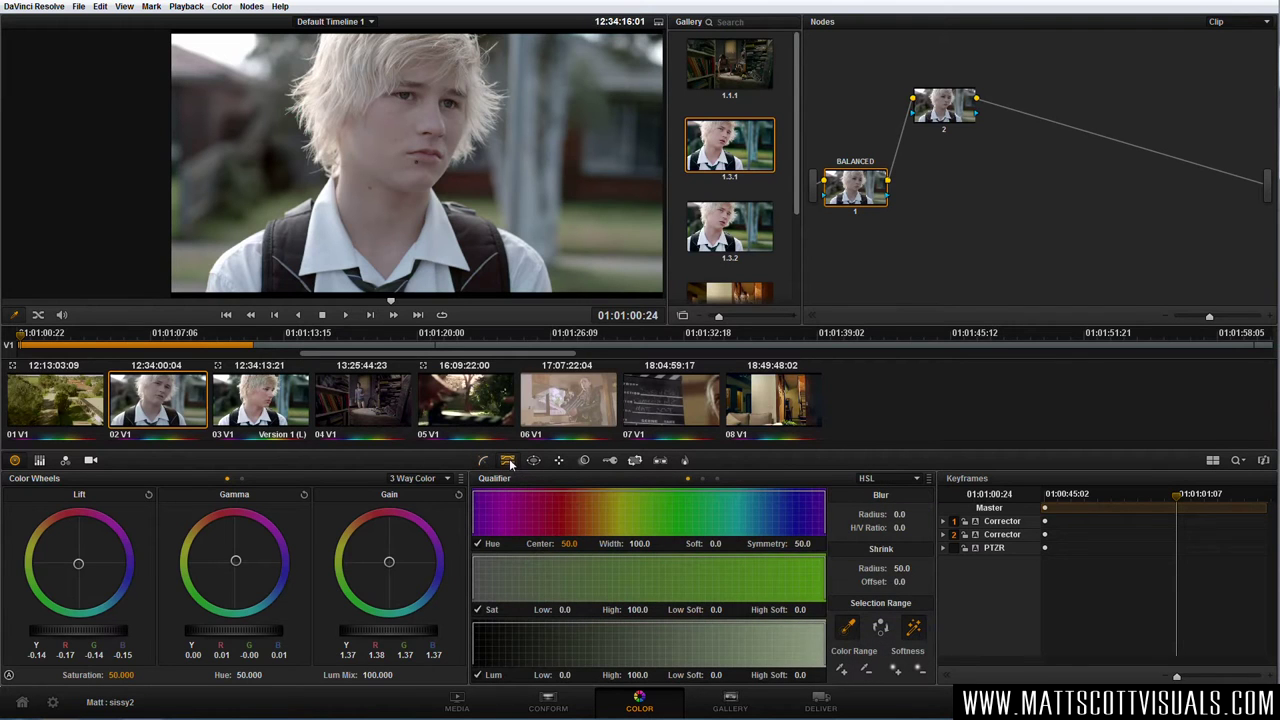
click(913, 628)
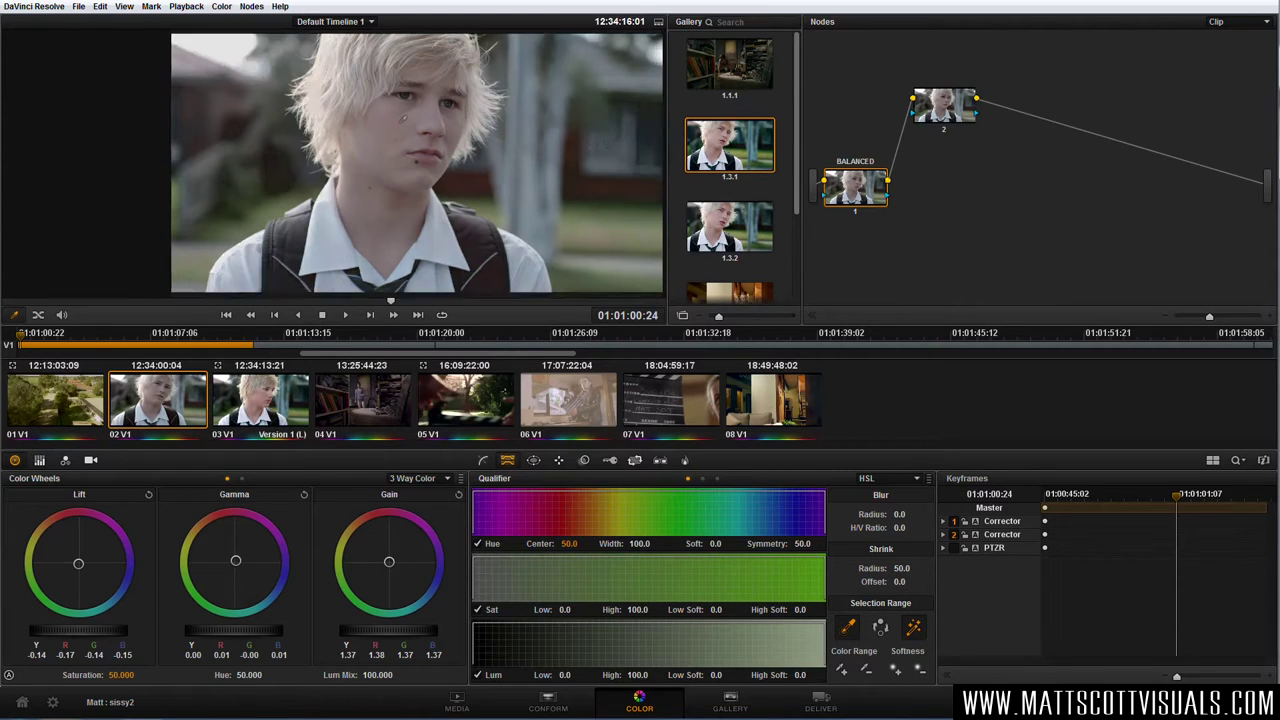
click(440, 170)
key(ctrl+z)
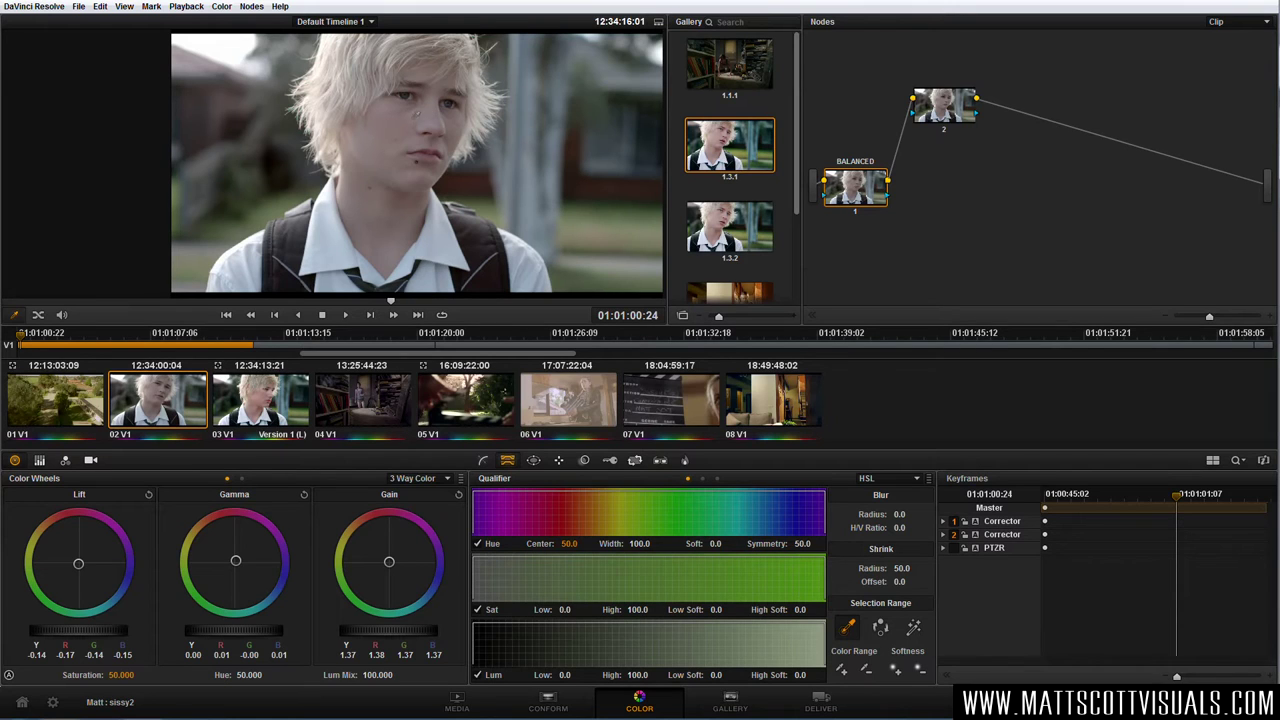
On node 2, restrict the Qualifier's hue range to a width of 26.7 centred at 36.3
click(940, 112)
mouse_move(648, 543)
mouse_down()
mouse_move(571, 543)
mouse_move(655, 542)
mouse_up()
drag(570, 543, 650, 543)
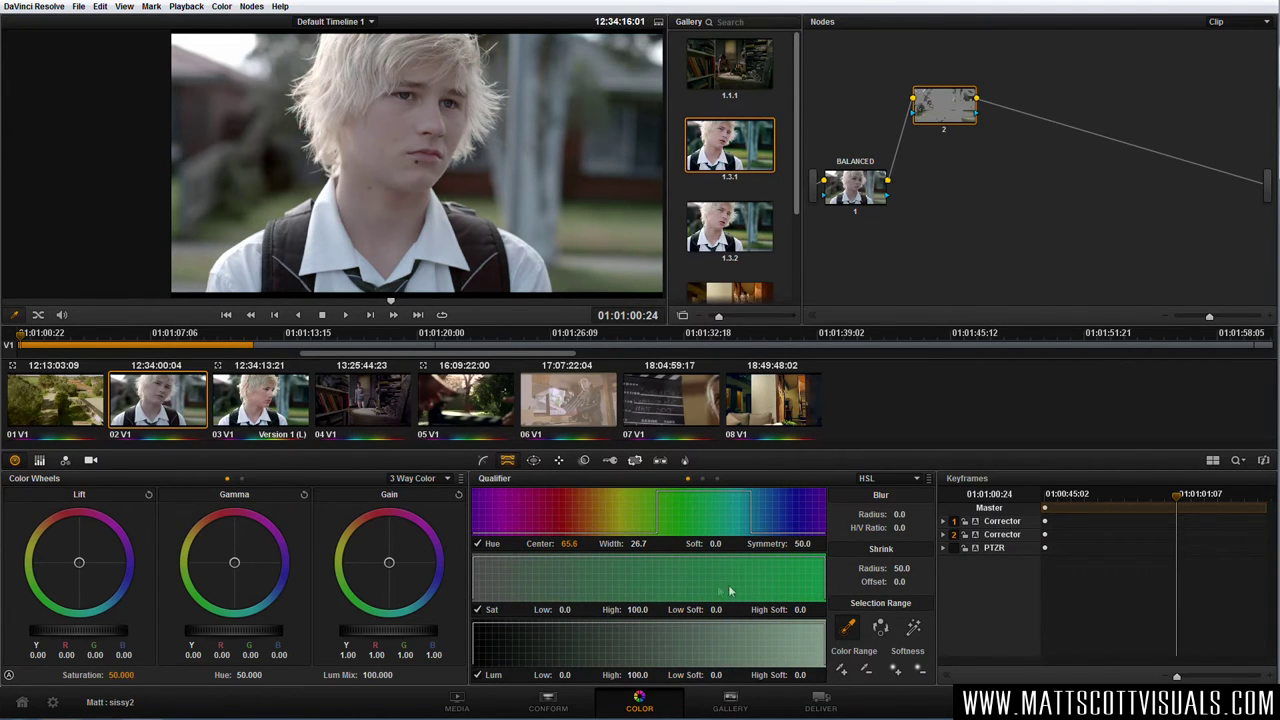
drag(568, 543, 584, 543)
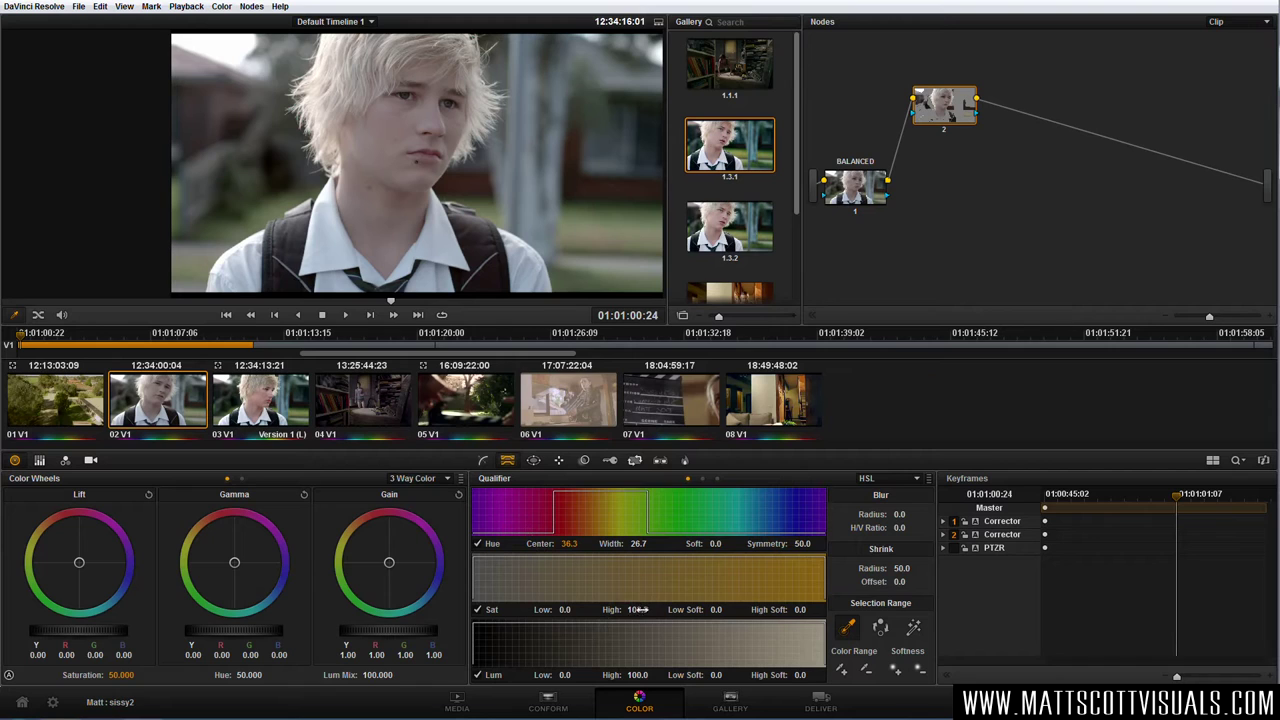
Limit the Qualifier's saturation high to 26.8 and its luminance range to 52.3–64.0
drag(640, 609, 793, 597)
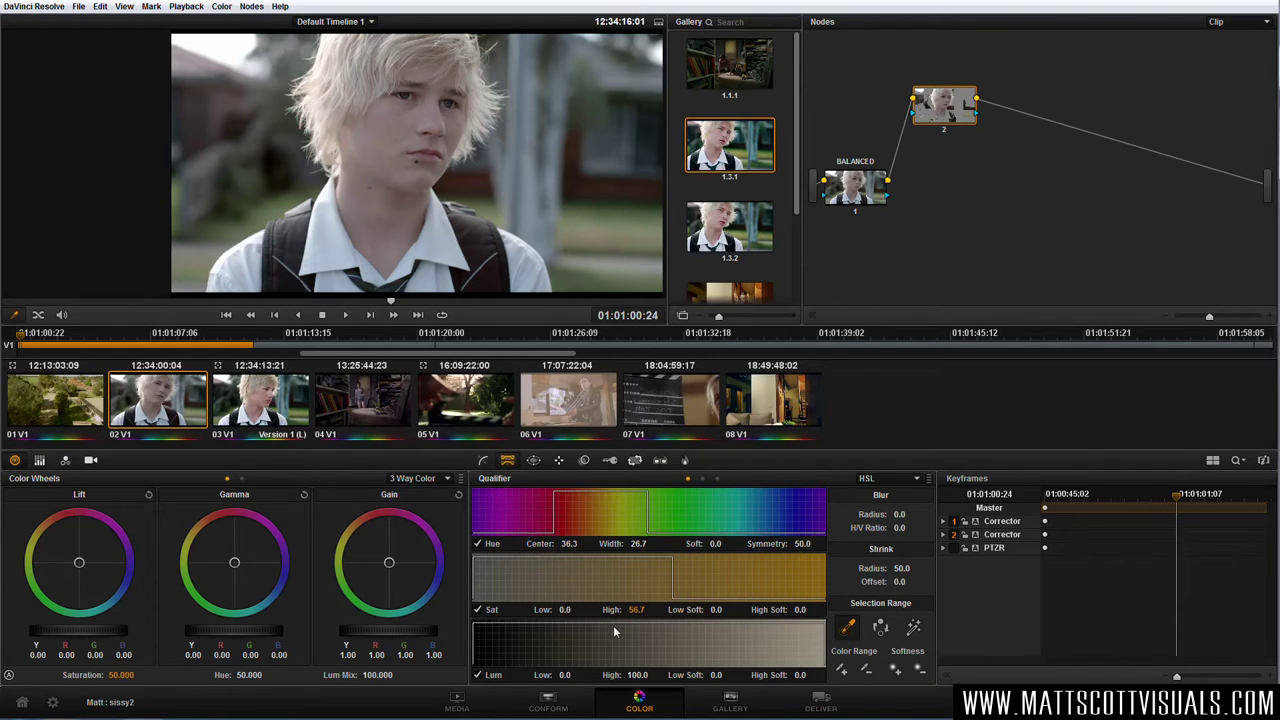
drag(636, 609, 526, 609)
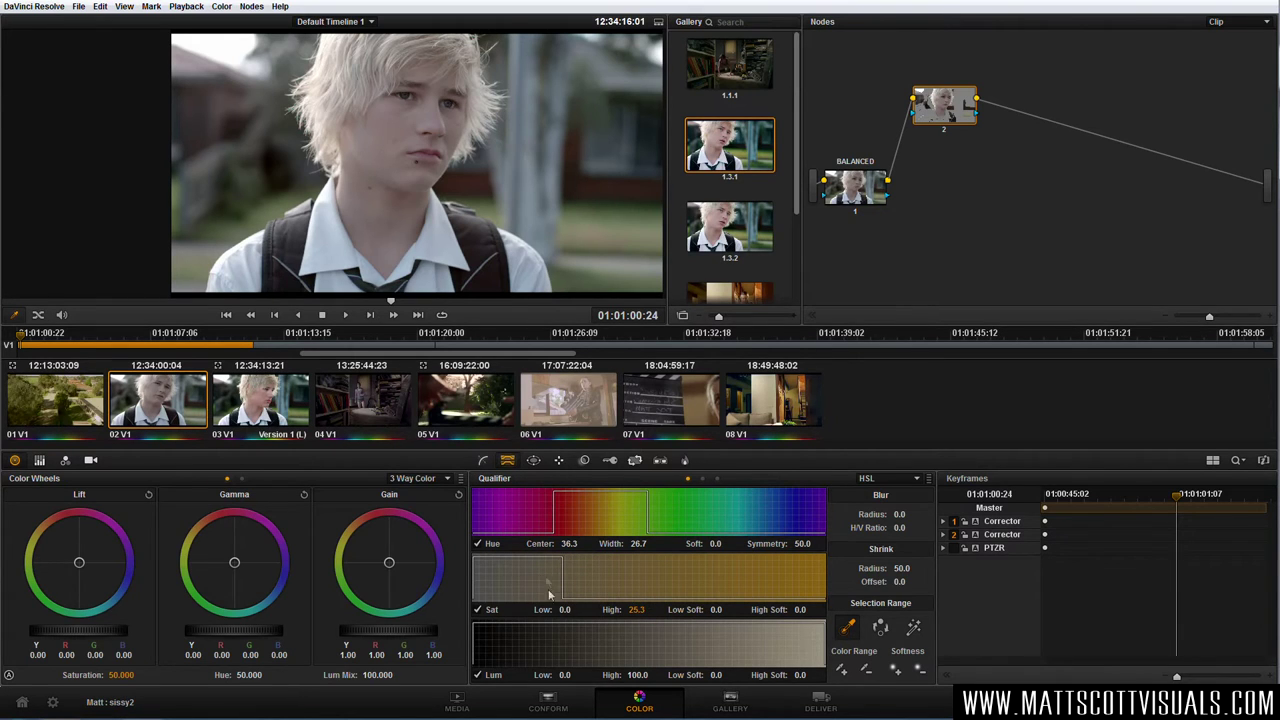
drag(640, 610, 646, 610)
mouse_move(565, 675)
mouse_down()
mouse_move(640, 675)
mouse_move(630, 650)
mouse_move(656, 650)
mouse_move(625, 668)
mouse_move(564, 668)
mouse_up()
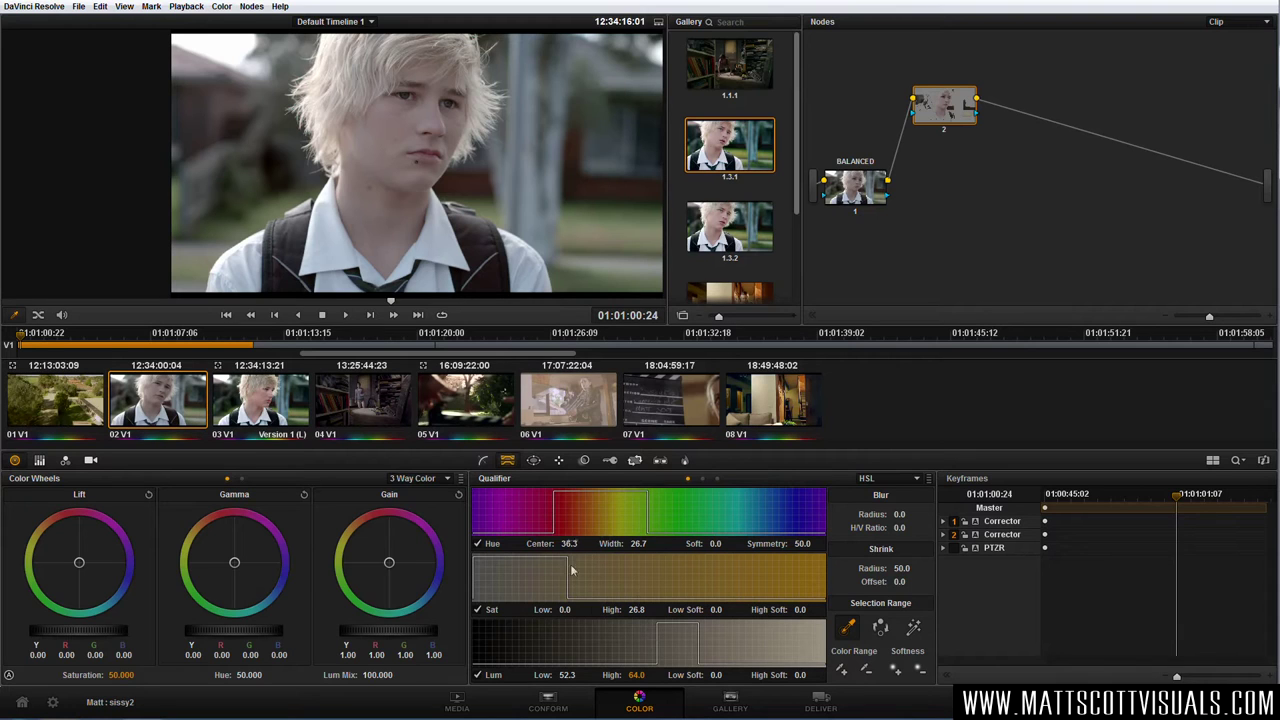
Show the qualified area as a highlight, raise the luminance low to 58.1, and check the selection full screen
click(913, 630)
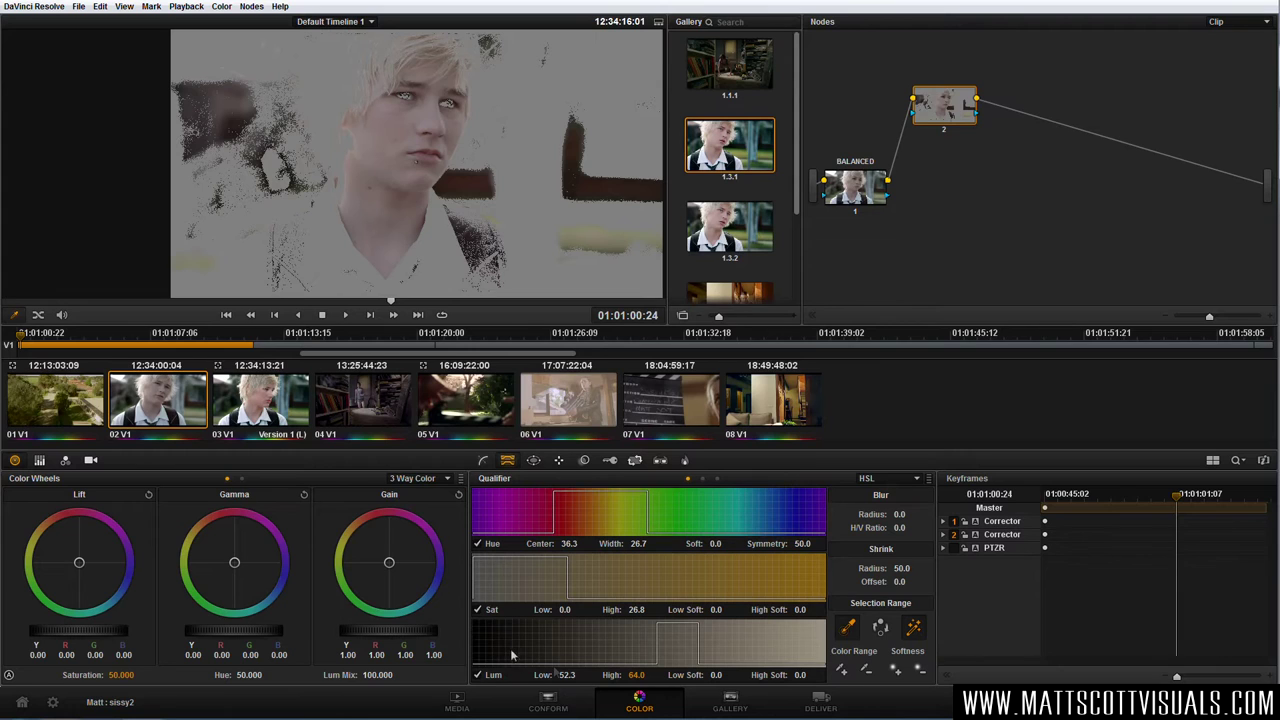
mouse_move(567, 675)
mouse_down()
mouse_move(612, 675)
mouse_move(581, 675)
mouse_up()
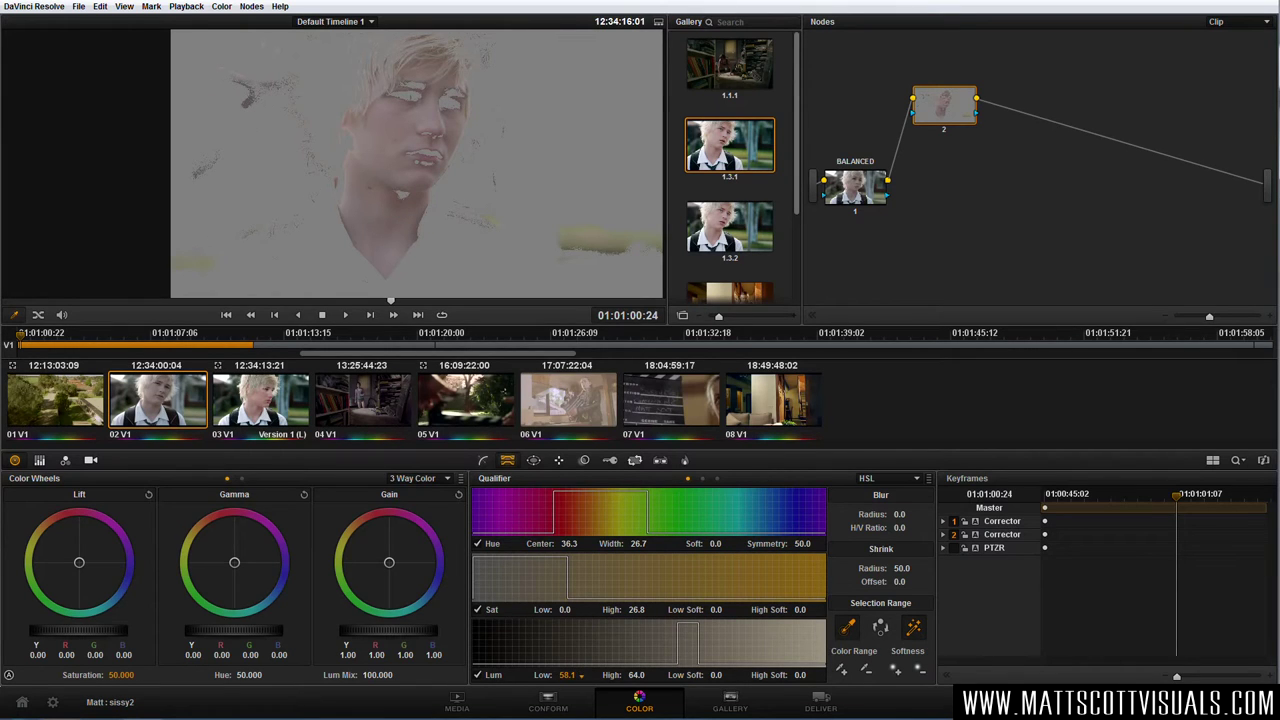
key(ctrl+f)
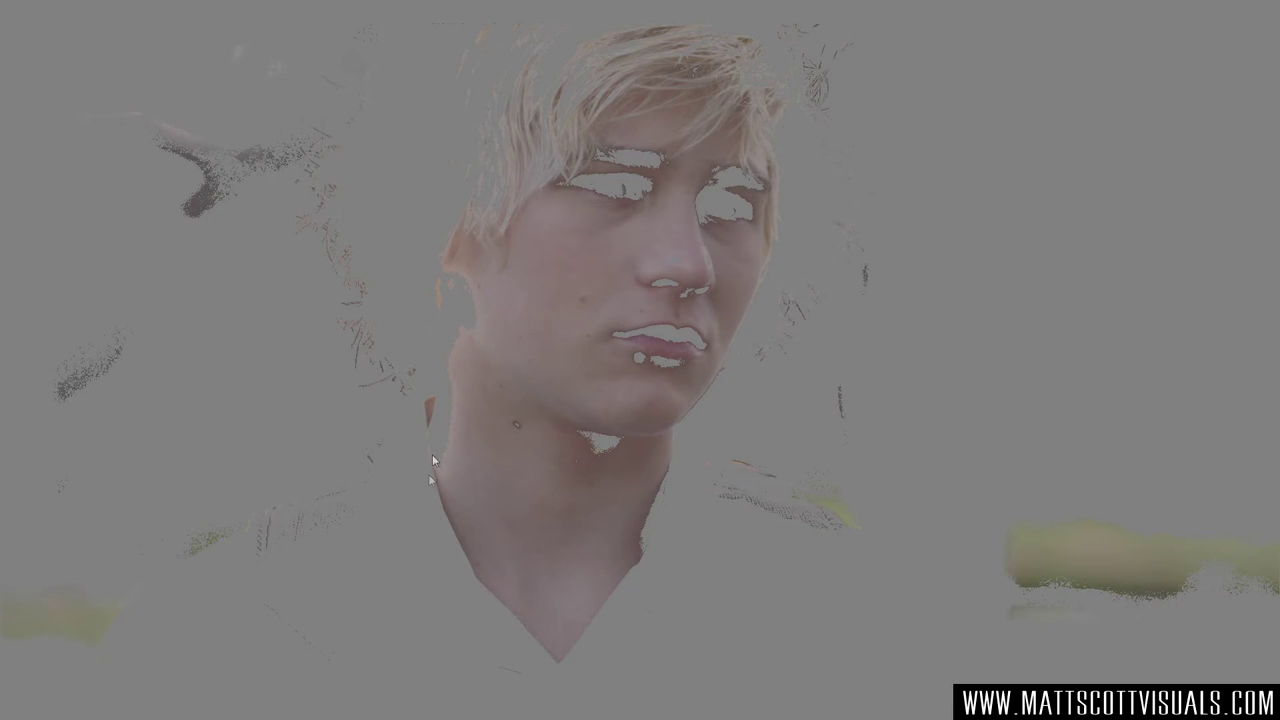
key(ctrl+f)
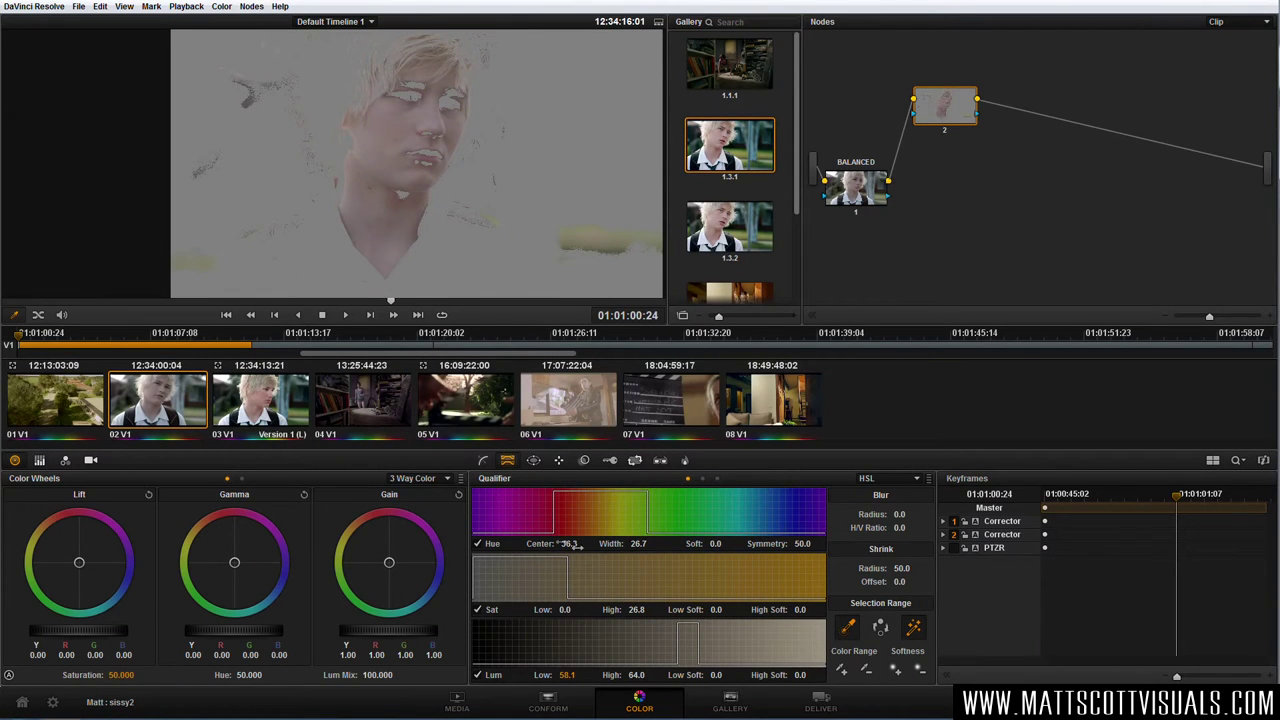
Narrow the qualified hue range to a width of 22.3 and recentre it at 30.3
drag(640, 543, 606, 543)
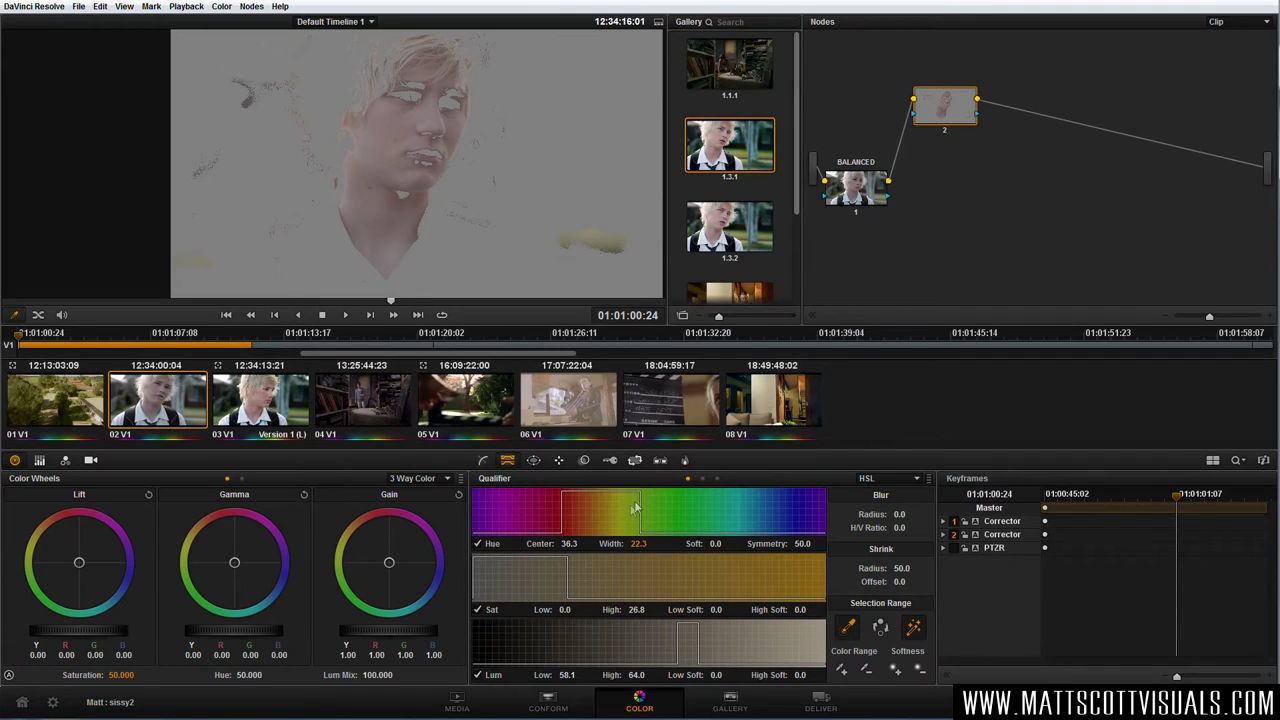
drag(631, 510, 568, 543)
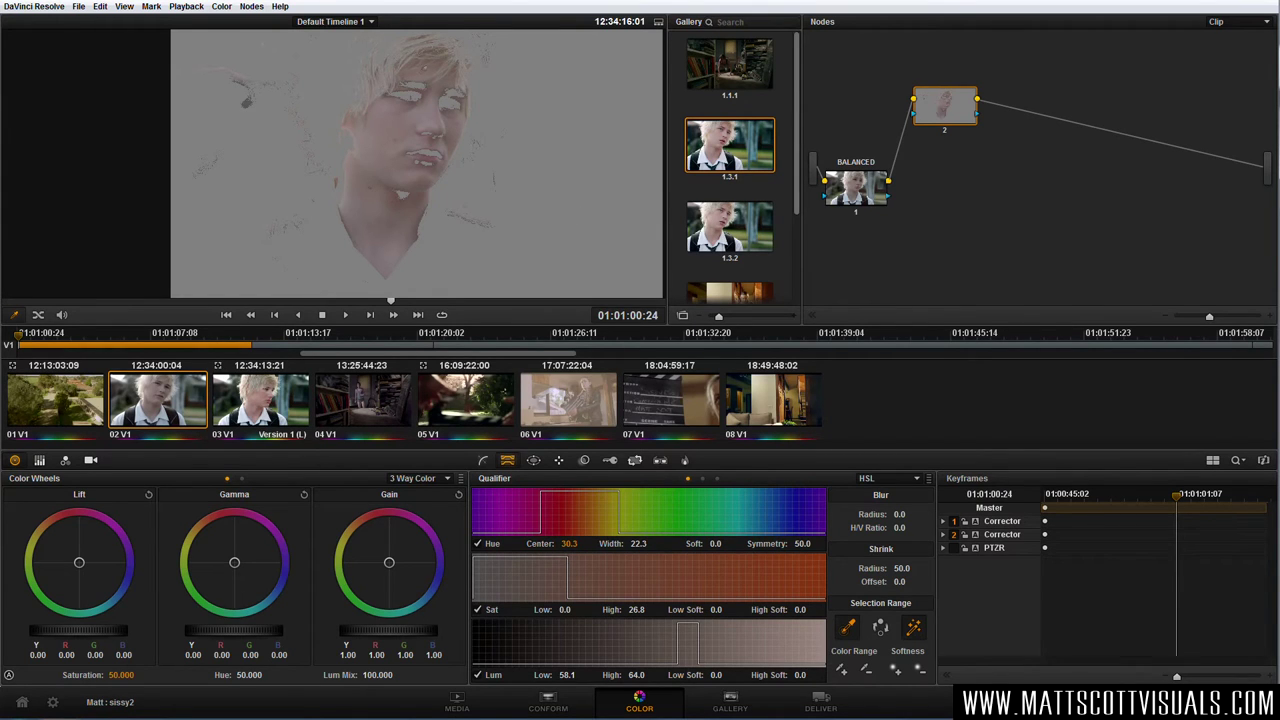
scroll(416, 163, up, 2)
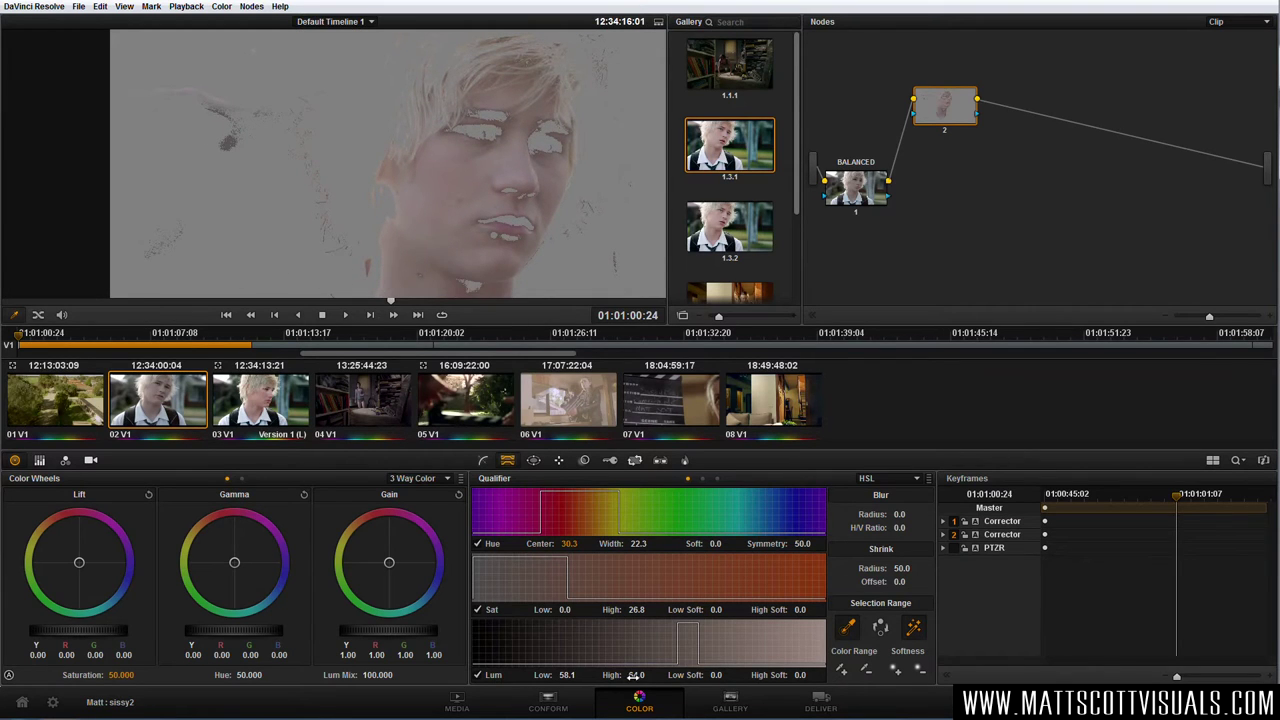
Refine the skin key with luminance low 54.3, high 62.6 and high soft 4.2, and blur it with a radius of 55.8
drag(635, 676, 631, 676)
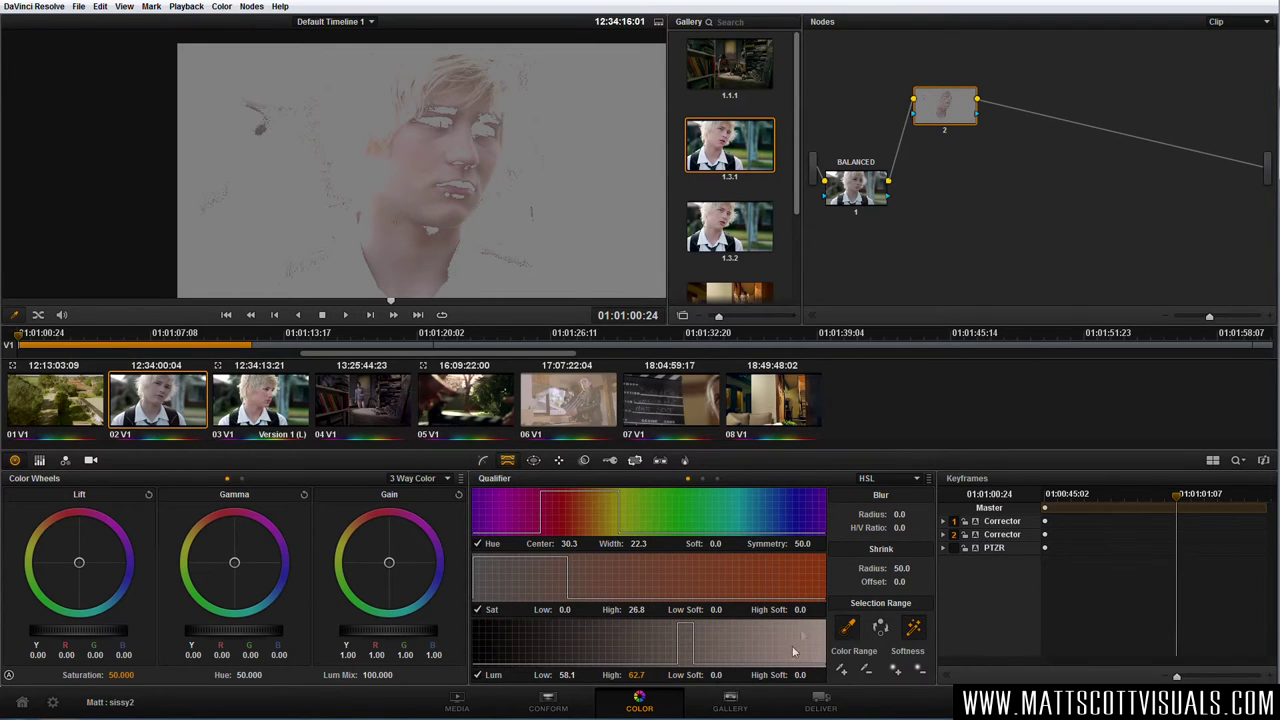
drag(800, 675, 811, 674)
drag(636, 675, 652, 675)
drag(650, 676, 649, 676)
drag(897, 514, 911, 513)
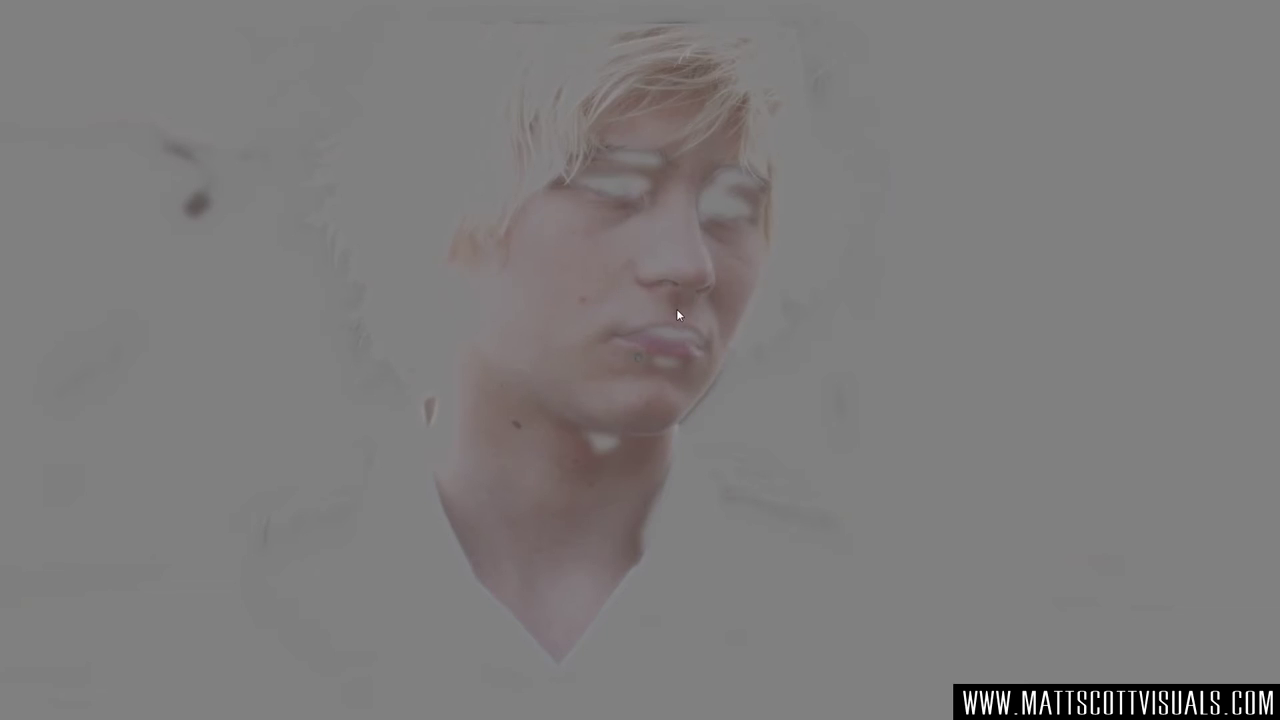
key(Escape)
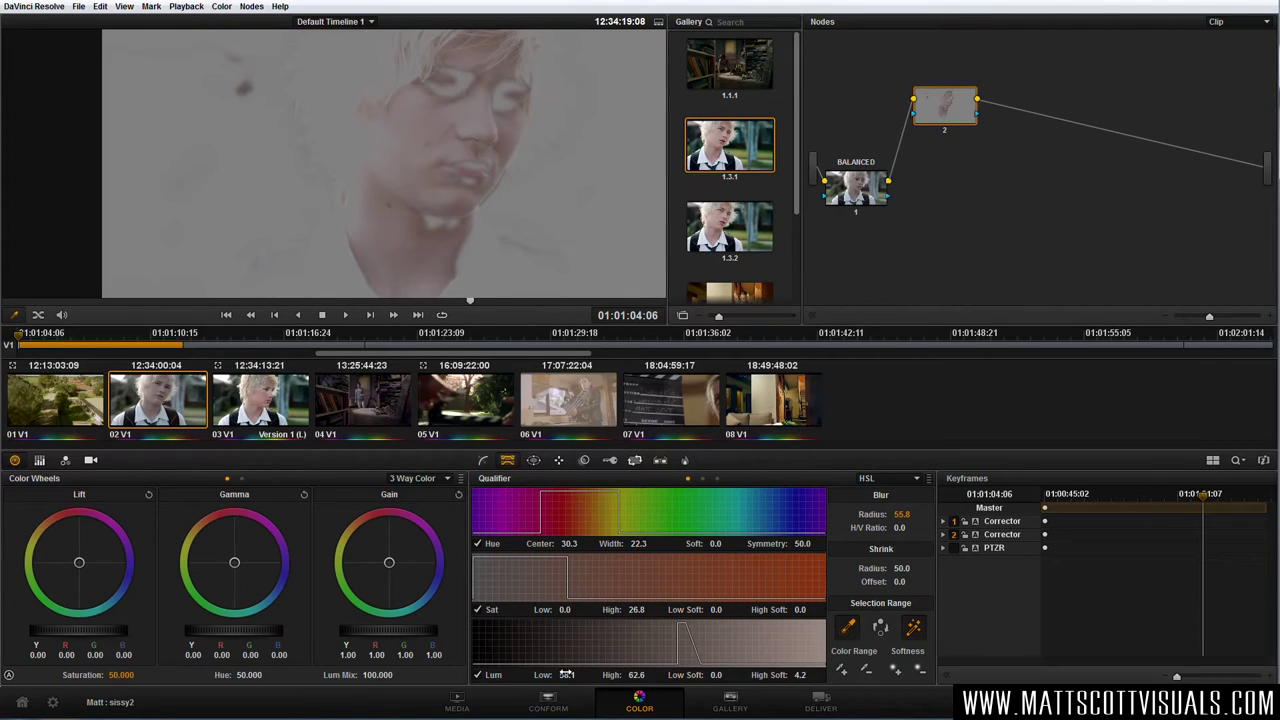
drag(574, 675, 581, 675)
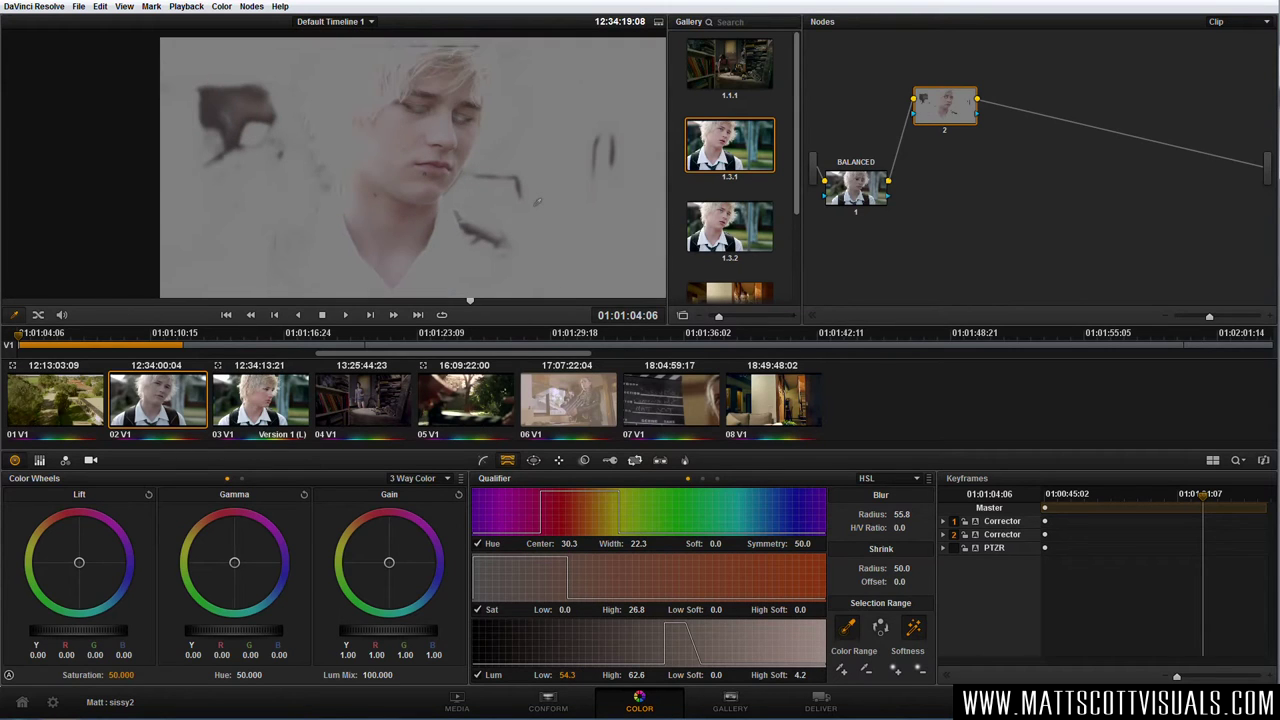
Try isolating the face and neck with a tilted circular window of size about 51, and switch that window off
click(535, 461)
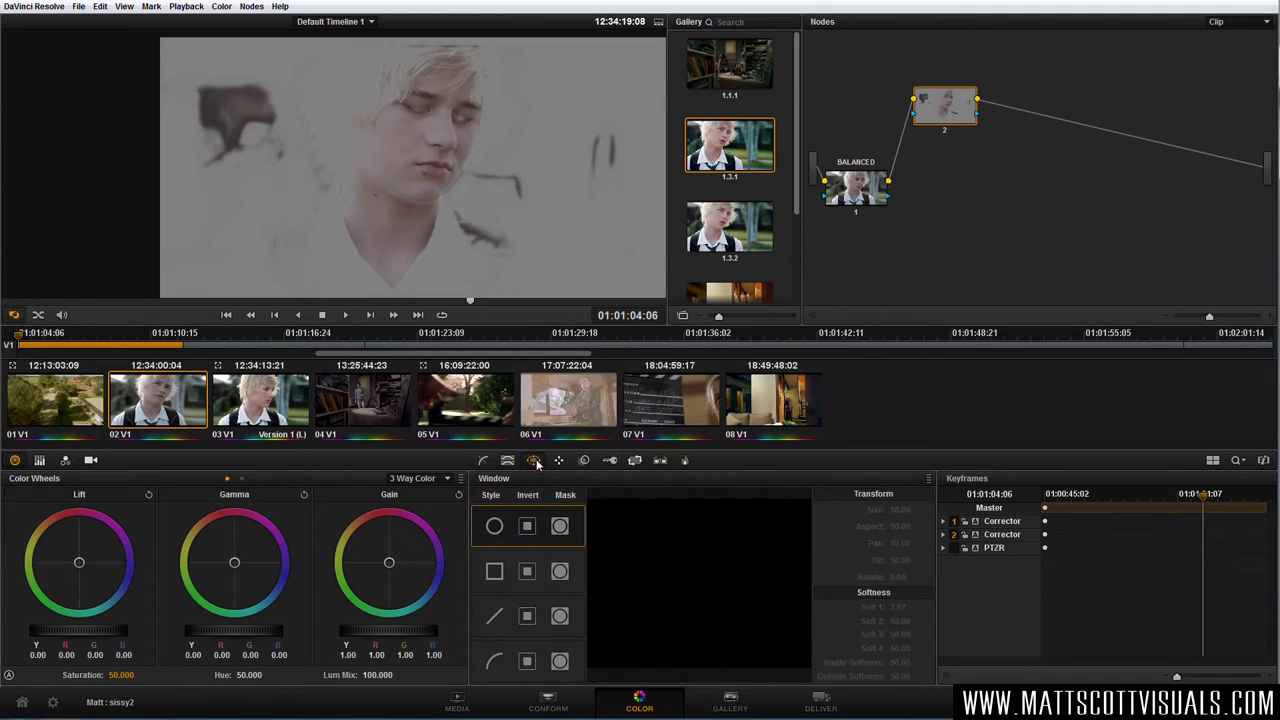
click(494, 531)
drag(443, 217, 416, 243)
drag(417, 91, 423, 99)
drag(438, 190, 411, 205)
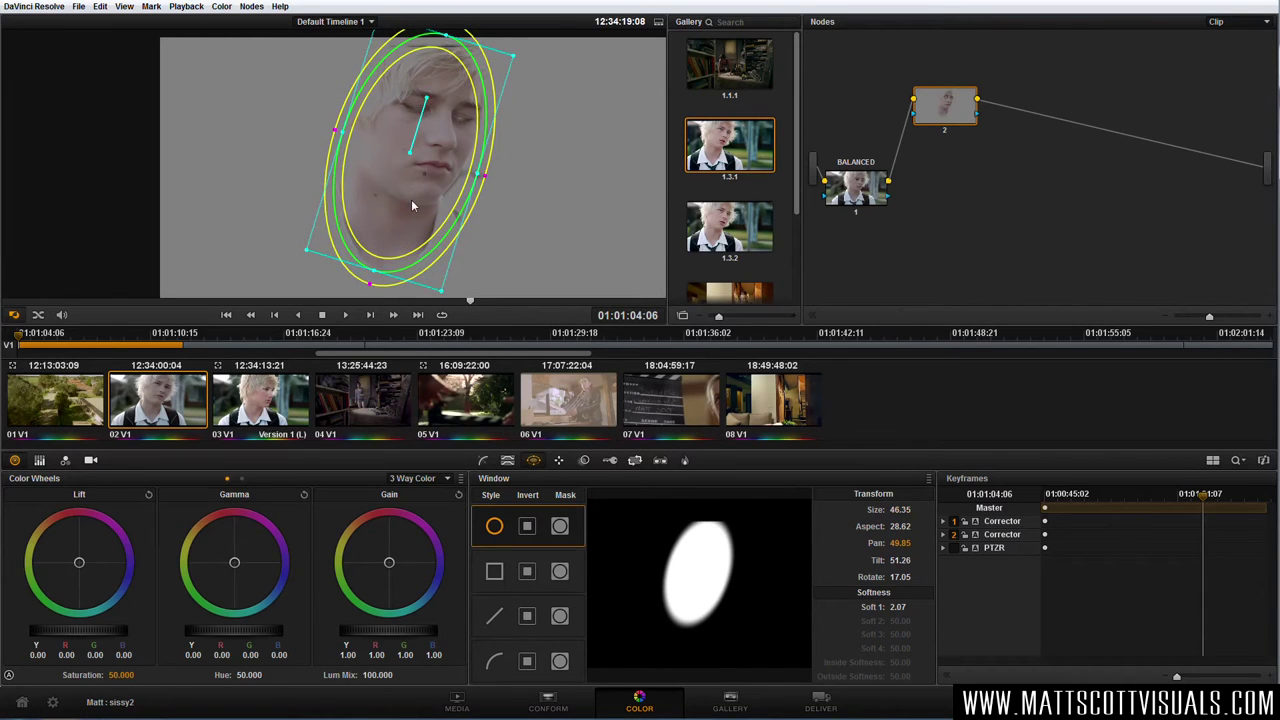
drag(483, 183, 489, 177)
drag(376, 280, 372, 298)
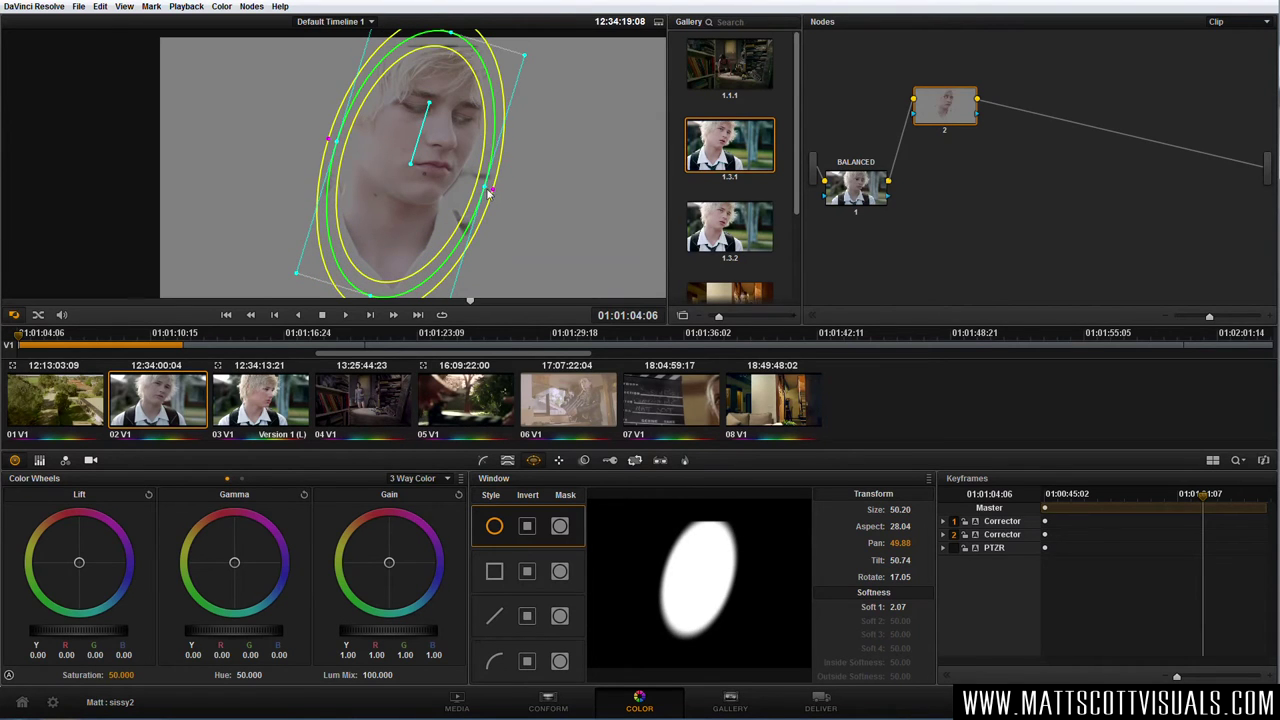
drag(489, 193, 498, 194)
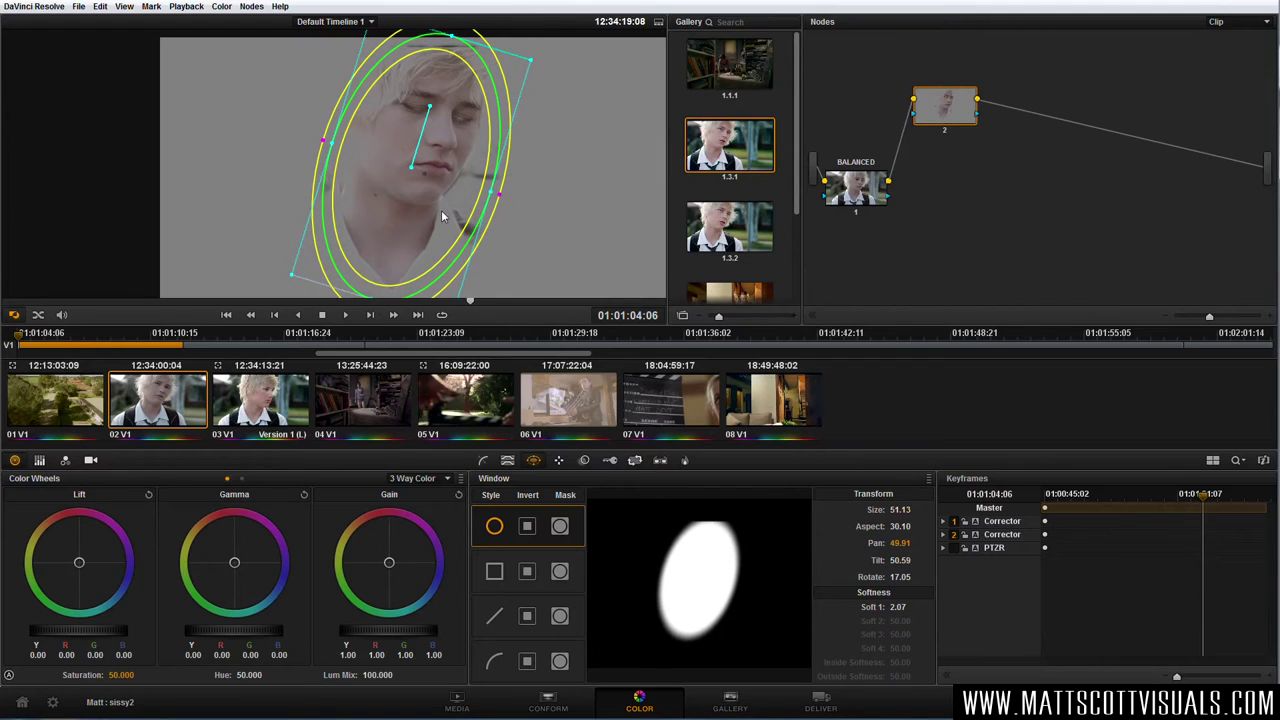
click(494, 527)
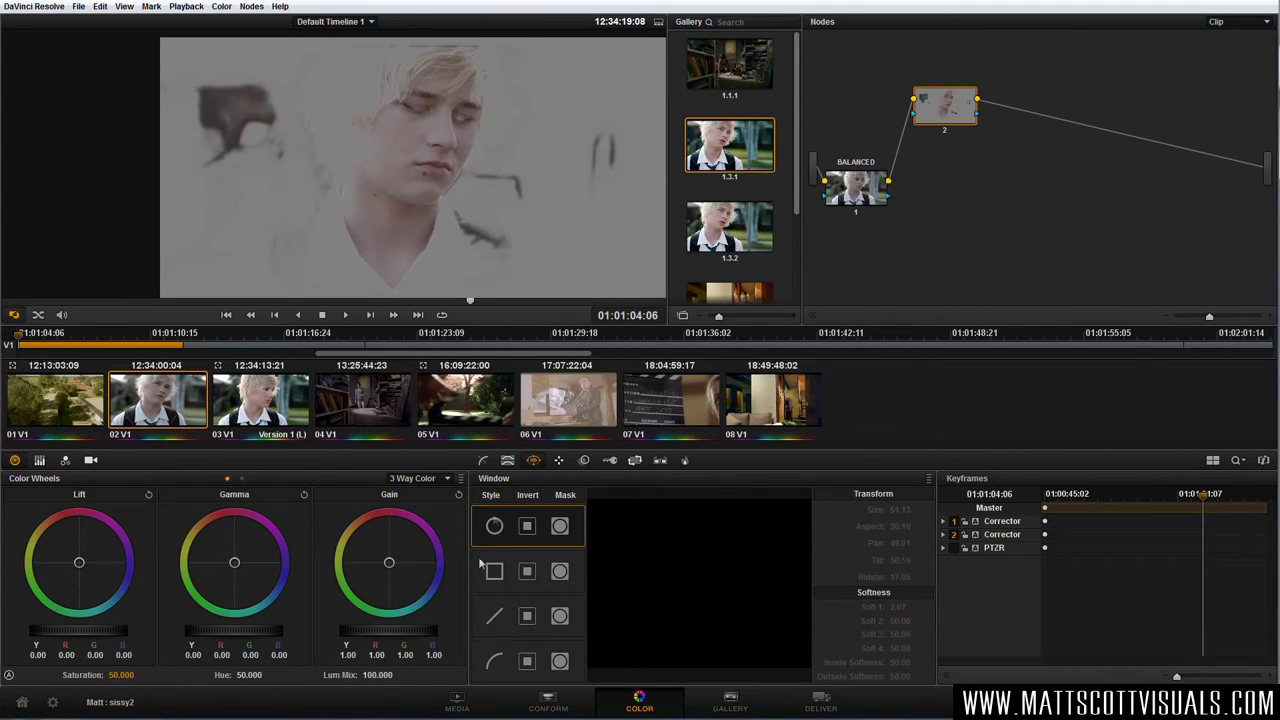
Draw a closed curve window around the subject's hair, face and neck on node 2
click(496, 663)
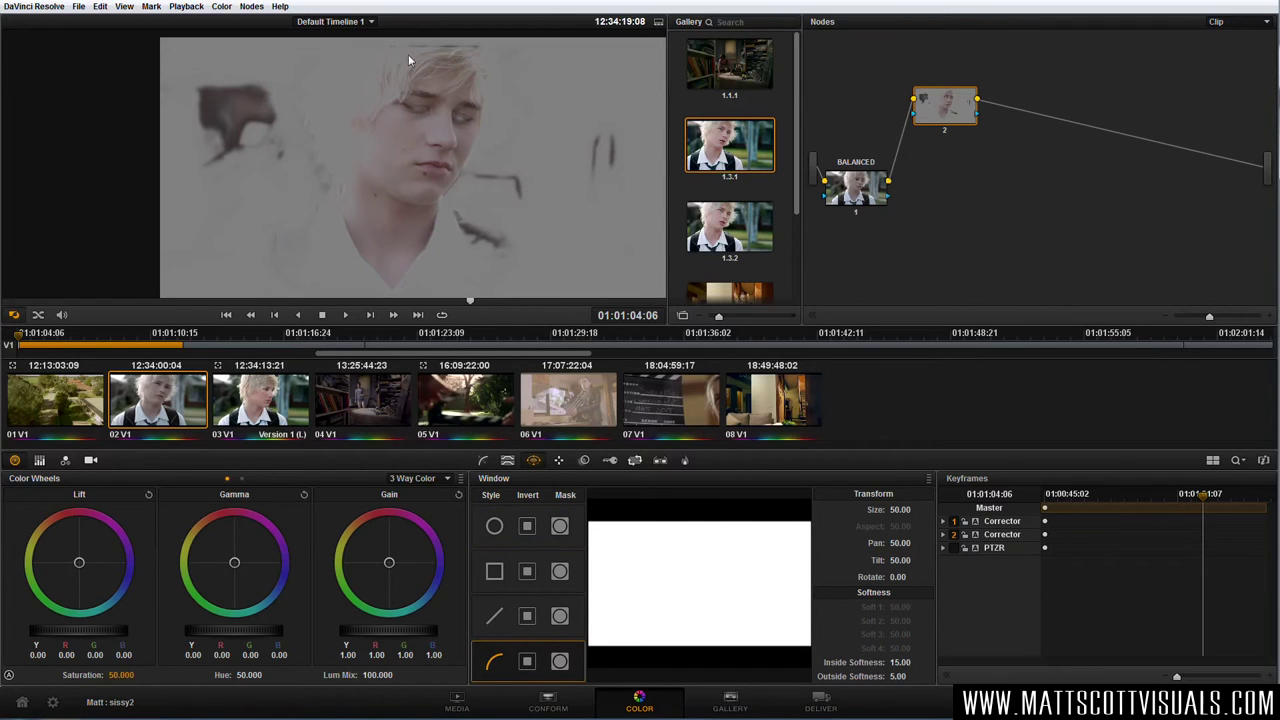
click(333, 215)
click(391, 292)
click(439, 235)
click(486, 125)
click(479, 73)
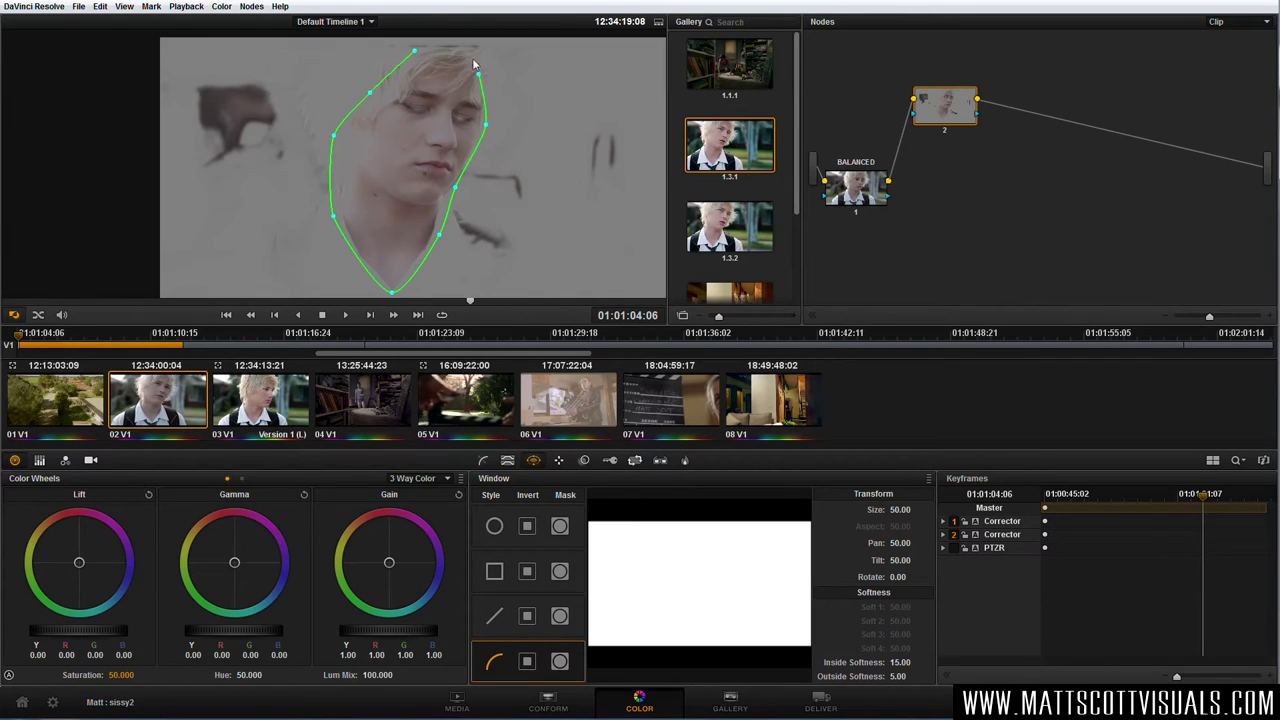
click(424, 52)
click(414, 52)
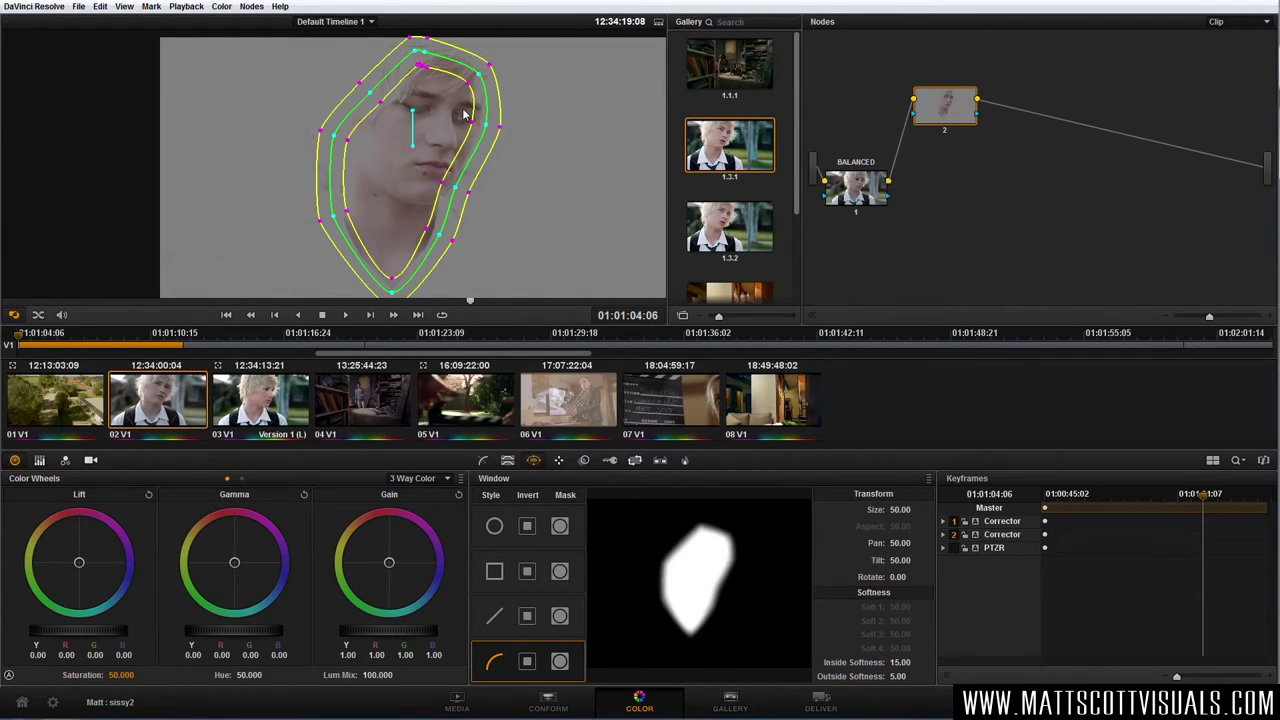
Adjust the curve window's softness edges and control points to fit the hair, cheek and neck more closely
drag(466, 131, 493, 266)
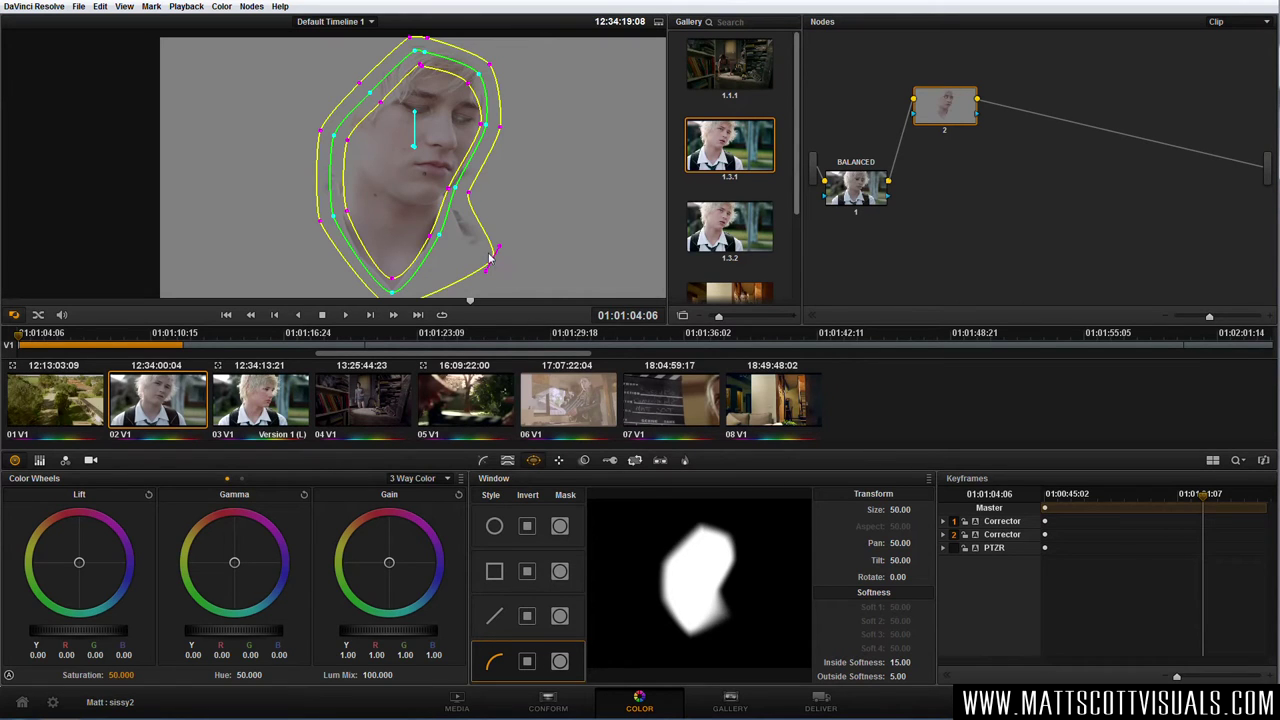
drag(491, 263, 495, 126)
mouse_move(424, 70)
mouse_down()
mouse_move(404, 64)
mouse_move(428, 64)
mouse_up()
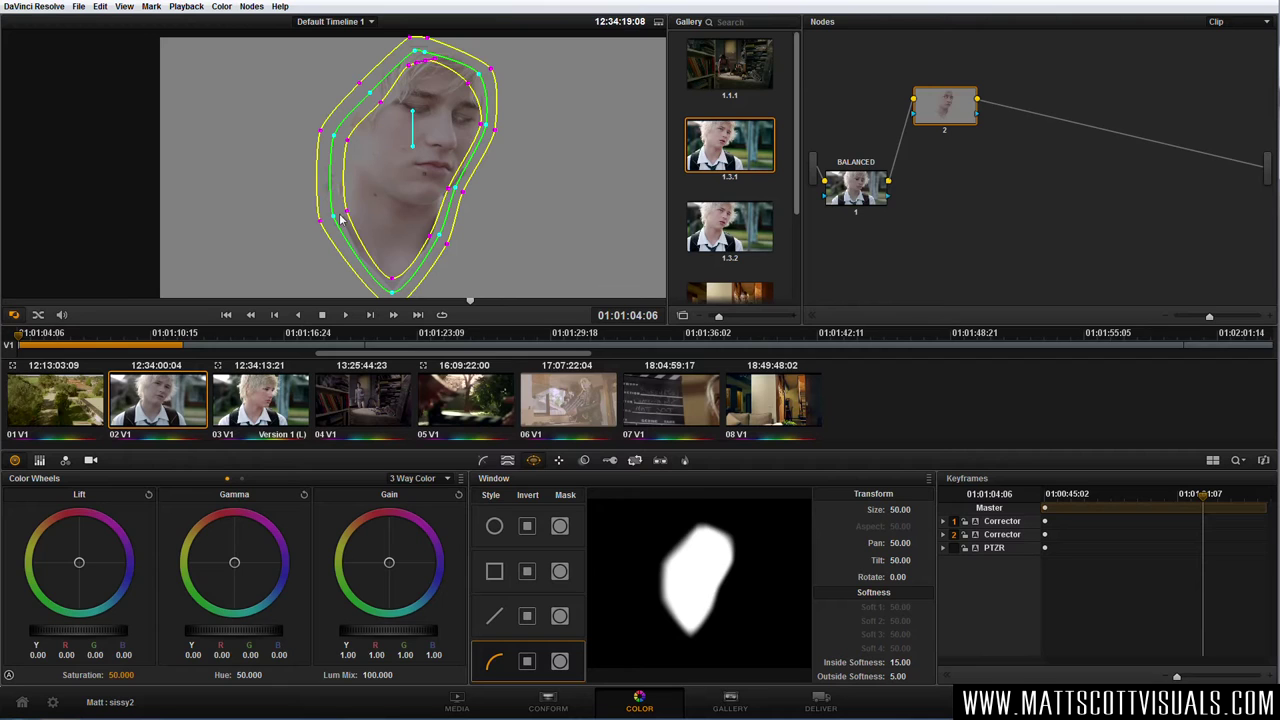
mouse_move(334, 210)
mouse_down()
mouse_move(321, 228)
mouse_move(310, 220)
mouse_move(320, 210)
mouse_up()
drag(377, 100, 363, 88)
drag(331, 214, 330, 220)
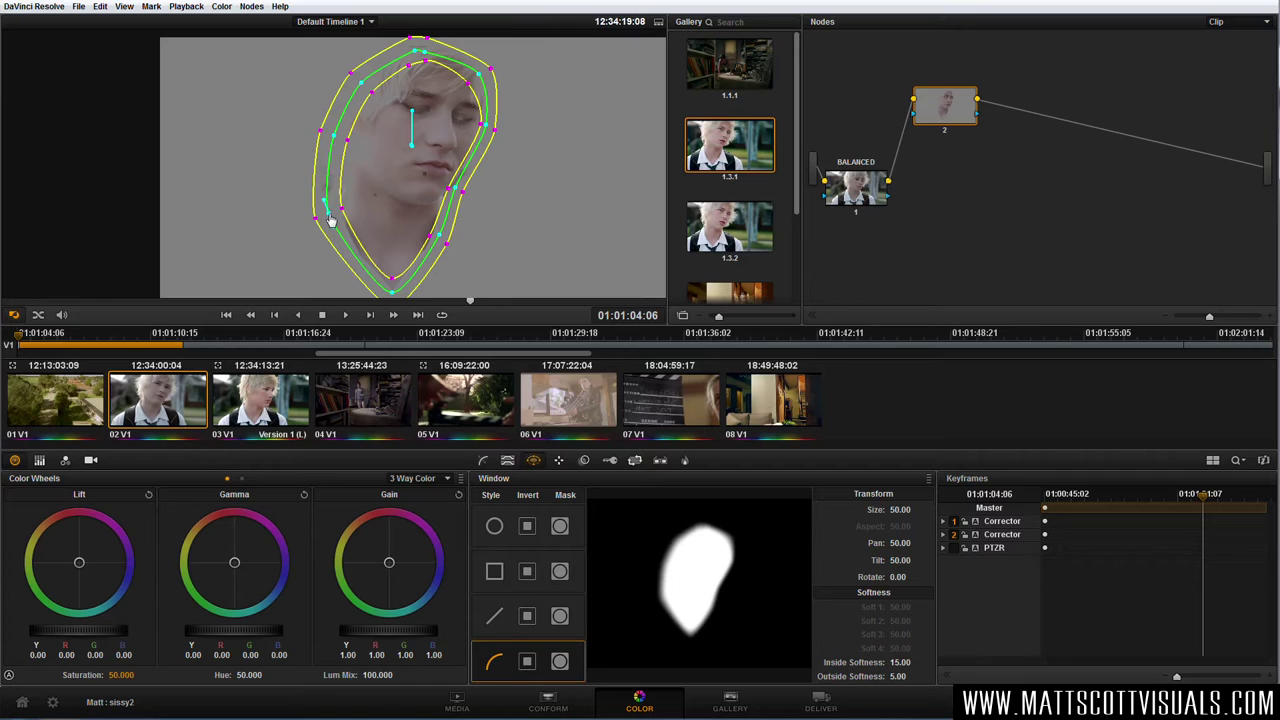
scroll(457, 150, down, 1)
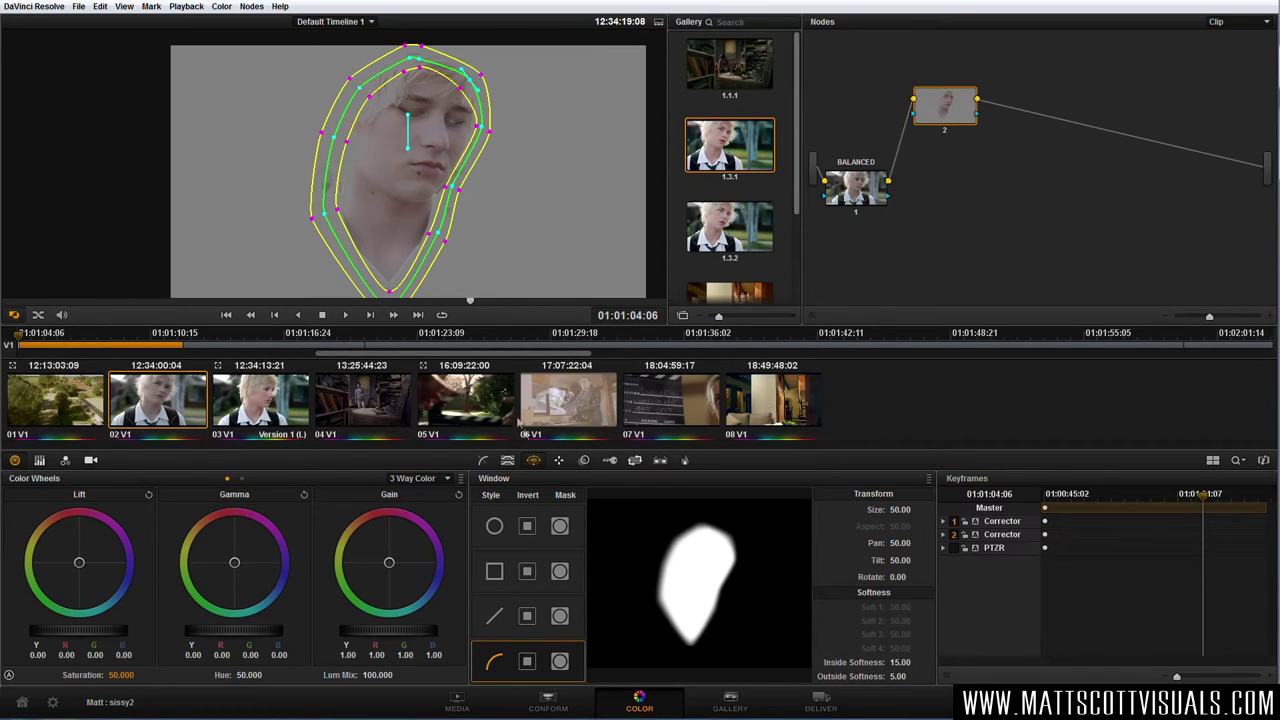
Track the curve window forward through the clip with pan, tilt and rotate analysis, leaving zoom off
click(560, 461)
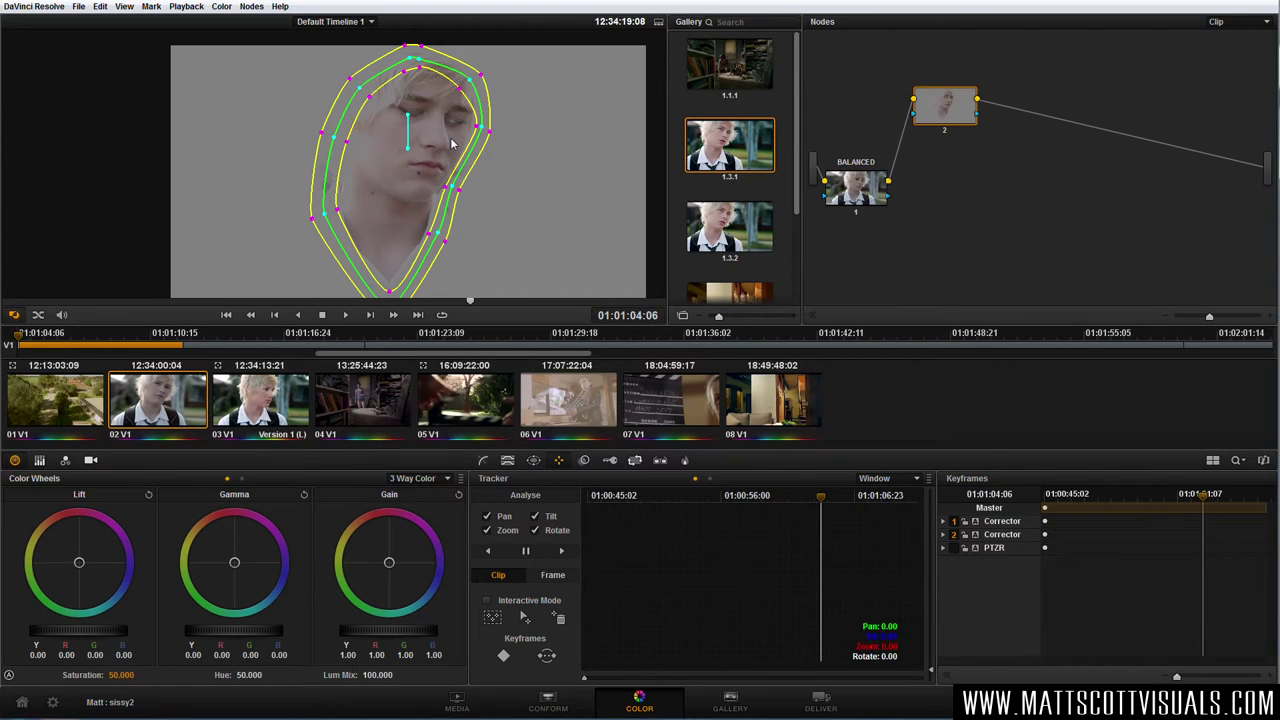
click(487, 531)
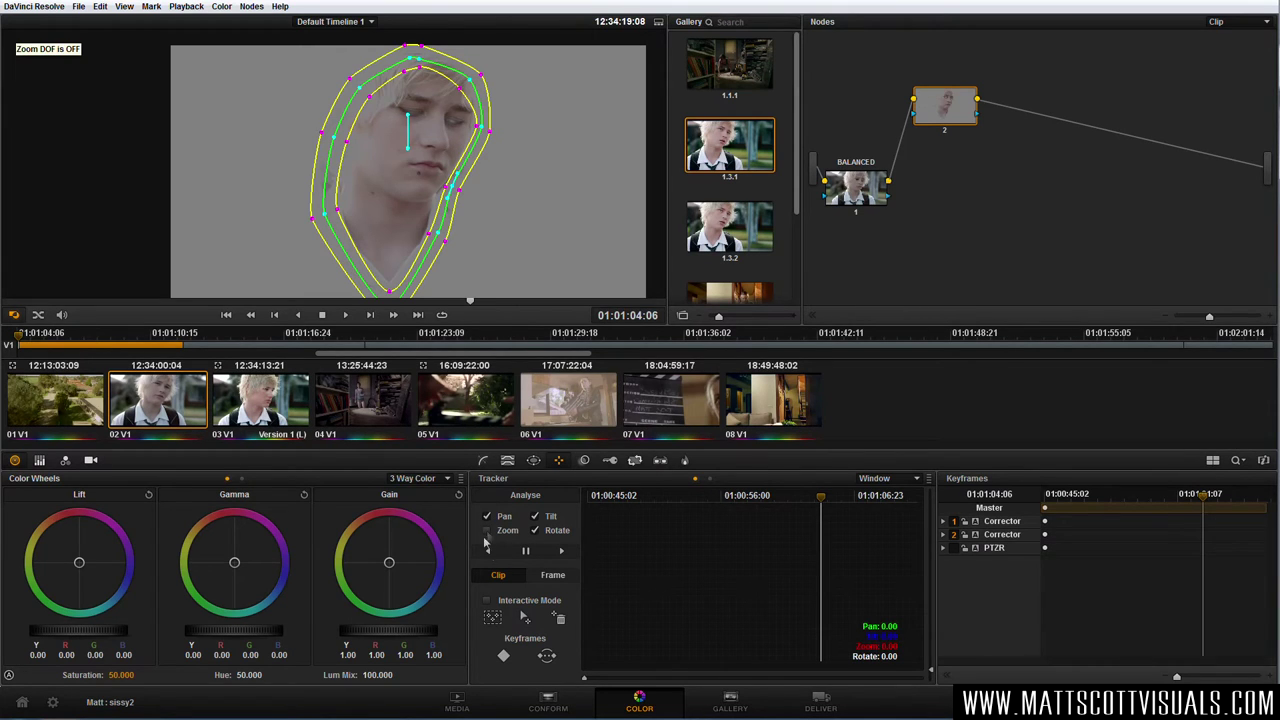
click(564, 550)
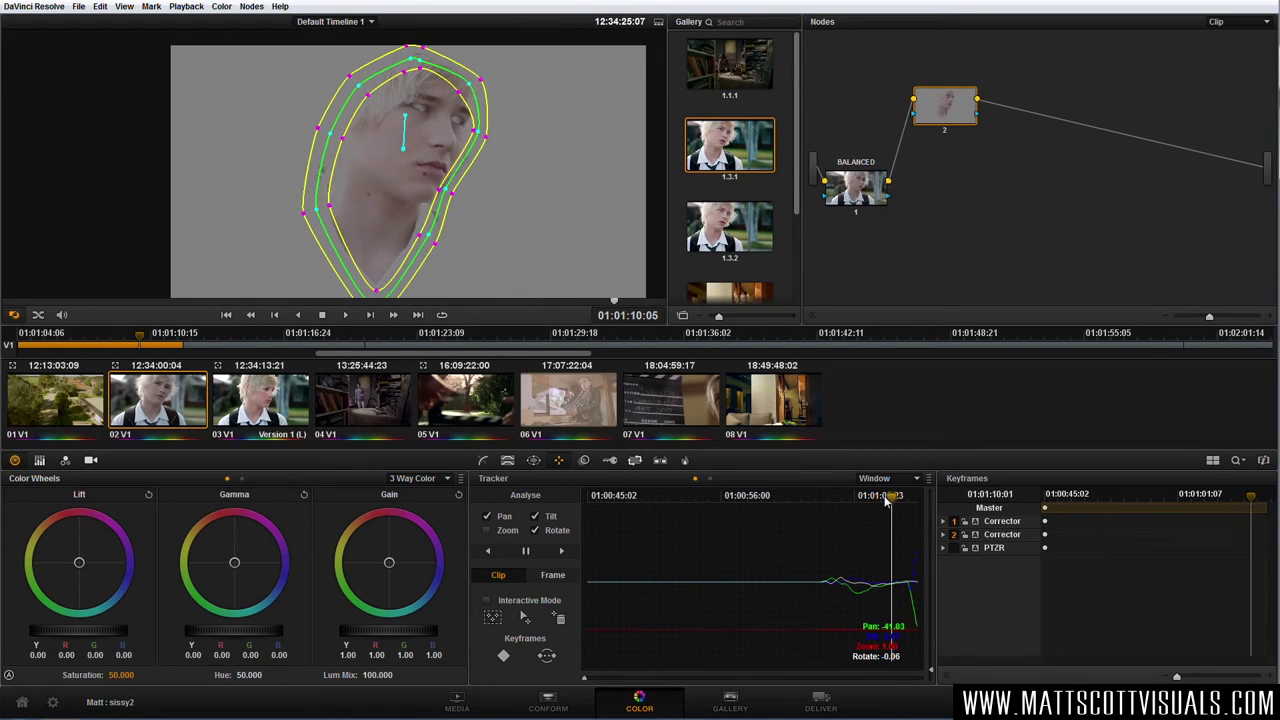
Return to 01:01:04:06 where tracking started and track the window backward through the earlier part of the clip
drag(845, 503, 821, 504)
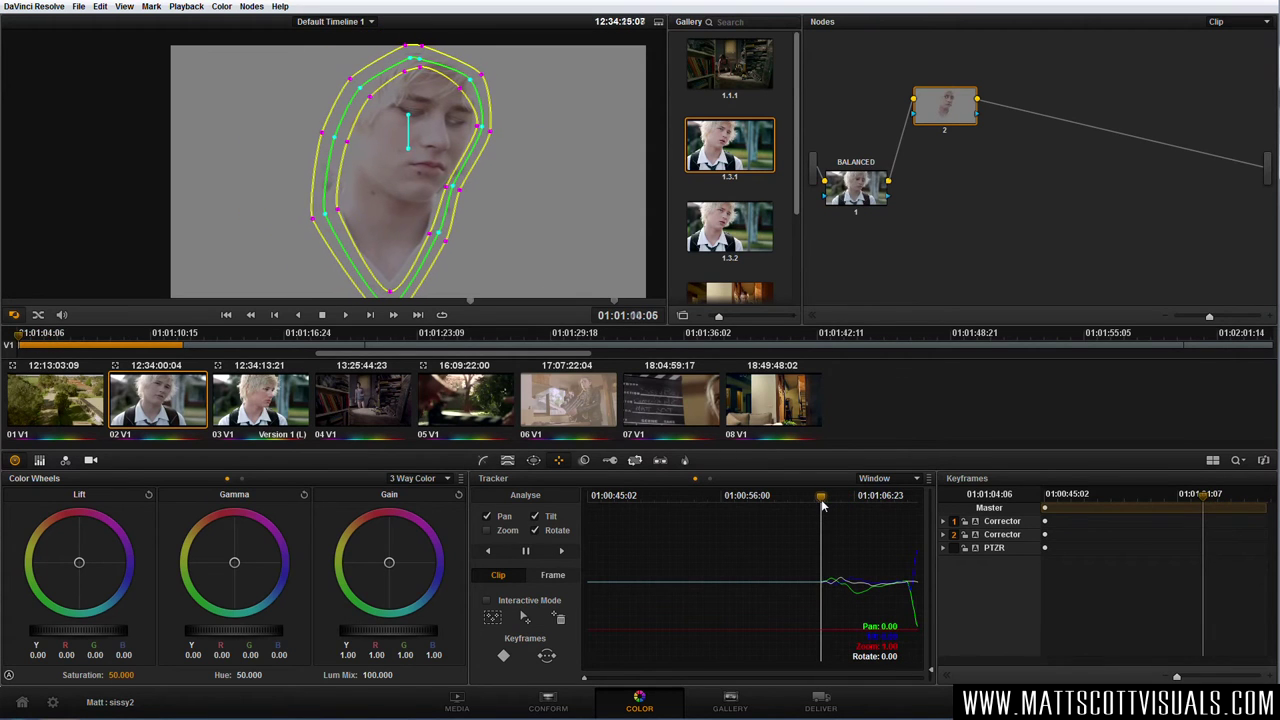
click(489, 551)
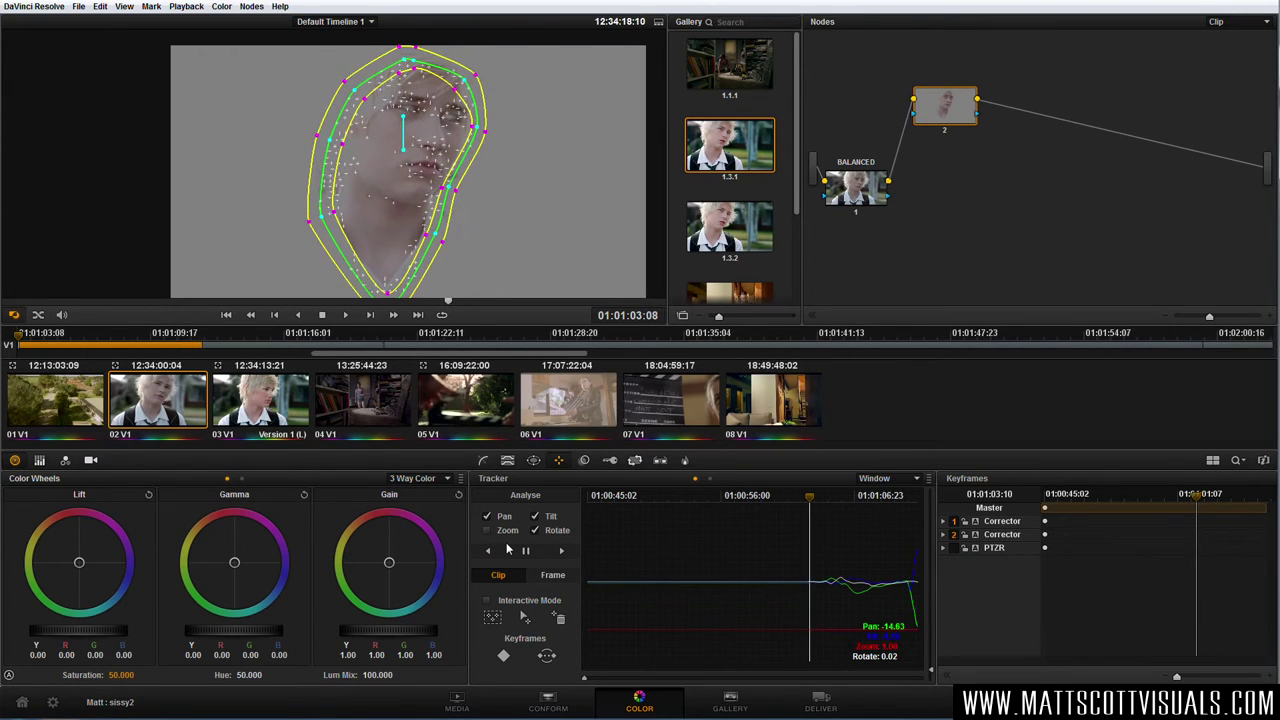
click(525, 551)
At 01:01:04:11, auto-keyframe a slight shift of the window point beside the jaw on corrector 2, and enlarge the Keyframes view
drag(736, 495, 835, 510)
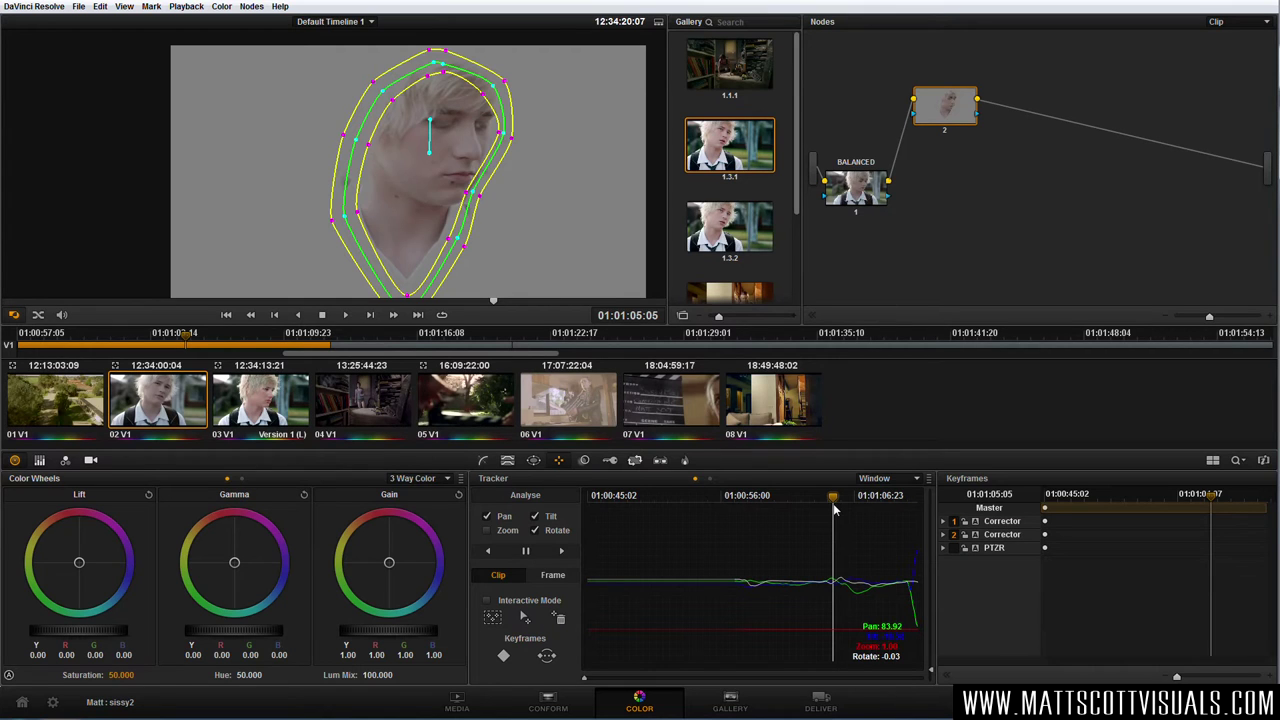
drag(835, 510, 823, 510)
drag(950, 108, 948, 122)
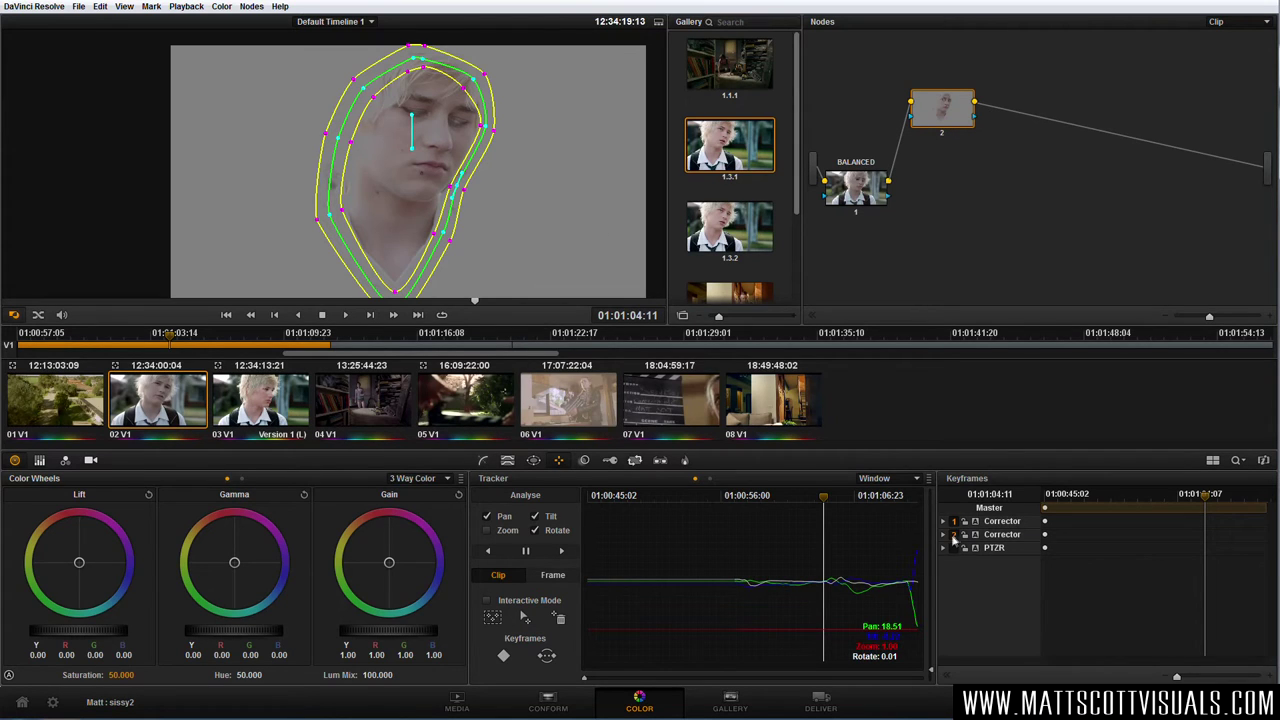
click(977, 540)
drag(457, 190, 460, 192)
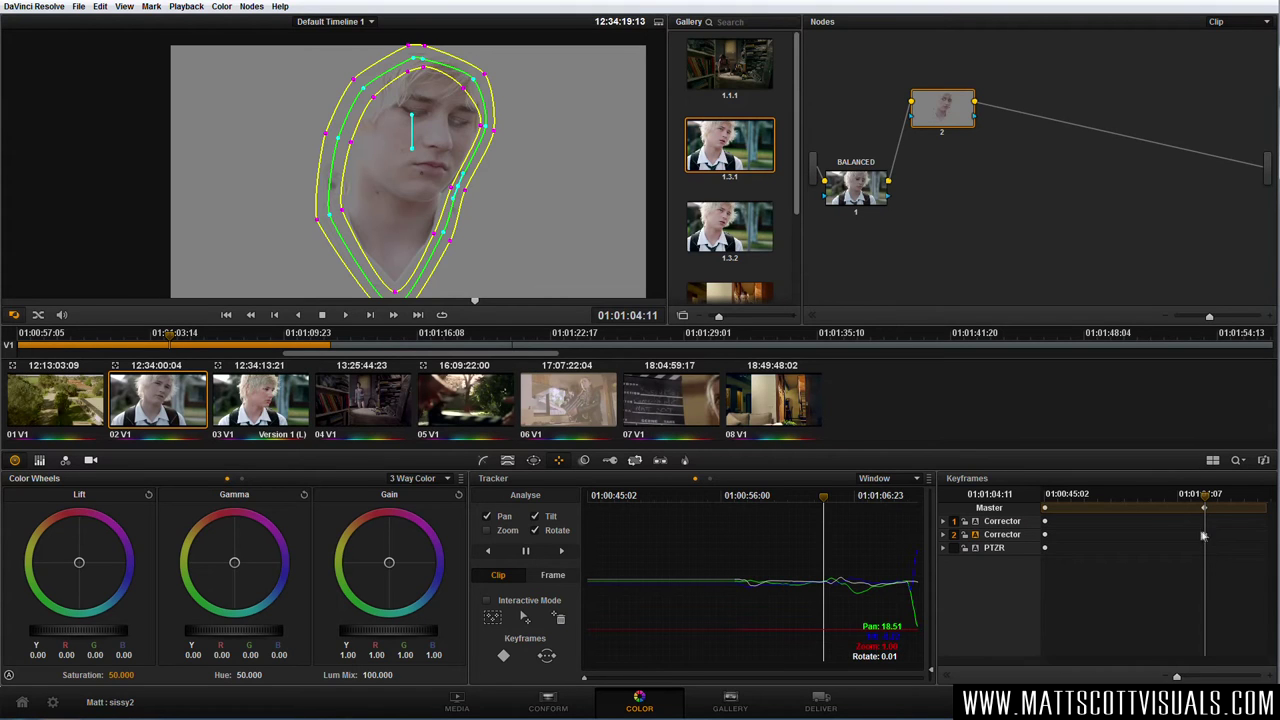
click(946, 679)
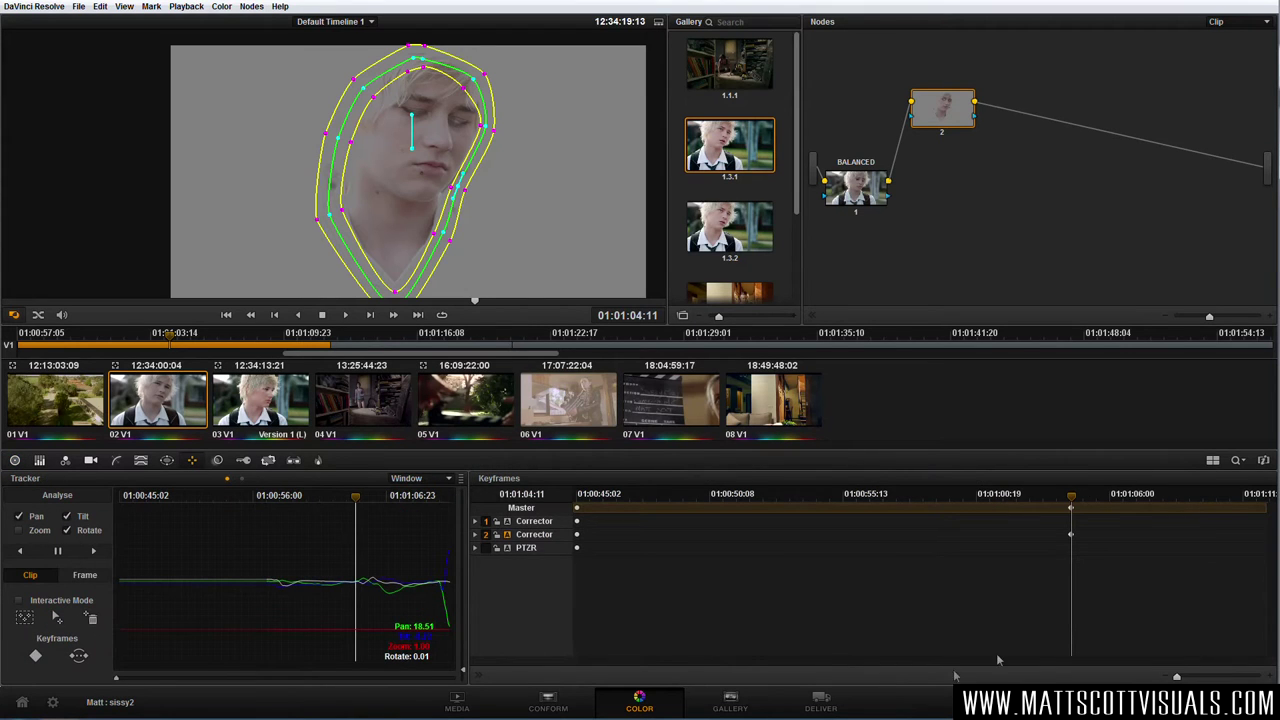
At 01:01:05:04, keyframe the curve window on corrector 2 by reshaping its points beside the jaw, temple and back of the neck
drag(1176, 678, 1178, 678)
drag(1090, 667, 1190, 661)
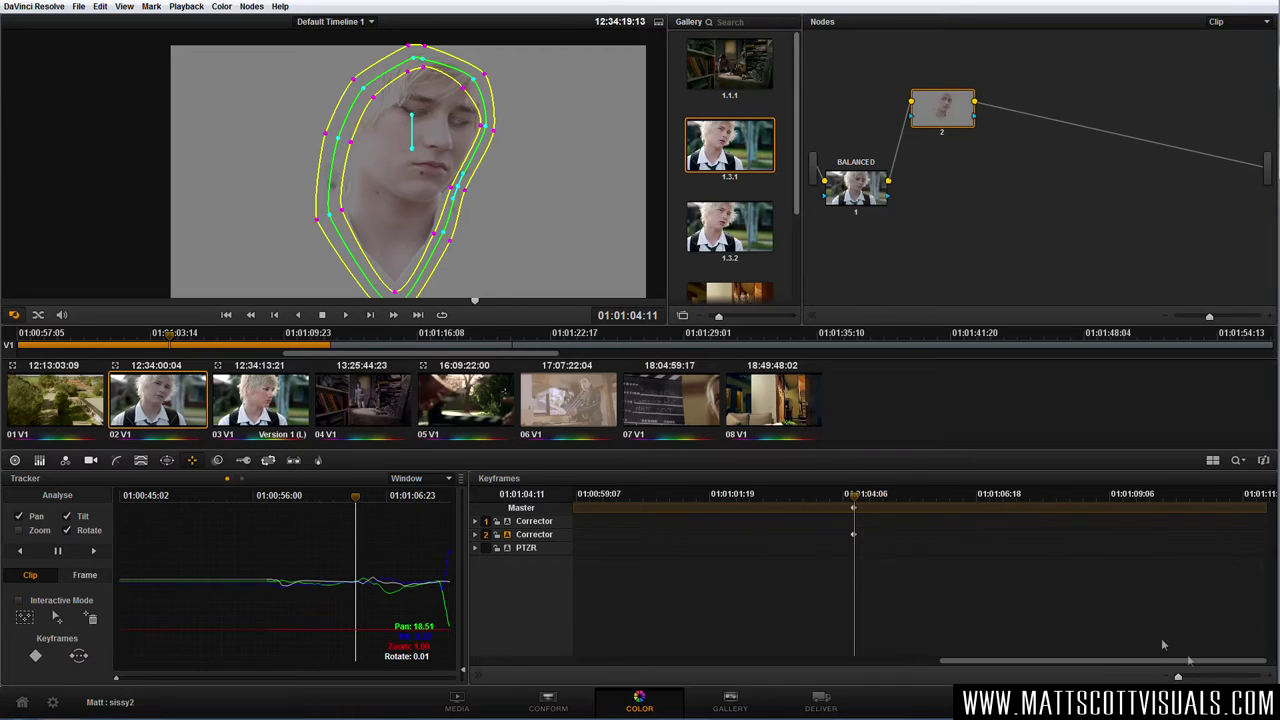
drag(862, 500, 894, 505)
drag(475, 196, 480, 200)
drag(501, 141, 501, 86)
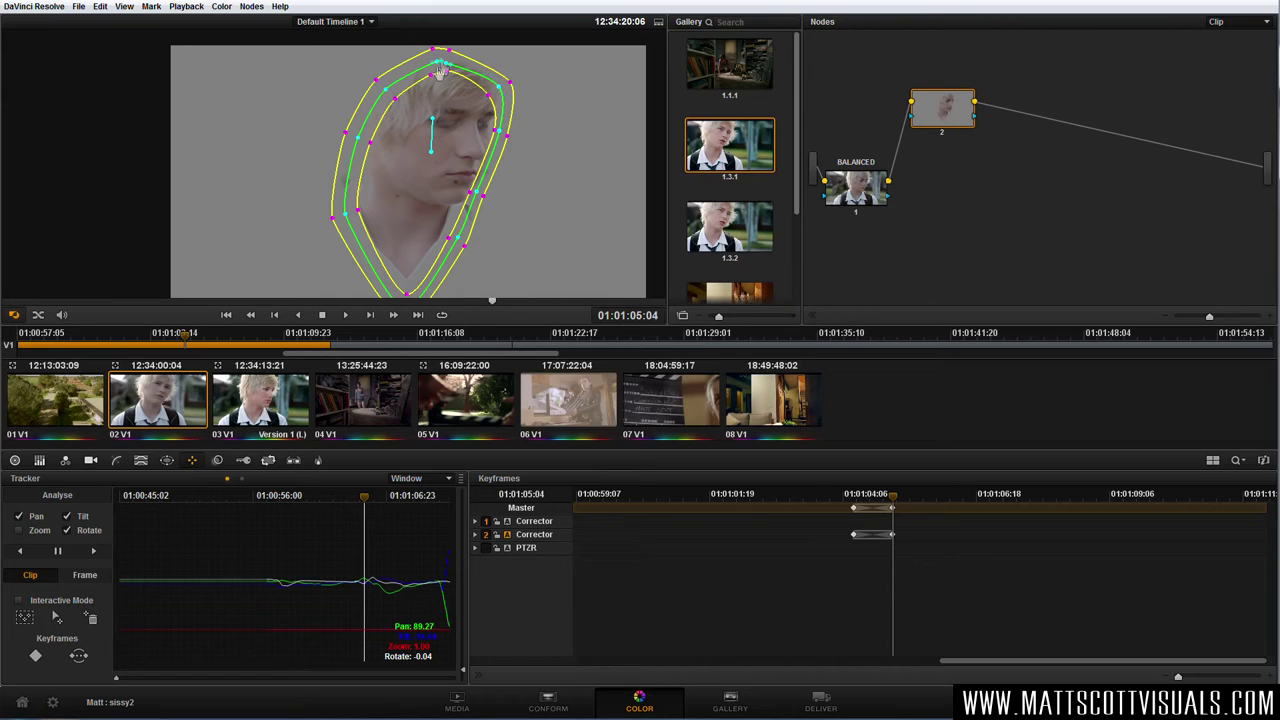
drag(347, 218, 346, 210)
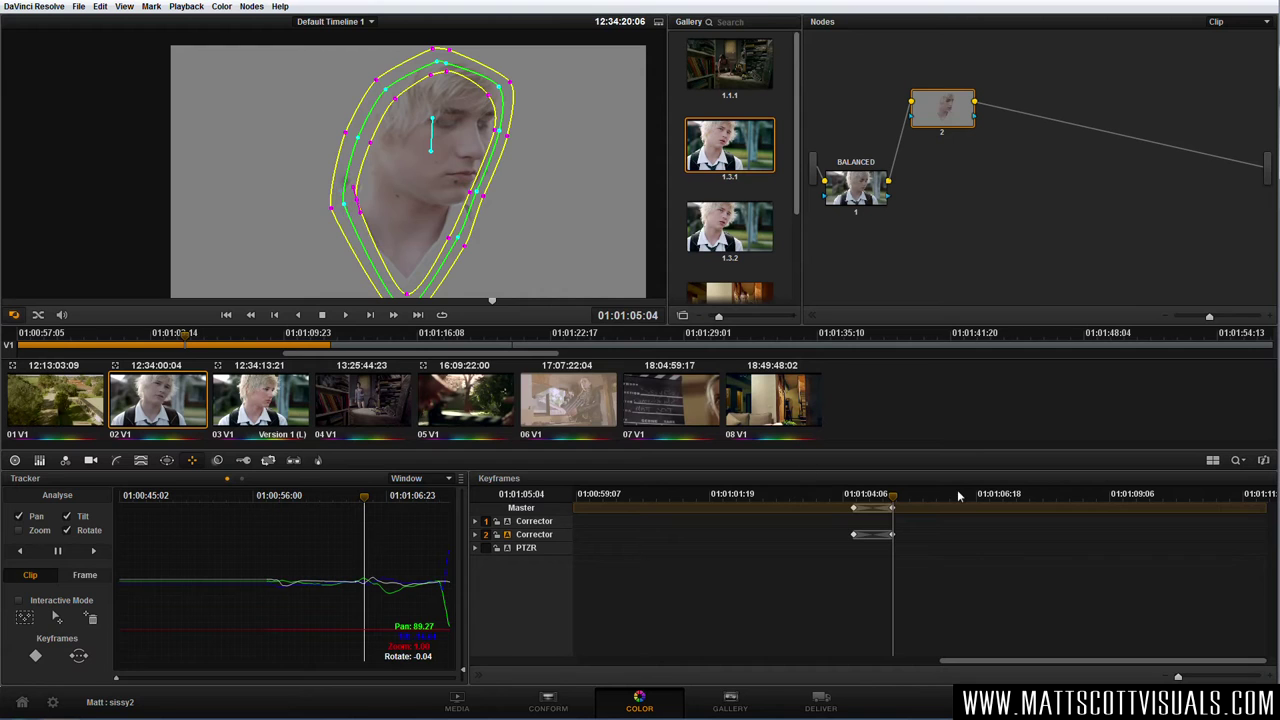
At 01:01:04:21, keyframe an adjustment of the window's points beside the jaw and cheek, and undo the last change
mouse_move(896, 505)
mouse_down()
mouse_move(858, 503)
mouse_move(877, 503)
mouse_up()
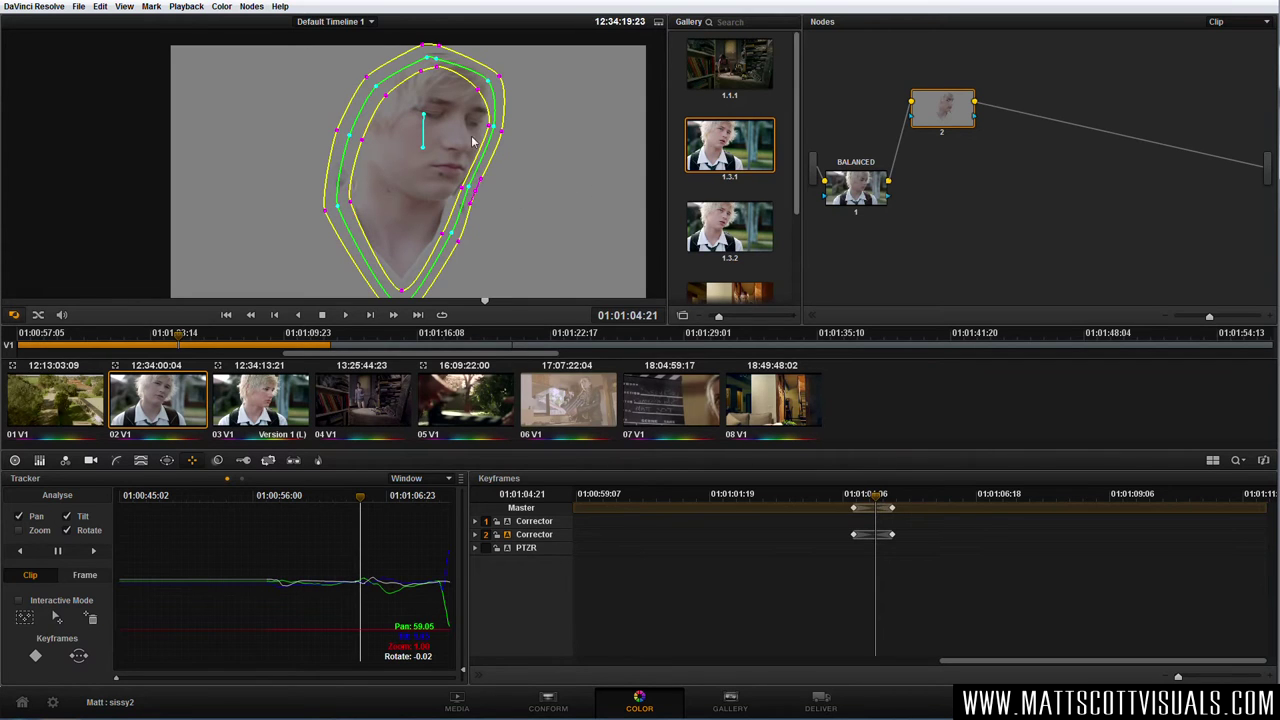
drag(470, 192, 496, 148)
key(ctrl+z)
At 01:01:05:23, keyframe the window's points beside the brow, jaw and neck to follow the face, and check further along the clip
drag(892, 494, 933, 505)
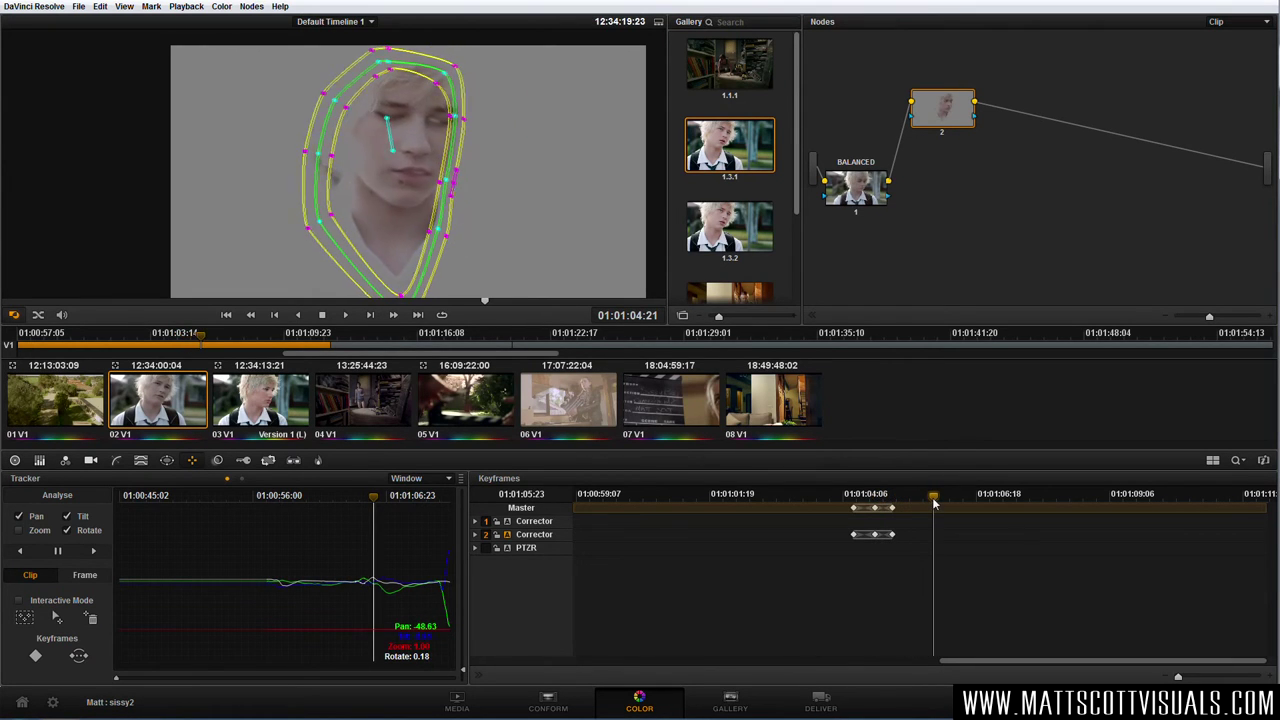
drag(452, 113, 478, 118)
drag(450, 192, 454, 182)
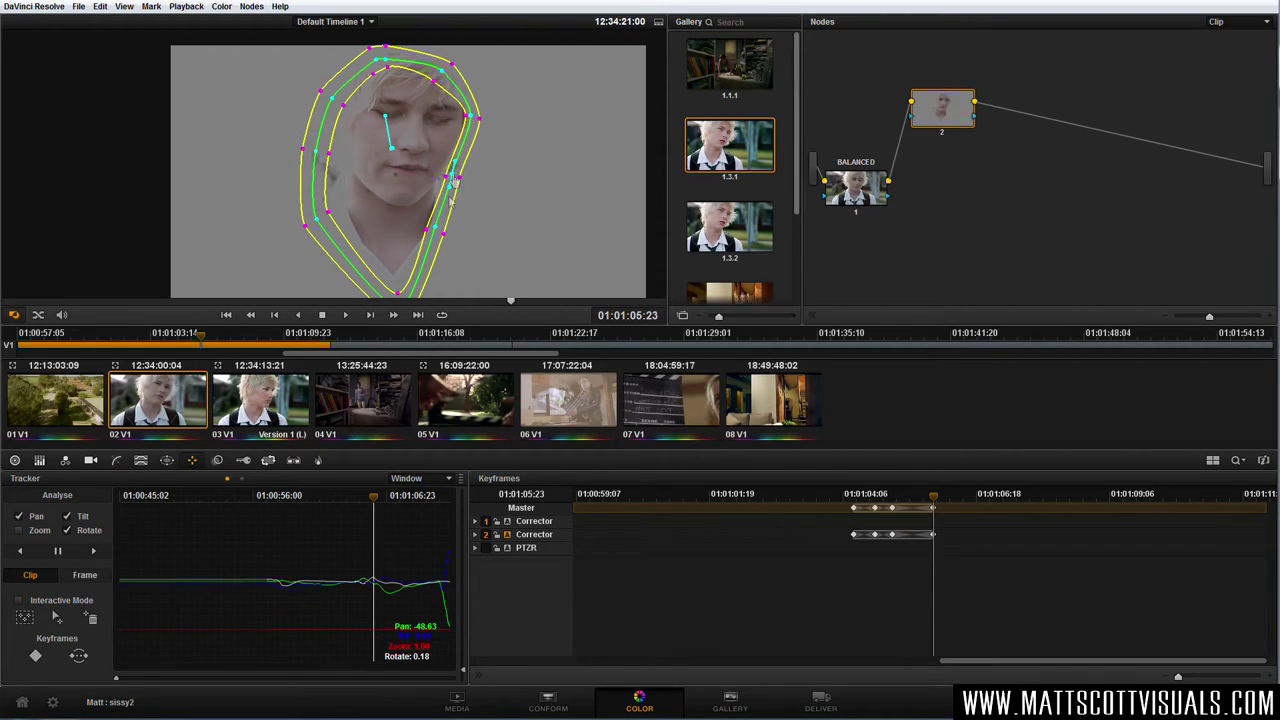
drag(440, 234, 448, 230)
drag(468, 108, 470, 126)
drag(947, 511, 1003, 505)
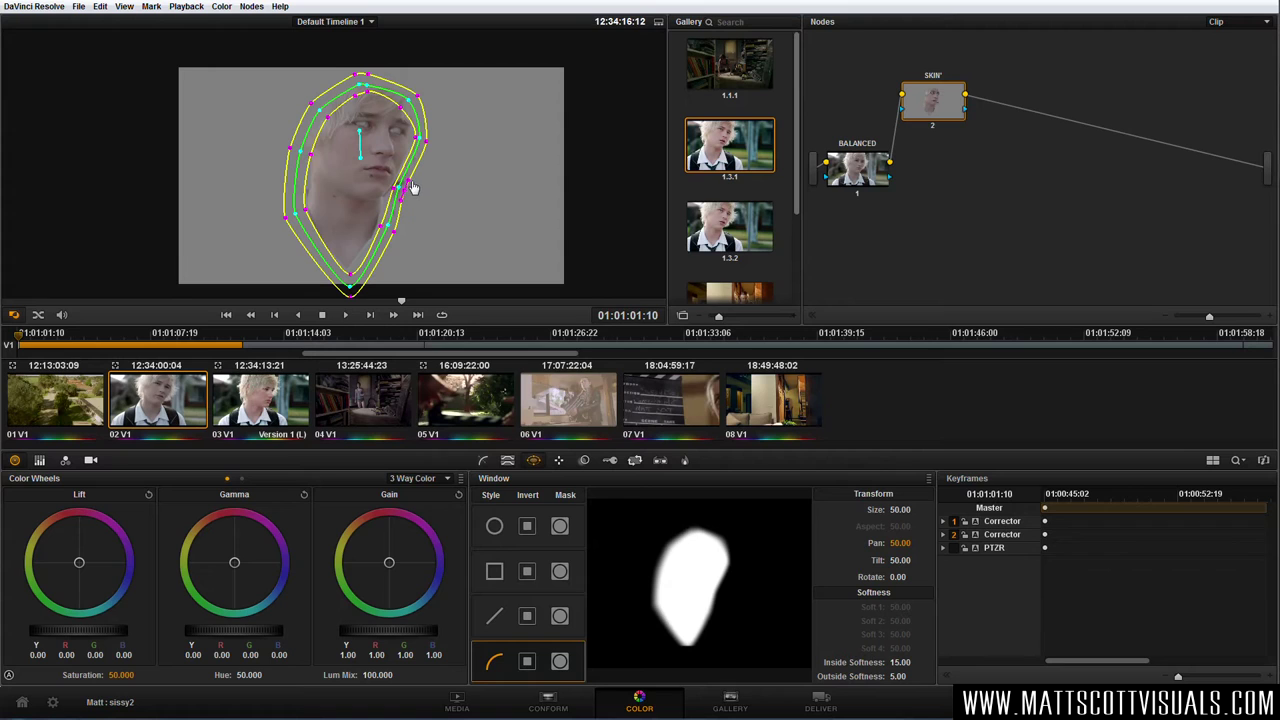
Push the SKIN node's gamma toward magenta with red 0.01, green -0.01 and blue 0.05, and turn off the highlight view
drag(944, 110, 944, 108)
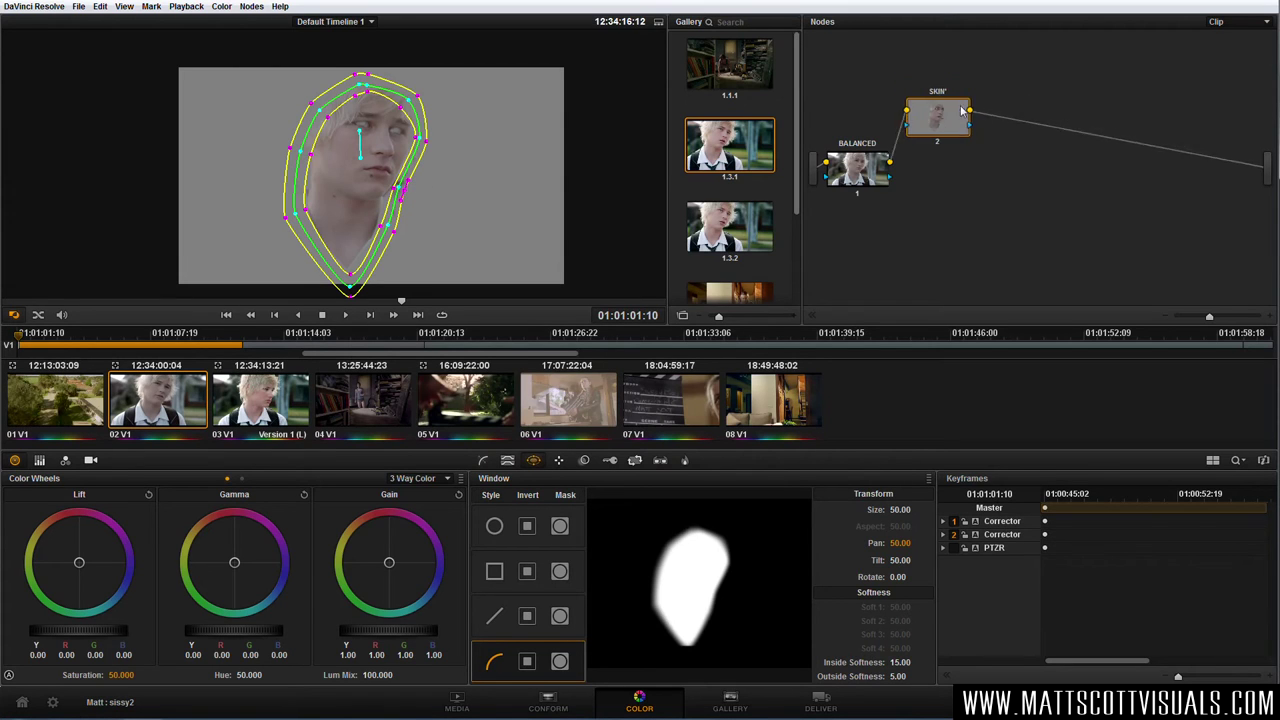
drag(233, 566, 305, 578)
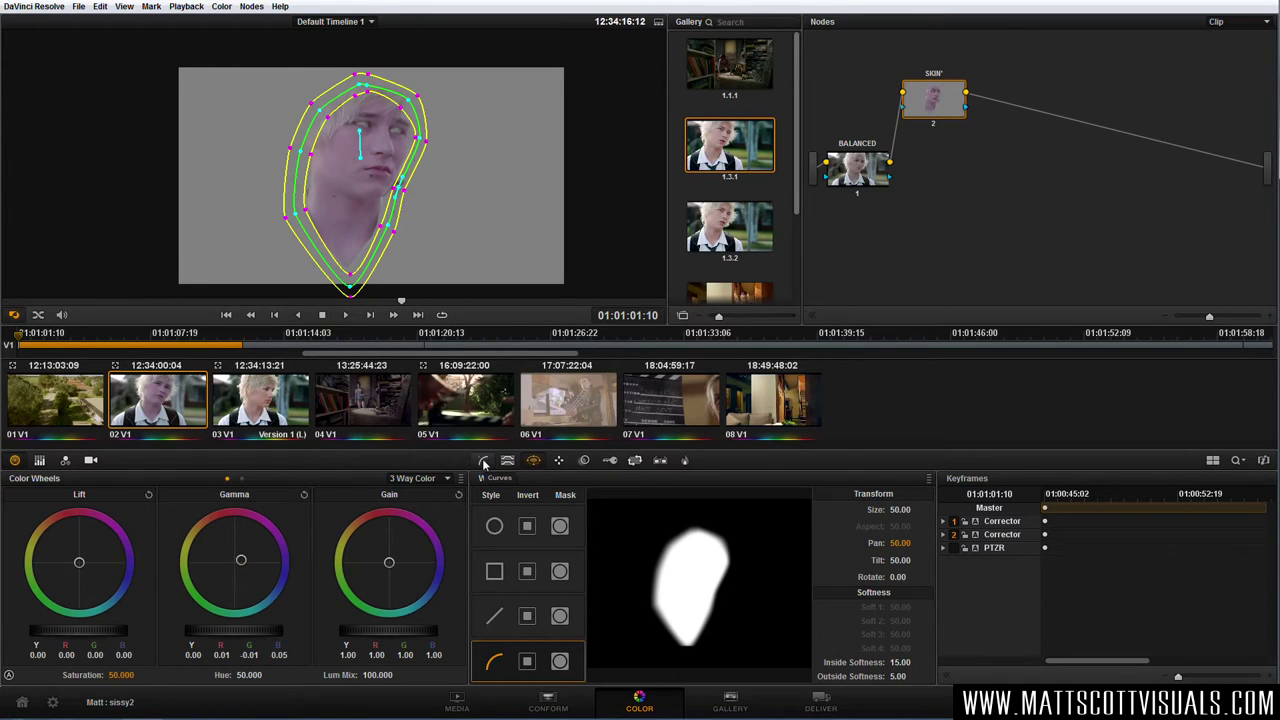
key(shift+h)
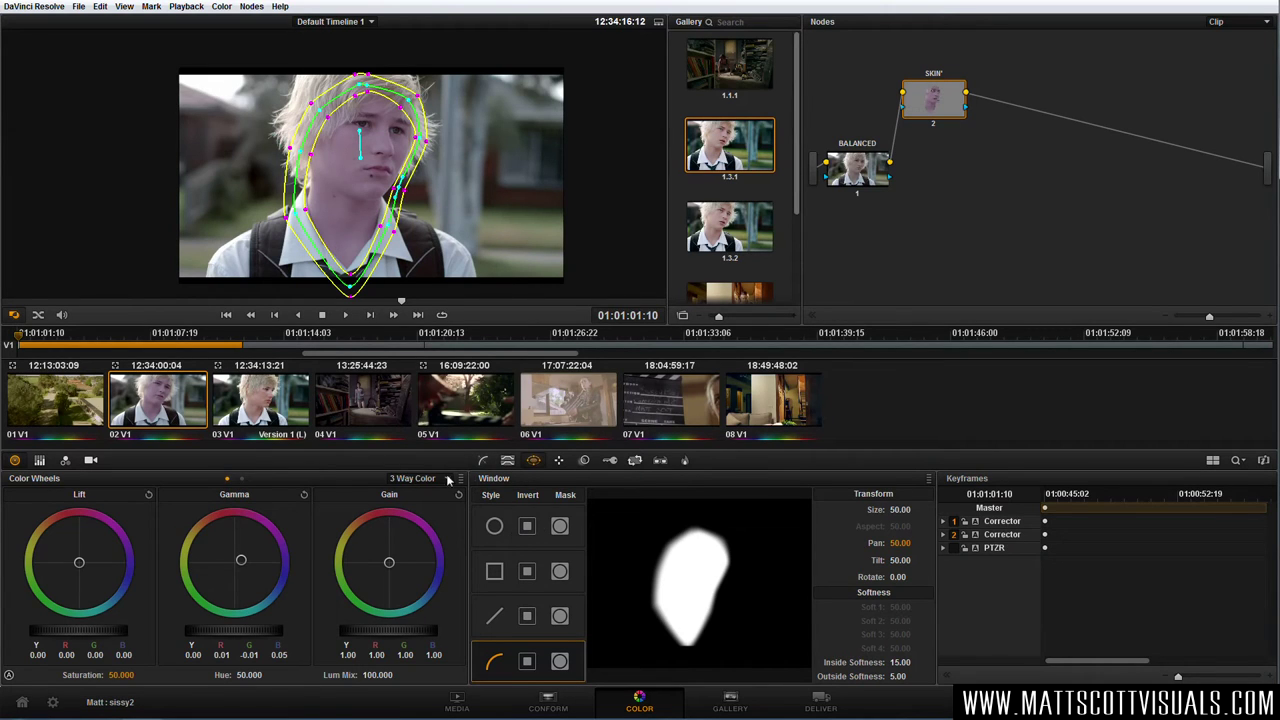
Hide the window outline, shift the SKIN node's gamma to red -0.02, green 0.01, blue -0.02, and scrub the clip to 01:01:01:18
click(14, 316)
click(30, 333)
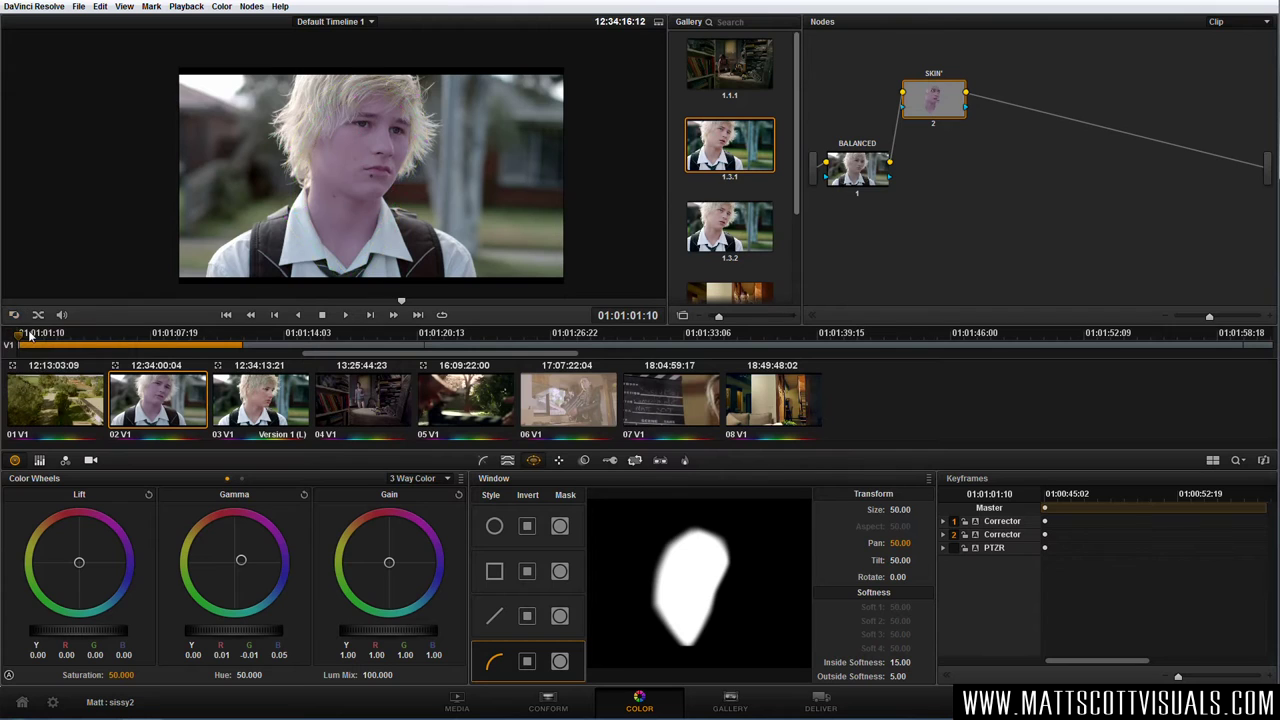
drag(242, 562, 134, 630)
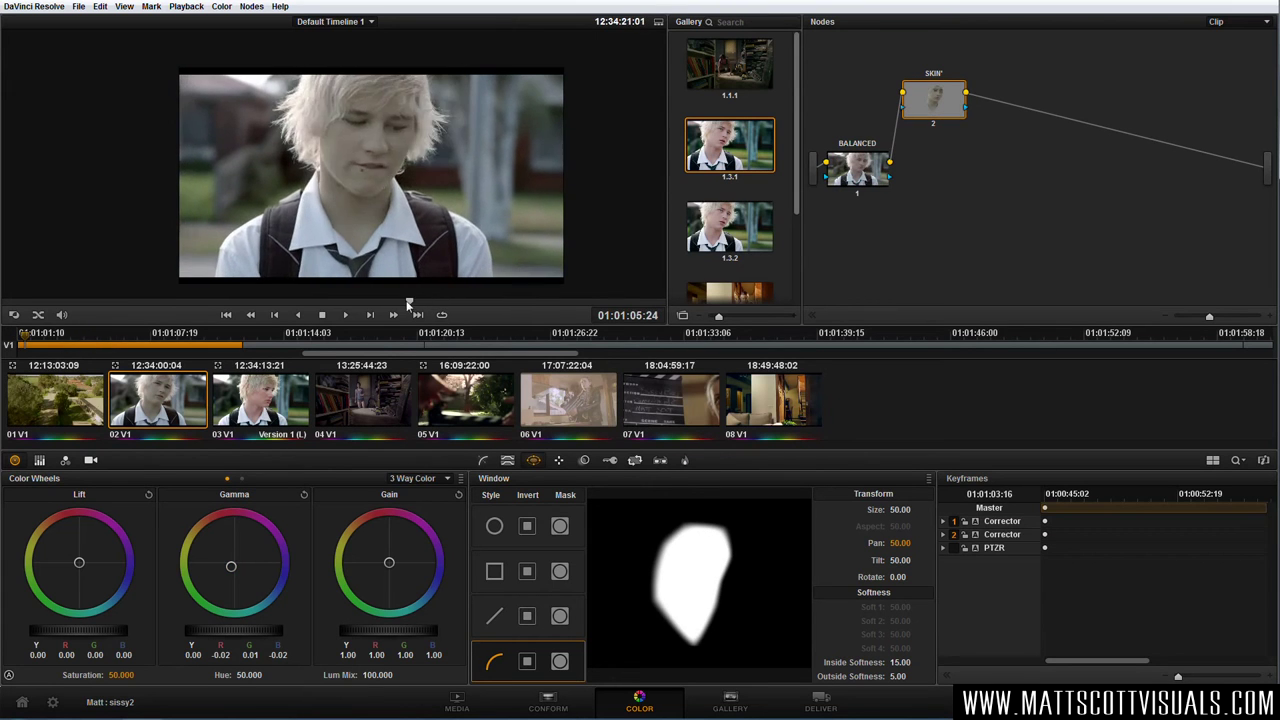
click(407, 301)
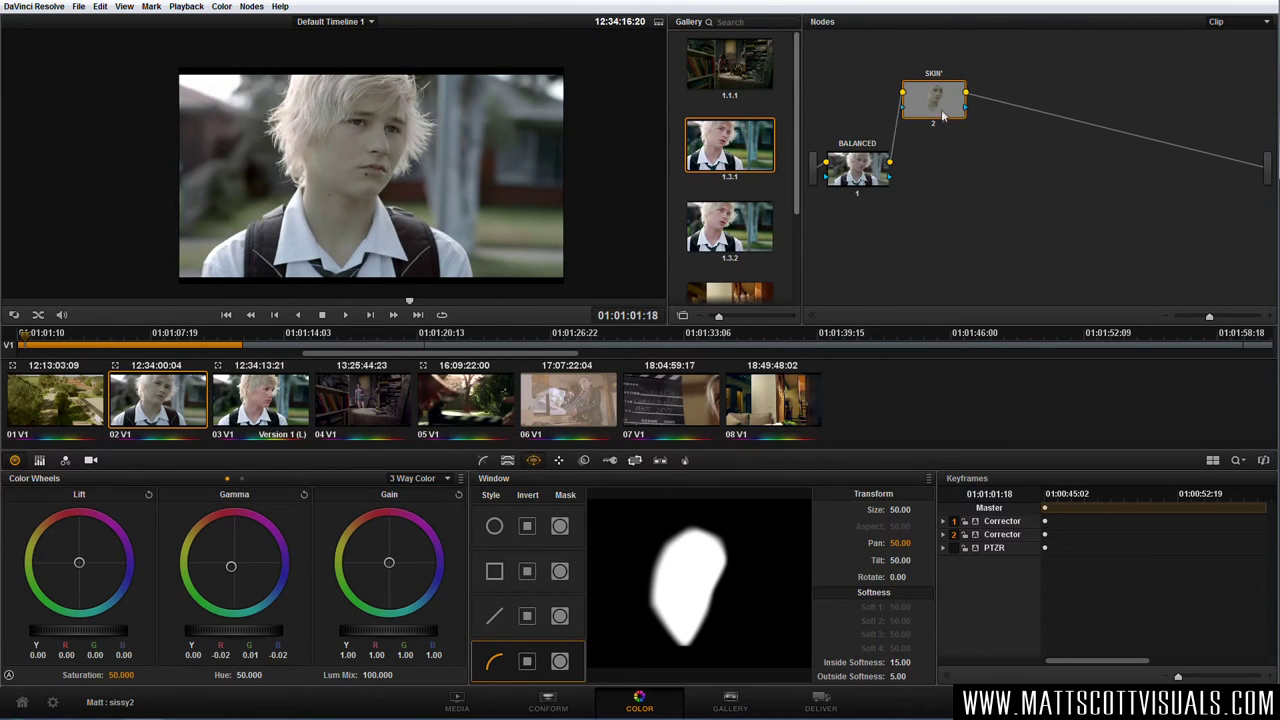
Review the HSL qualifier, curve window and curves settings of the SKIN node
mouse_move(944, 114)
mouse_down()
mouse_move(931, 117)
mouse_move(942, 130)
mouse_move(943, 117)
mouse_up()
click(508, 460)
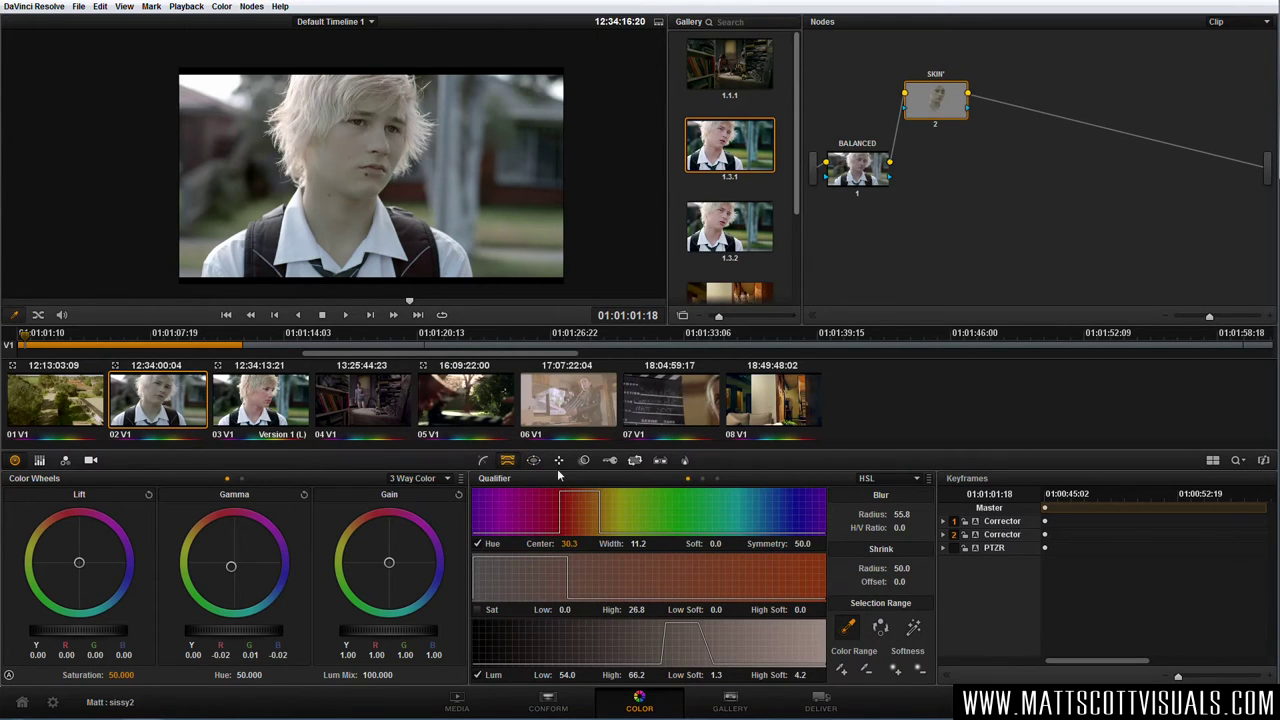
click(534, 461)
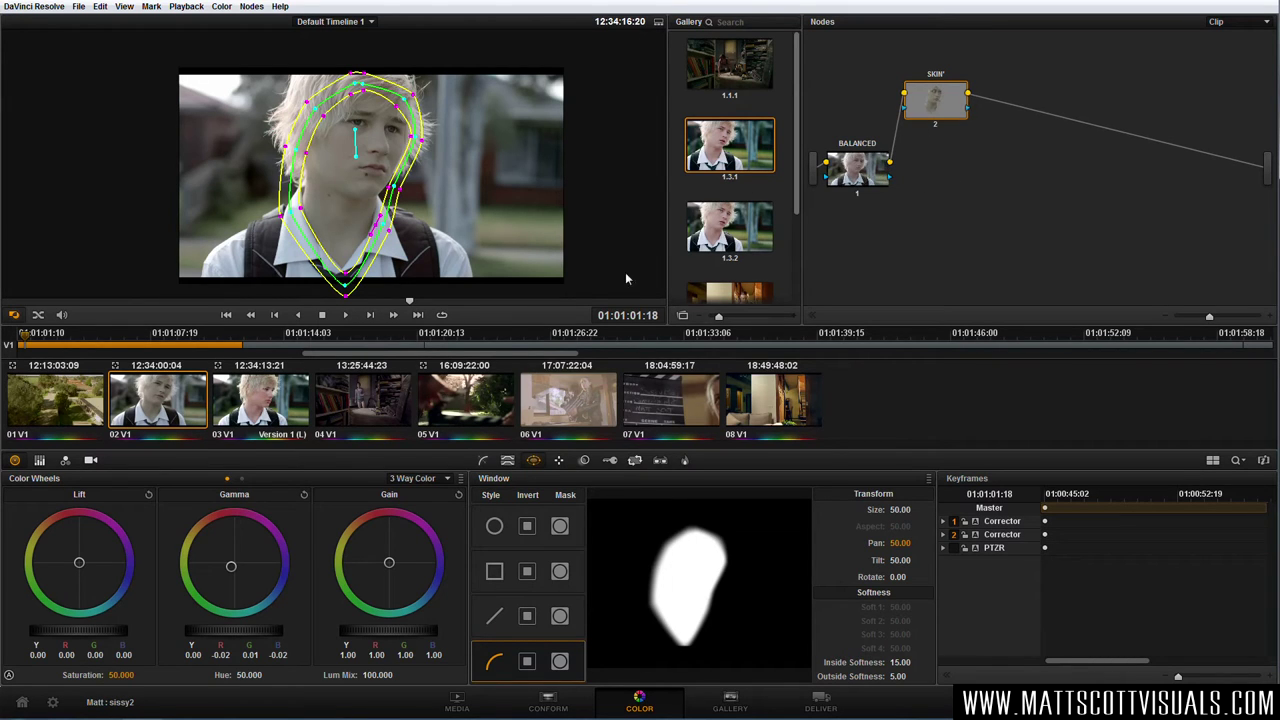
click(484, 462)
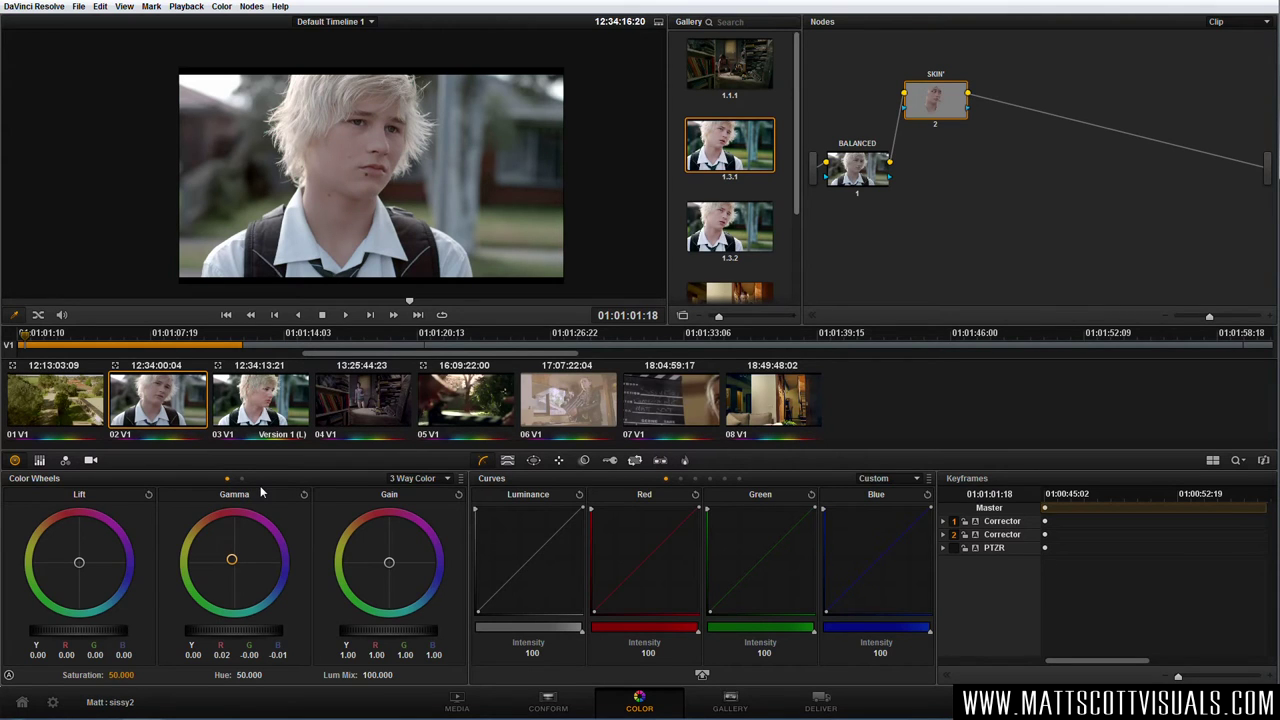
Try a gamma tint on the SKIN node, return gamma to neutral, and place the node beside BALANCED
mouse_move(237, 564)
mouse_down()
mouse_move(268, 565)
mouse_move(230, 558)
mouse_up()
mouse_move(231, 562)
mouse_down()
mouse_move(275, 578)
mouse_move(229, 556)
mouse_move(245, 570)
mouse_up()
drag(952, 105, 947, 175)
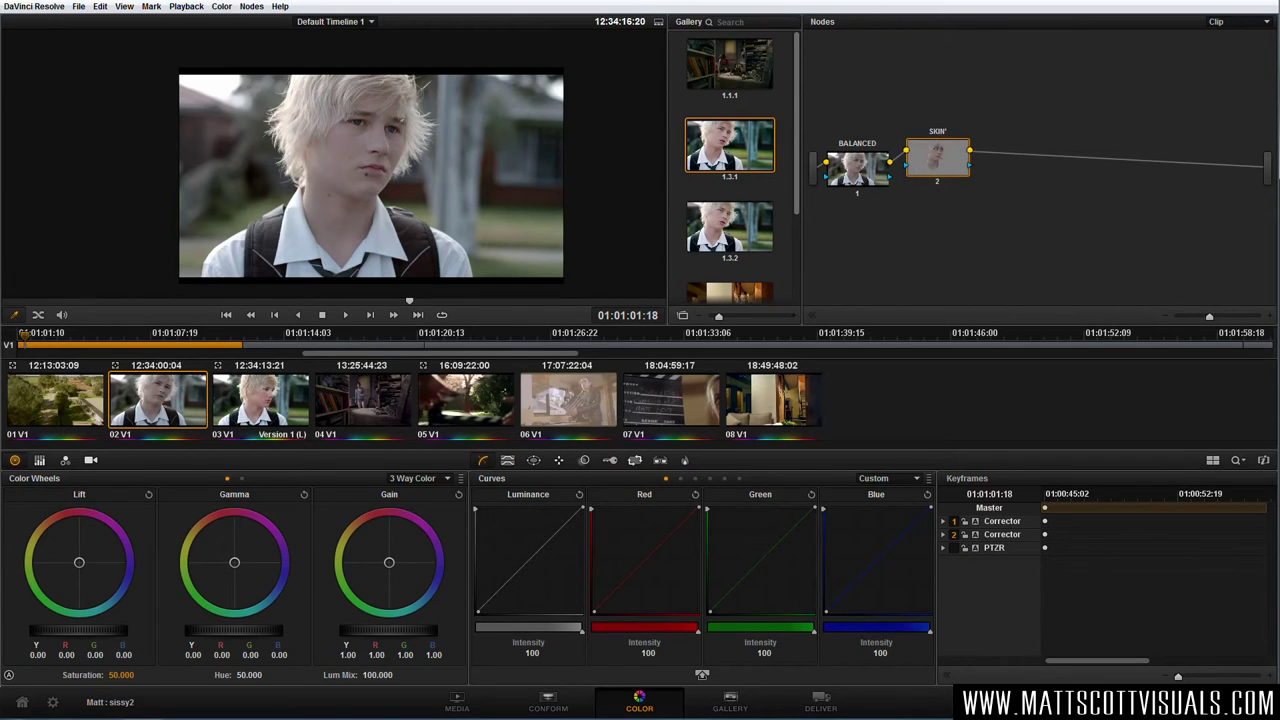
Add a serial node after SKIN and fit a tilted circular window around both eyes, with size 11.60, aspect 81.28 and rotation 10.35
key(alt+s)
drag(1012, 168, 1035, 180)
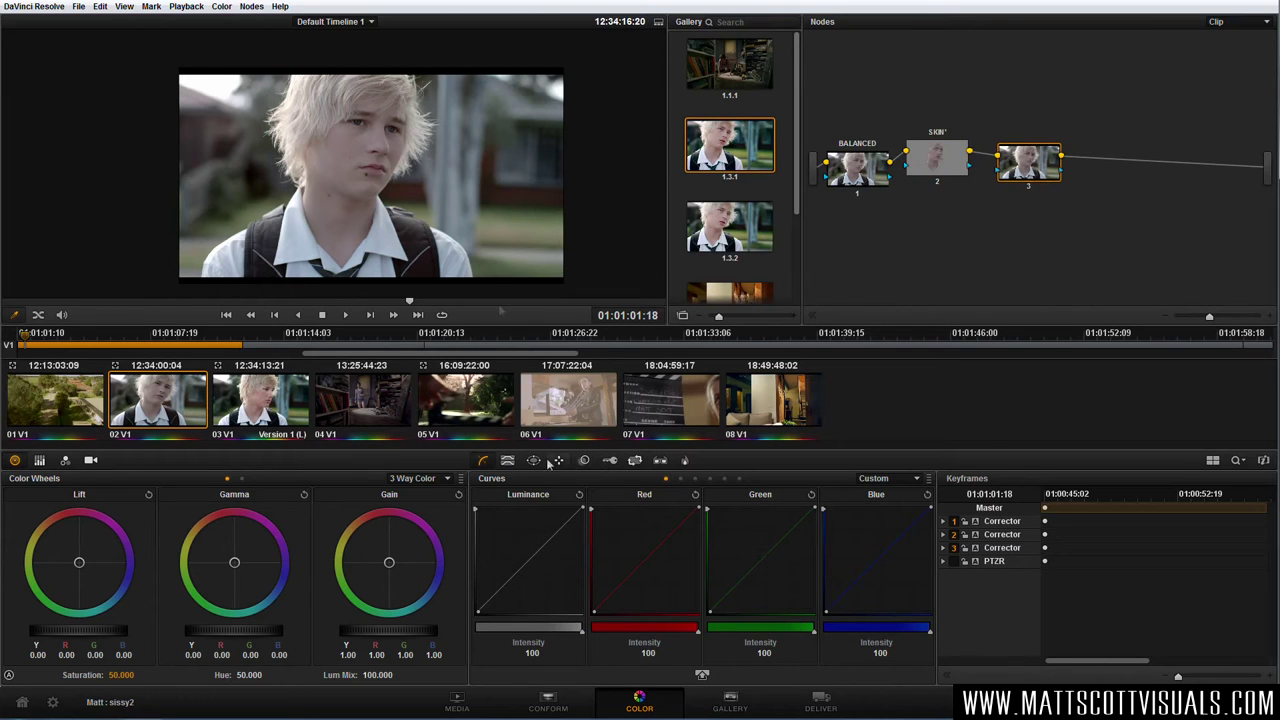
scroll(347, 99, up, 5)
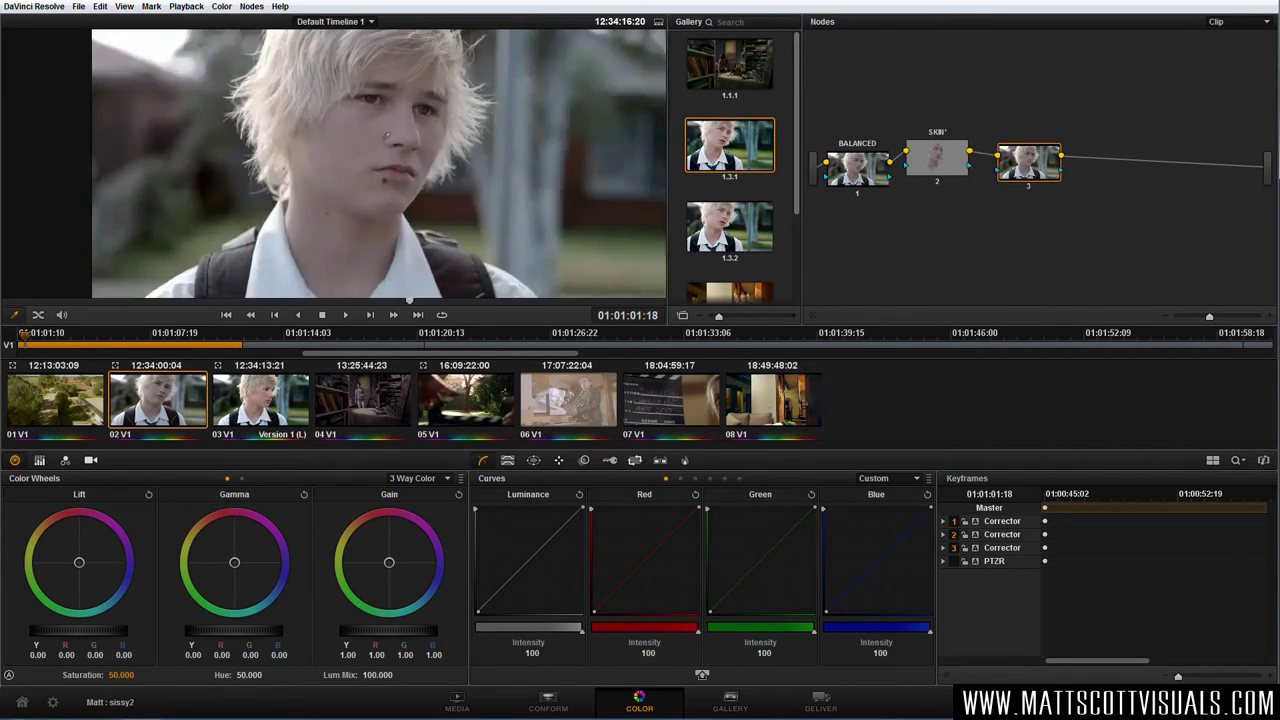
click(533, 461)
click(494, 526)
drag(371, 287, 395, 128)
drag(252, 120, 298, 118)
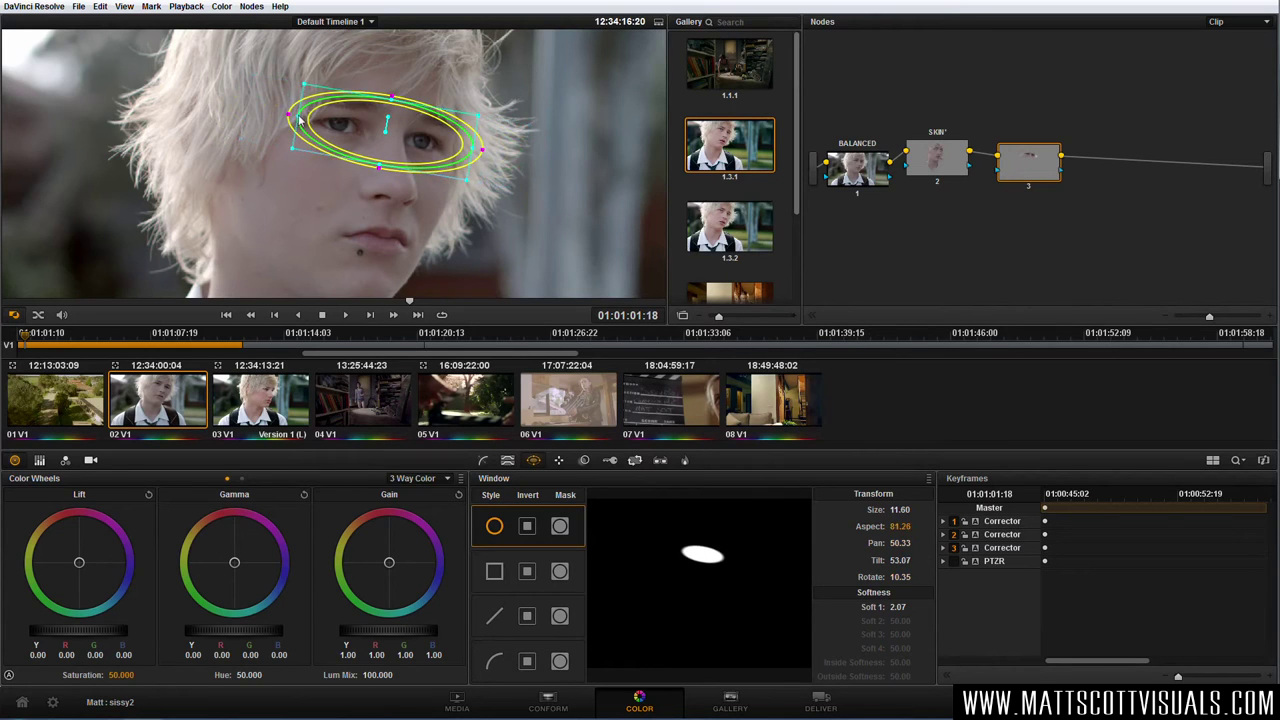
Key the irises on node 3 with the HSL Qualifier, using hue width 98.5, saturation high 0.9 and blur radius 56.3
click(507, 460)
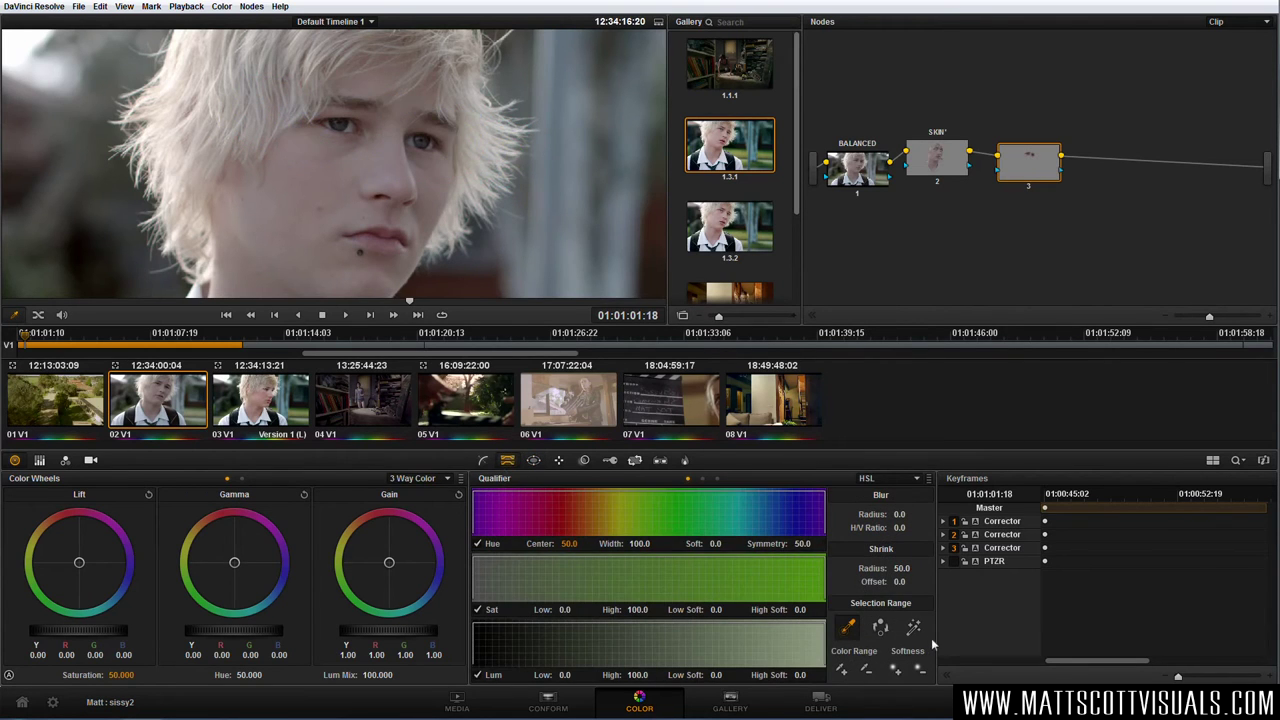
click(913, 627)
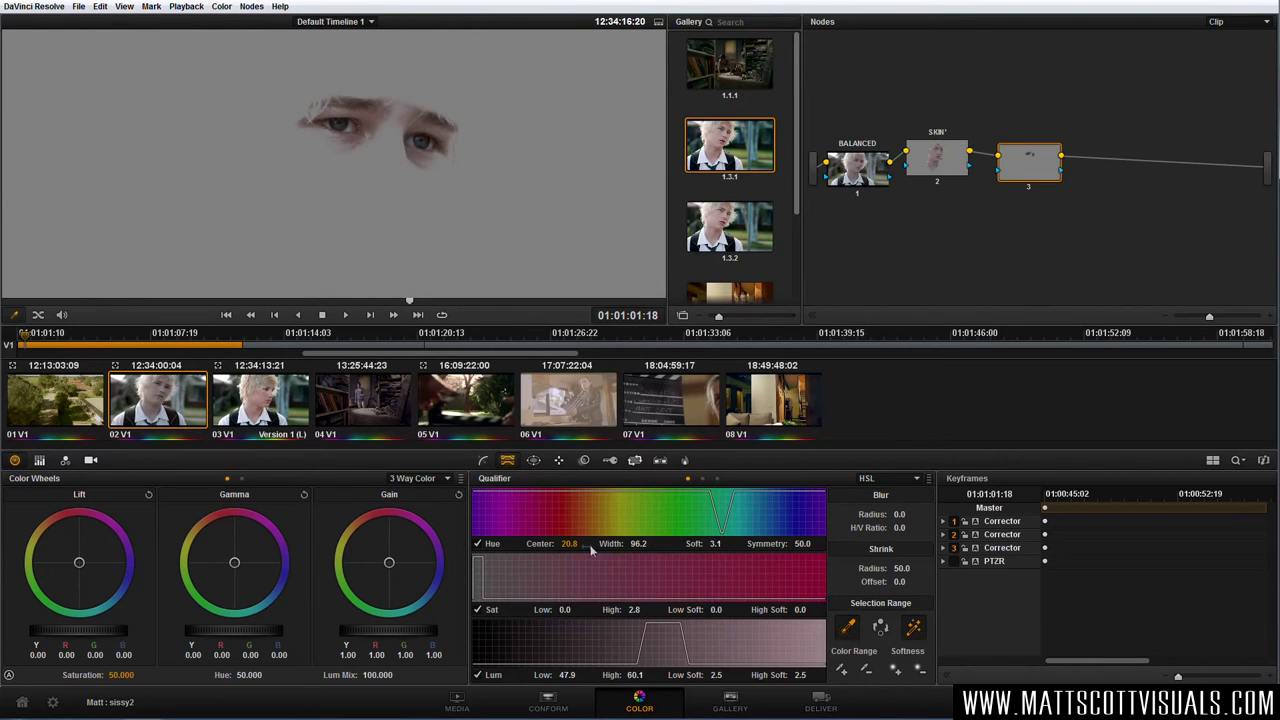
drag(638, 543, 645, 608)
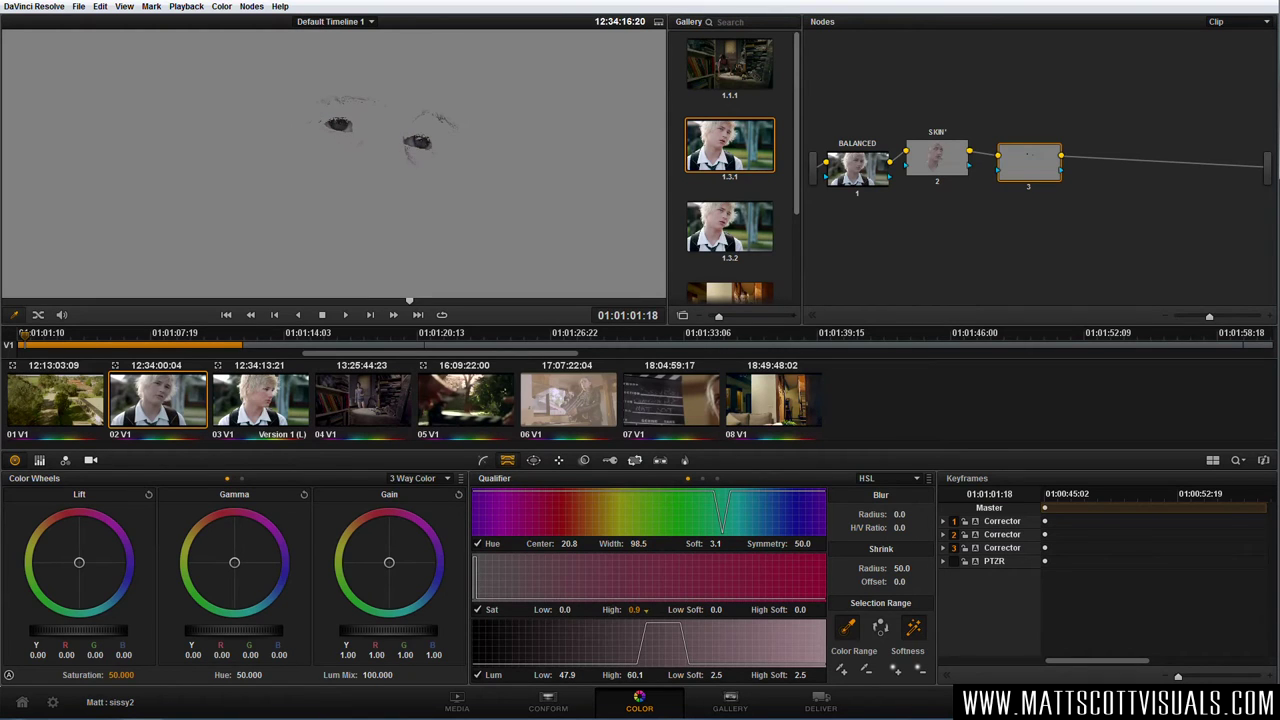
drag(899, 514, 895, 508)
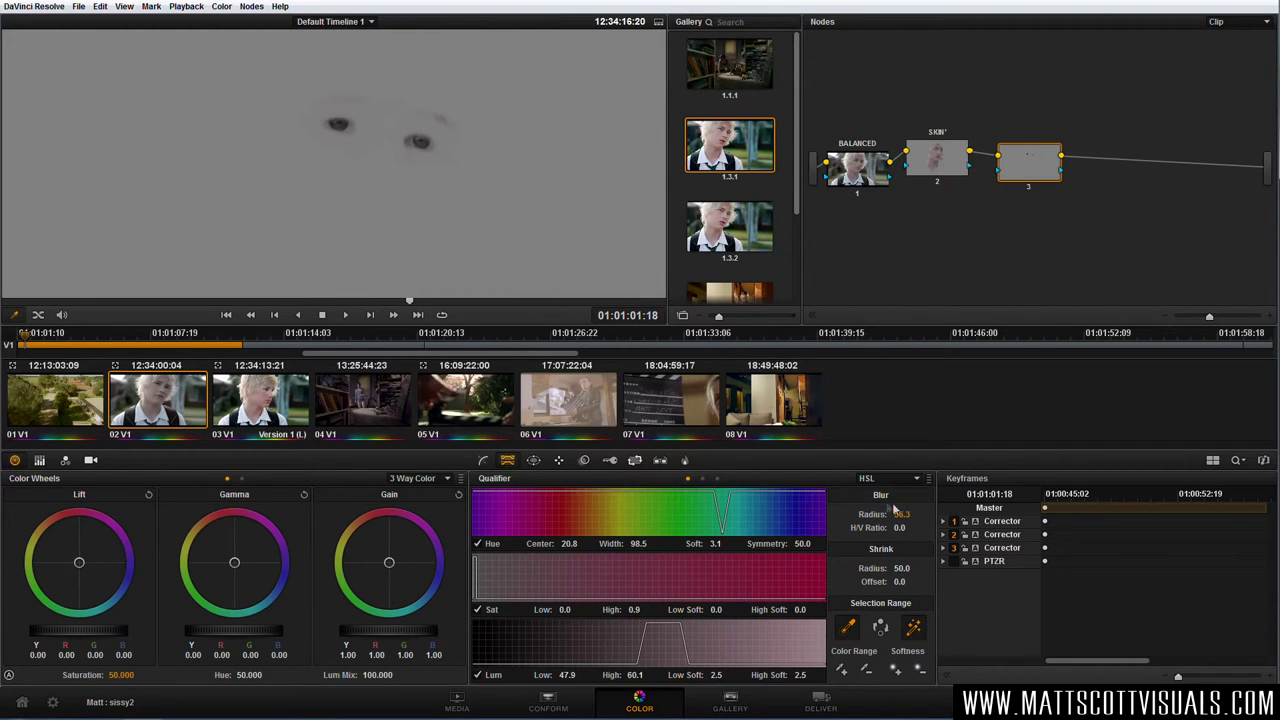
click(913, 630)
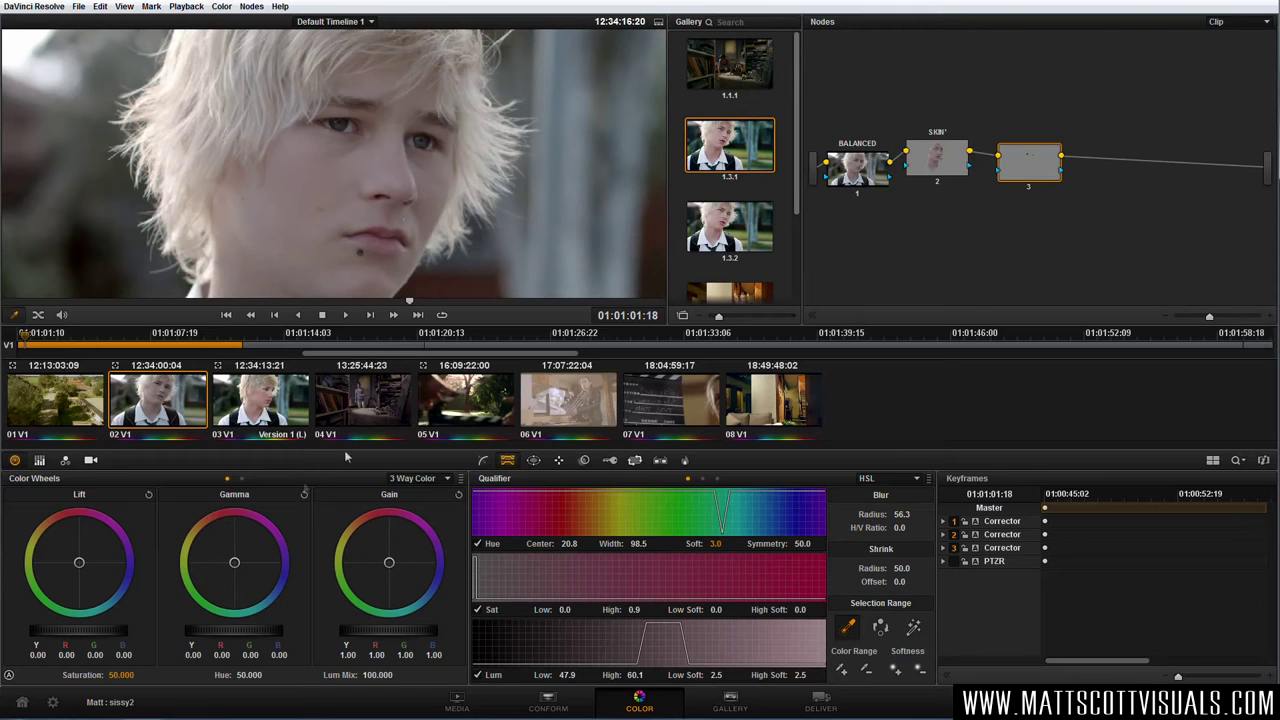
Brighten the eyes toward blue on node 3 with gamma -0.02, 0.00, 0.02 and gain 1.46, 1.61, 1.84 for red, green, blue
drag(231, 570, 285, 616)
drag(391, 565, 394, 566)
drag(408, 636, 398, 638)
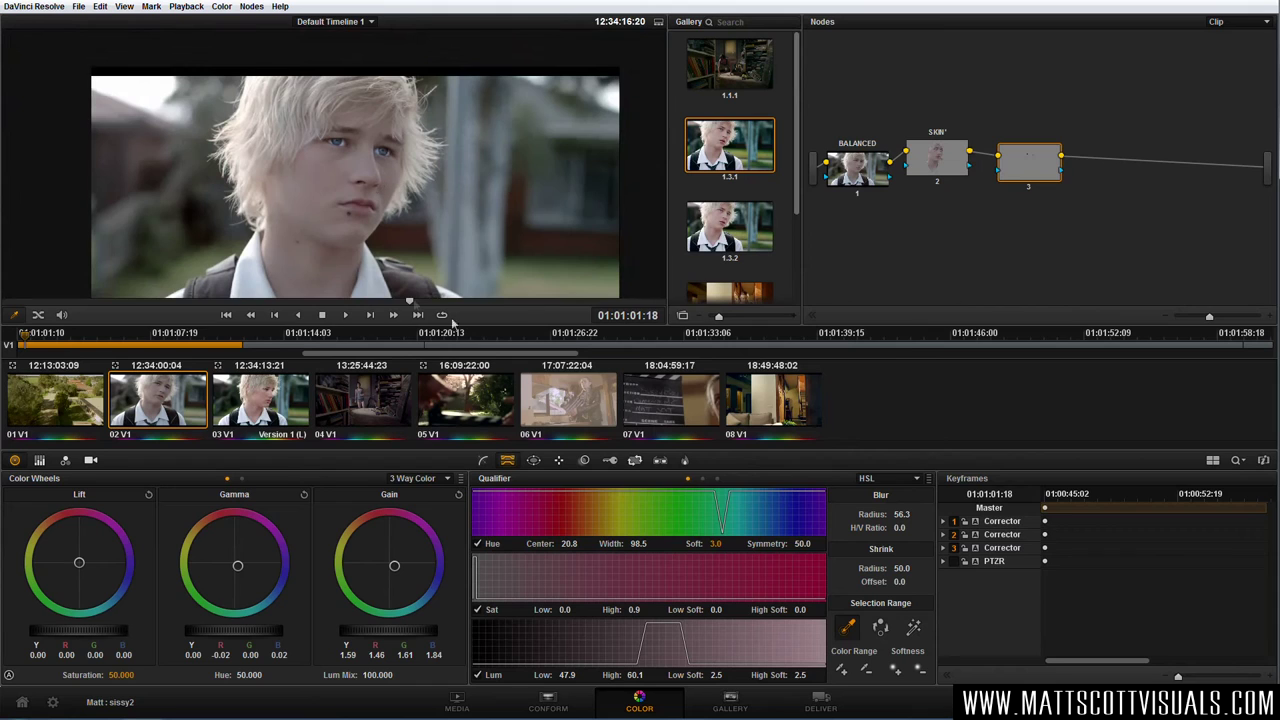
Rearrange the BALANCED, SKIN and eye nodes in the node graph, spacing them apart and comparing the settings of nodes 2 and 3
drag(1029, 180, 947, 168)
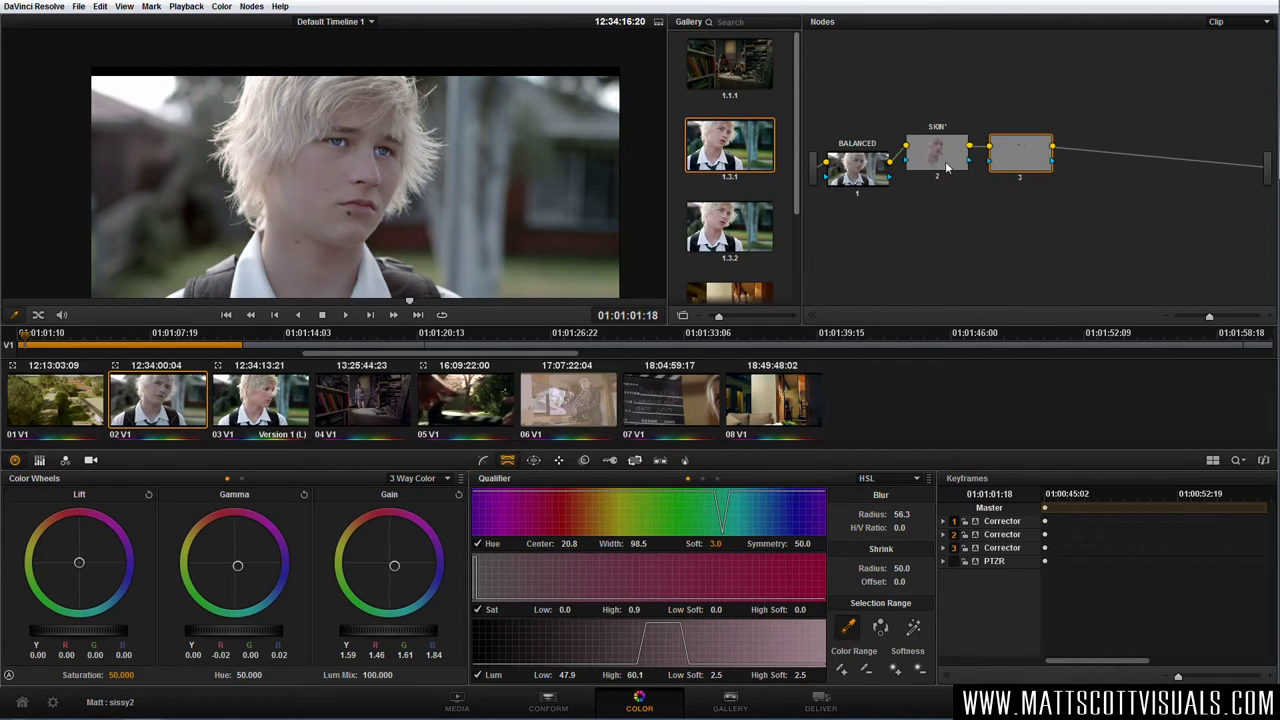
click(950, 163)
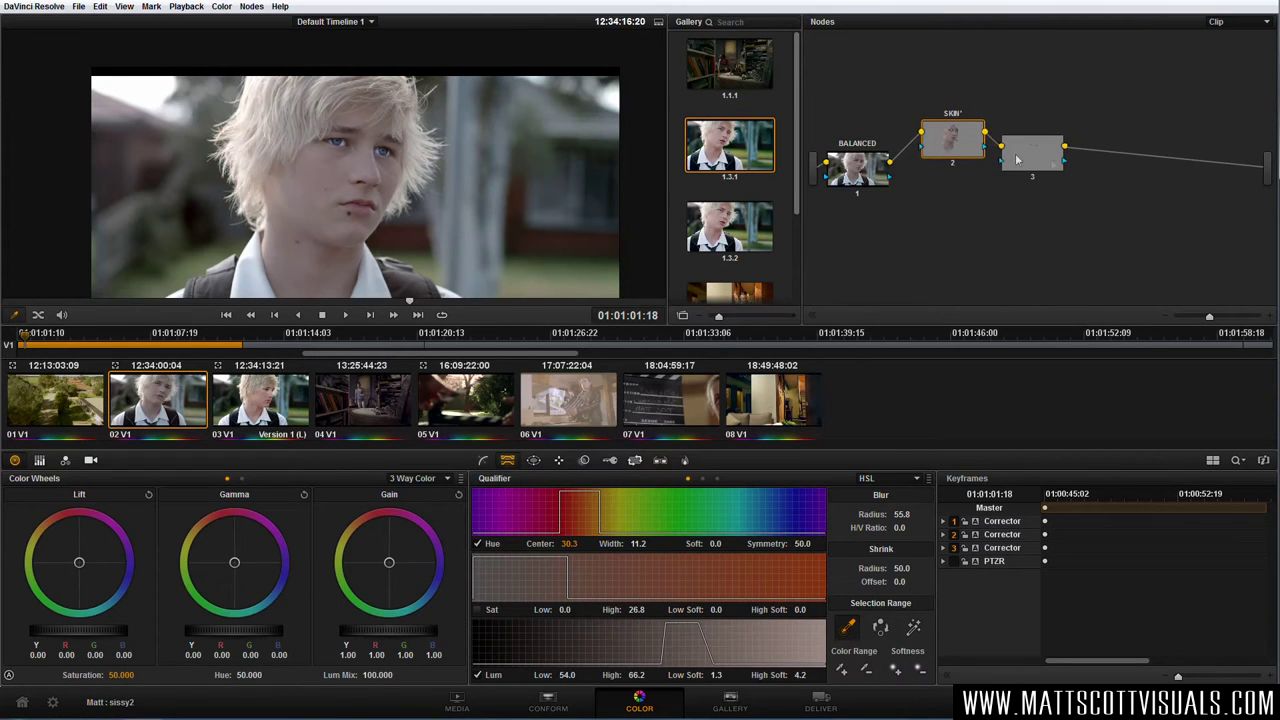
drag(870, 181, 878, 165)
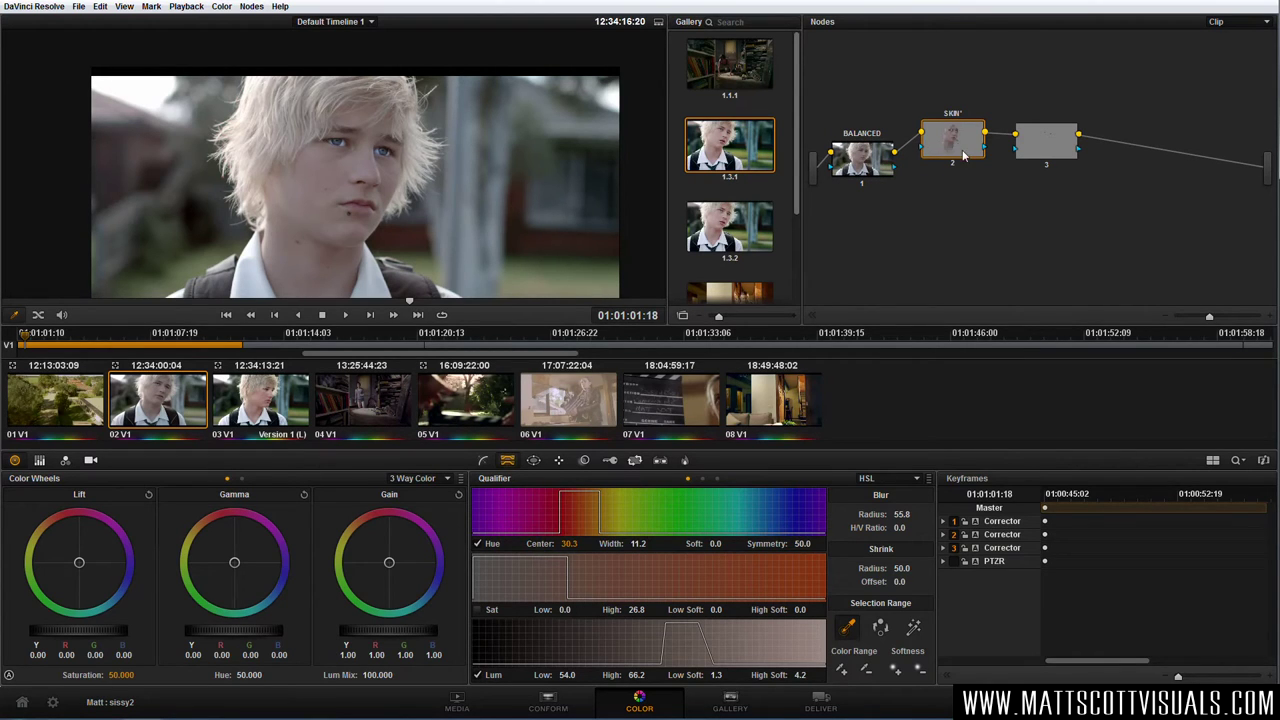
click(1028, 150)
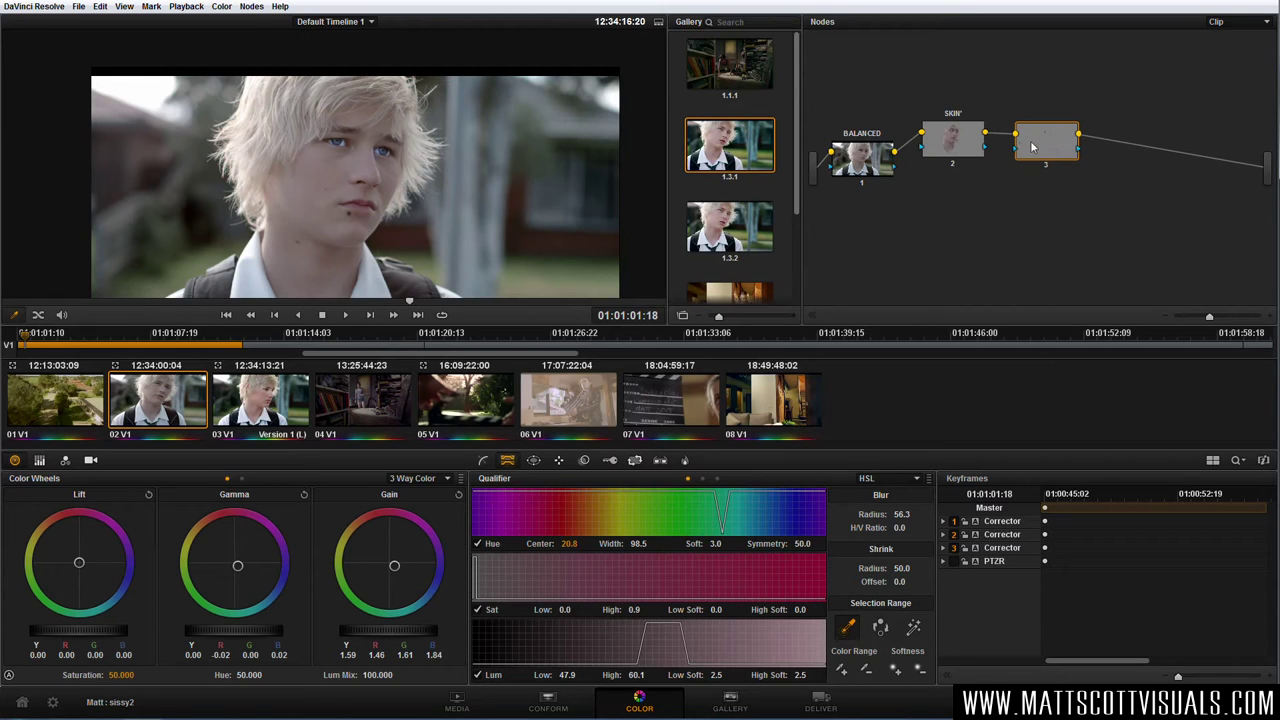
click(975, 148)
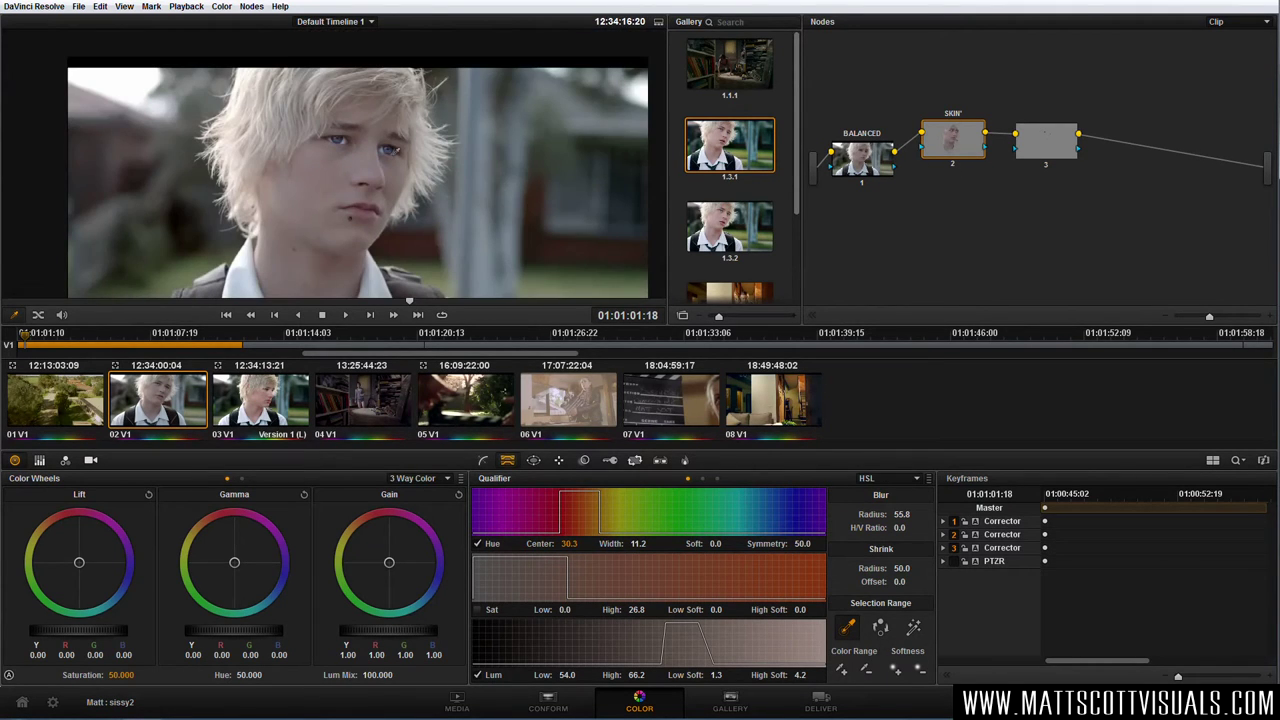
drag(950, 142, 948, 124)
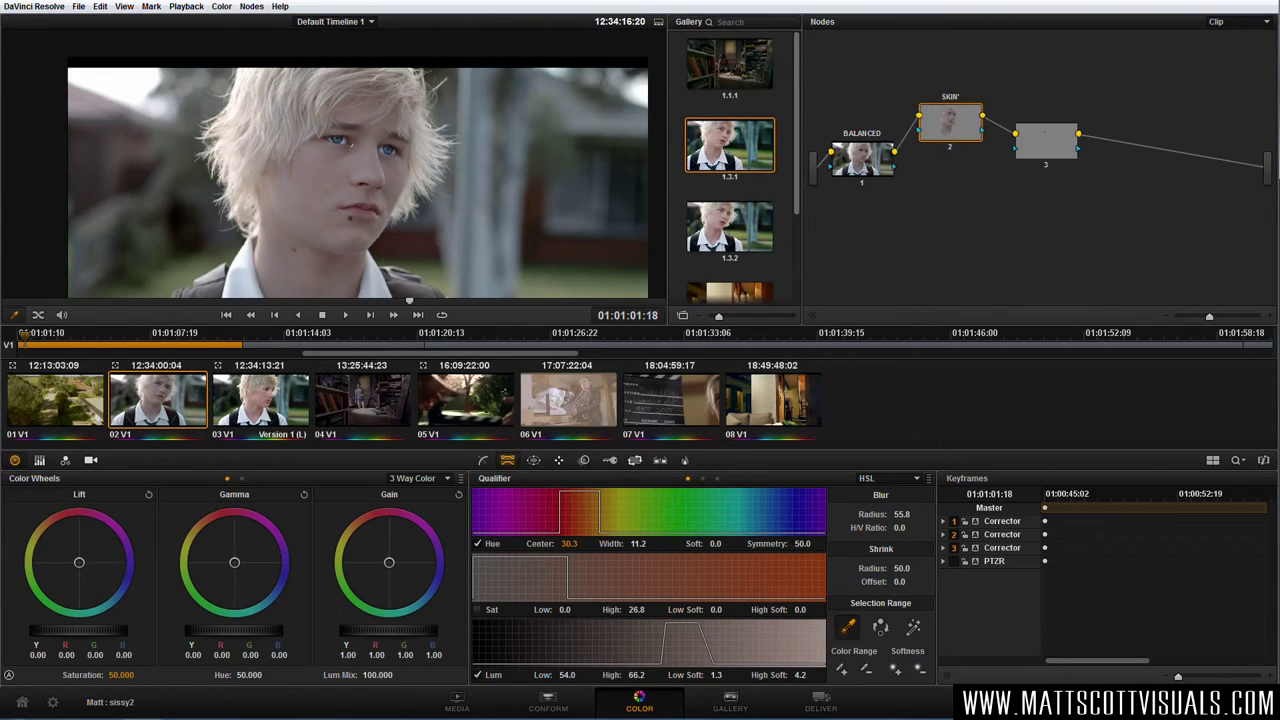
drag(1046, 146, 1063, 143)
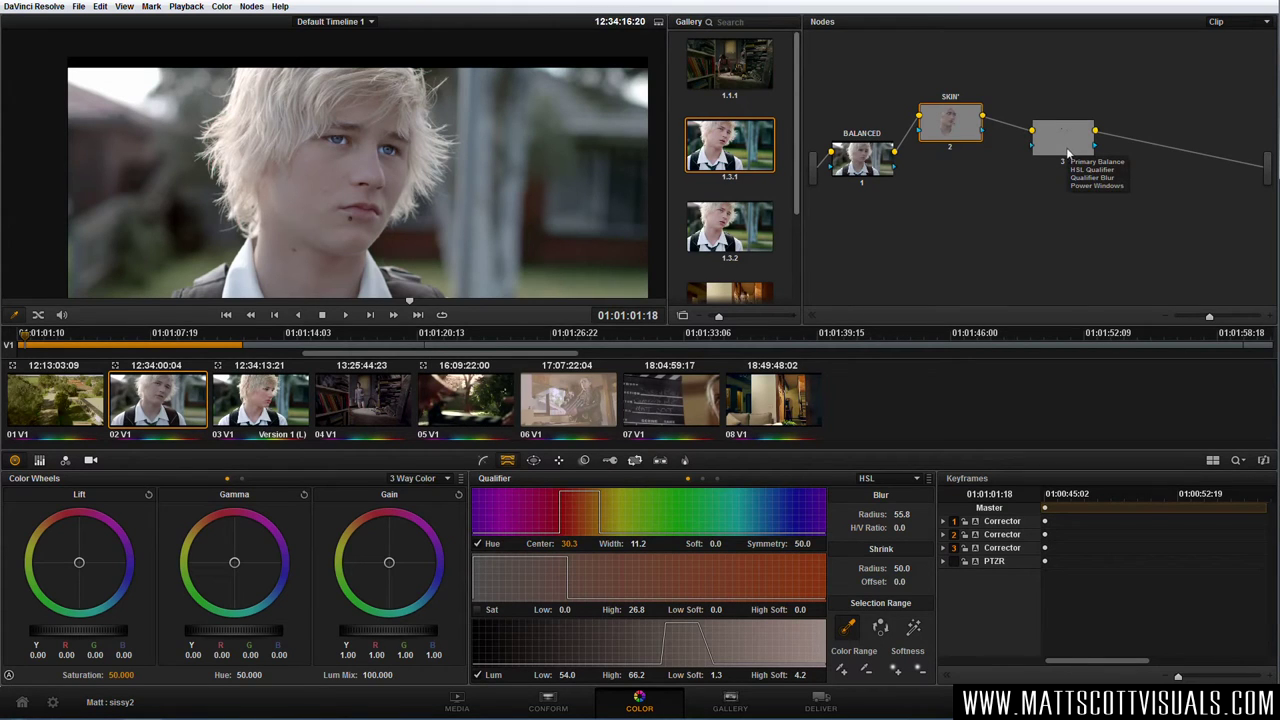
Delete the eye-correction node 3 and reposition the SKIN node above BALANCED
click(1066, 152)
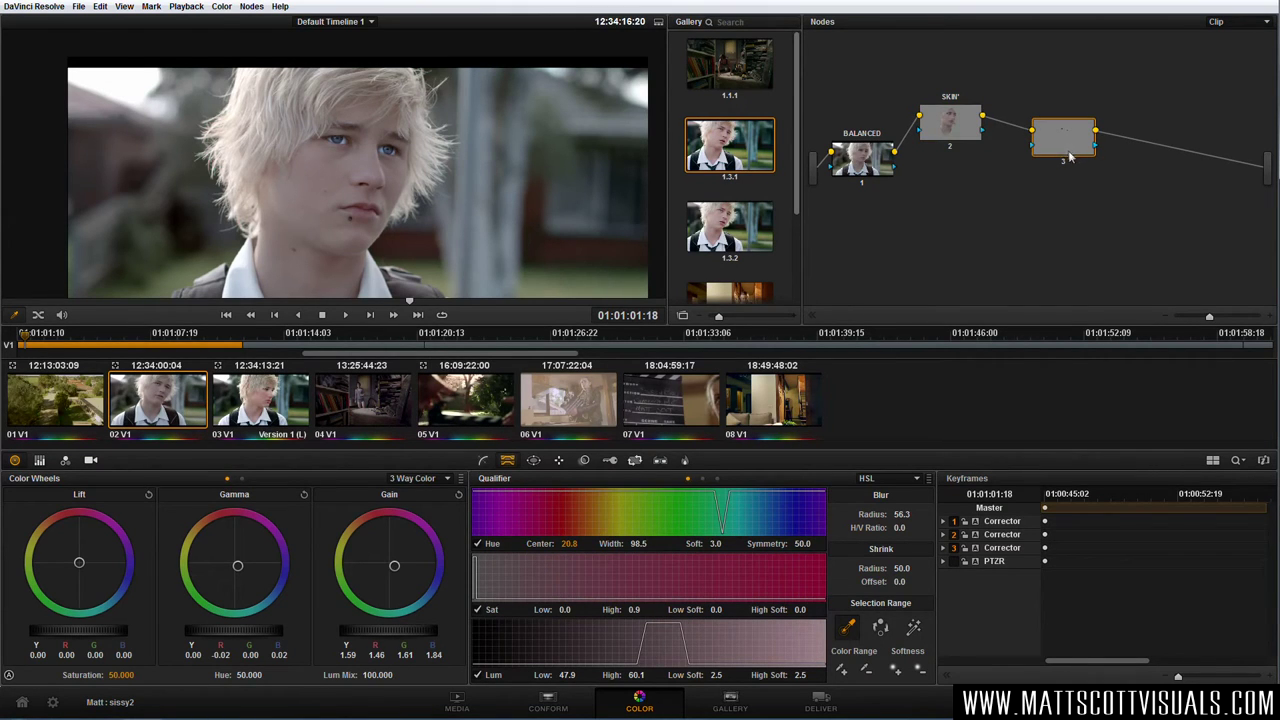
key(Delete)
drag(984, 135, 981, 122)
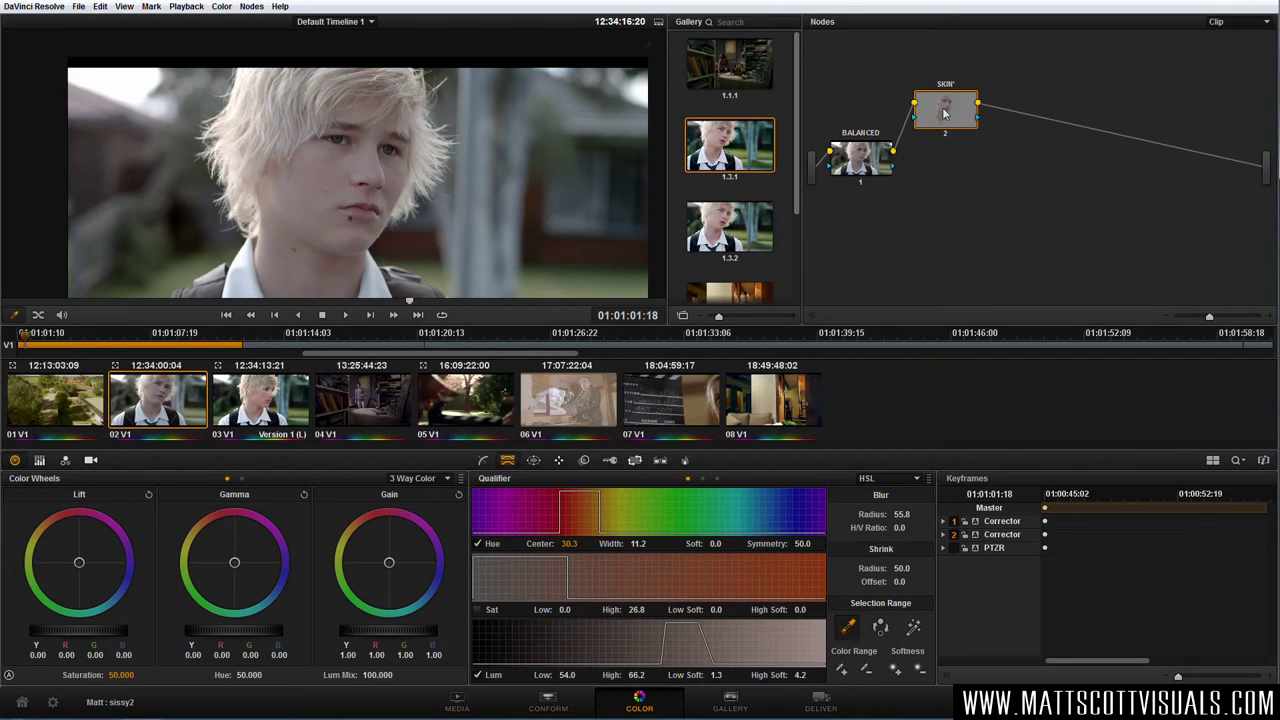
Add a parallel node alongside SKIN and arrange both branches between BALANCED and the Parallel mixer
click(251, 6)
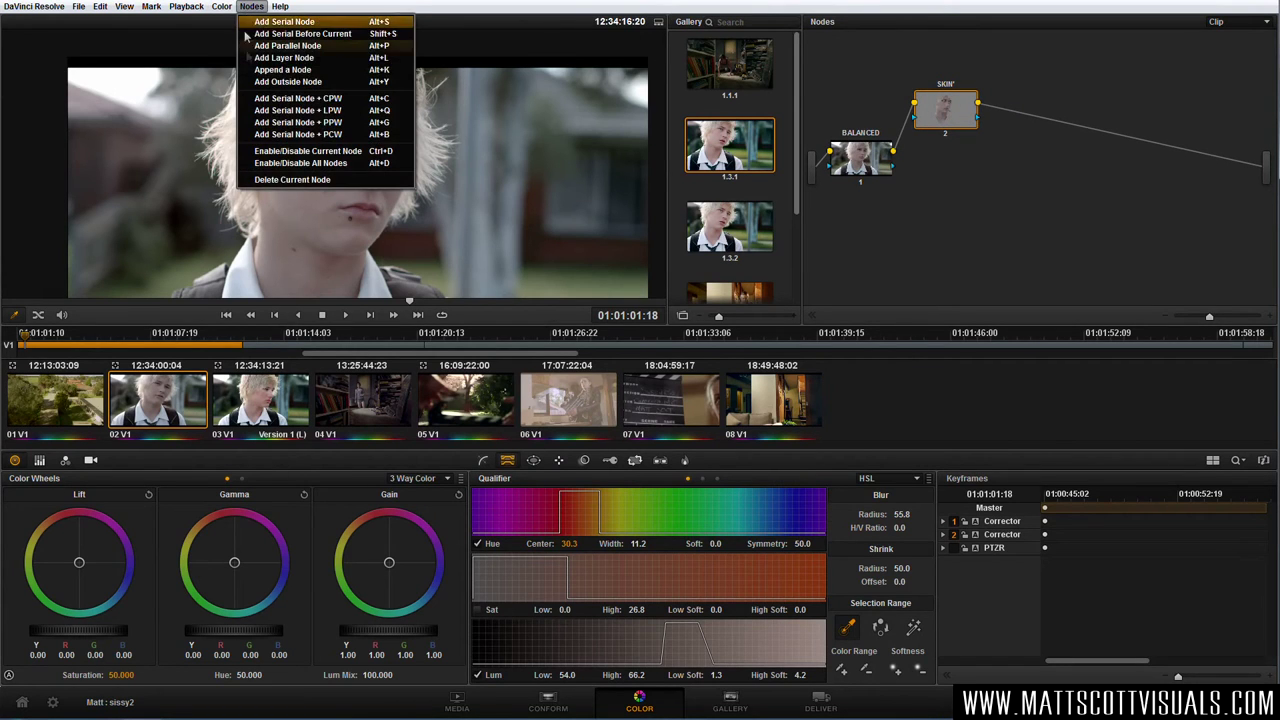
click(319, 44)
drag(1012, 138, 1023, 167)
drag(943, 180, 946, 170)
drag(868, 163, 857, 175)
drag(932, 191, 922, 215)
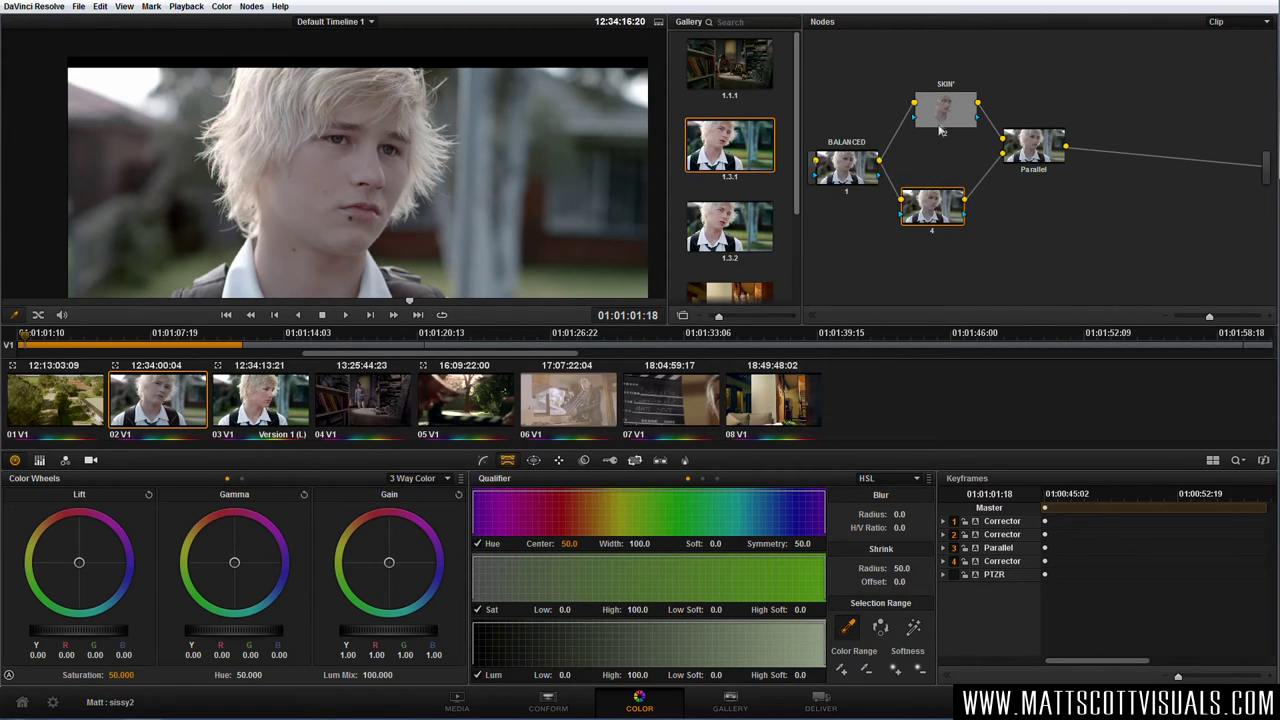
drag(942, 112, 920, 108)
drag(920, 212, 920, 192)
drag(920, 110, 927, 117)
drag(925, 190, 933, 197)
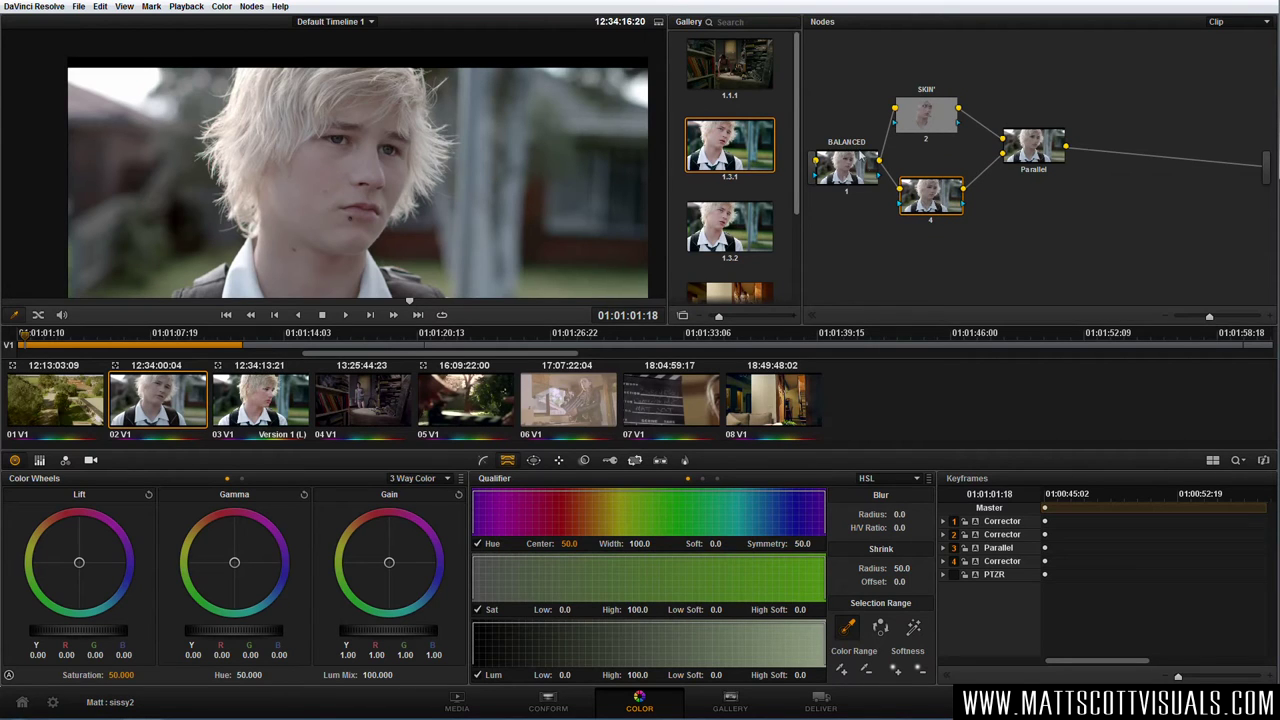
Add a second parallel node alongside SKIN, creating a third branch into the Parallel mixer
drag(938, 128, 1010, 172)
click(938, 133)
click(938, 200)
click(937, 132)
click(251, 6)
click(278, 51)
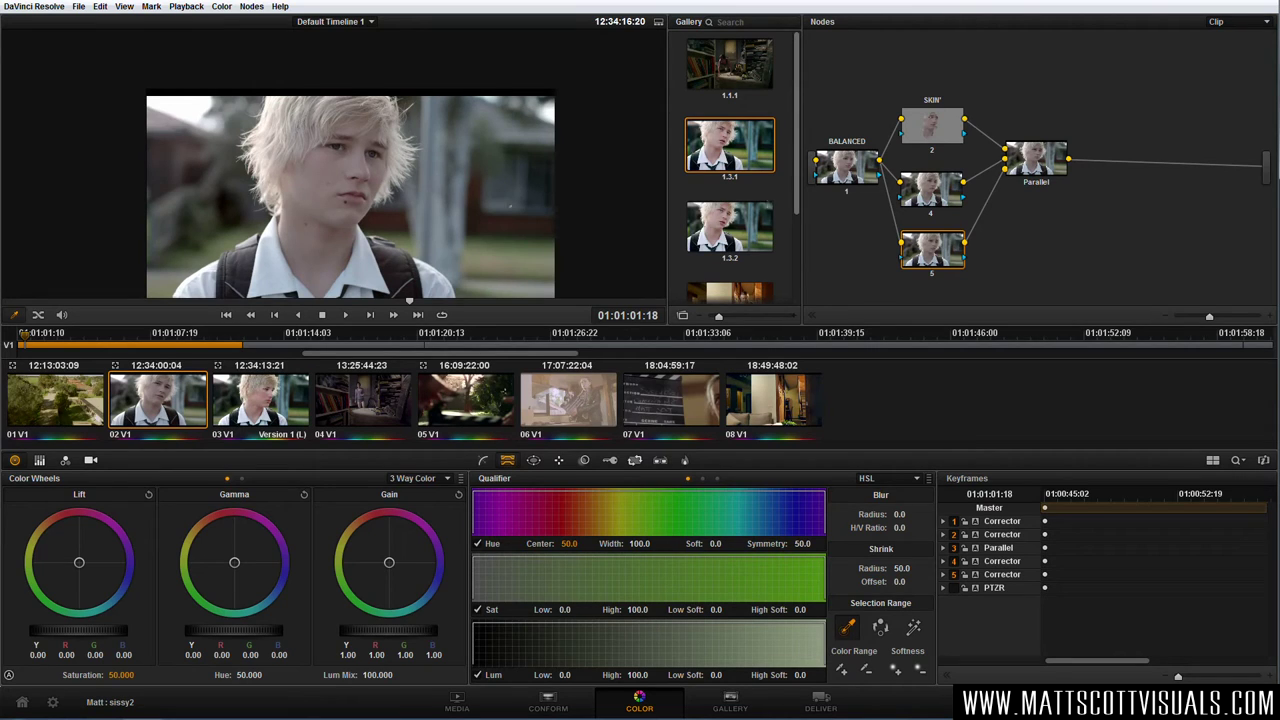
Label node 4, the middle parallel branch, as HAIR
click(940, 200)
right_click(932, 196)
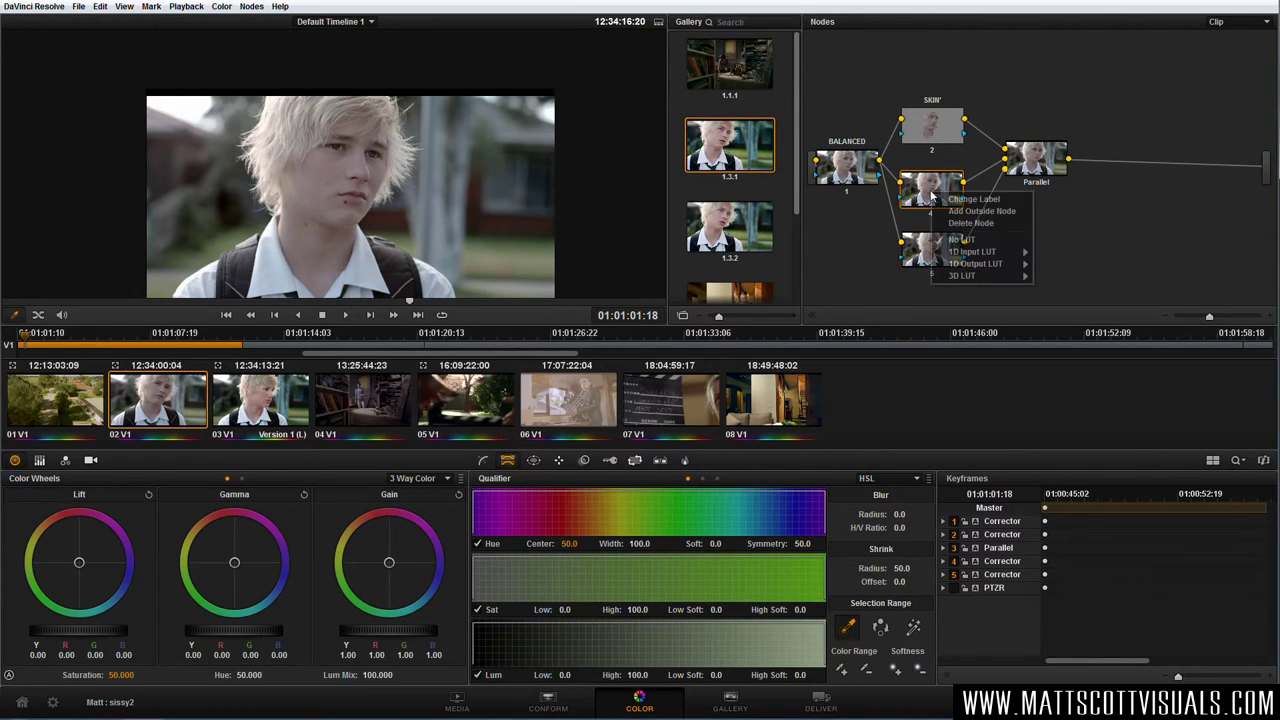
click(976, 200)
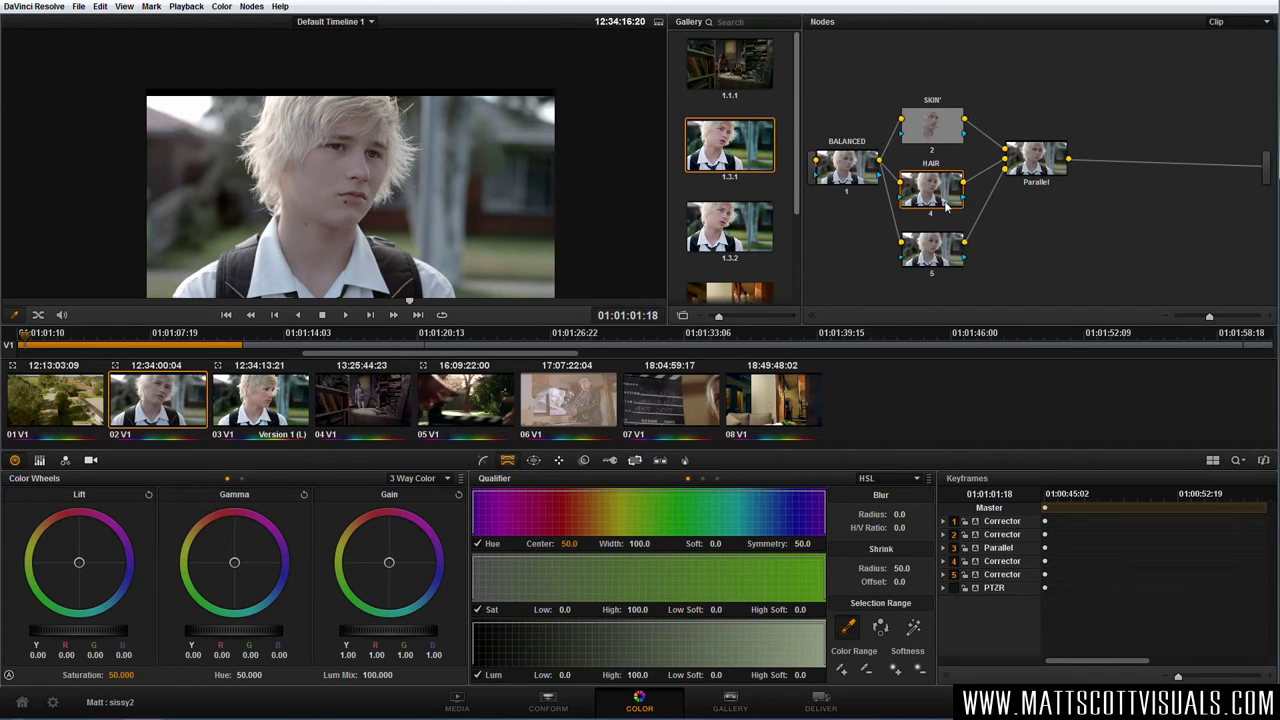
Key the blond hair on the HAIR node by sampling its strands with the HSL Qualifier
click(534, 461)
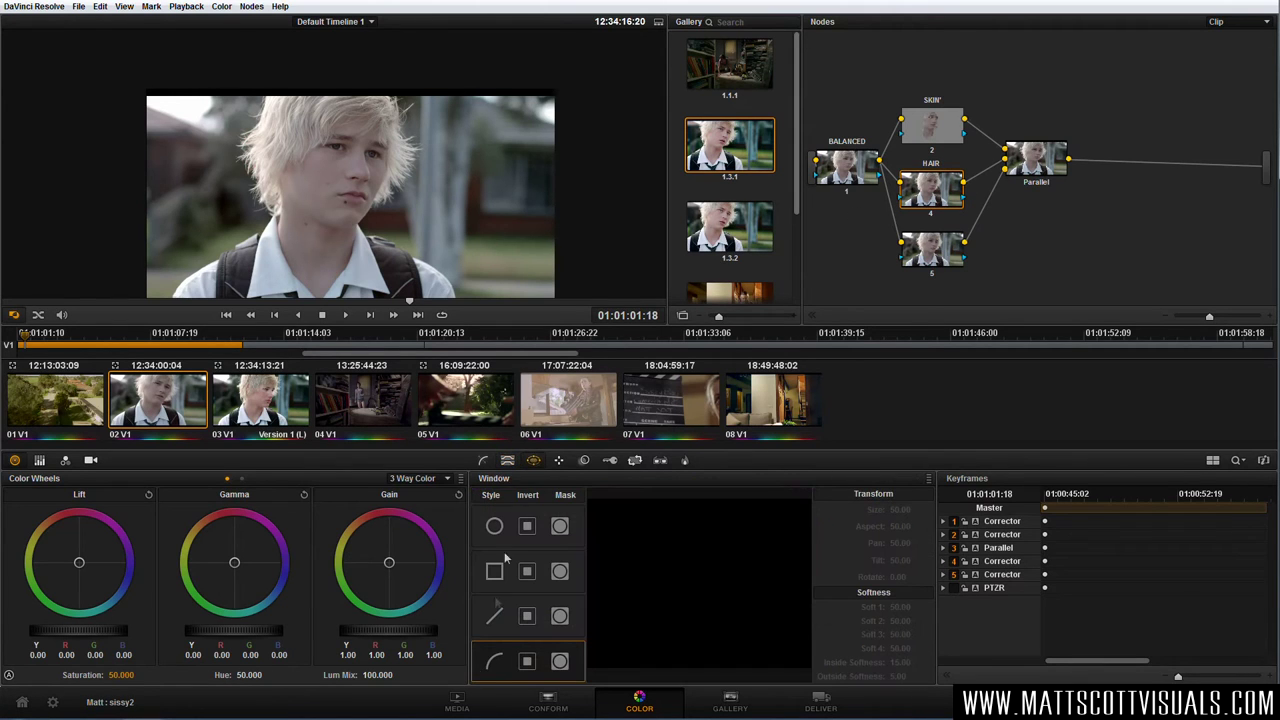
click(509, 461)
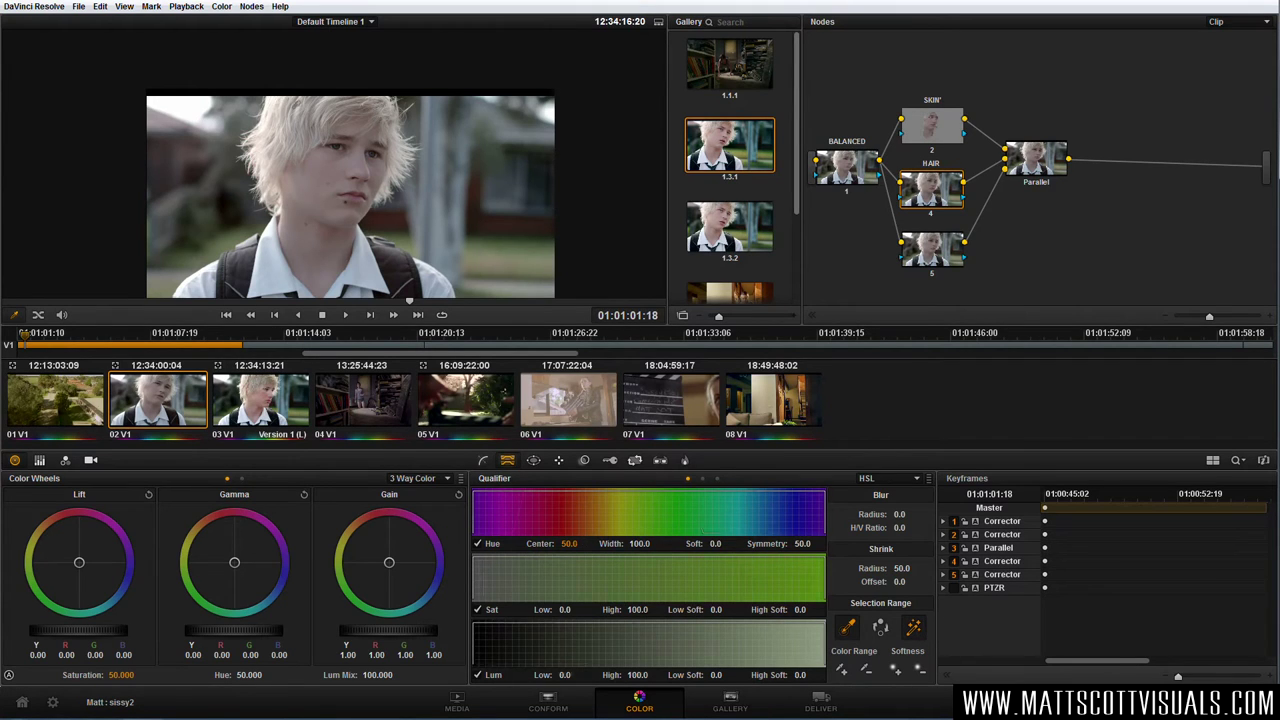
click(330, 130)
drag(330, 130, 331, 103)
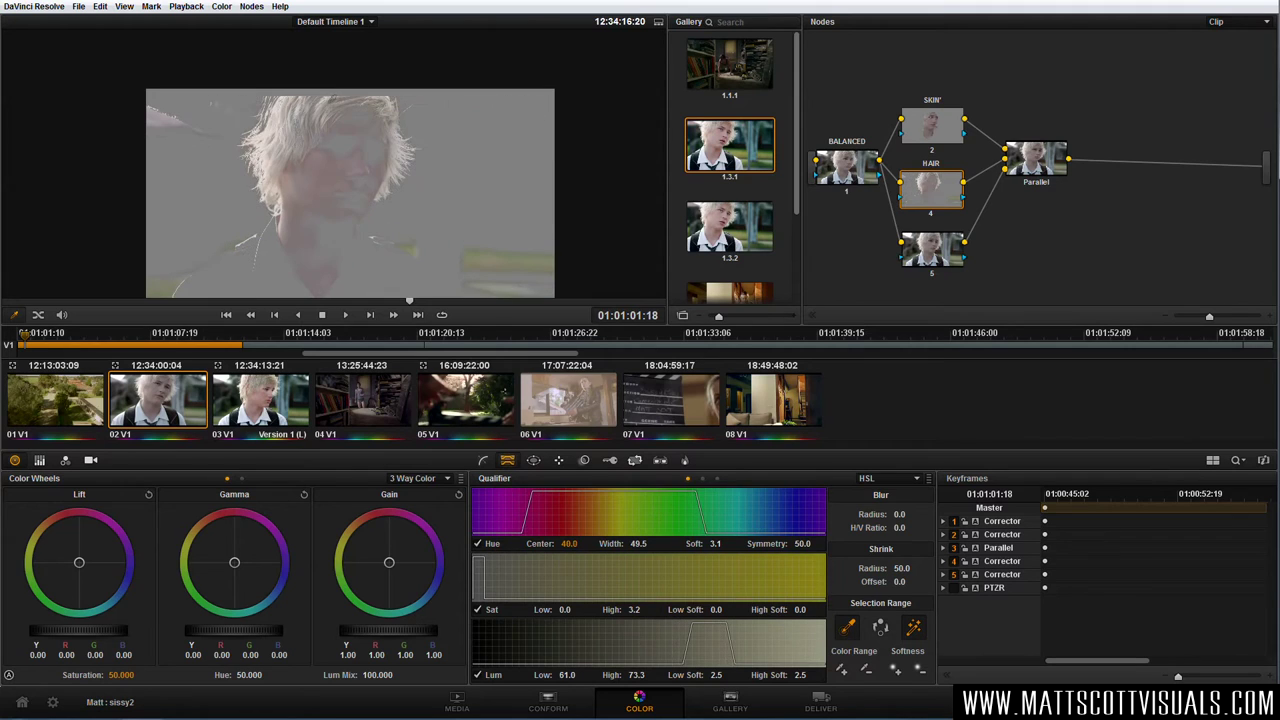
click(331, 103)
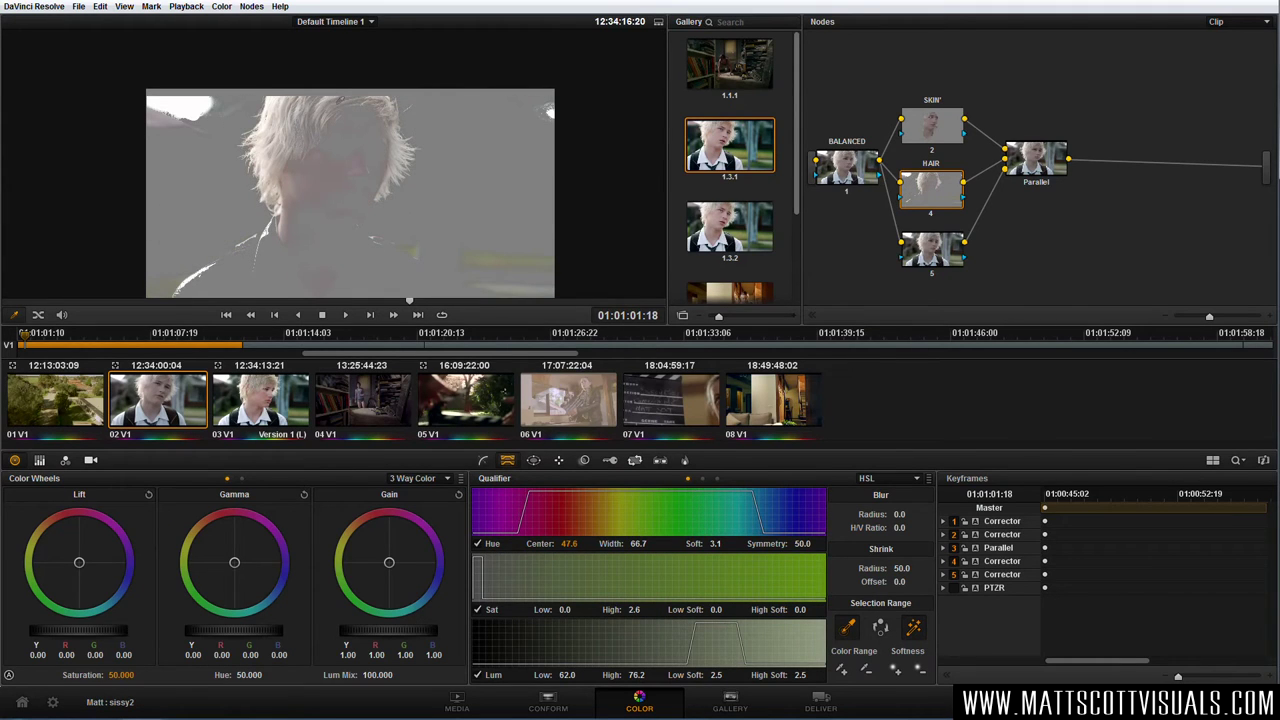
click(287, 106)
Refine the hair key with luminance low 61.5 and blur radius 36.0
drag(567, 674, 565, 674)
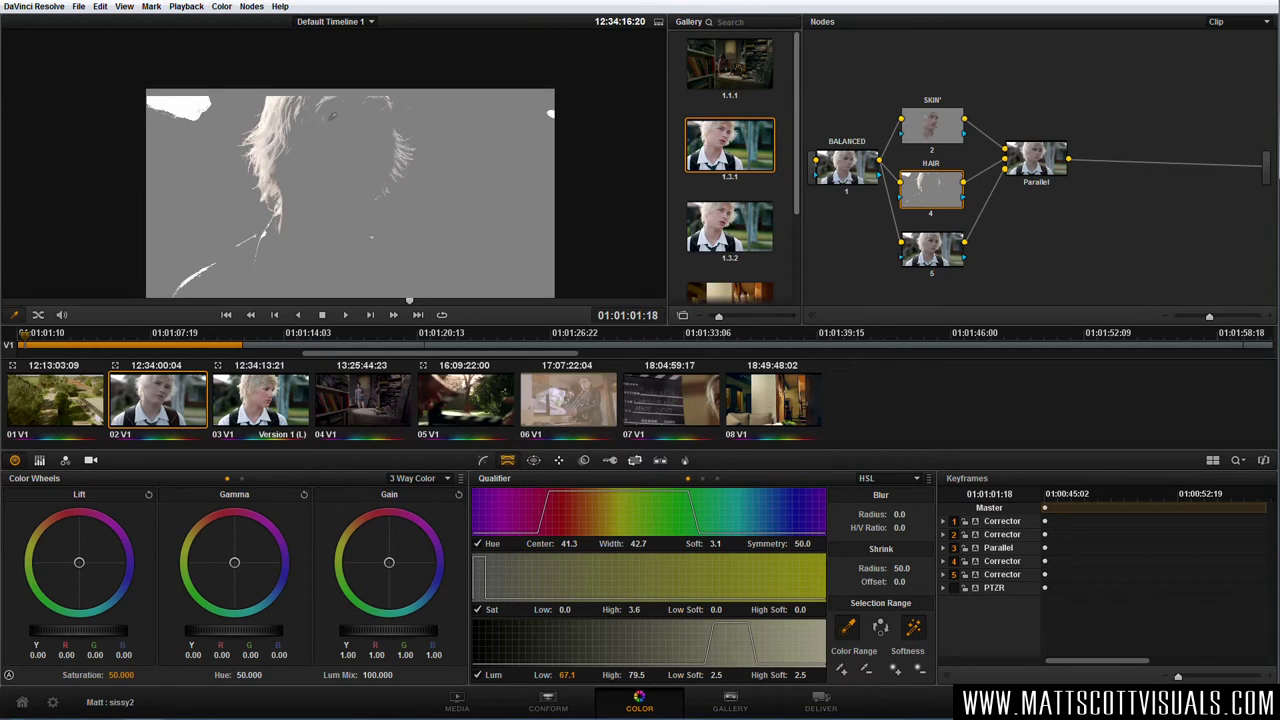
drag(567, 674, 579, 675)
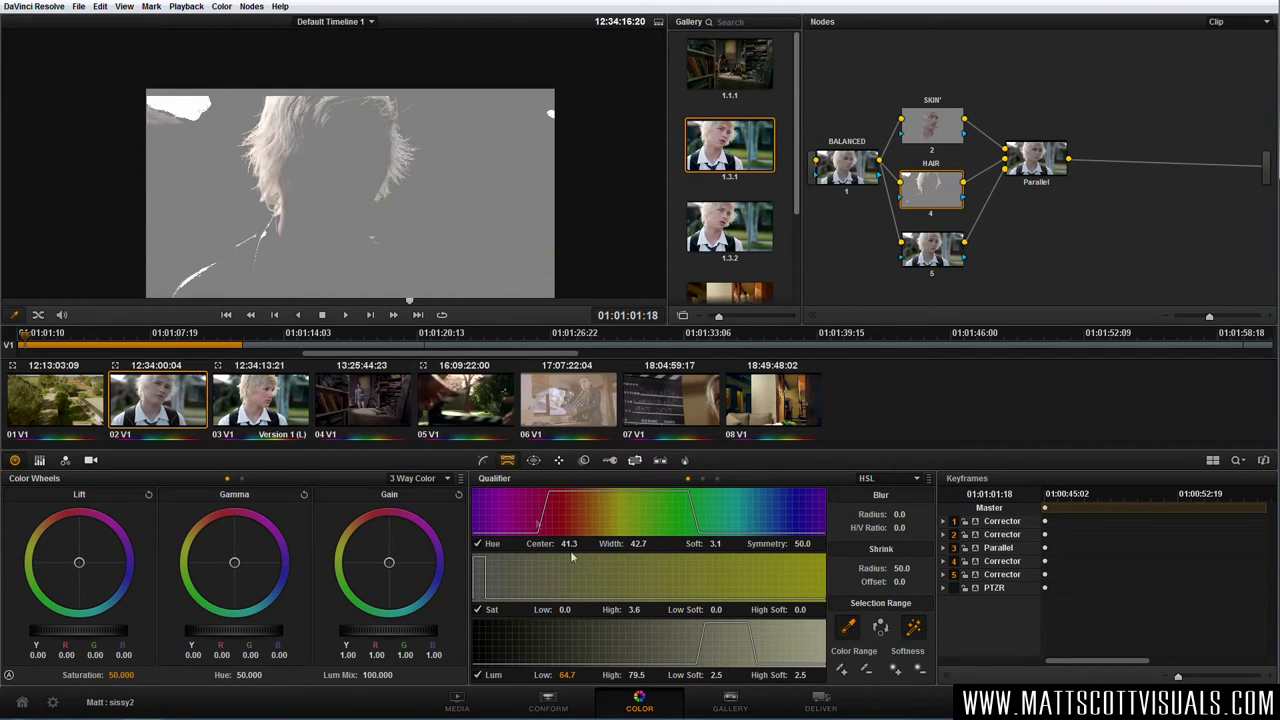
drag(910, 513, 918, 513)
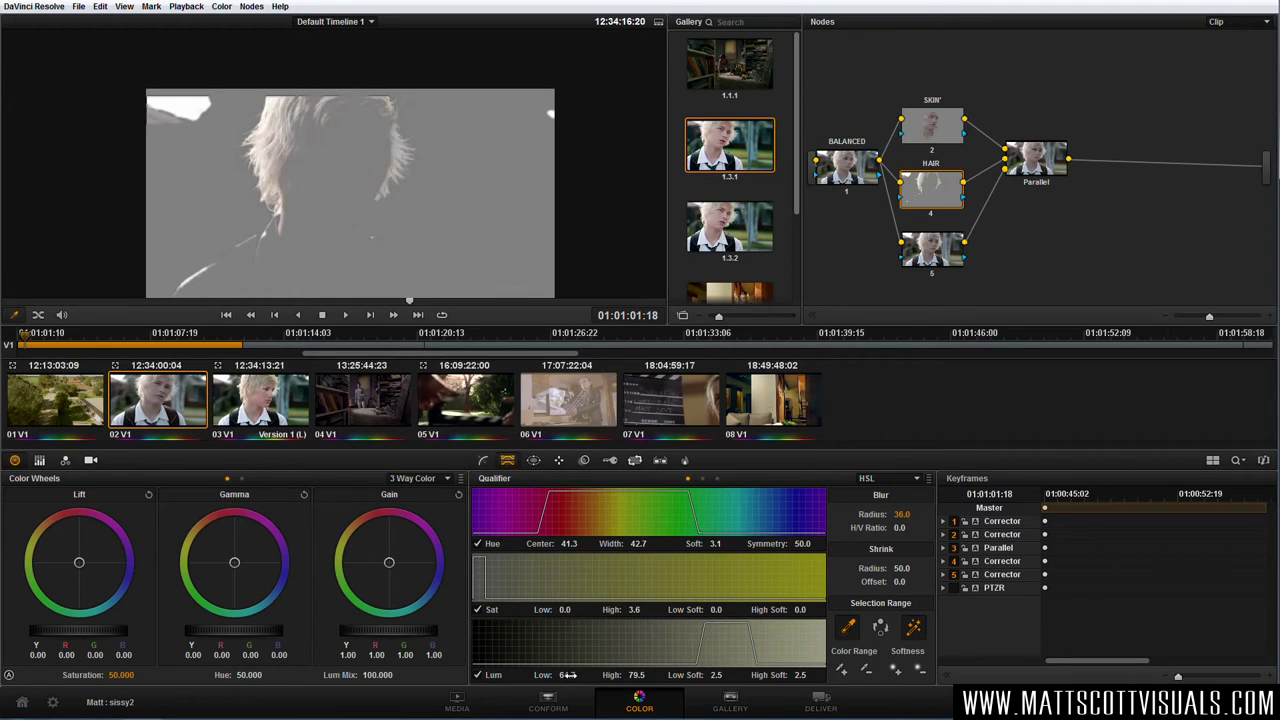
drag(583, 675, 581, 676)
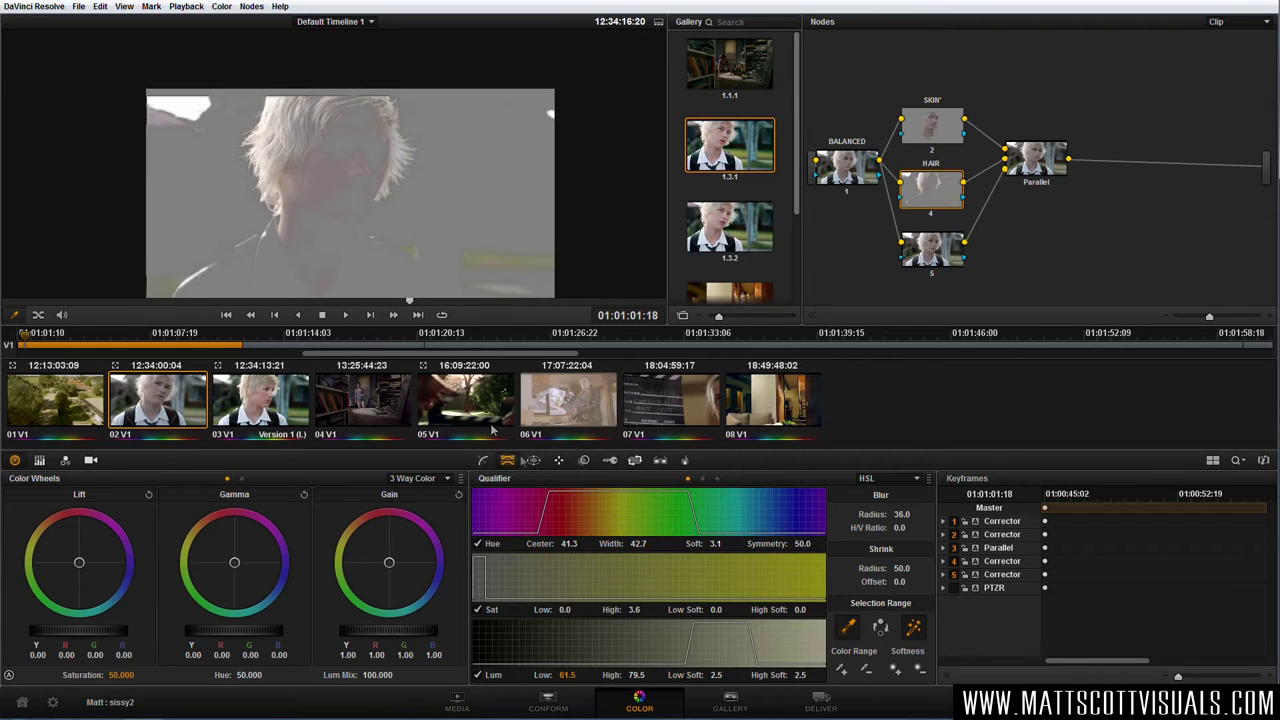
Narrow the hair key to hue center 51.8 and width 31.9, with shrink radius 51.8
drag(640, 543, 611, 543)
drag(569, 543, 653, 543)
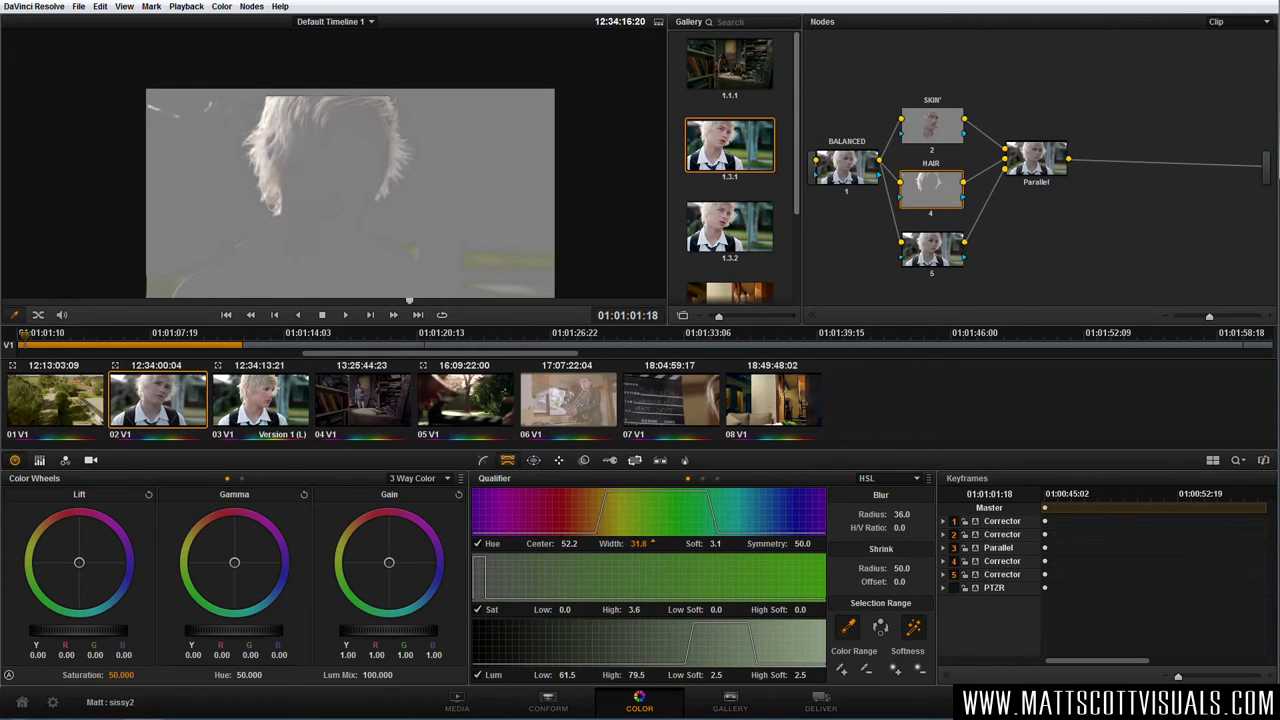
drag(568, 543, 590, 543)
drag(901, 568, 906, 568)
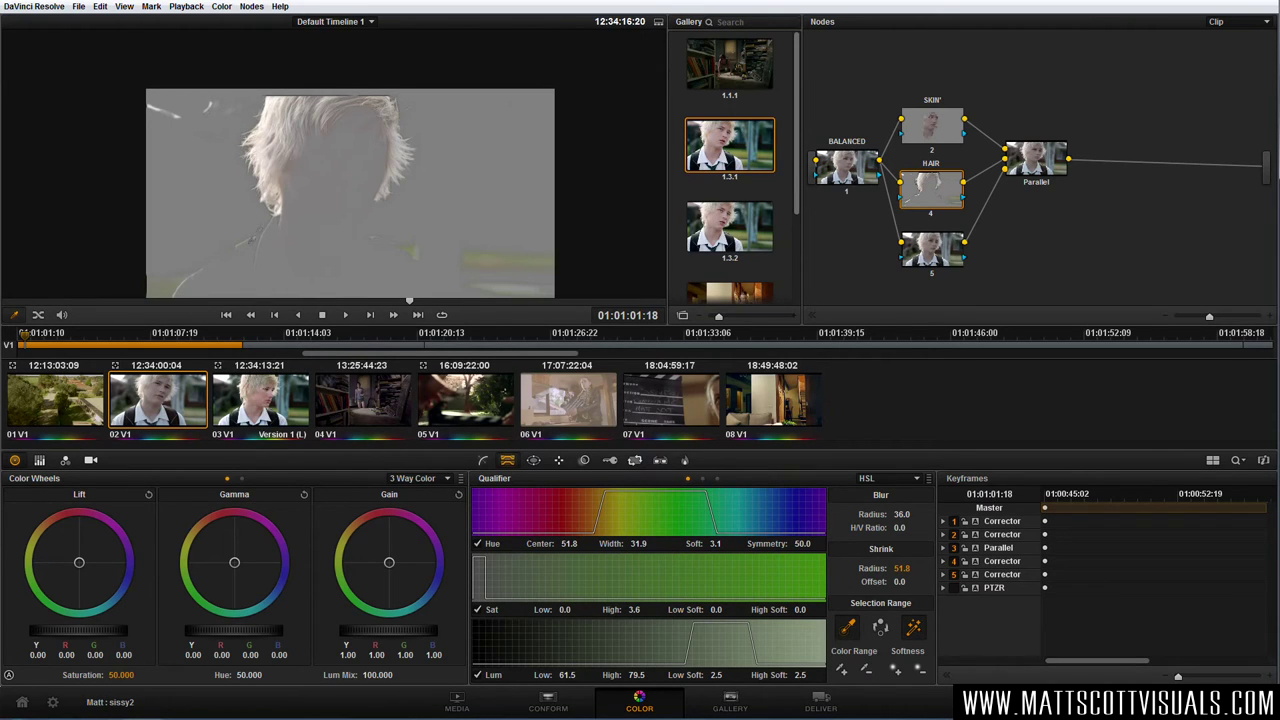
Add a circular window around the hair with size 55.32, aspect 59.83, pan 48.74 and tilt 53.06
click(534, 461)
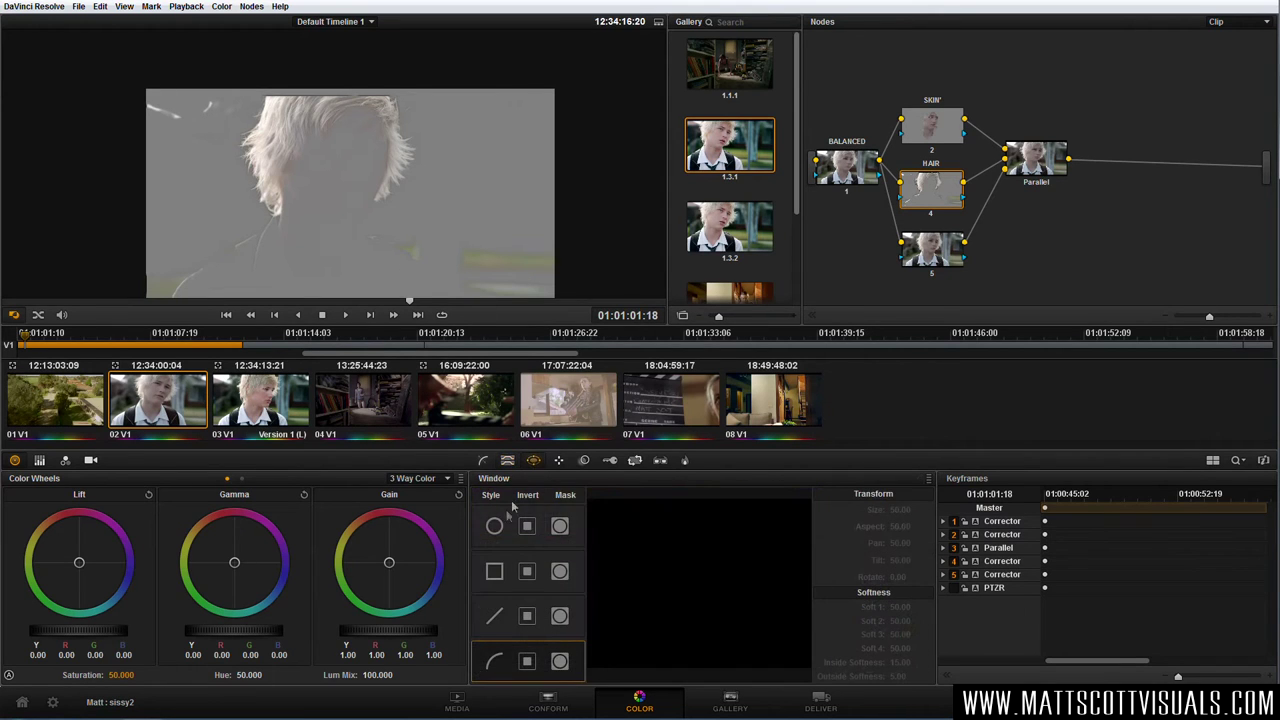
click(494, 526)
drag(360, 147, 338, 95)
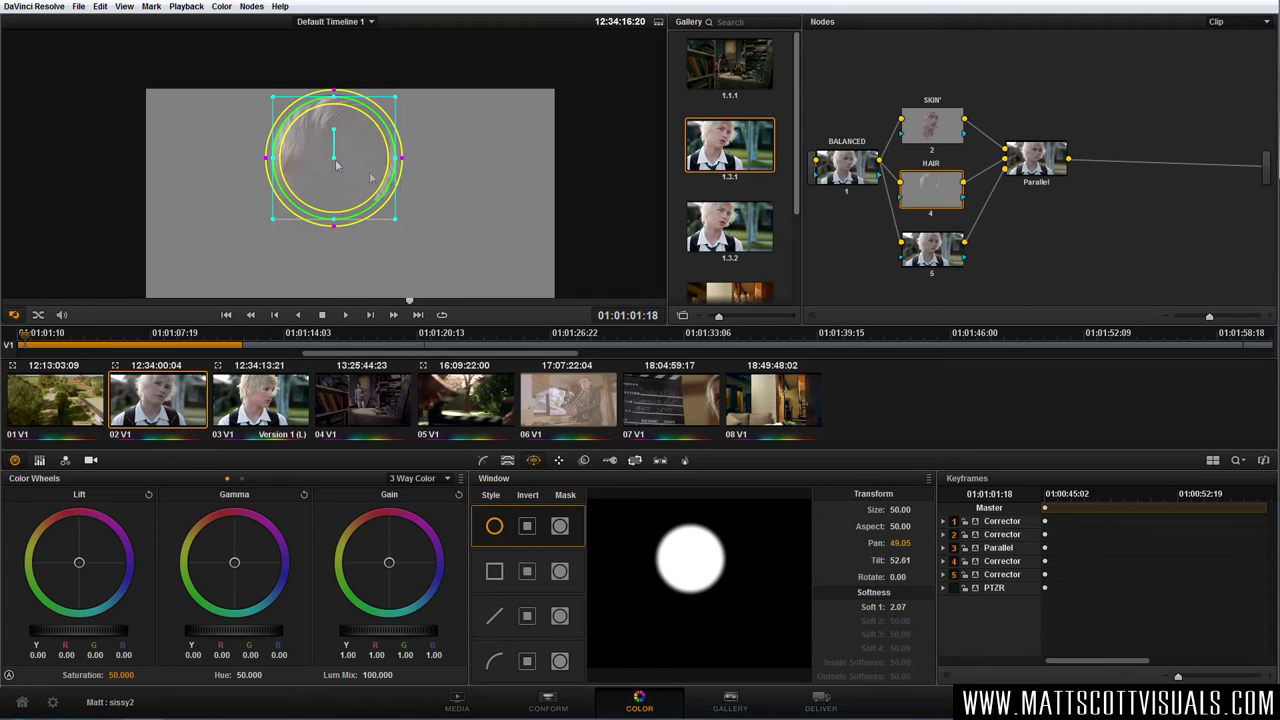
drag(392, 167, 338, 266)
drag(235, 182, 305, 183)
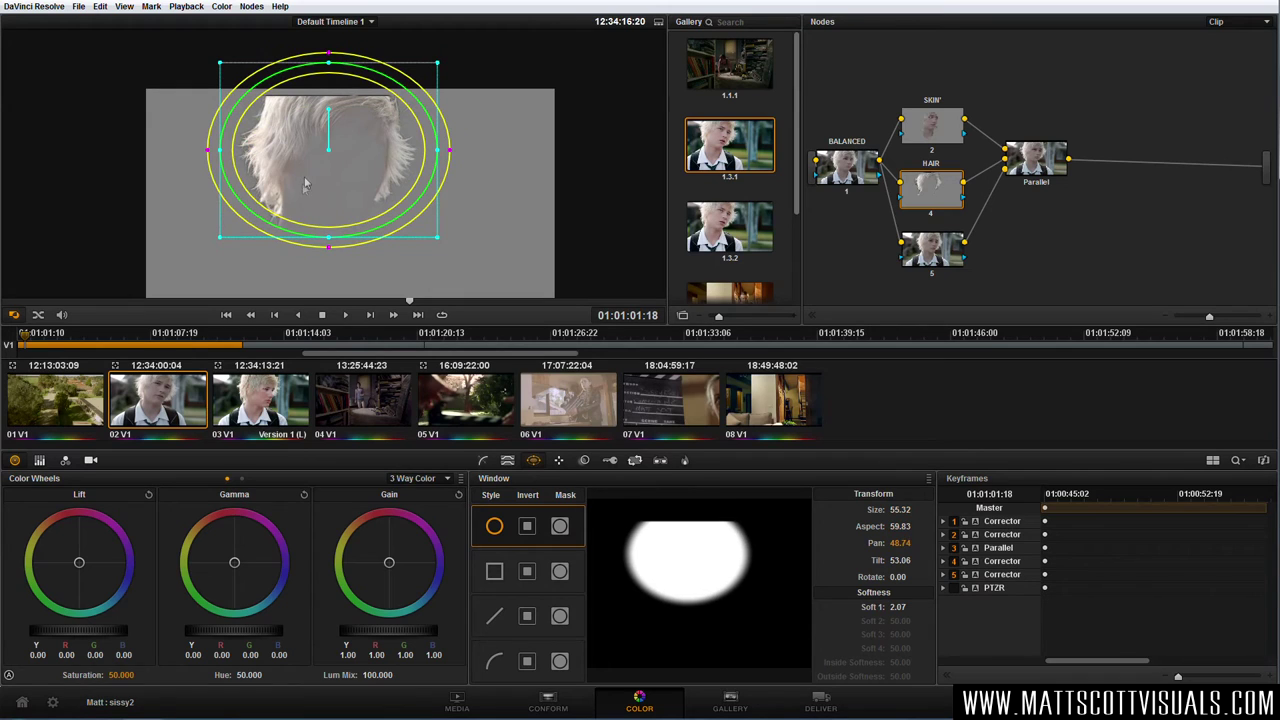
Enlarge the hair window vertically to enclose the whole head and track it forward to about 01:01:05:00
click(559, 461)
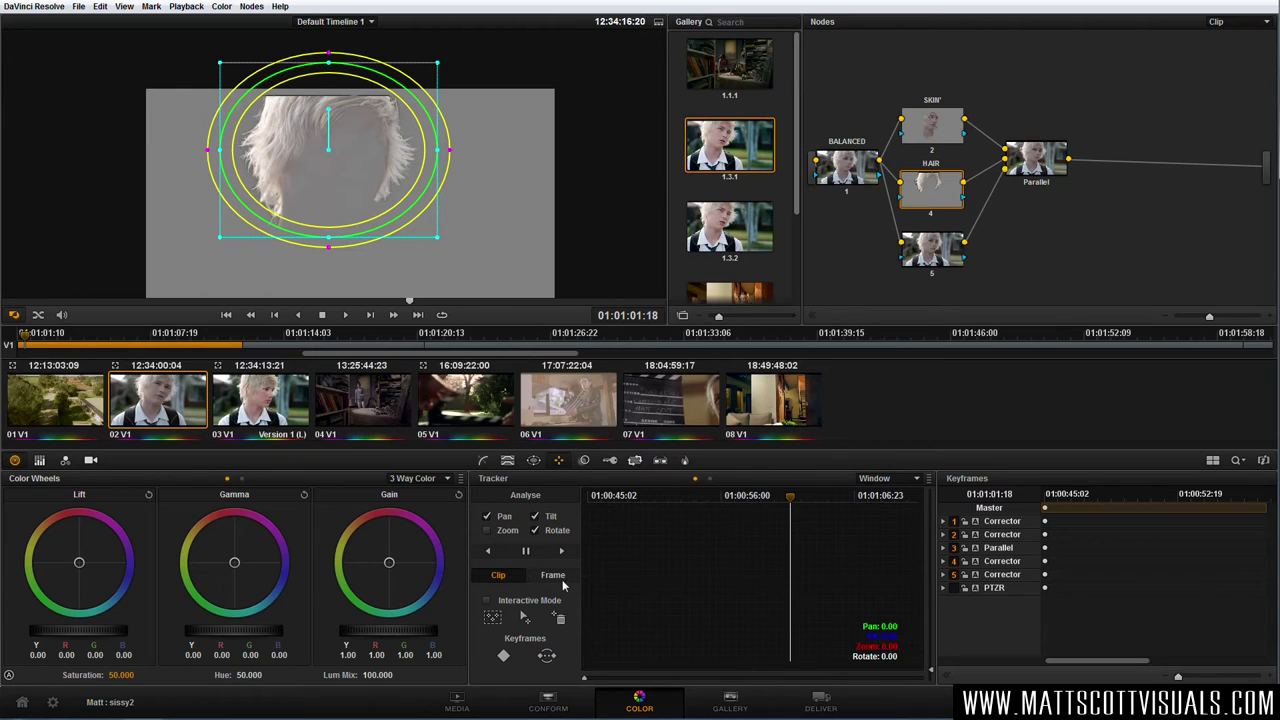
drag(328, 240, 328, 268)
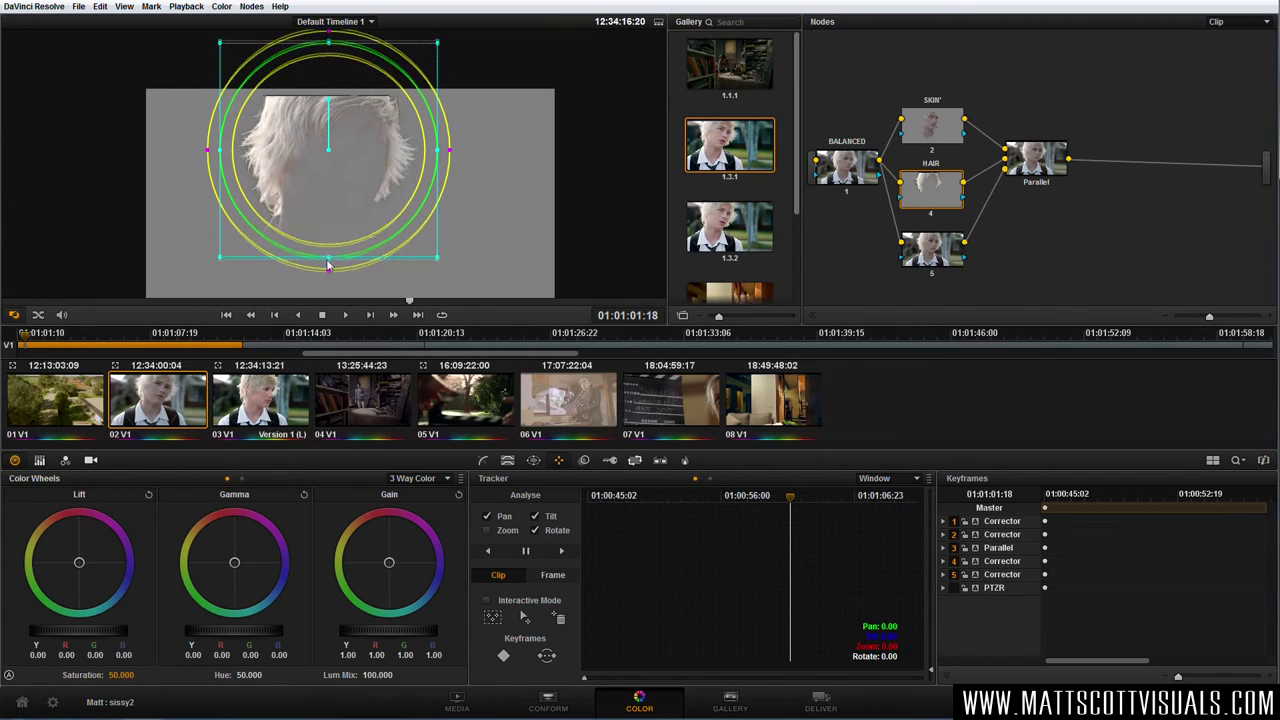
drag(337, 218, 337, 212)
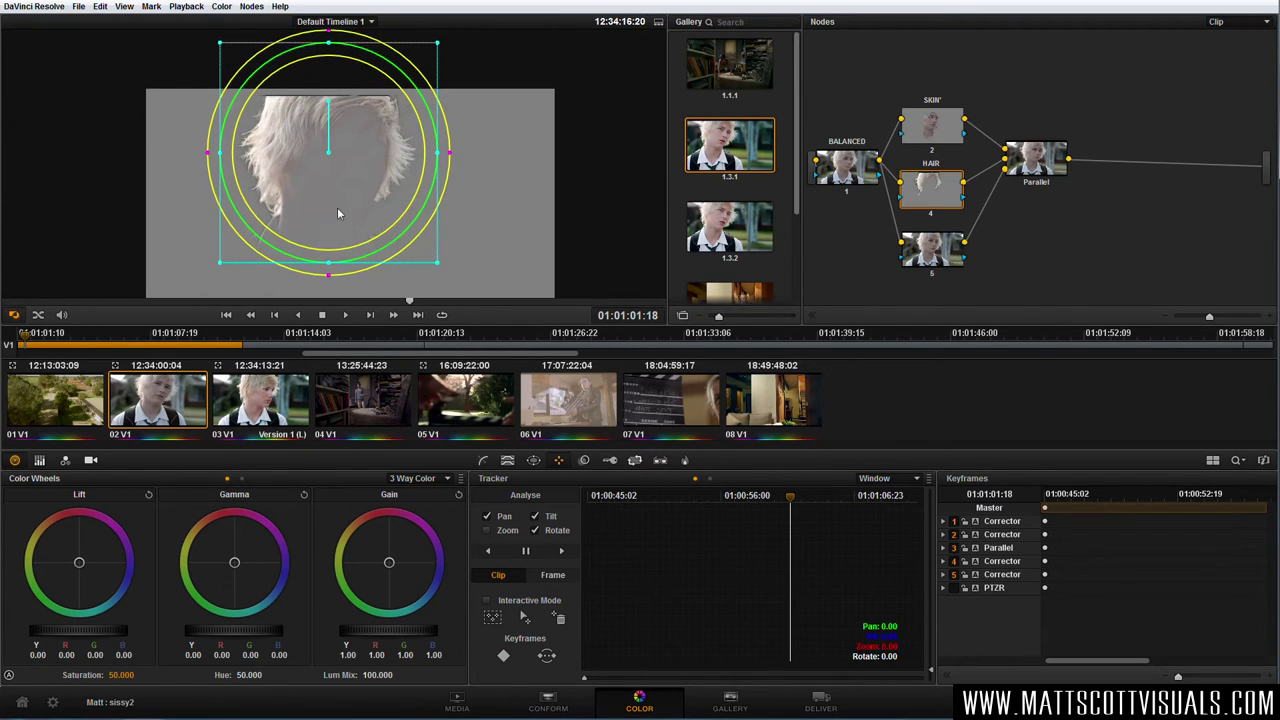
click(559, 551)
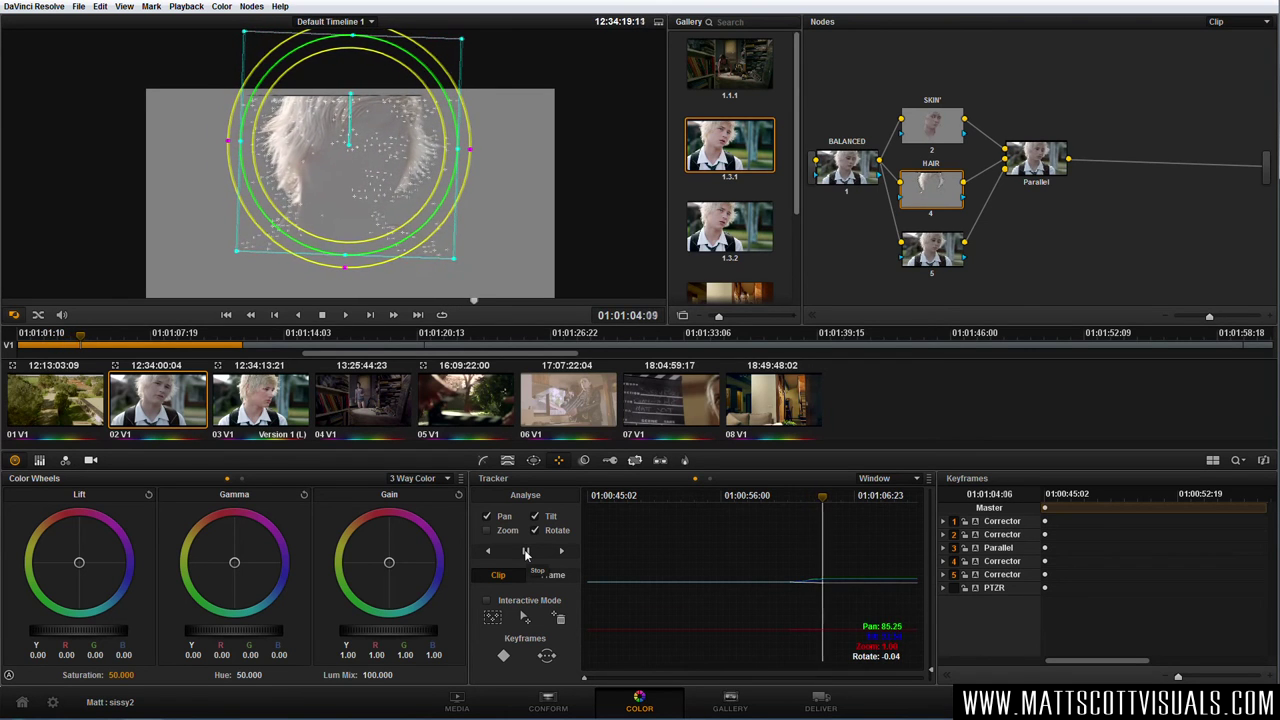
click(525, 551)
Track the hair window backward from 01:01:01:17 to about 01:00:59:01
click(795, 497)
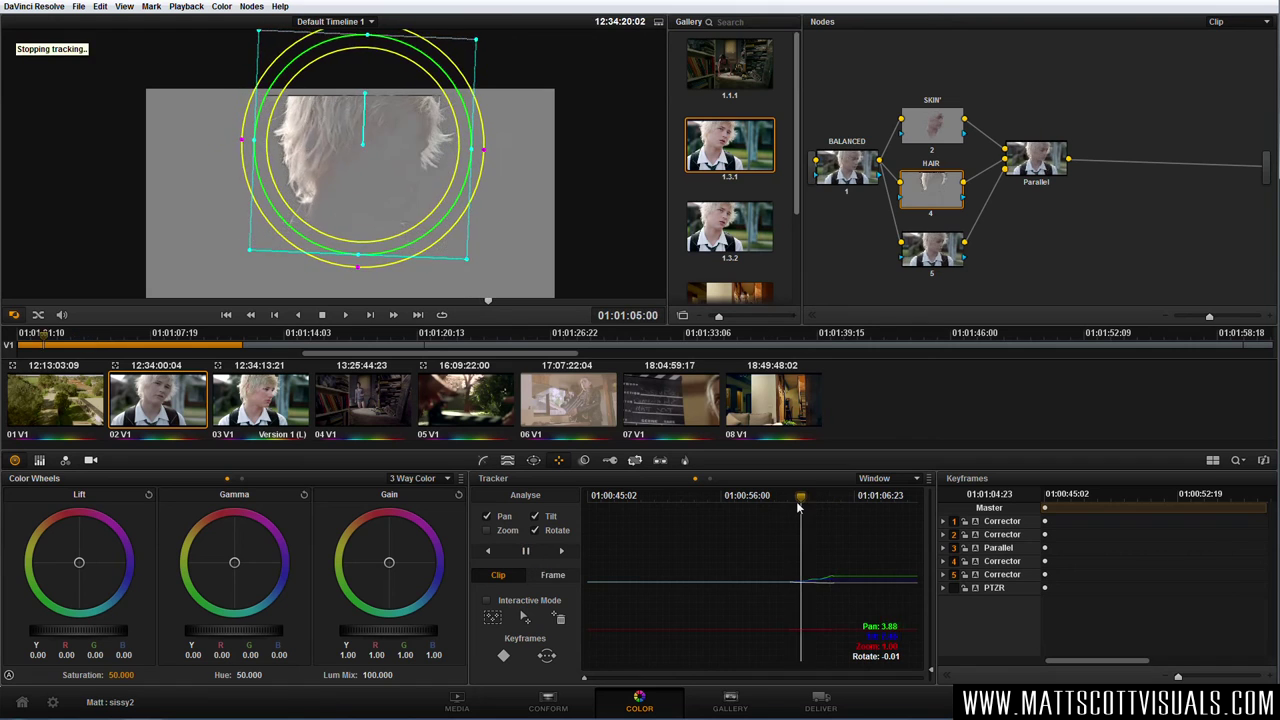
drag(793, 508, 791, 511)
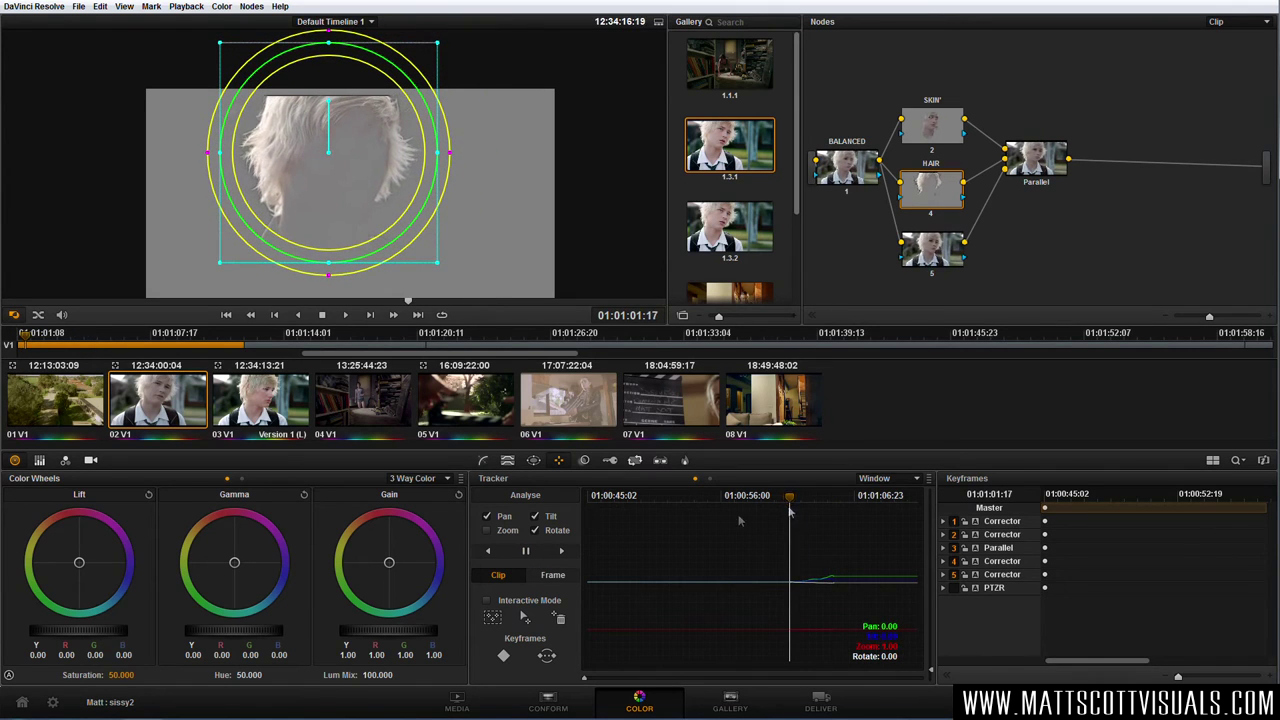
click(490, 552)
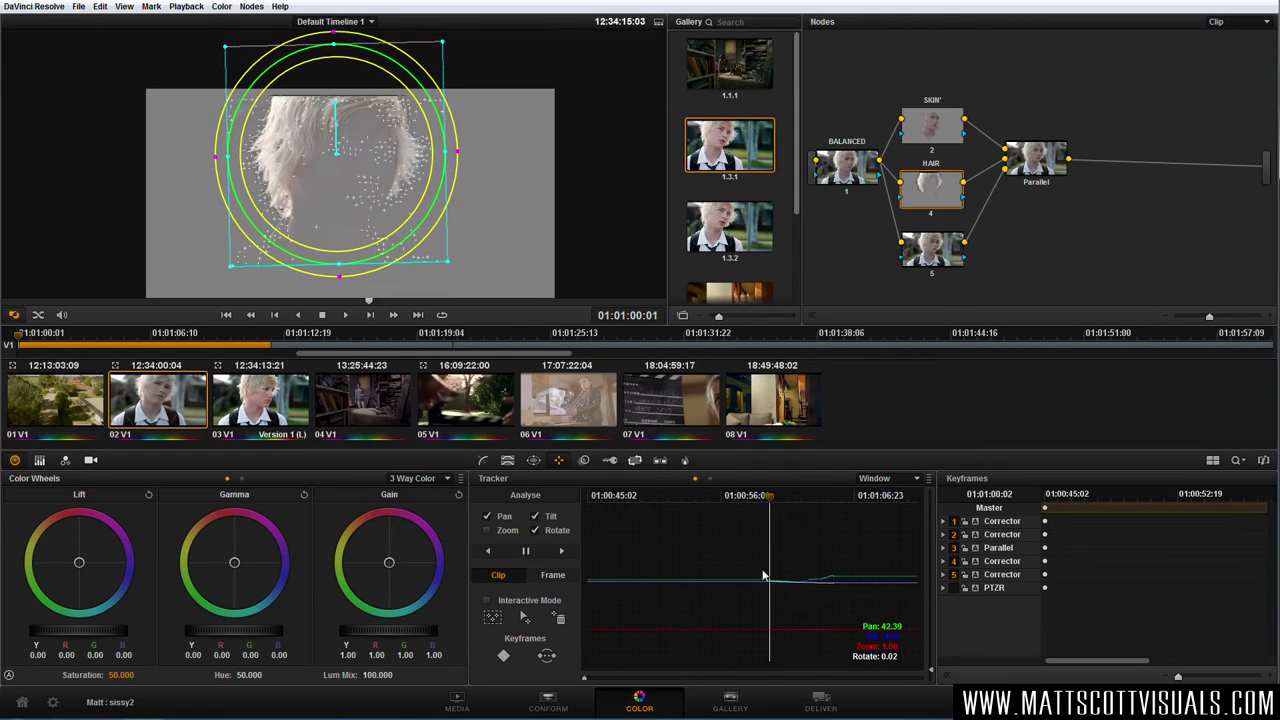
click(526, 551)
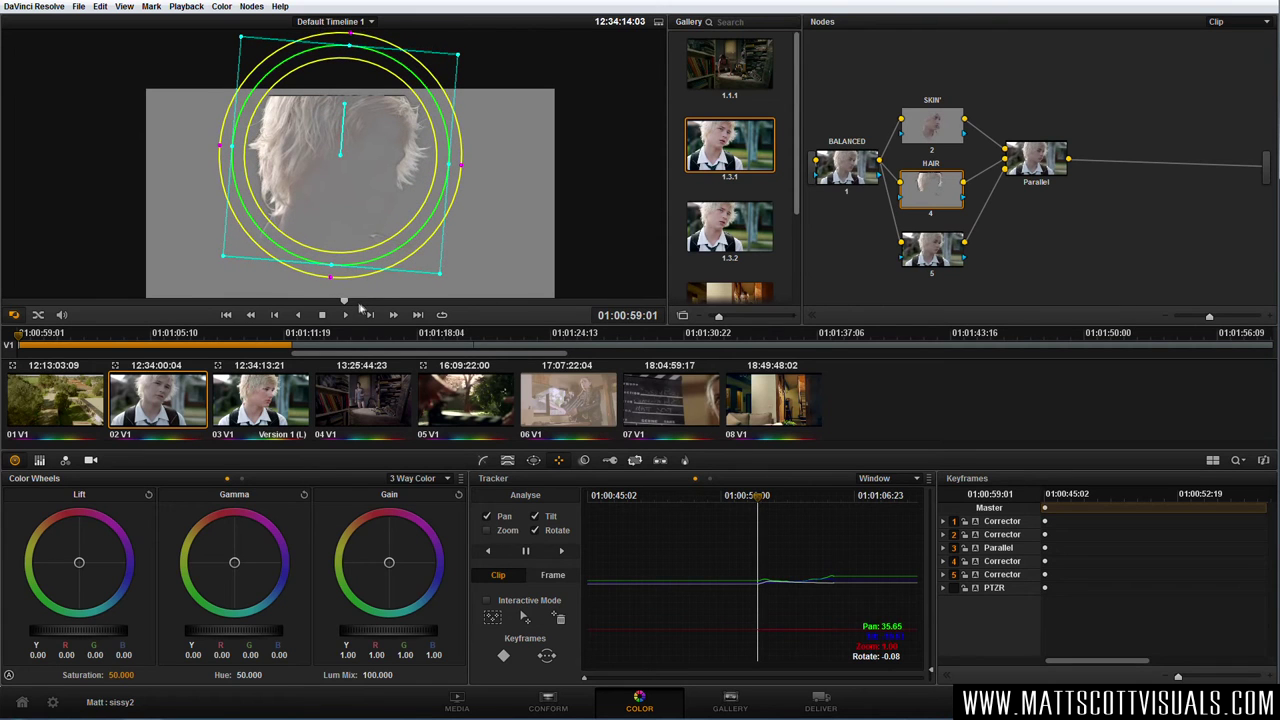
Keyframe the HAIR window near the clip's end, starting at 01:01:11:05, and reposition it to follow the head, including at 01:01:11:14
click(350, 314)
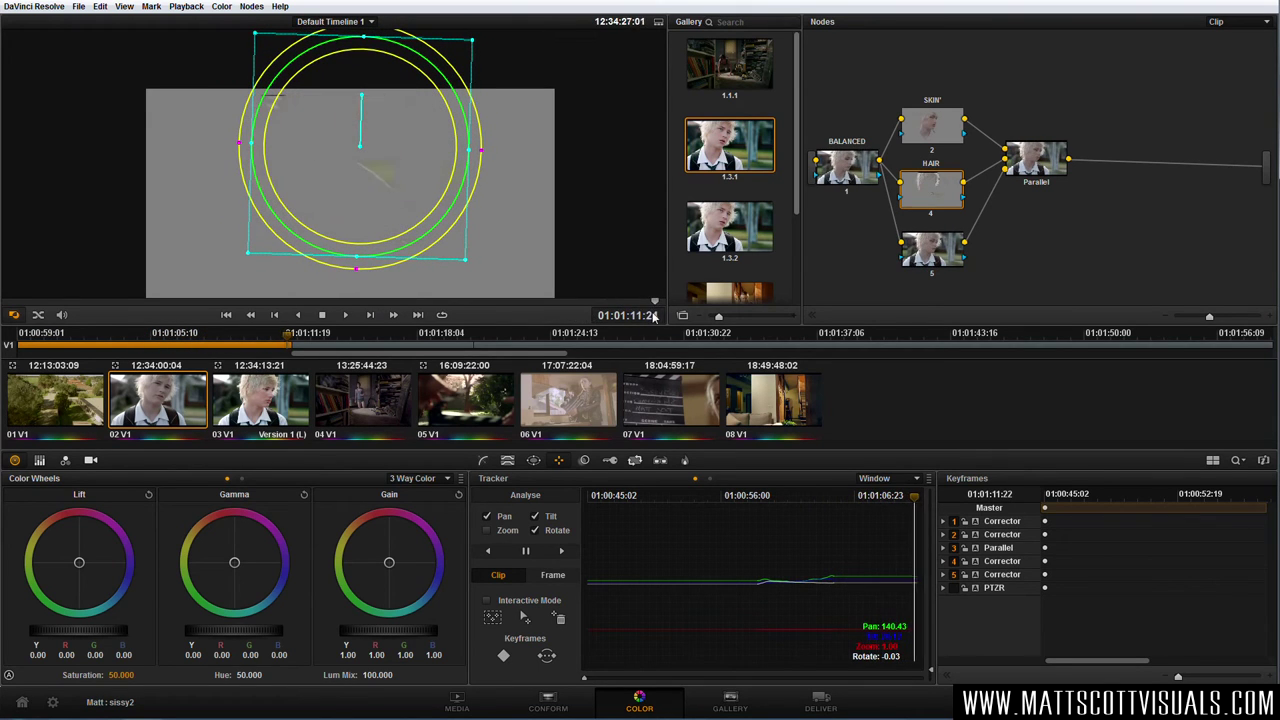
key(j)
key(l)
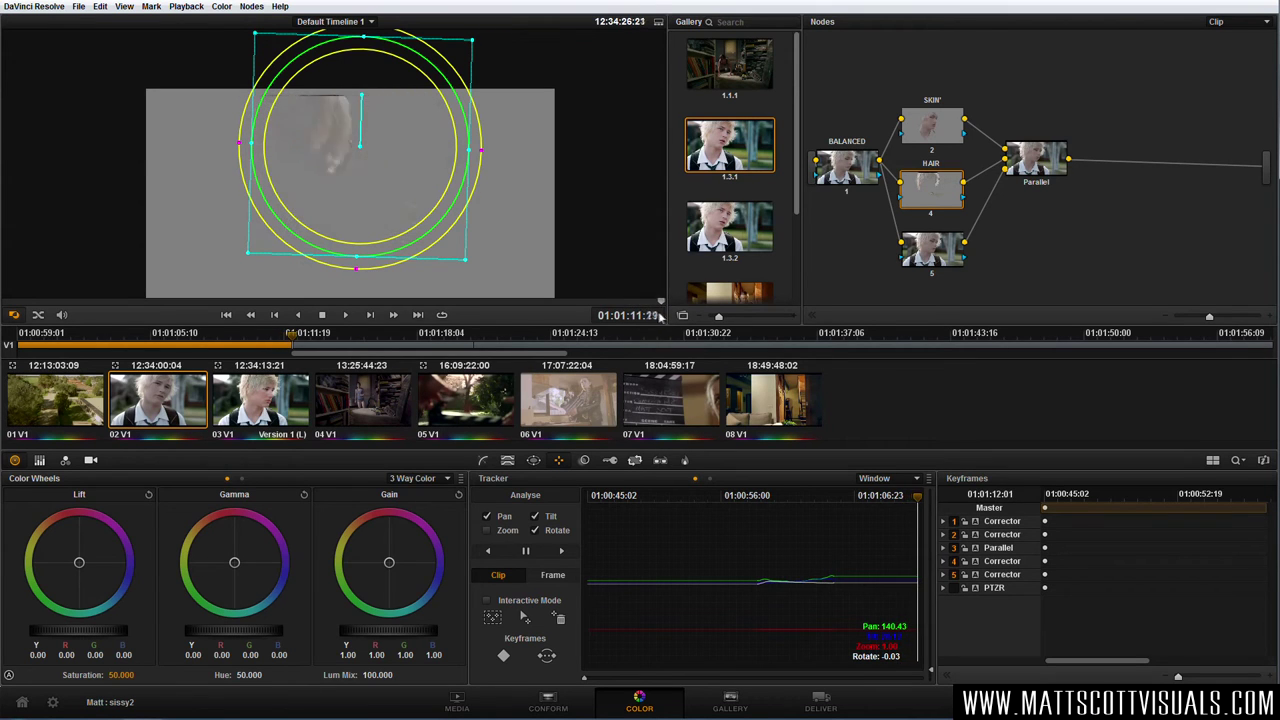
key(j)
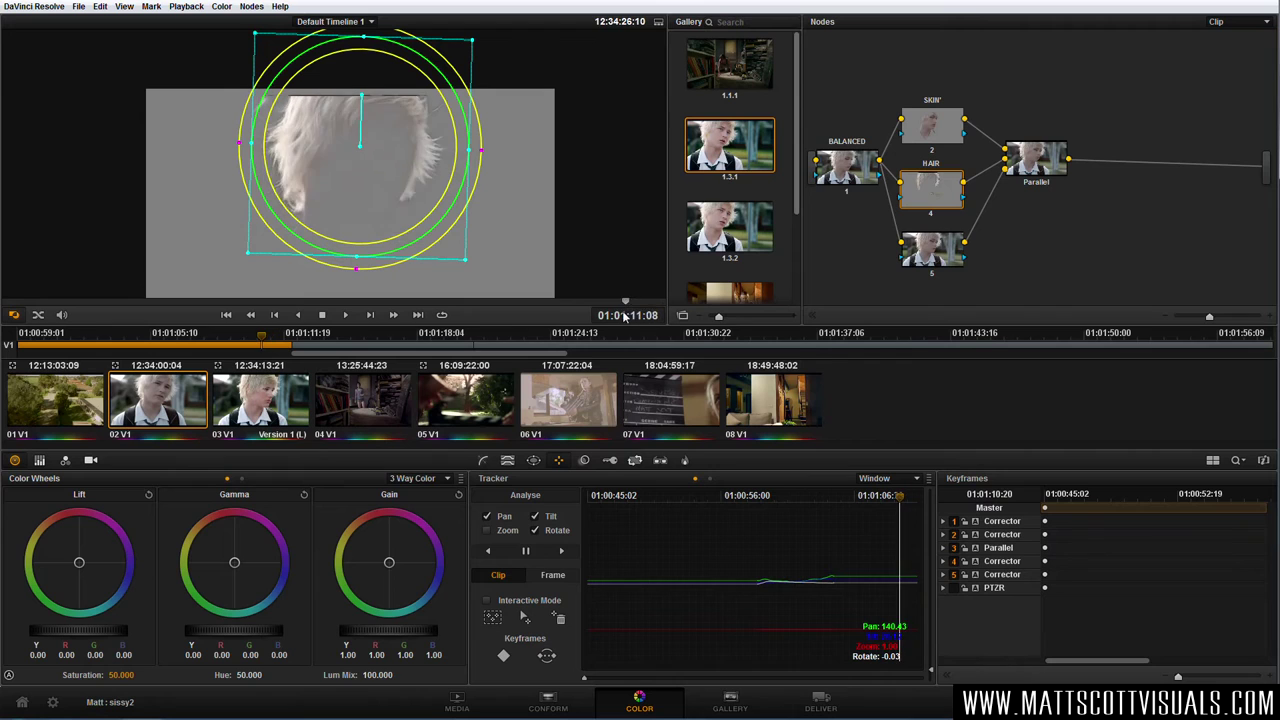
key(l)
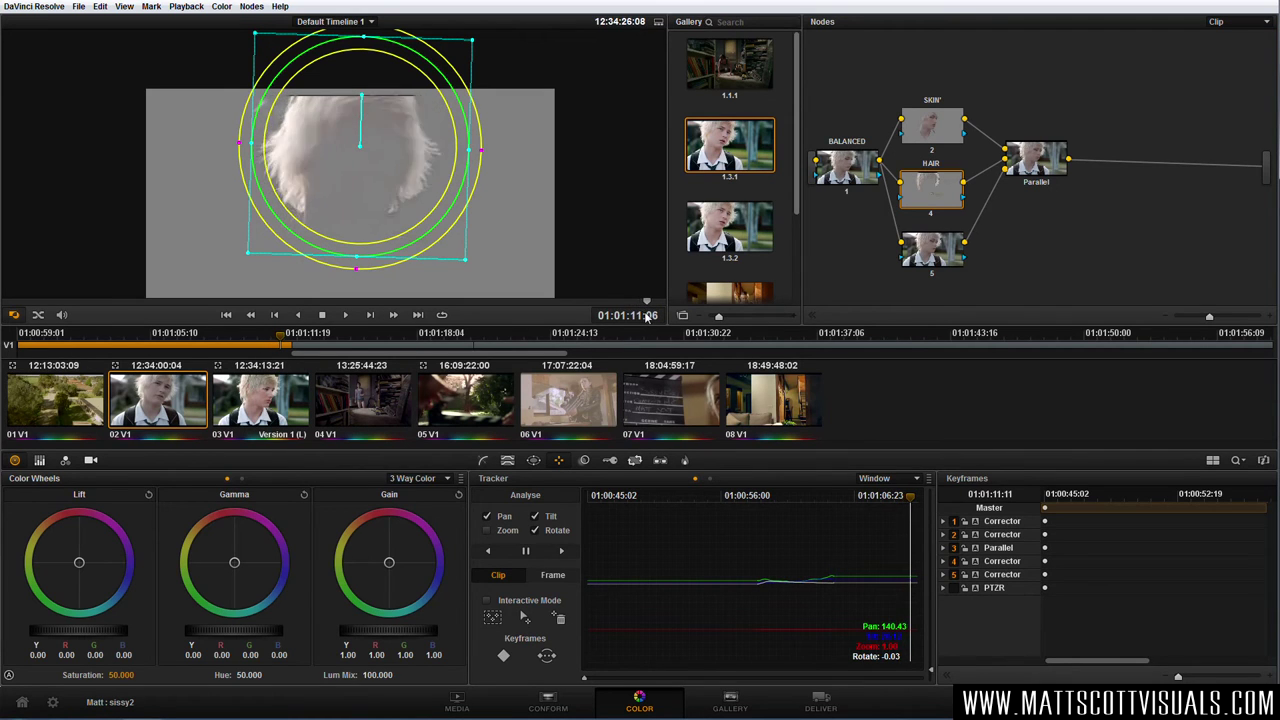
key(j)
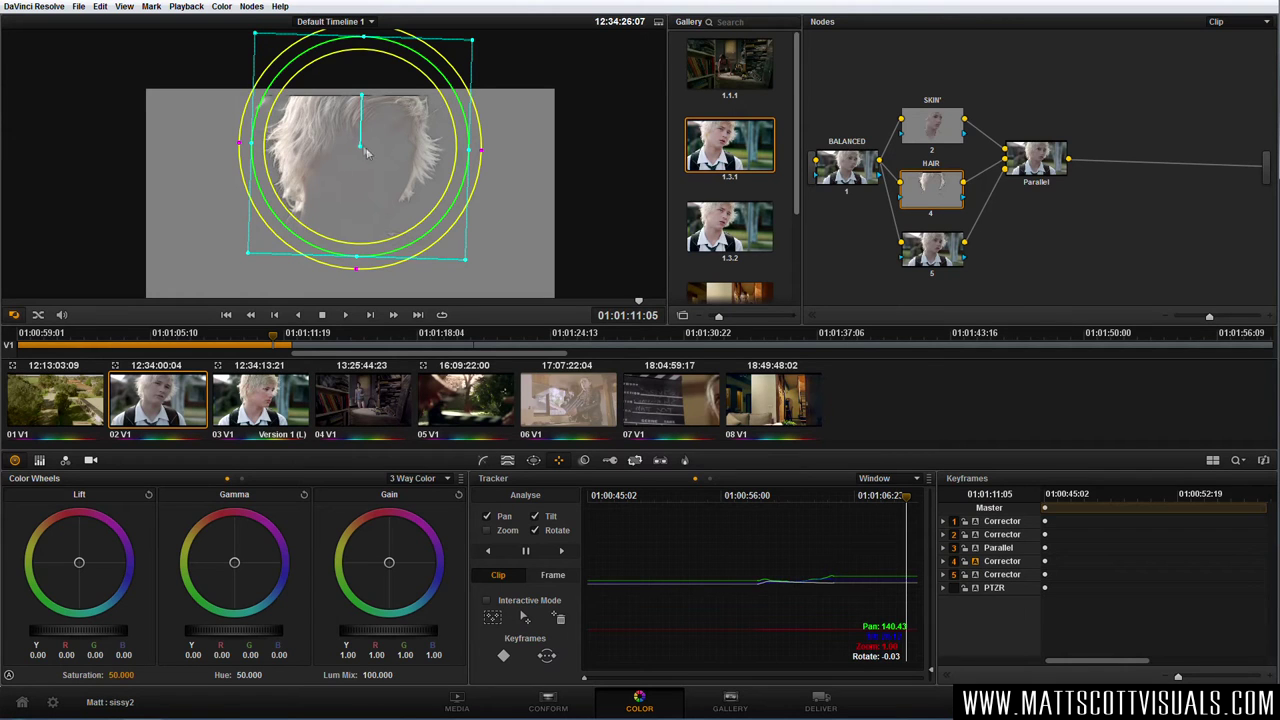
drag(1178, 677, 1180, 678)
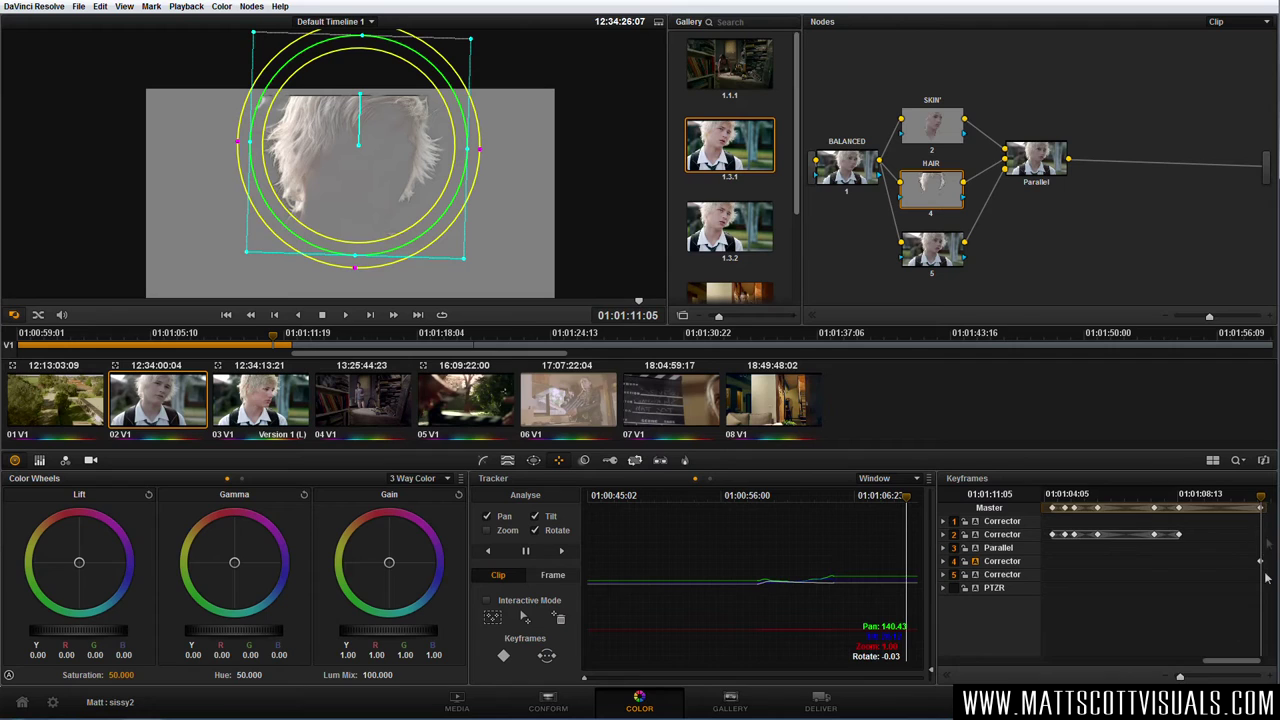
drag(1224, 665, 1232, 665)
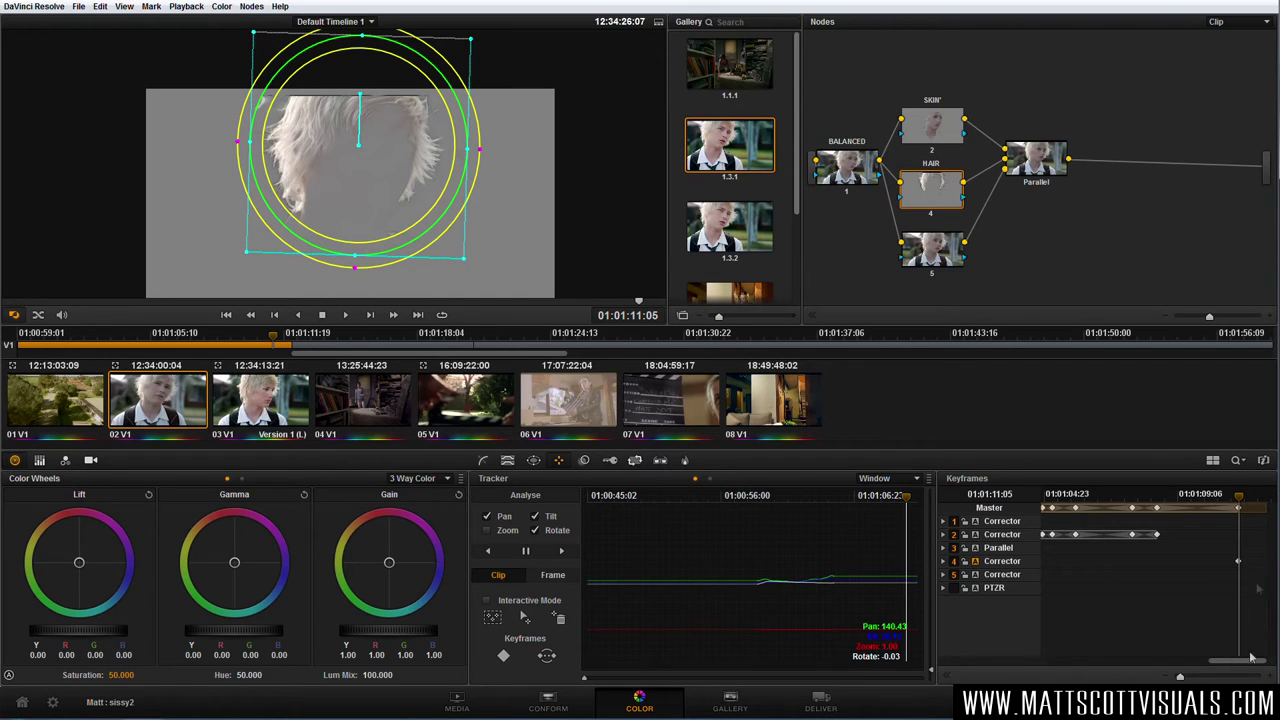
drag(1240, 505, 1270, 498)
drag(371, 187, 188, 103)
drag(1258, 498, 1249, 503)
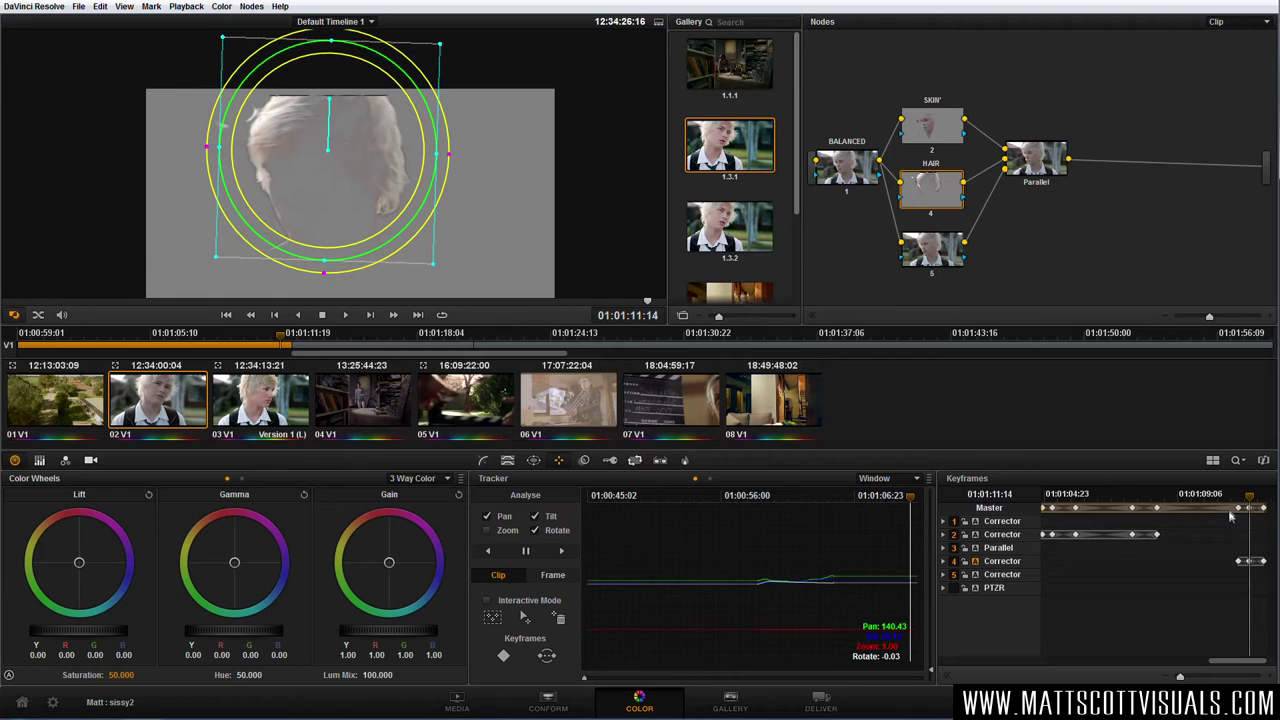
Reposition the HAIR window at 01:01:11:19 to keep following the head, and review its motion through 01:01:11:21
drag(1249, 503, 1256, 503)
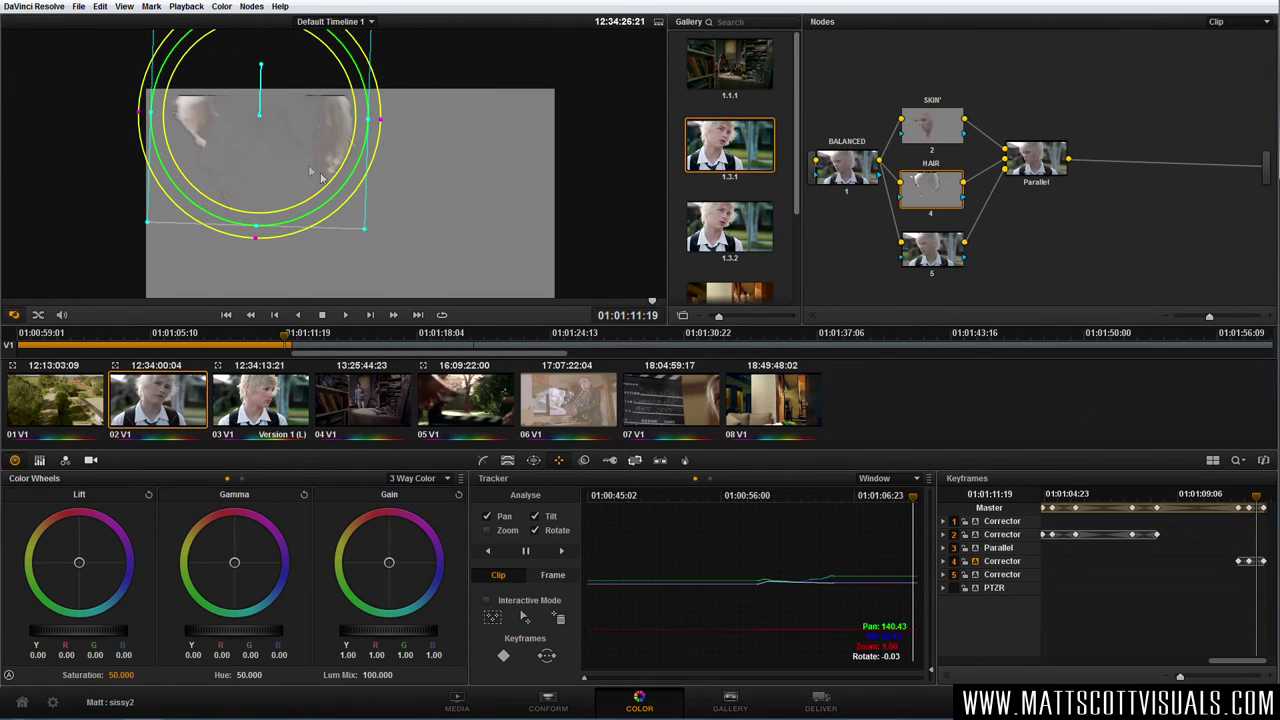
drag(1259, 507, 1261, 507)
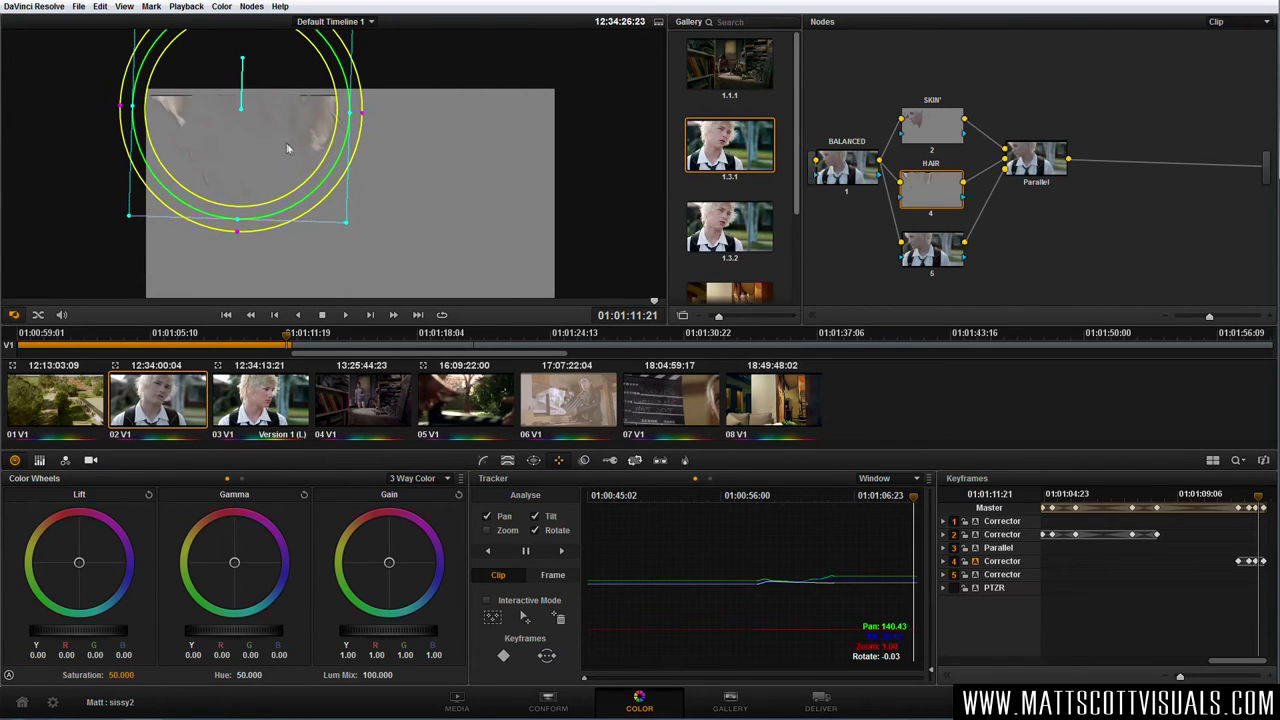
drag(1259, 502, 1242, 510)
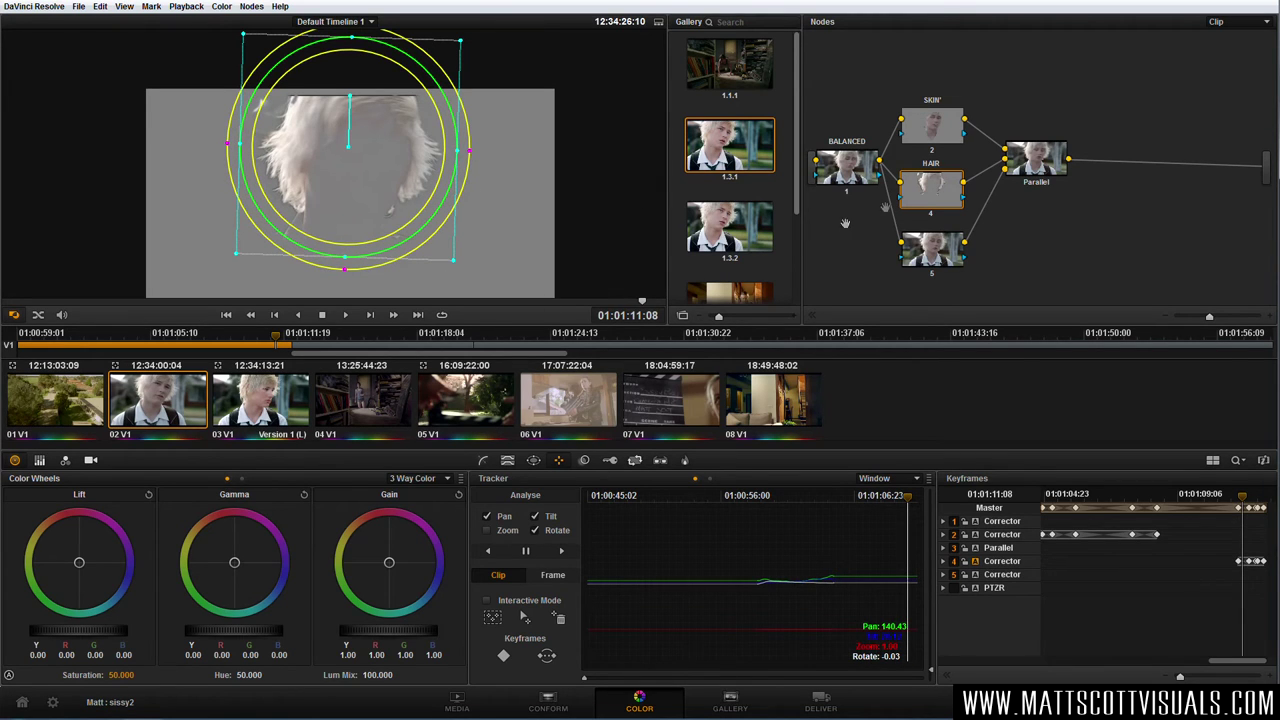
Adjust the positions of the SKIN node and node 5 in the node graph, with node 5 as the active node
drag(938, 128, 938, 123)
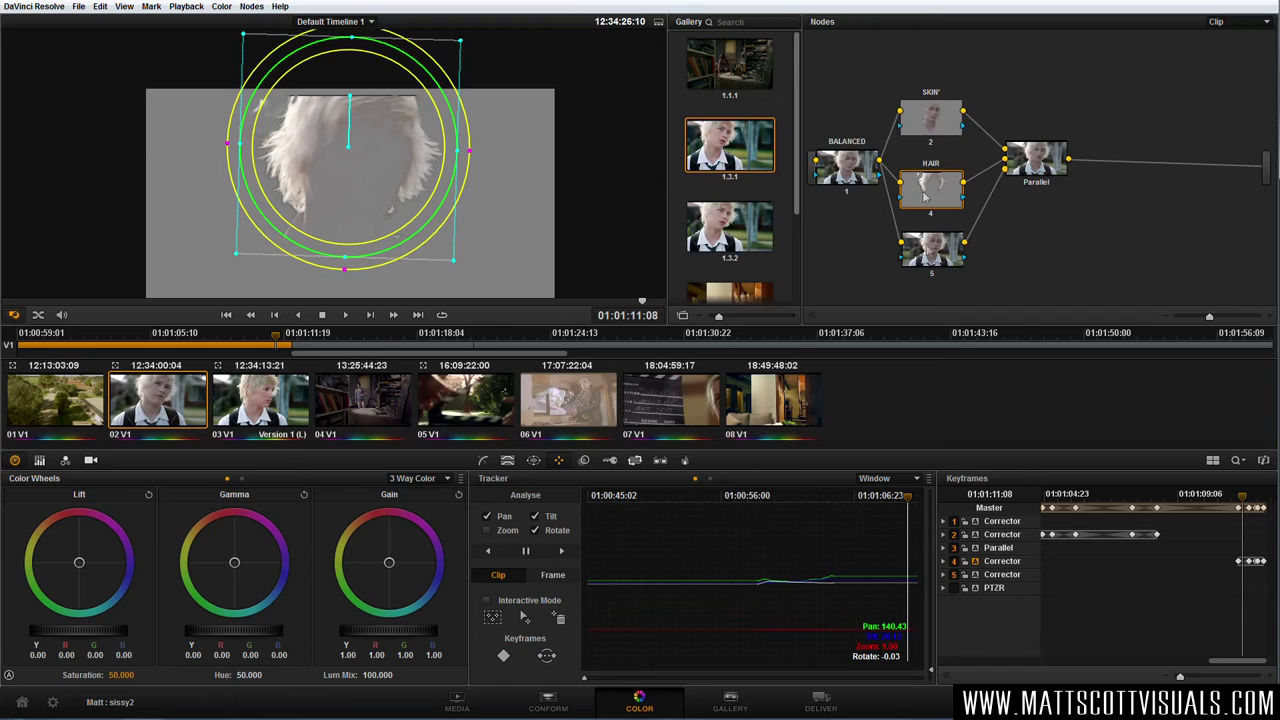
click(938, 257)
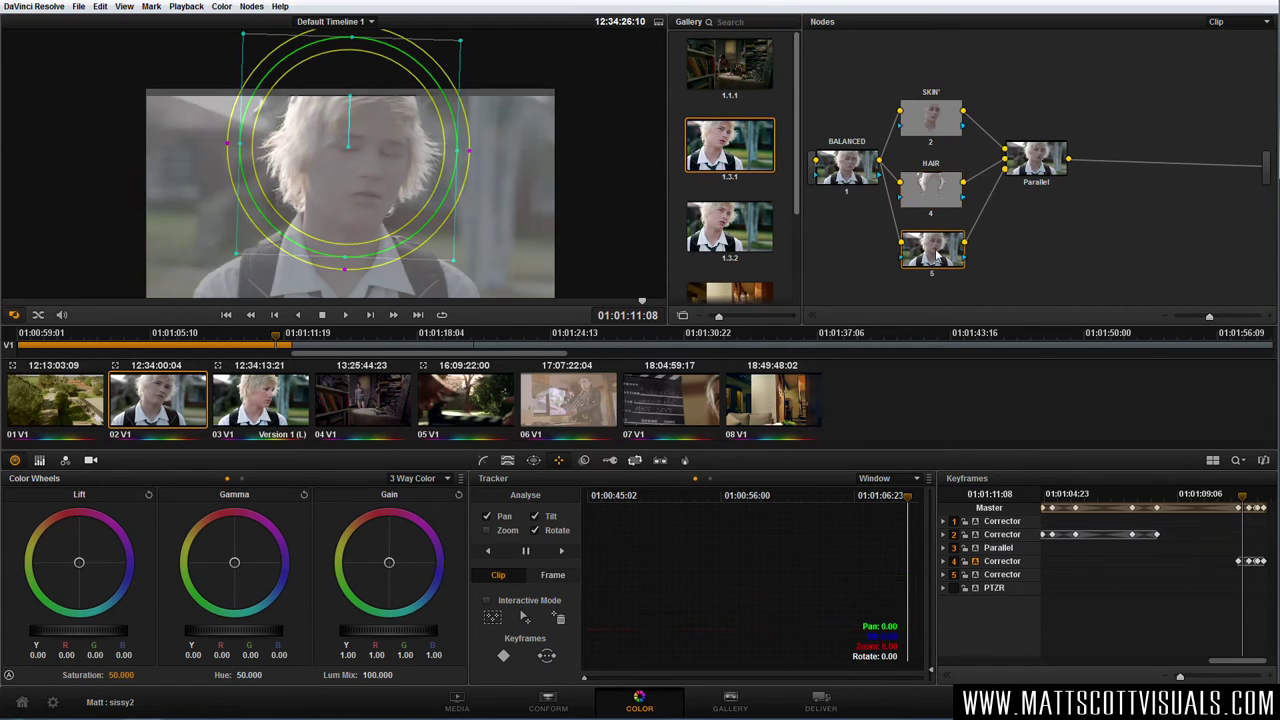
drag(938, 257, 953, 259)
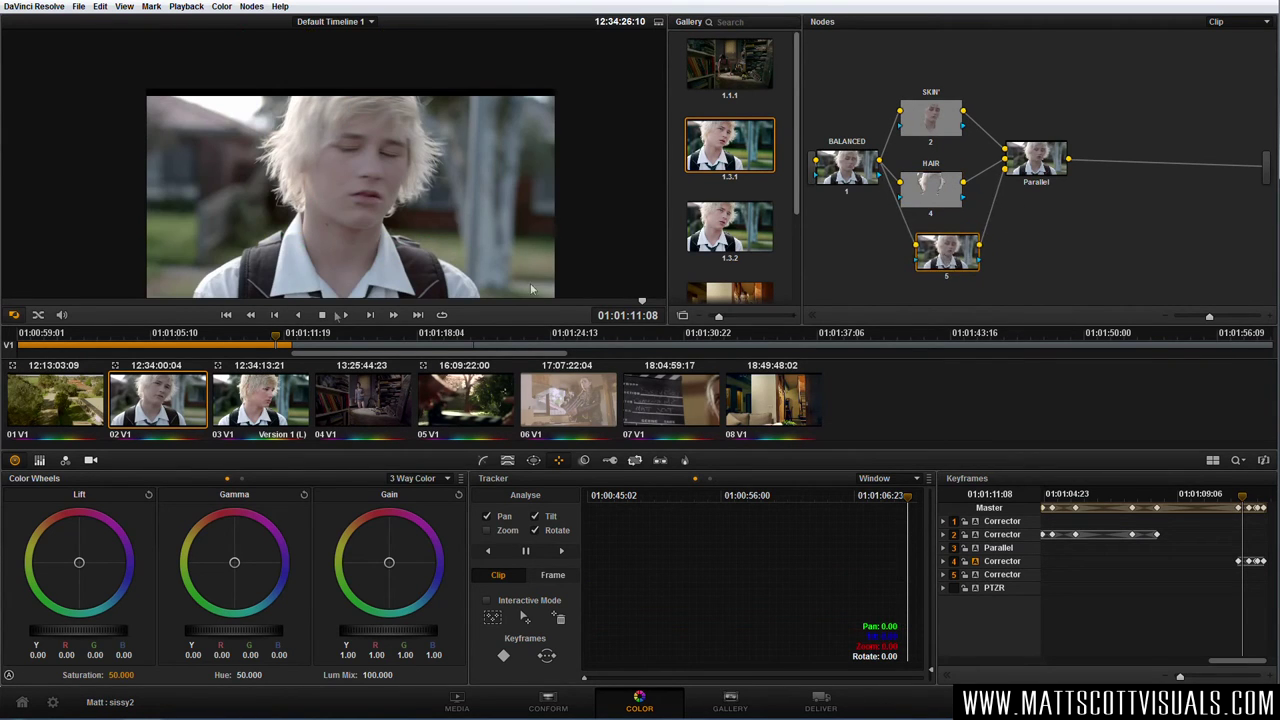
Add a circular window around both eyes on node 5 with size 8.30, aspect 86.89, pan 51.06, tilt 53.24 and rotation 10.28
scroll(377, 193, up, 3)
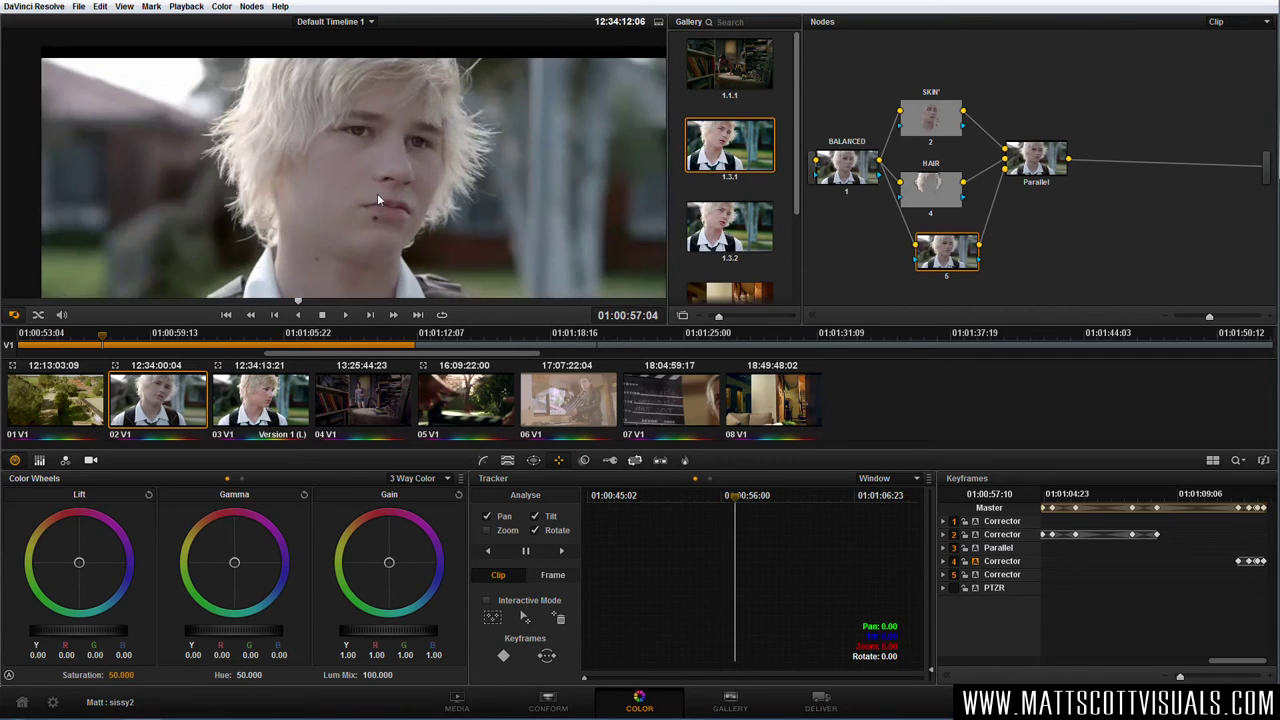
scroll(424, 197, down, 2)
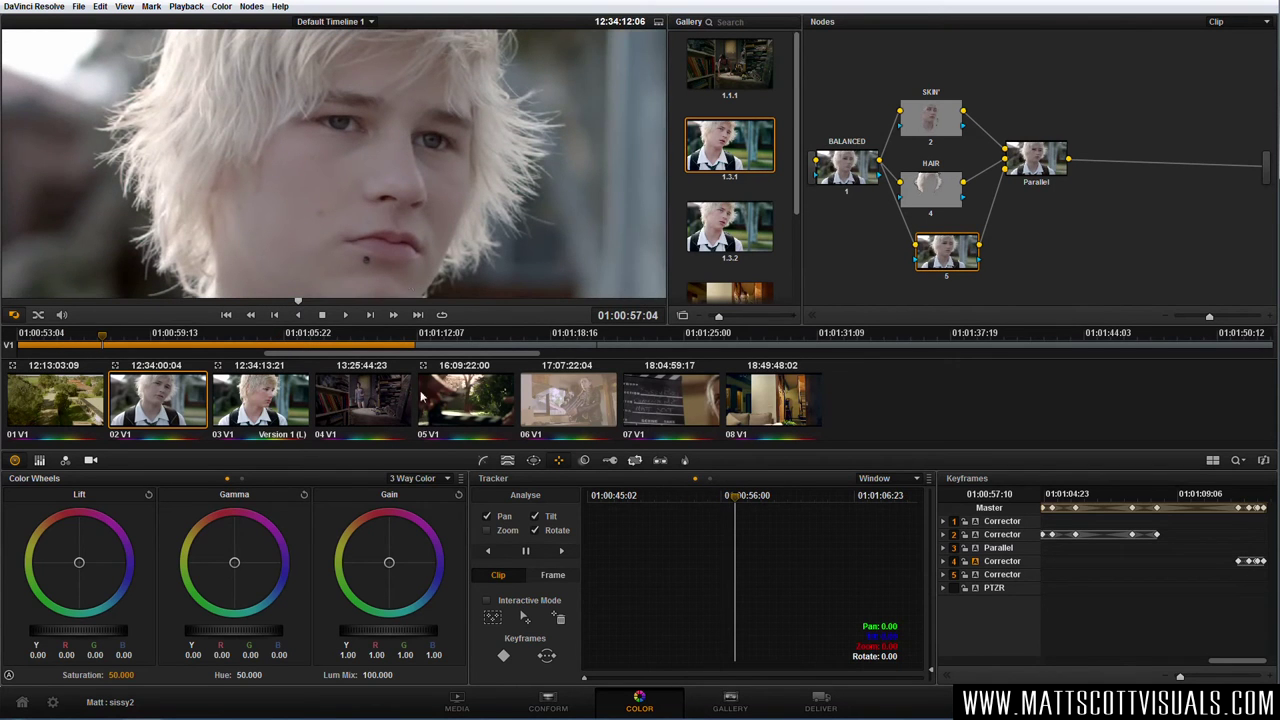
click(534, 461)
click(494, 527)
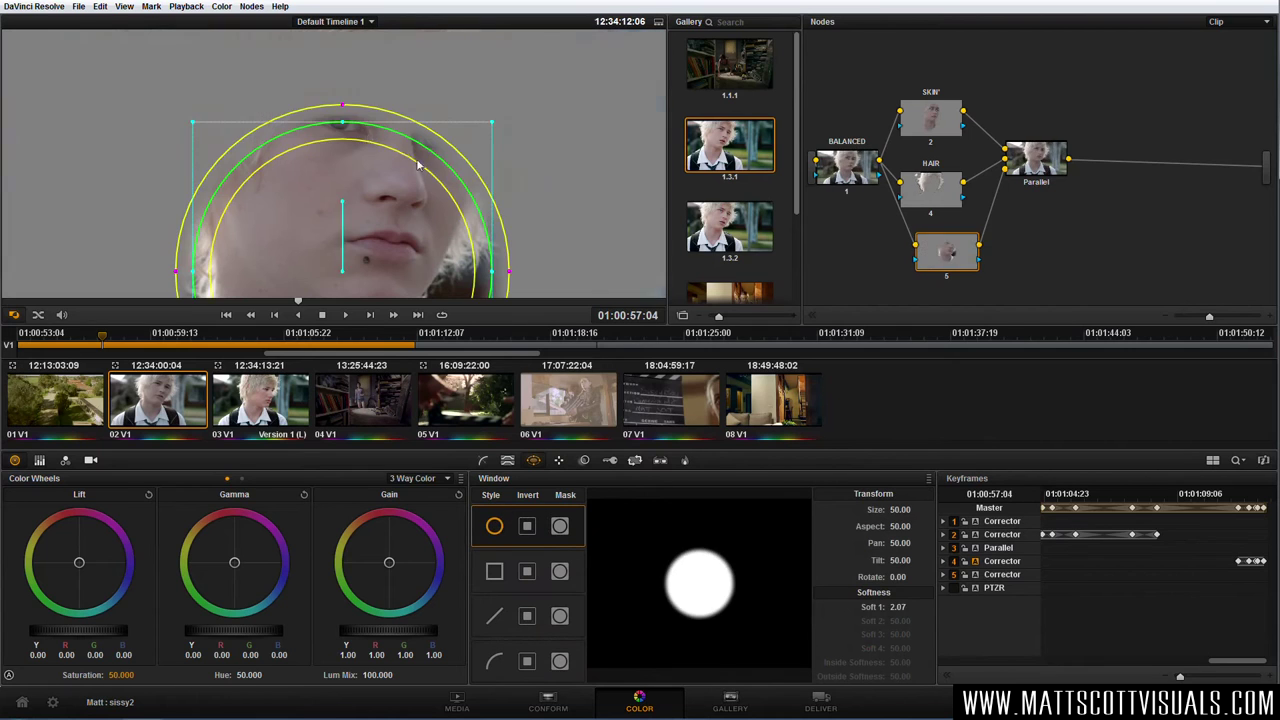
drag(342, 266, 389, 113)
drag(380, 233, 383, 130)
drag(499, 90, 452, 93)
mouse_move(383, 134)
mouse_down()
mouse_move(383, 104)
mouse_move(388, 152)
mouse_up()
drag(482, 168, 506, 170)
drag(386, 171, 390, 174)
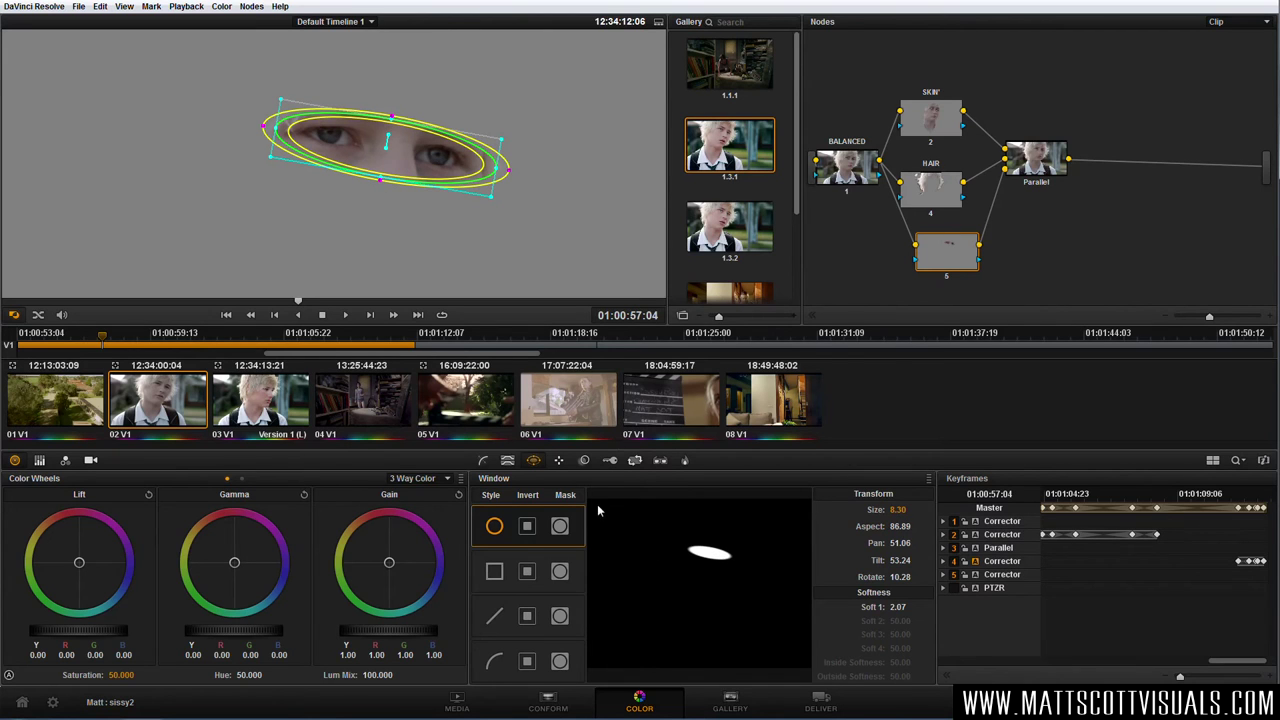
Track the eye window forward from 01:00:57:04 and check its fit back at 01:01:02:11
click(559, 461)
click(561, 551)
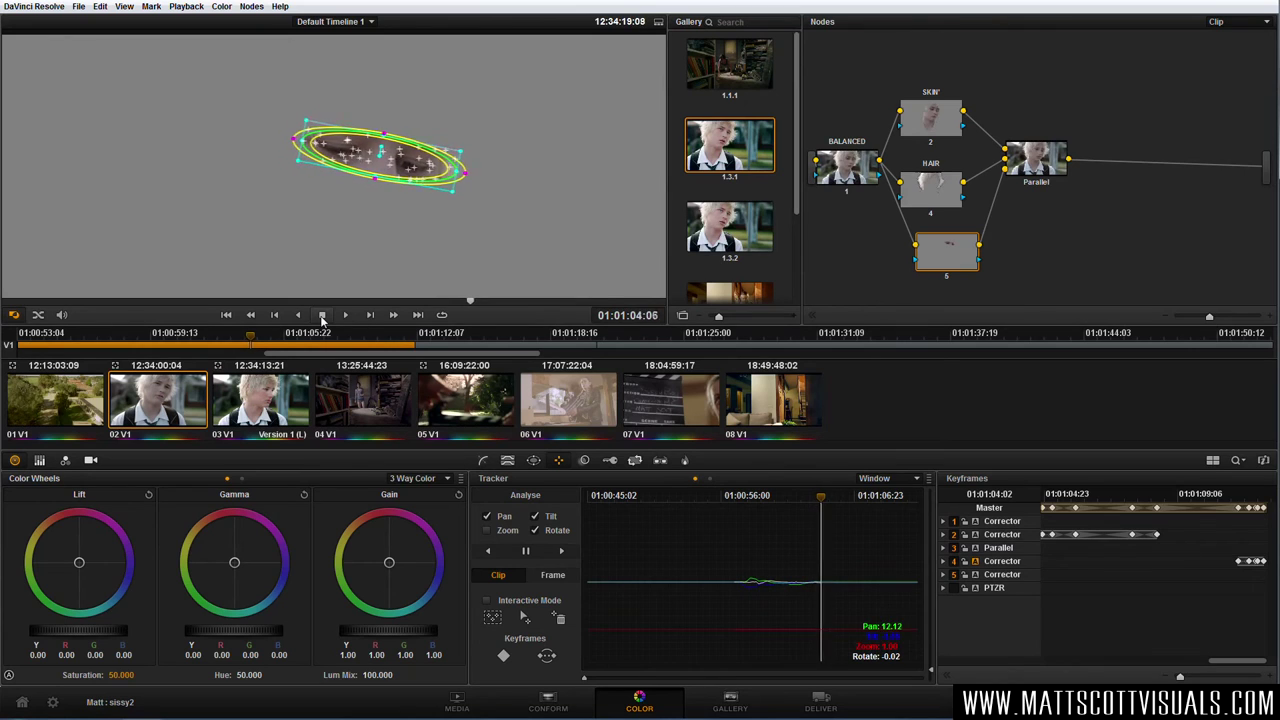
click(815, 498)
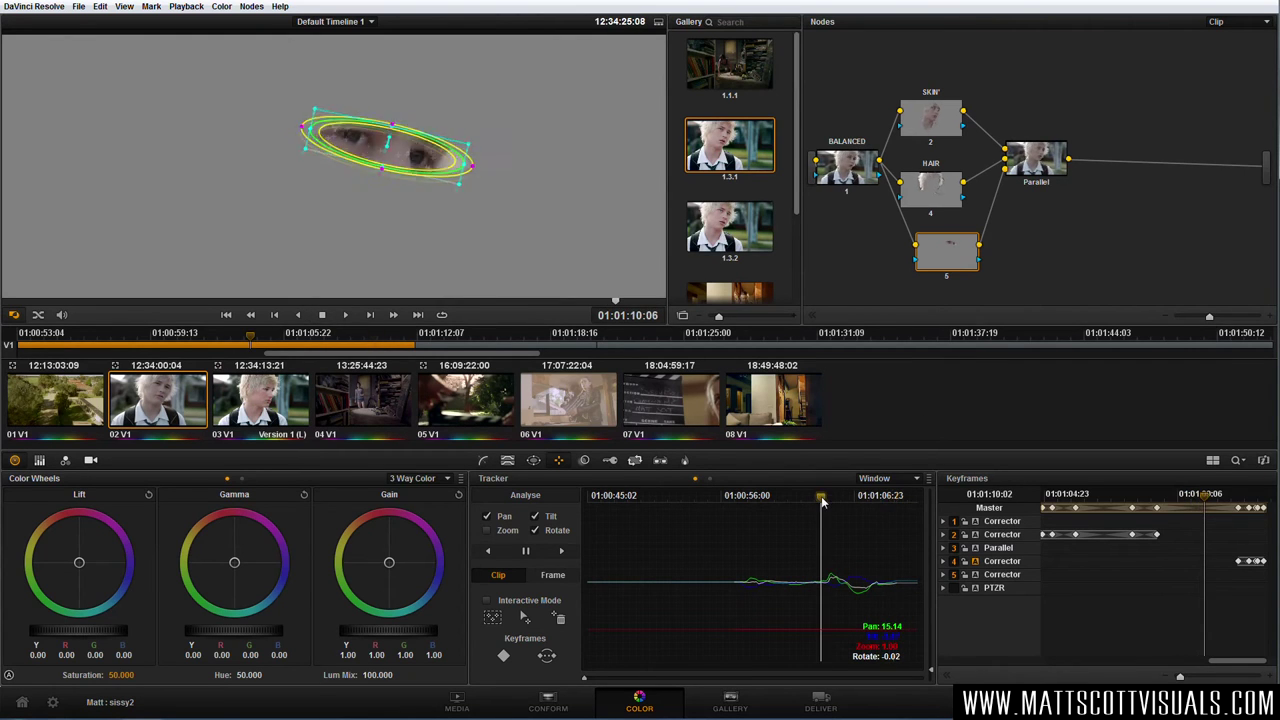
drag(812, 500, 800, 503)
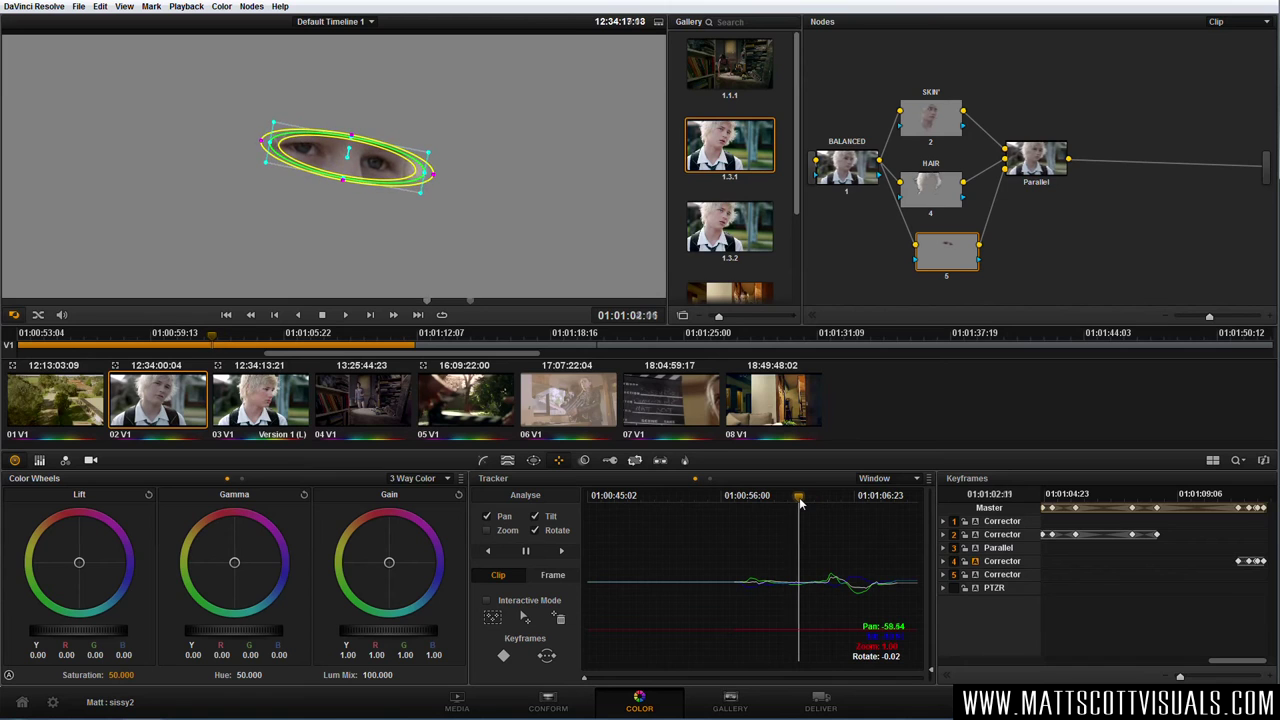
Key the iris colour on node 5 with the HSL qualifier and narrow the eye window to aspect 83.56 and pan 50.97
click(508, 461)
click(913, 627)
click(913, 627)
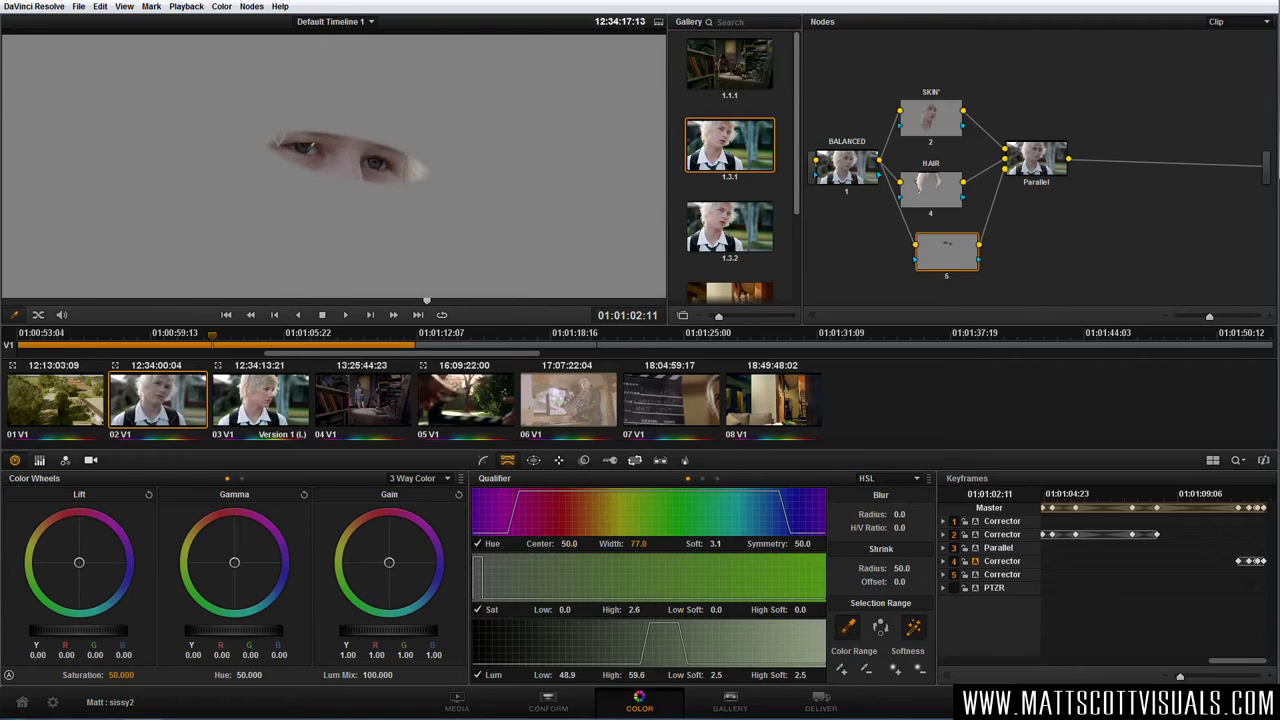
click(313, 143)
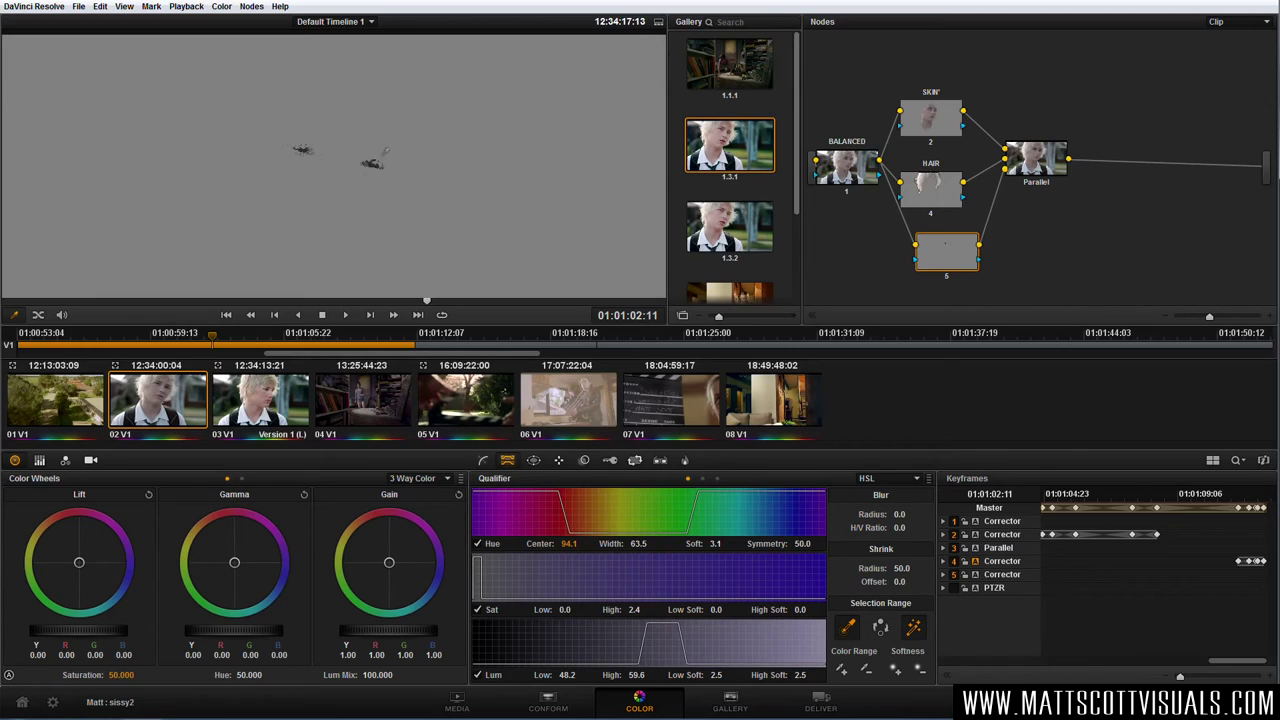
click(534, 461)
drag(425, 177, 372, 164)
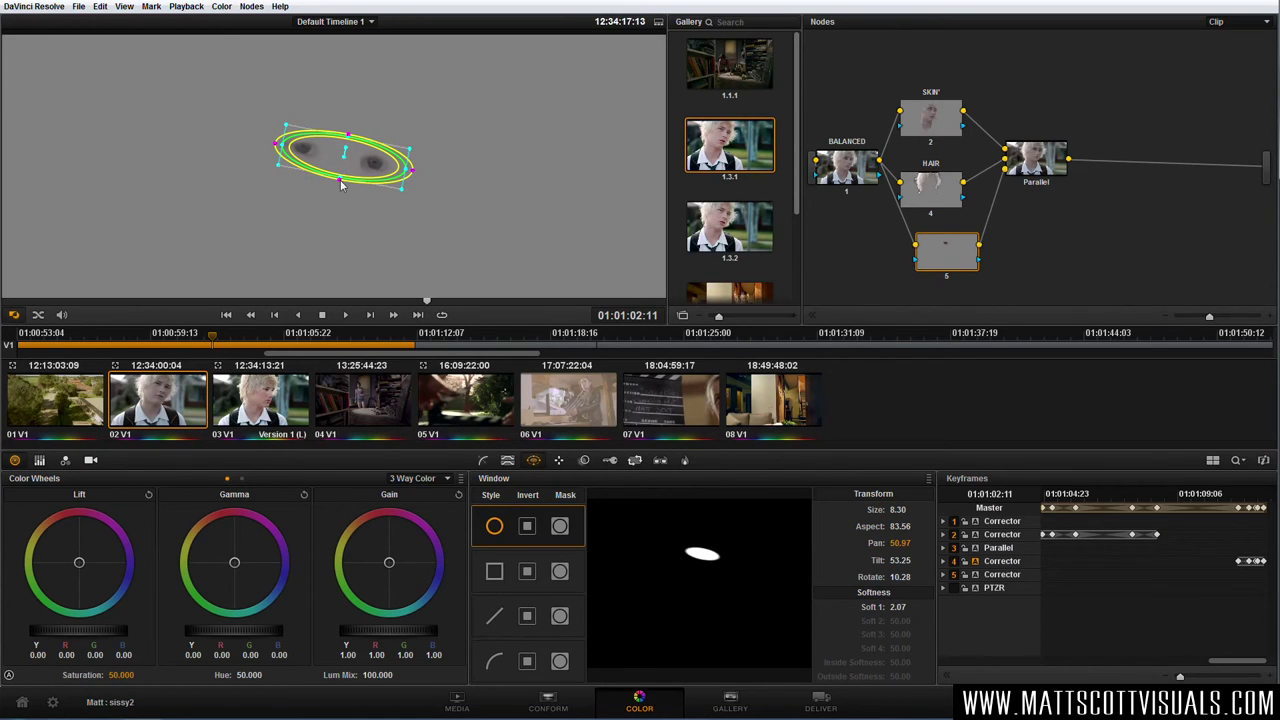
Line node 5 up below the HAIR node and label it EYES
drag(944, 265, 930, 279)
right_click(930, 279)
click(1015, 291)
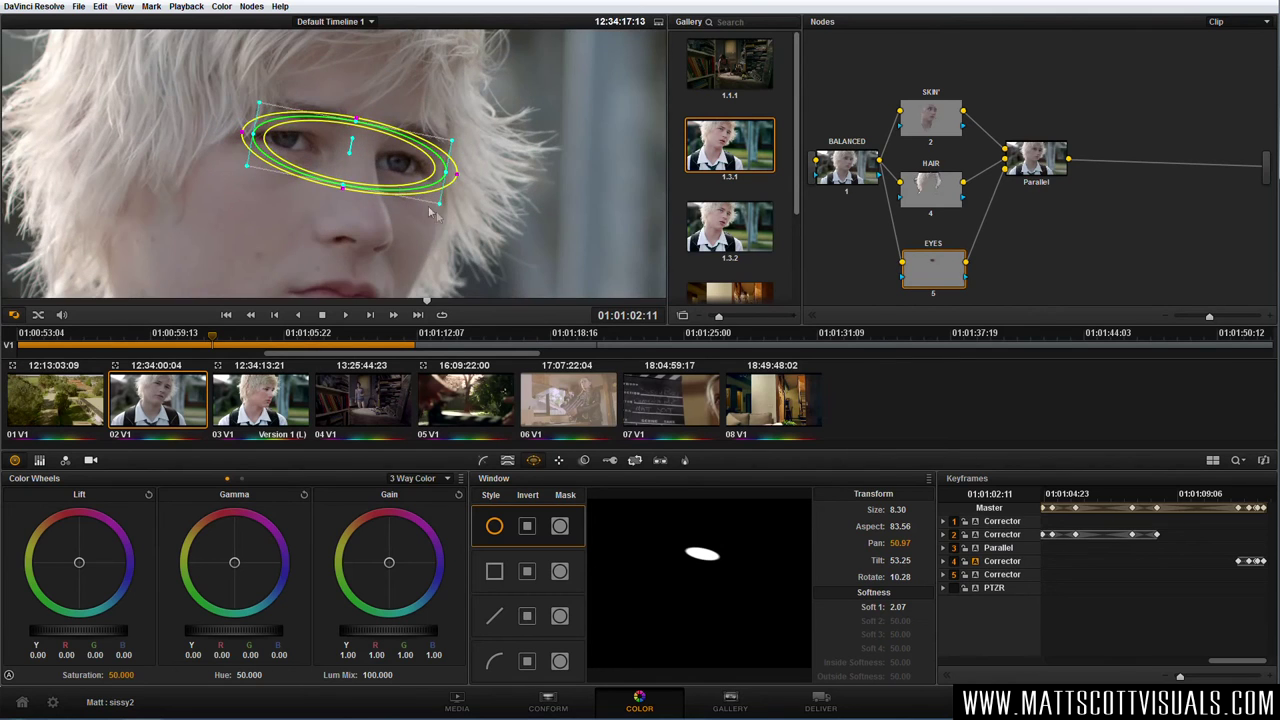
Hide the viewer's window overlay and brighten the eyes toward blue, with gain Y 1.34, R 1.28, G 1.35 and B 1.47
click(14, 315)
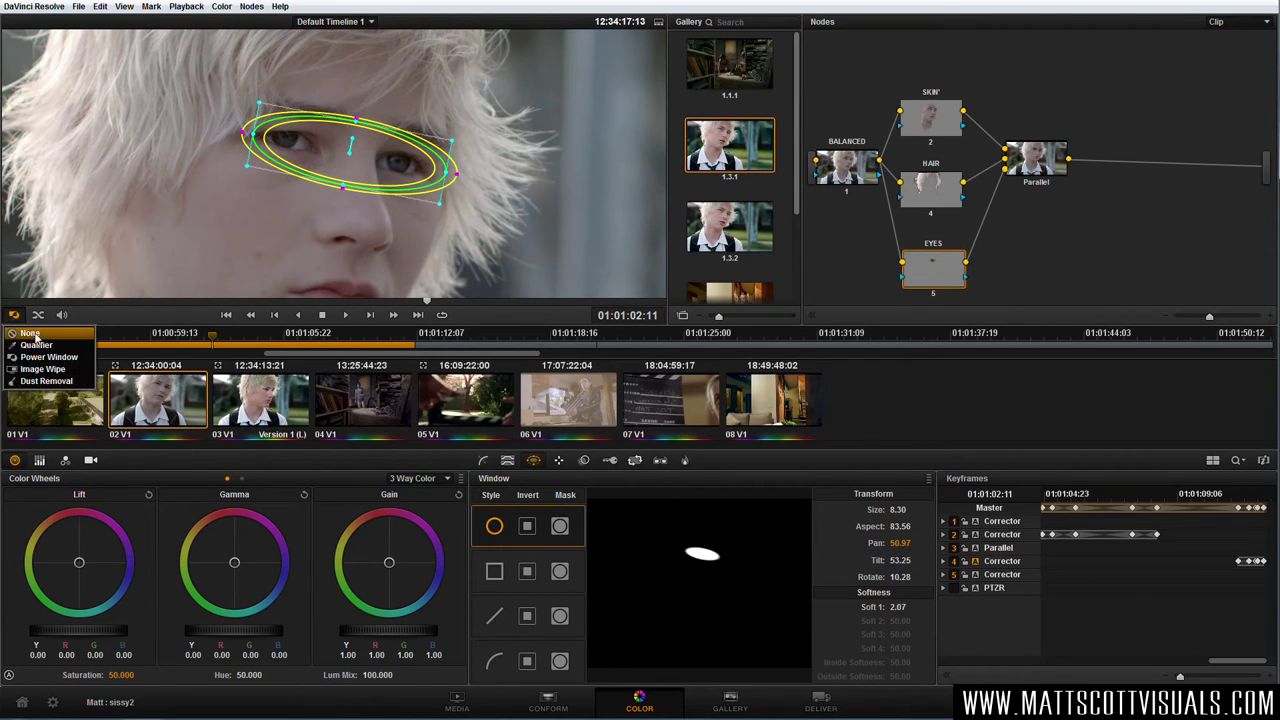
click(30, 328)
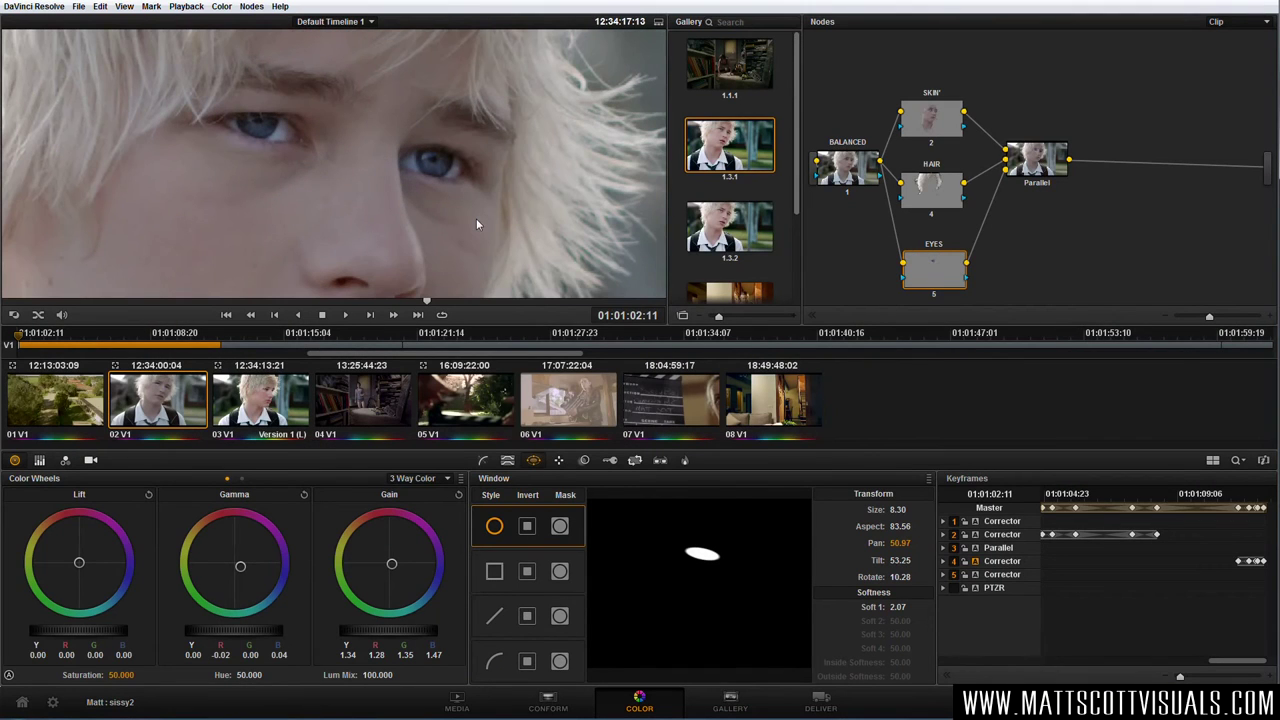
Compare the eyes with the EYES node disabled and enabled, in close-up and in the wider frame
key(ctrl+d)
key(ctrl+d)
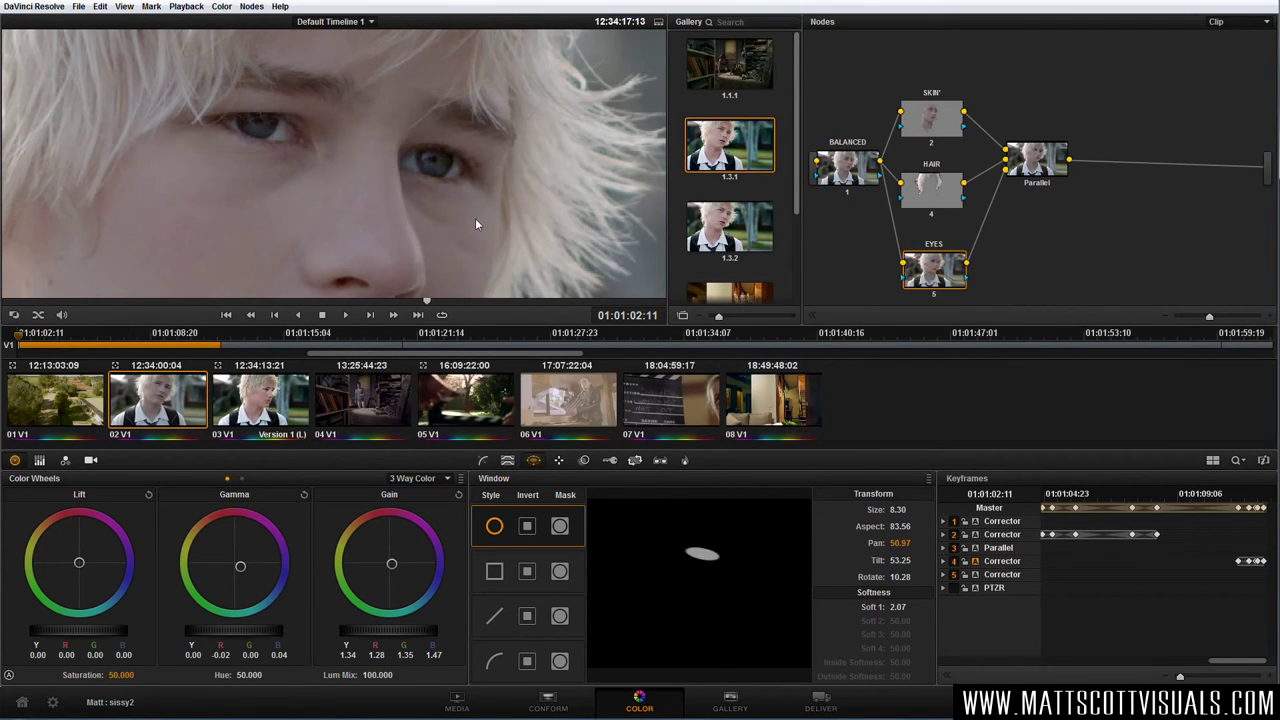
key(ctrl+d)
key(ctrl+d)
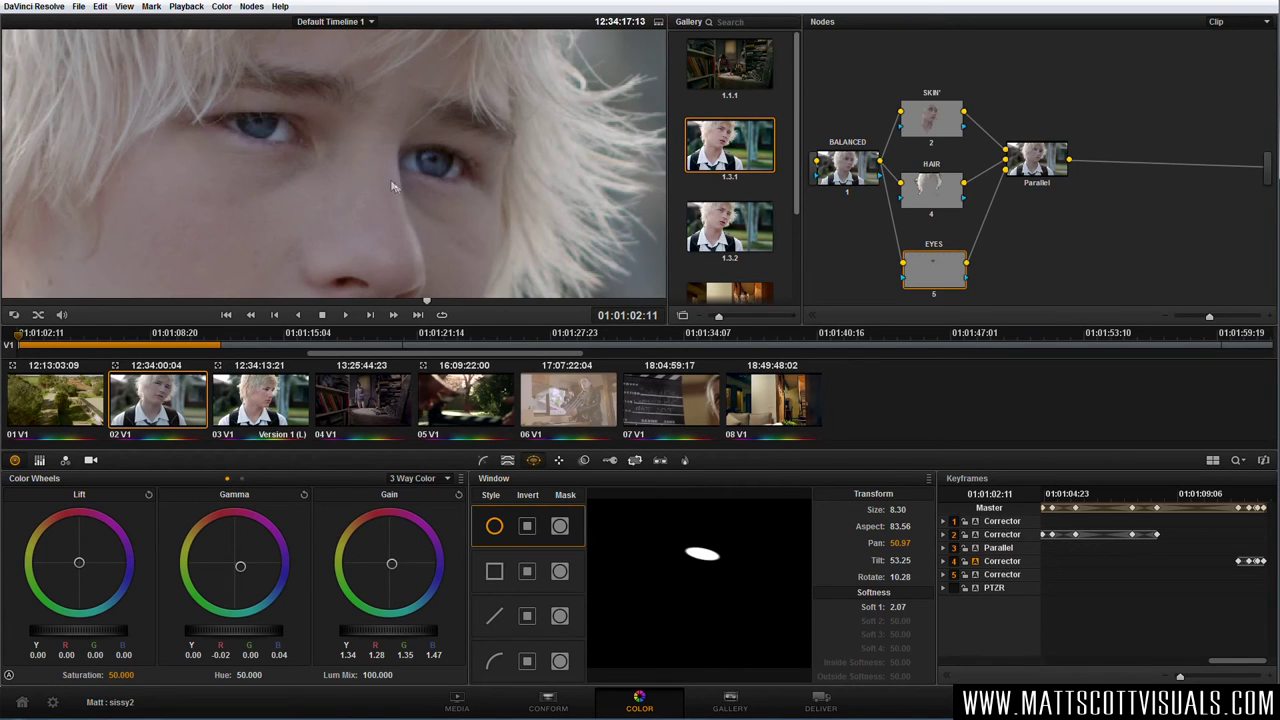
scroll(393, 185, down, 6)
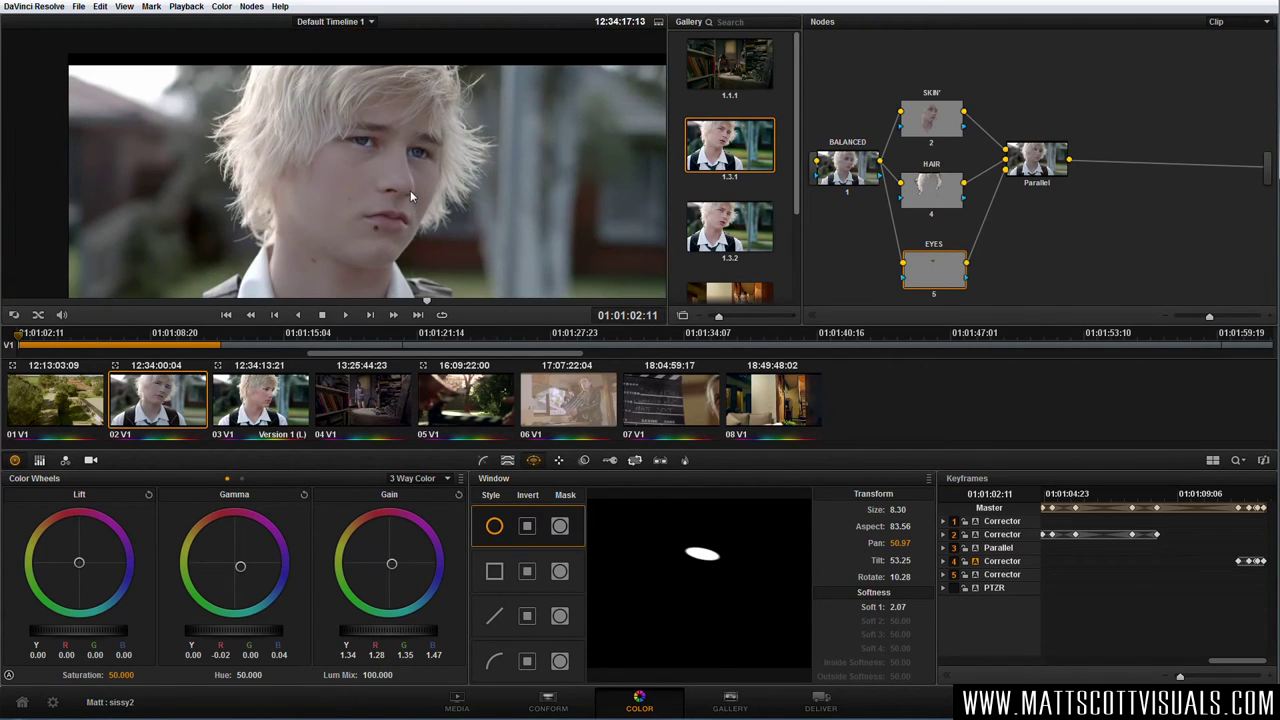
scroll(410, 190, down, 4)
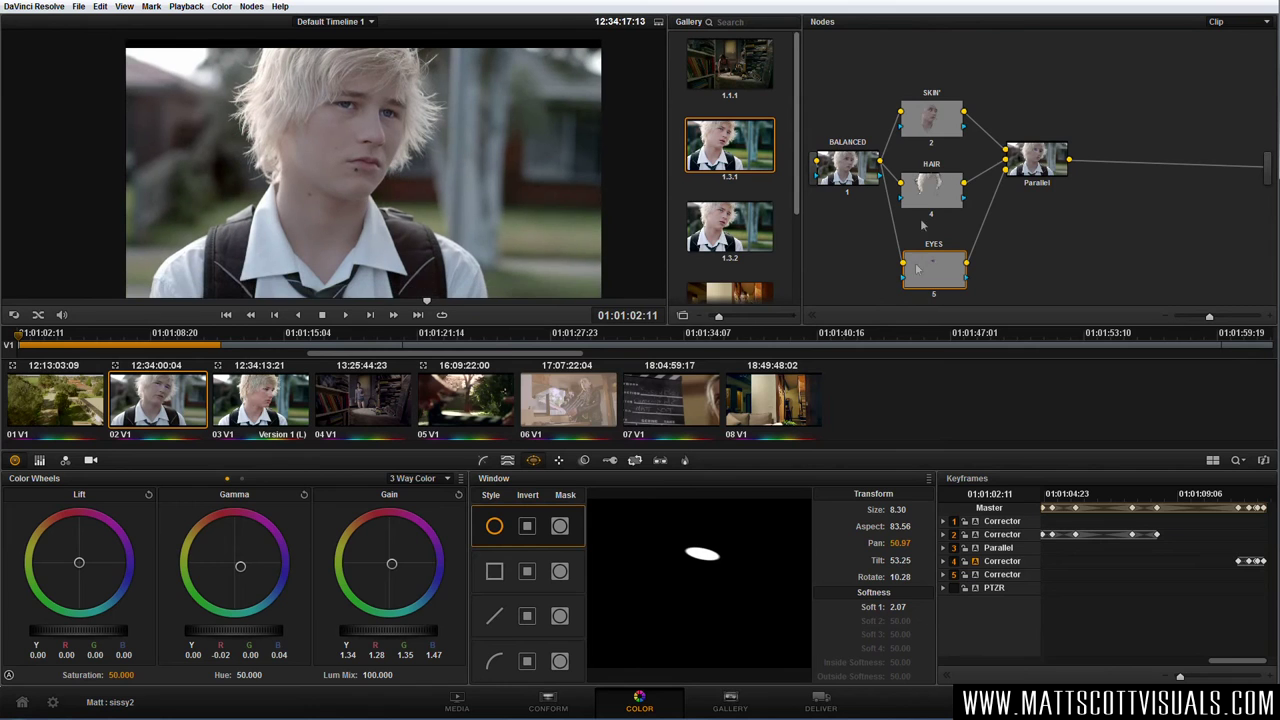
Align the HAIR and EYES nodes in the graph and move the Parallel node closer to them
click(930, 120)
click(940, 182)
click(934, 285)
drag(927, 282, 924, 275)
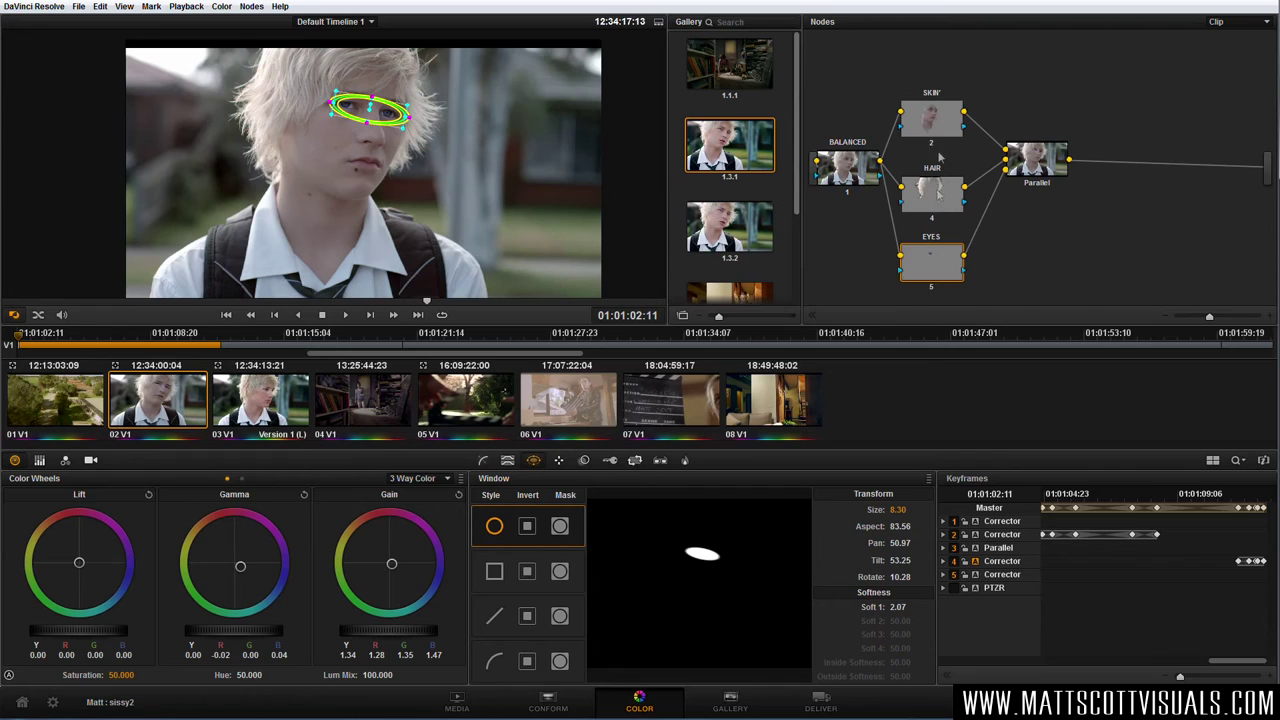
drag(1046, 172, 1025, 198)
click(1025, 198)
right_click(1025, 195)
click(1017, 192)
drag(1016, 194, 1010, 183)
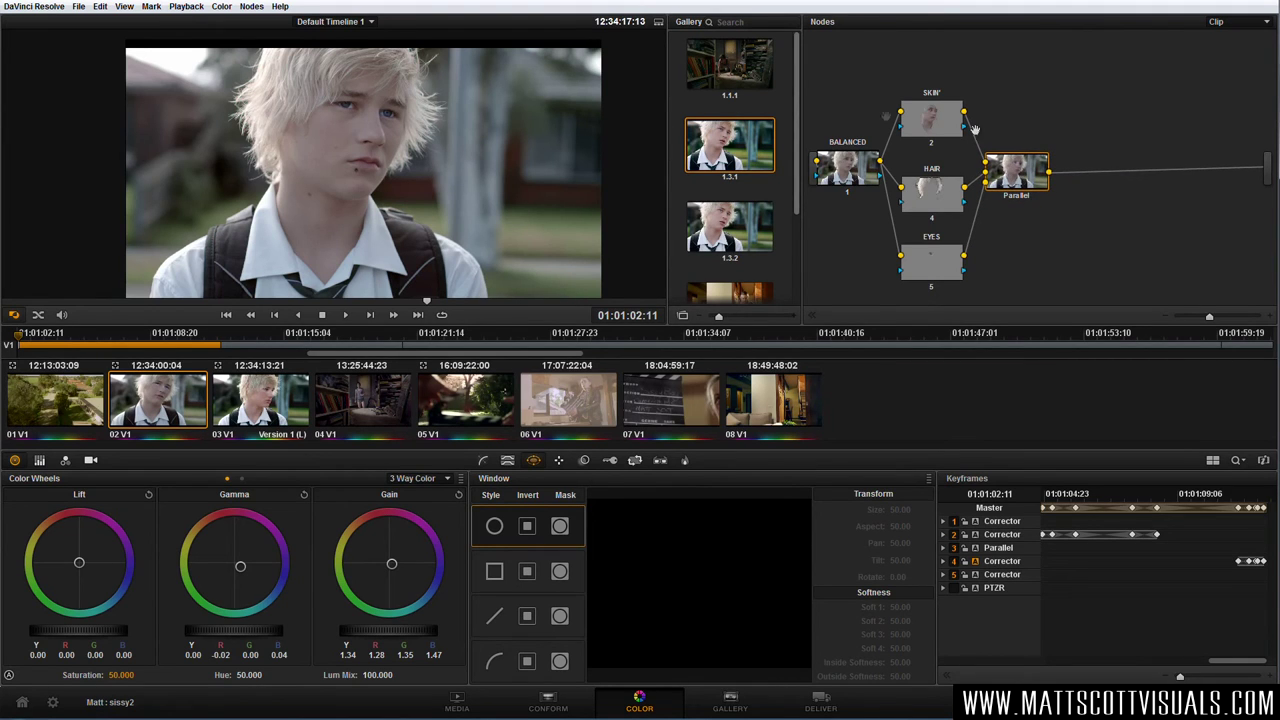
Move the SKIN, HAIR and EYES nodes up in the graph to leave room for another node, and fit the frame in the viewer
click(843, 174)
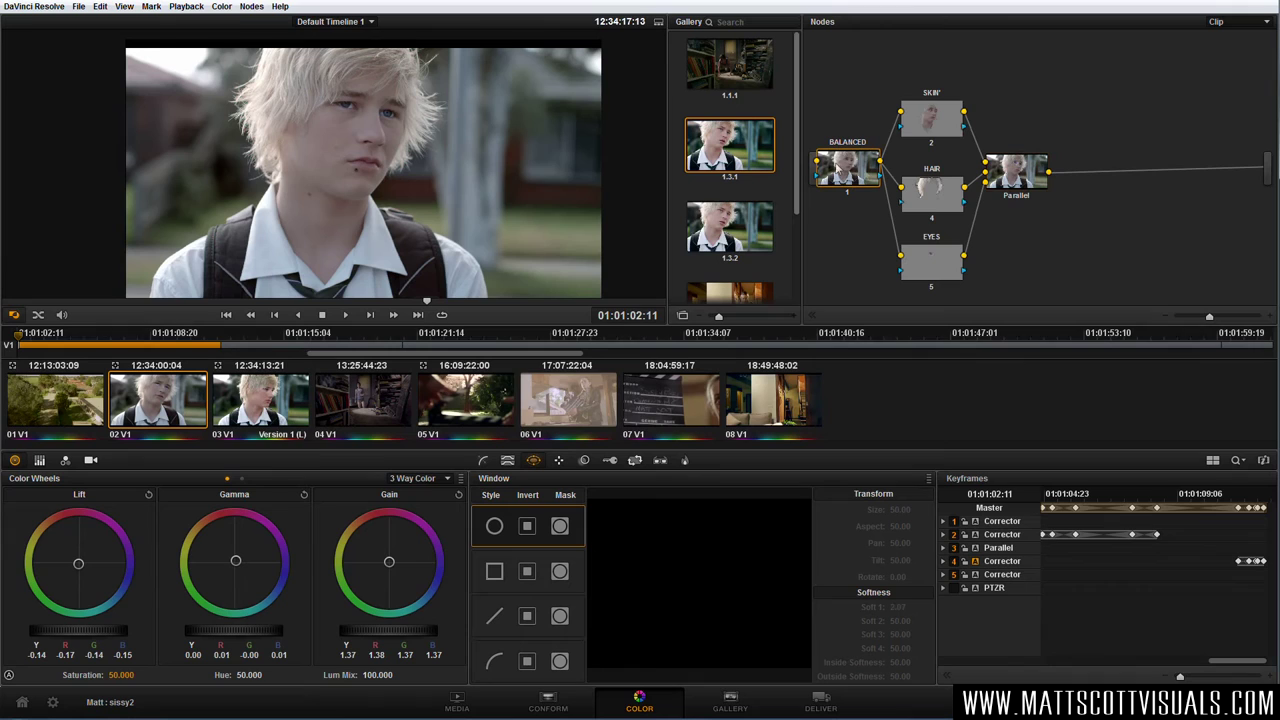
click(1019, 182)
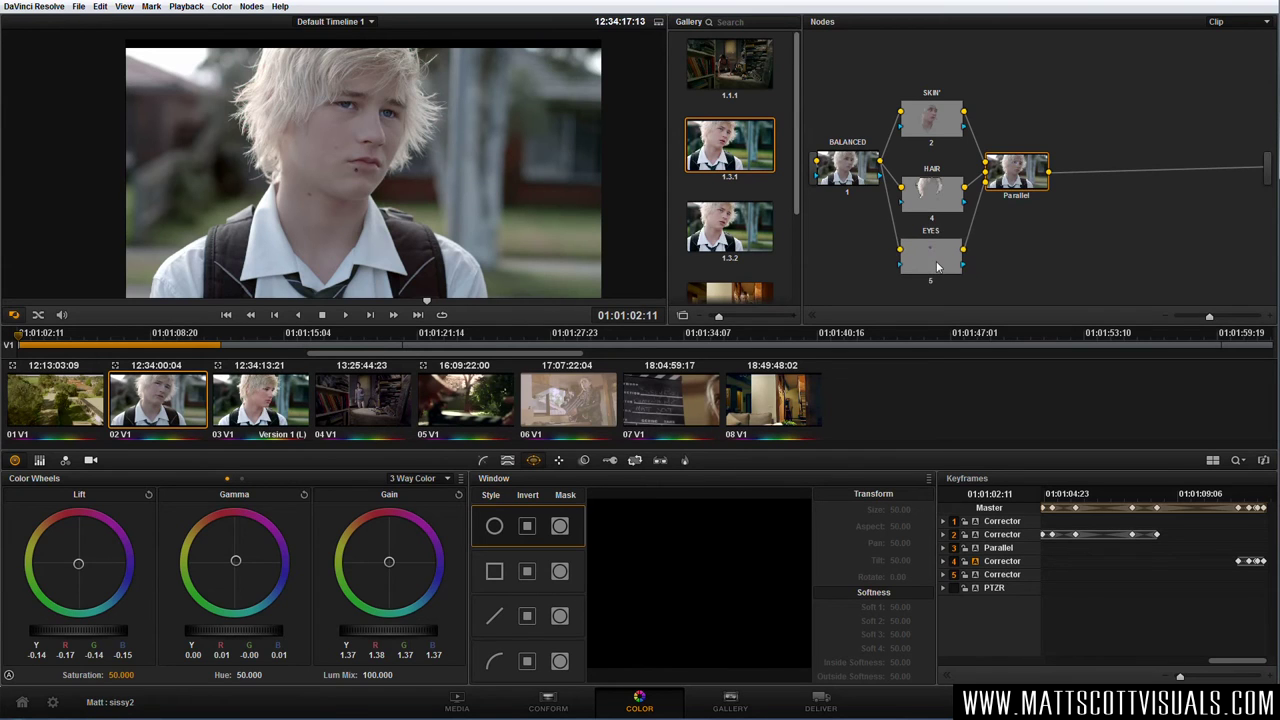
drag(943, 256, 970, 172)
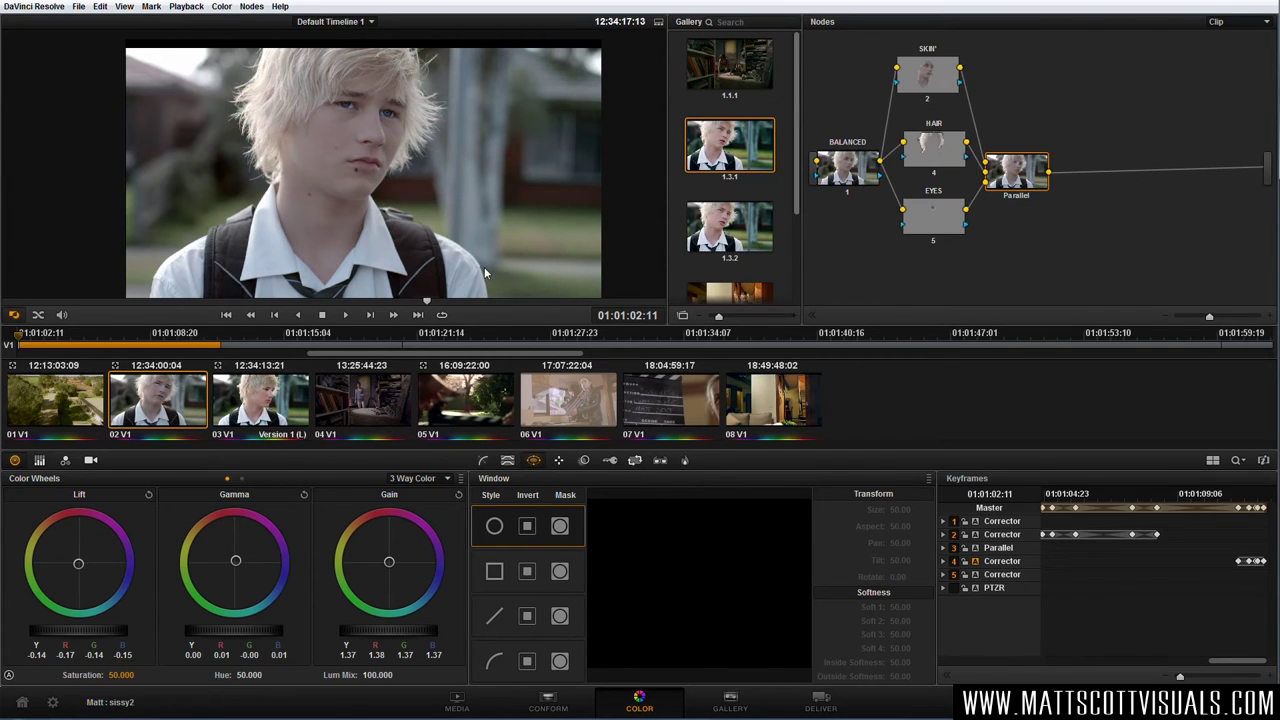
scroll(370, 266, down, 2)
scroll(370, 266, up, 1)
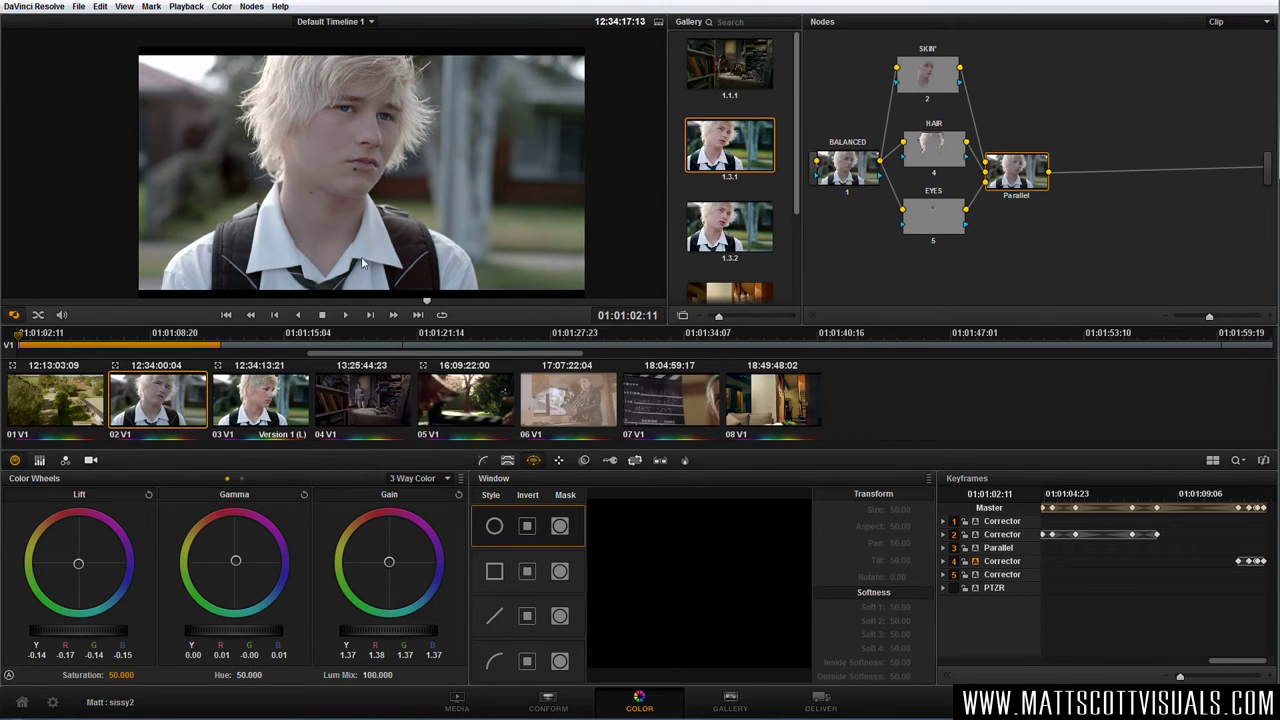
Add a fourth parallel node from the SKIN node, place it below EYES and label it SHIRT
click(943, 224)
click(940, 74)
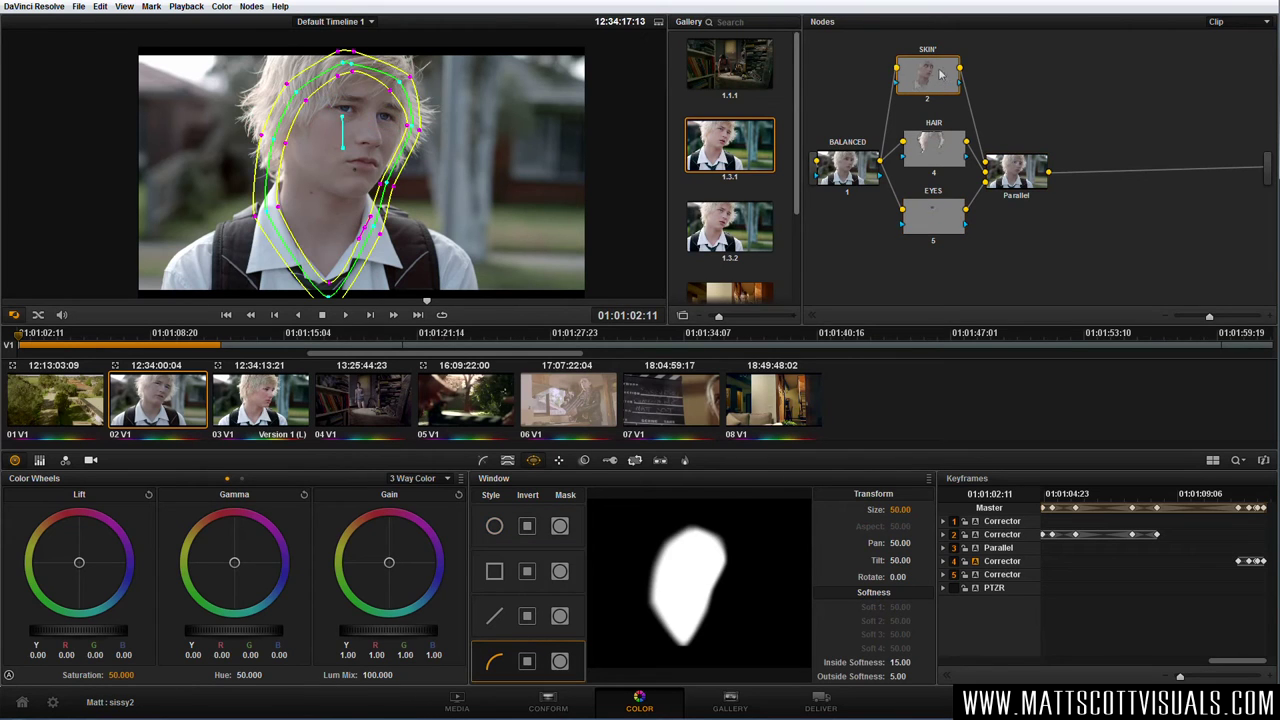
click(251, 7)
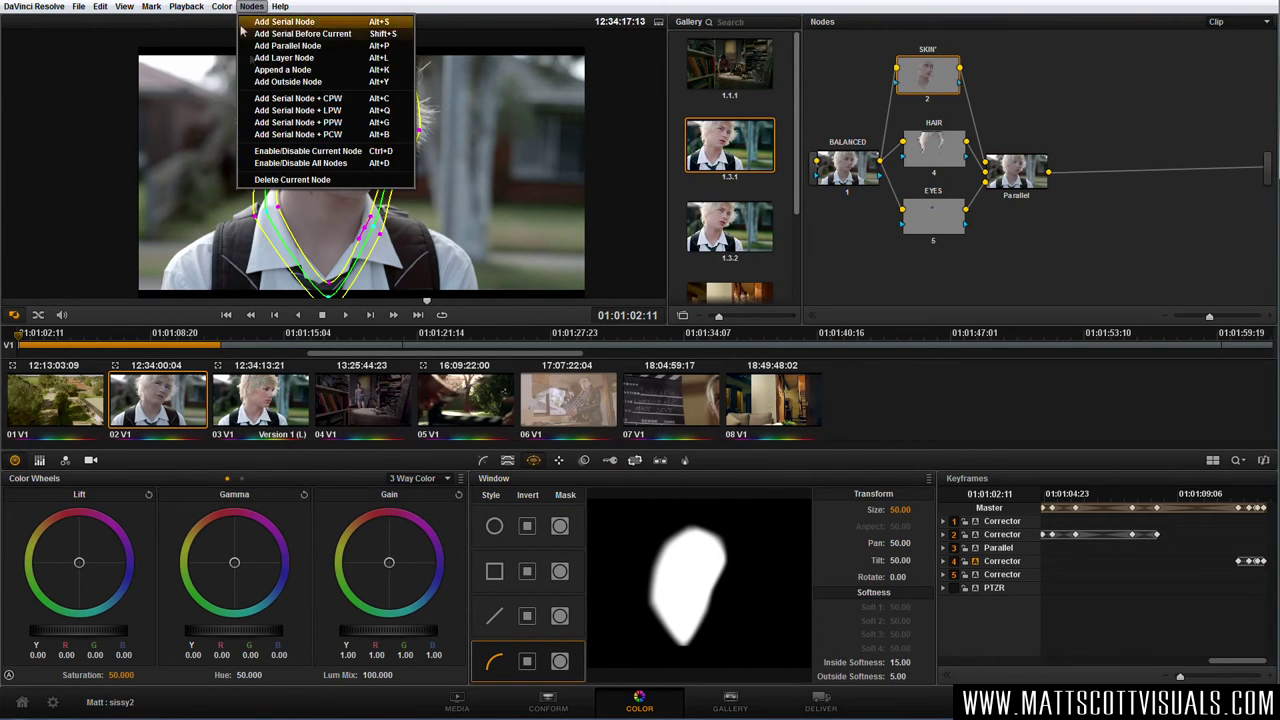
click(290, 46)
drag(924, 278, 930, 253)
right_click(936, 272)
click(980, 286)
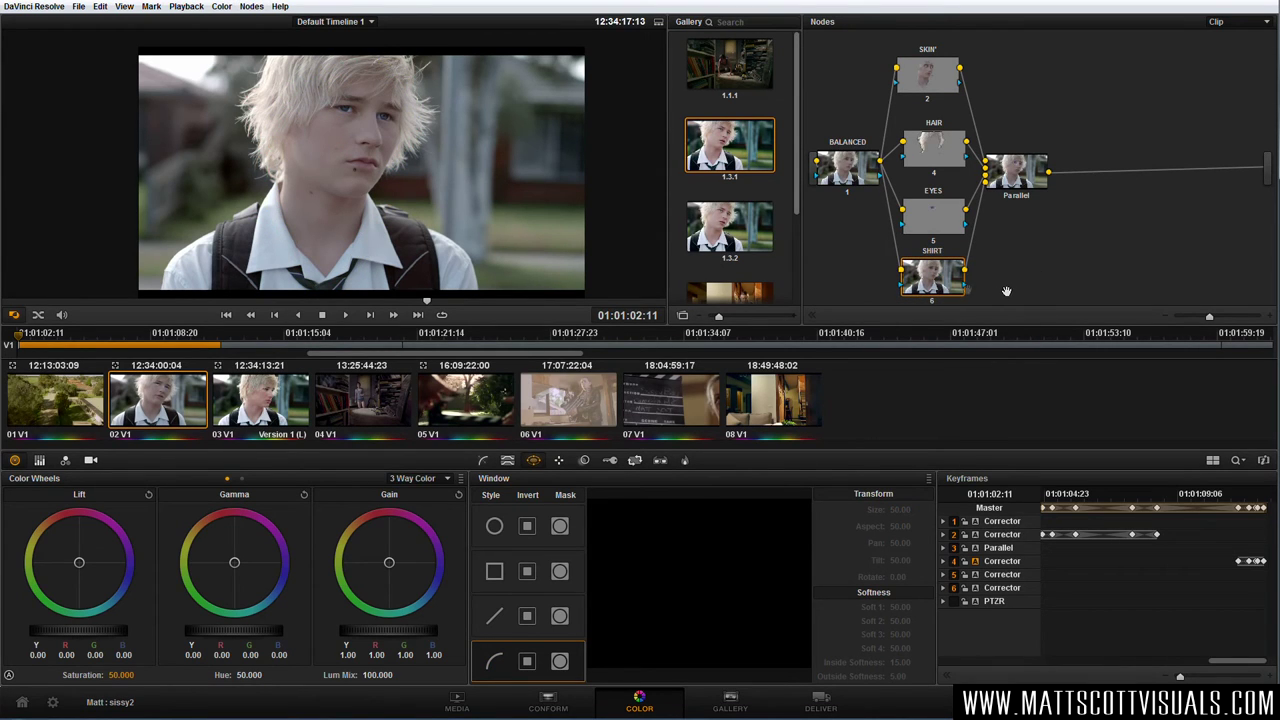
Sample the white shirt collar with the qualifier on the SHIRT node, show the matte highlight and raise the luminance high limit to 97.1
click(508, 461)
click(912, 630)
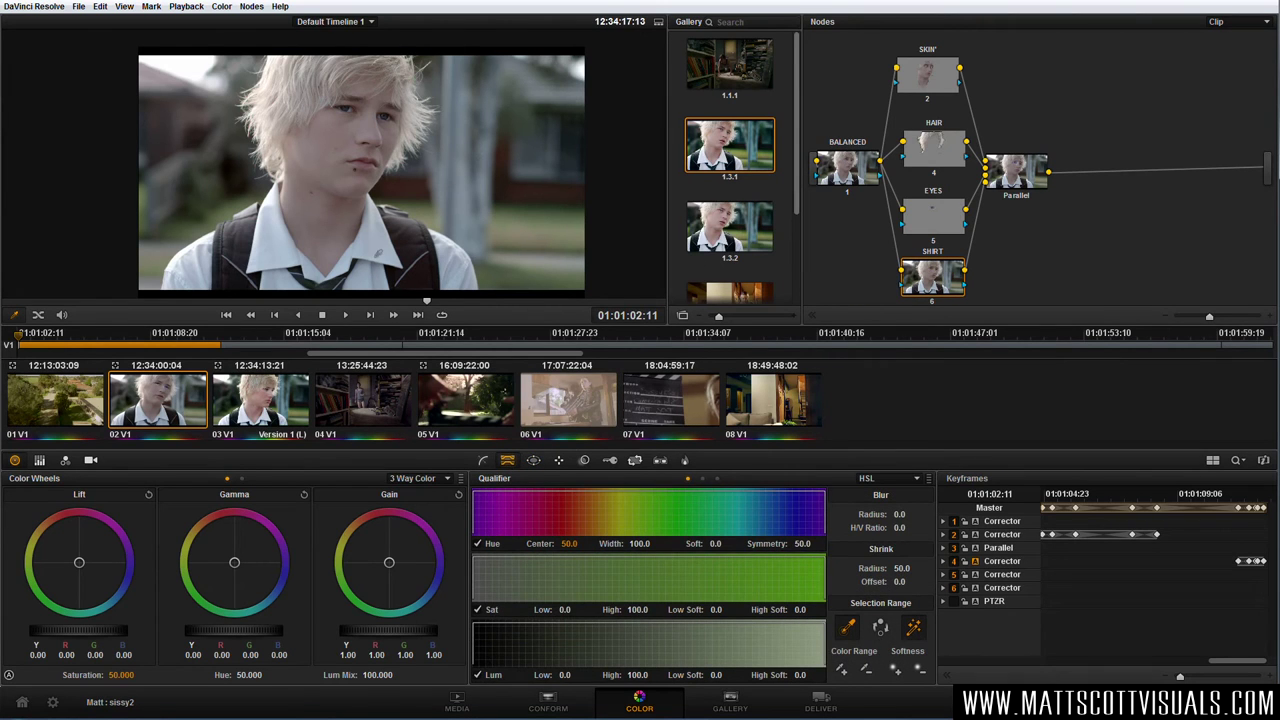
click(330, 235)
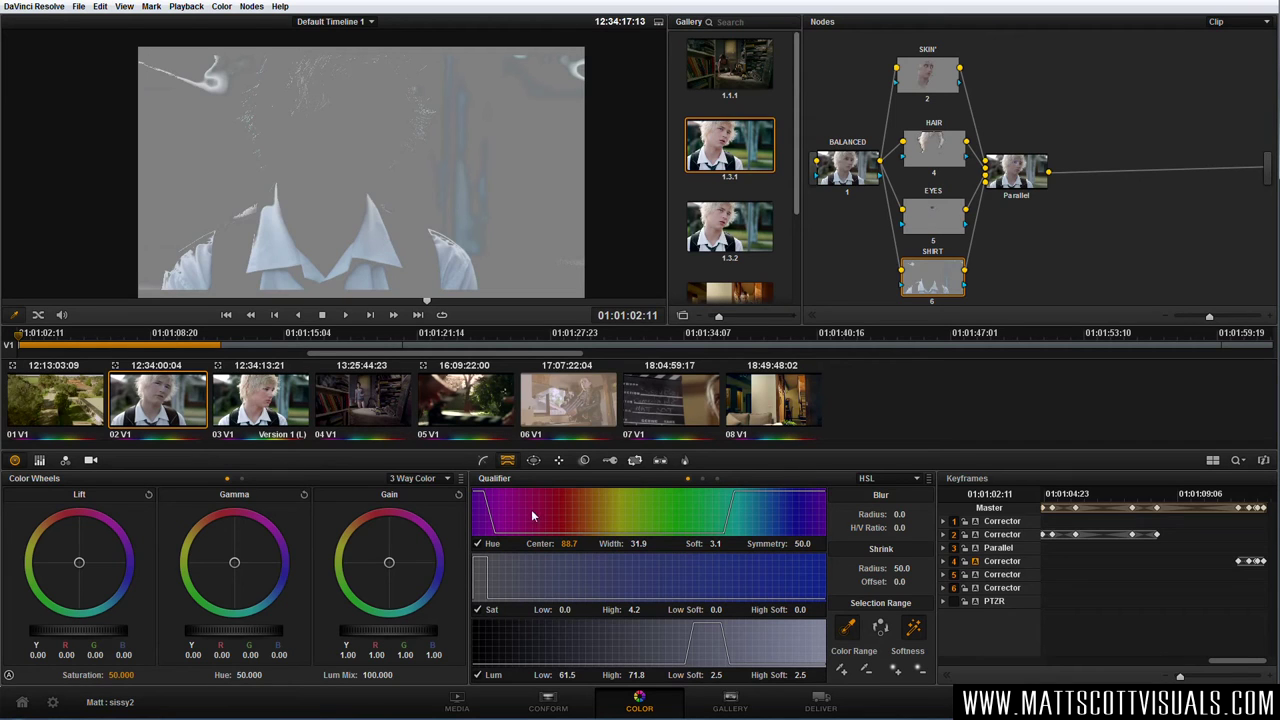
drag(637, 676, 649, 675)
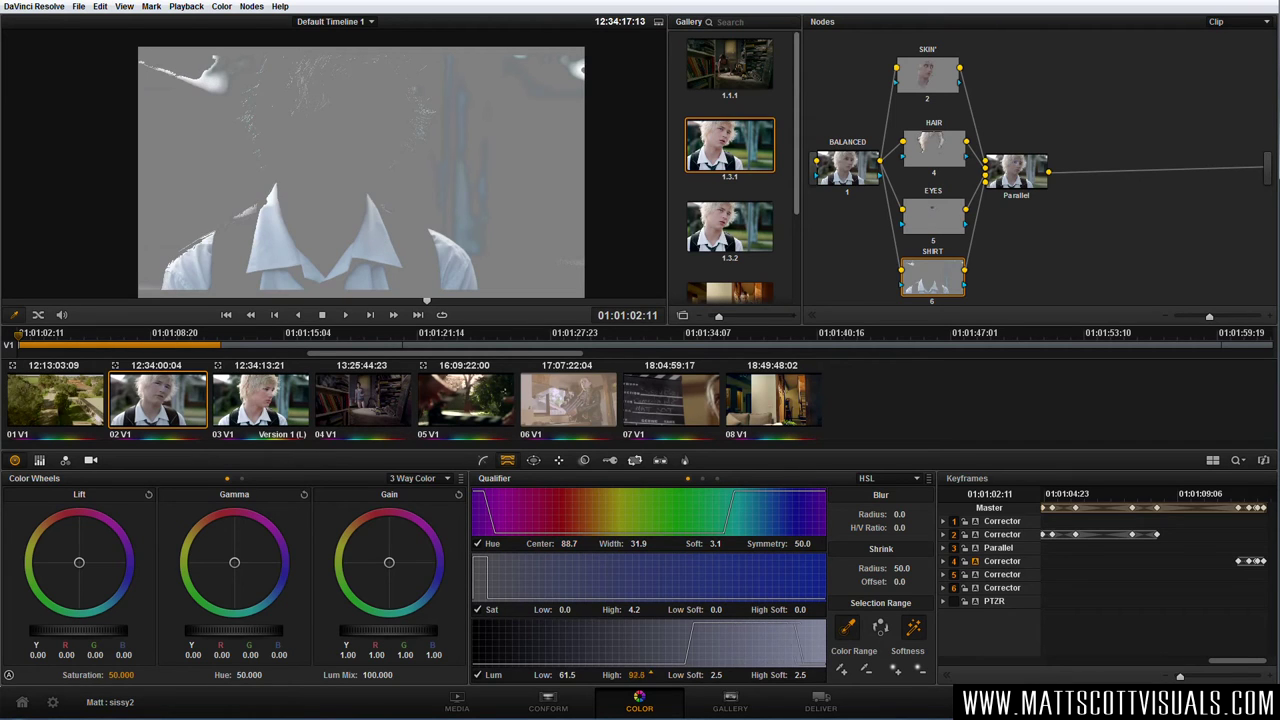
Compare the shirt selection with the hue qualification disabled and enabled
click(478, 543)
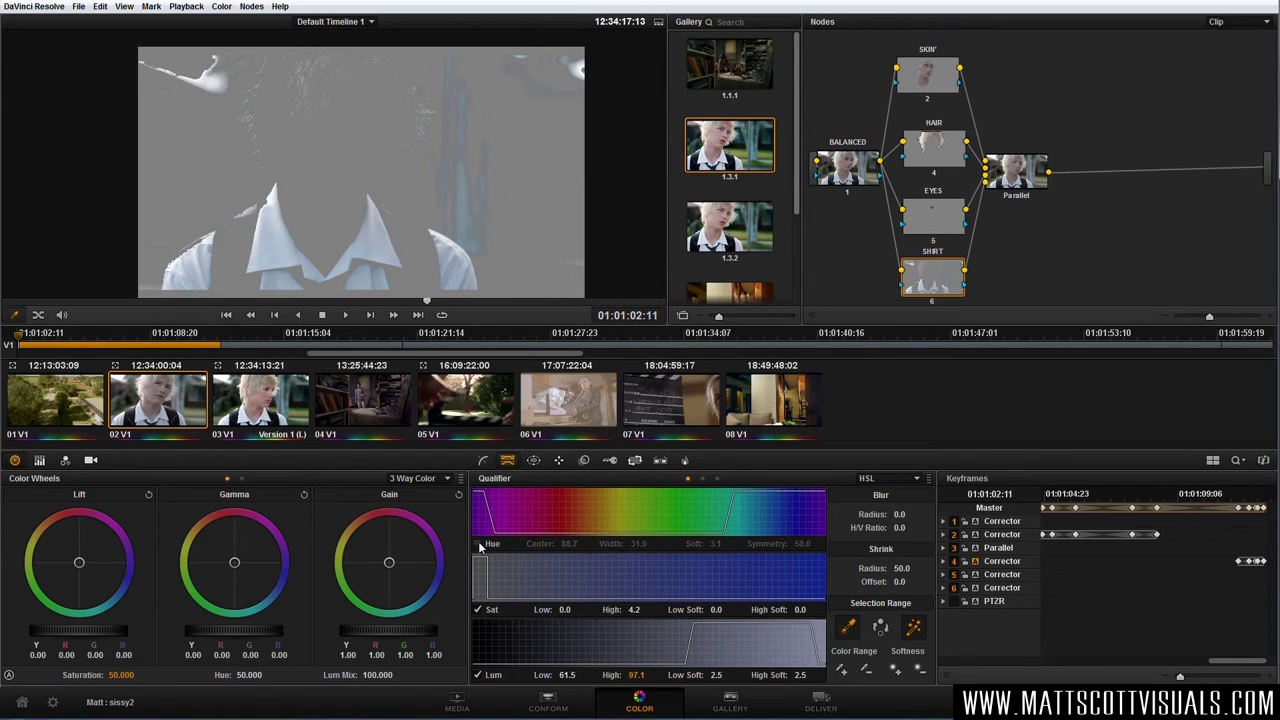
click(478, 543)
click(478, 543)
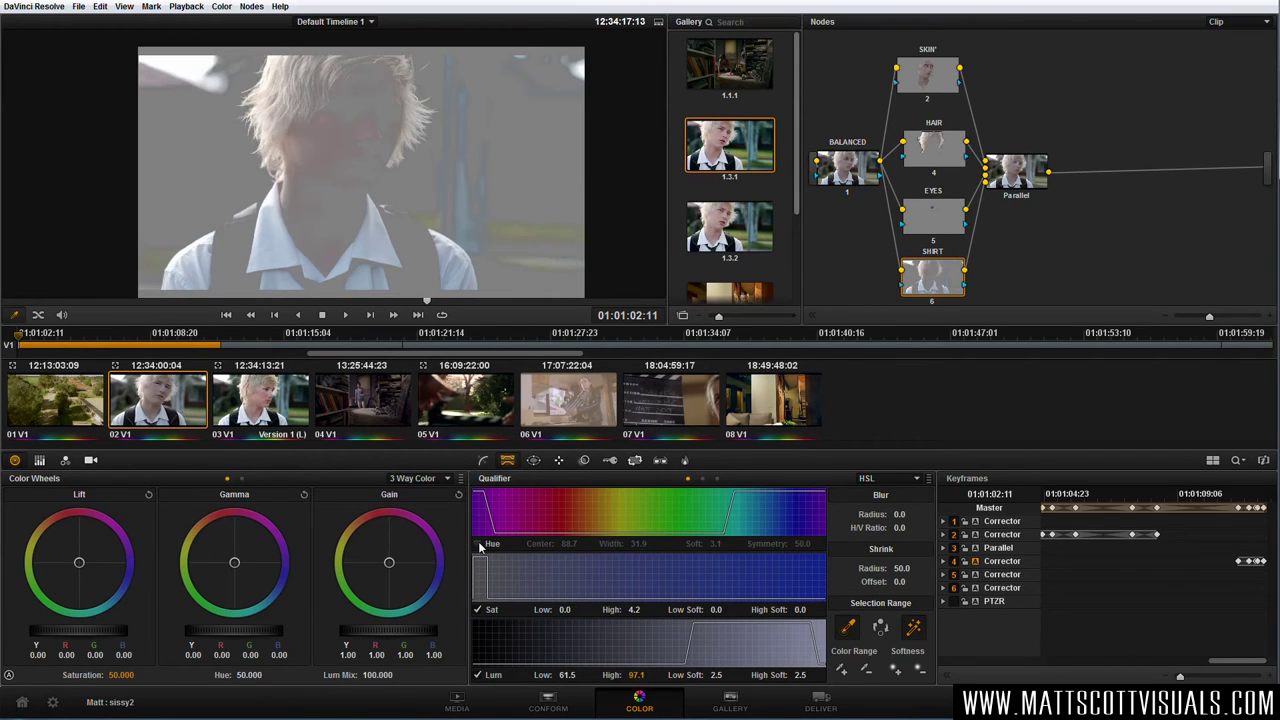
click(478, 543)
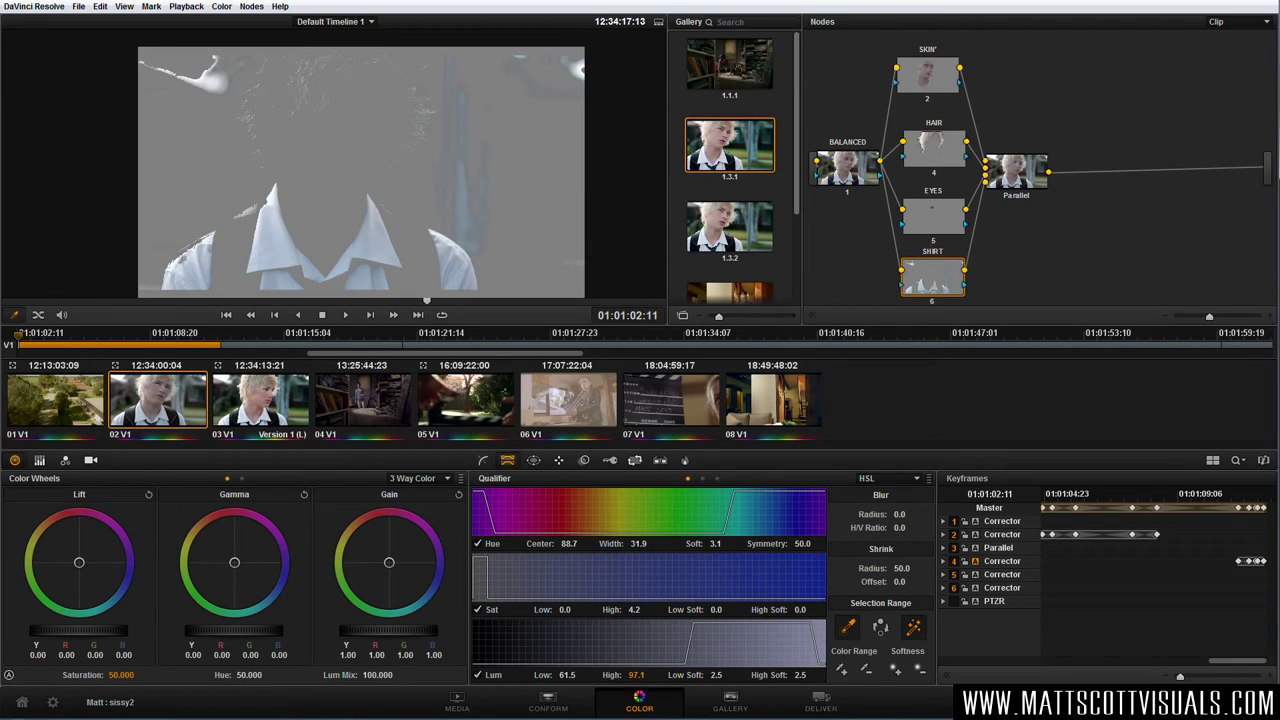
scroll(370, 165, up, 3)
Disable the hue qualification and widen the shirt's luminance range to 60.4–100.0 with high softness 0.0
click(478, 545)
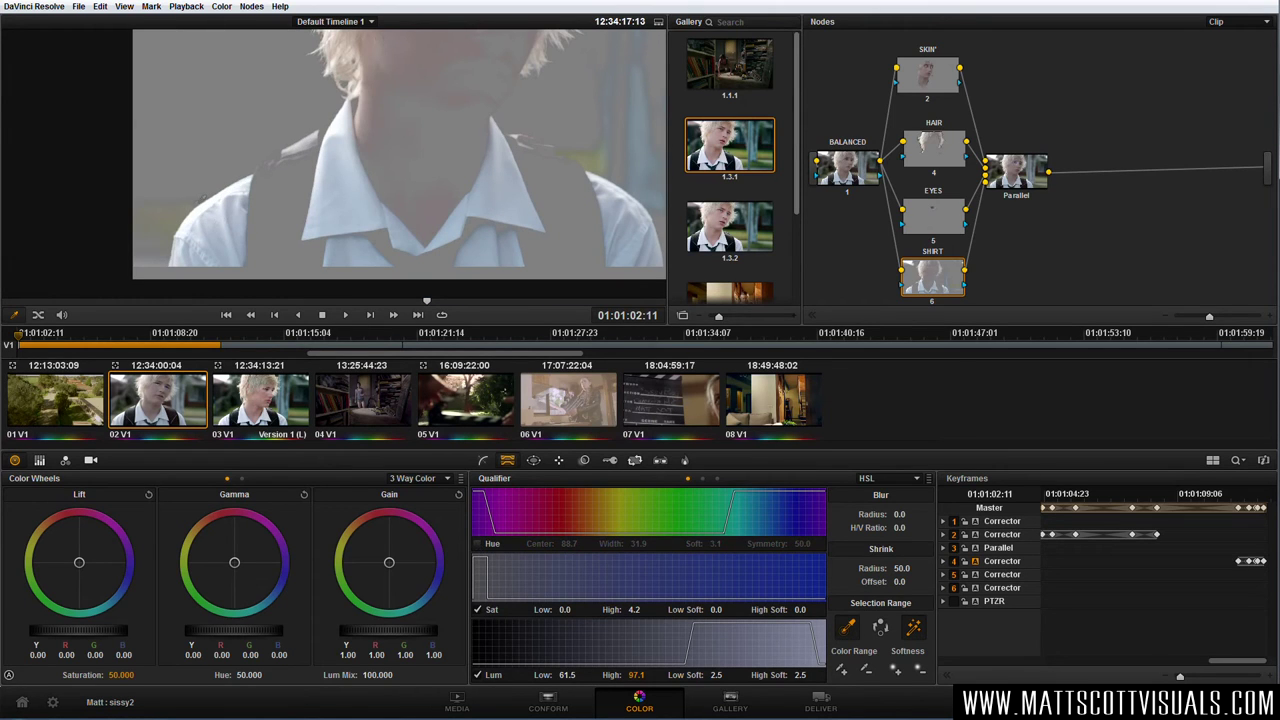
scroll(463, 188, down, 3)
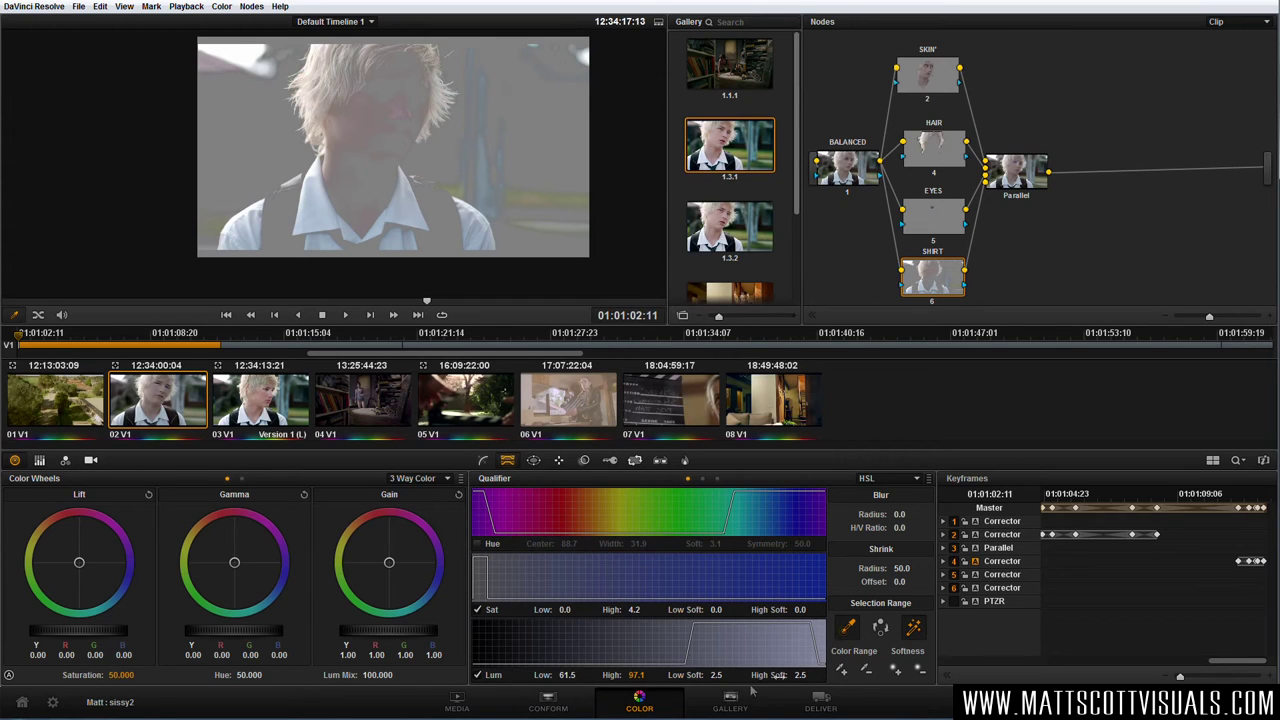
drag(651, 672, 680, 672)
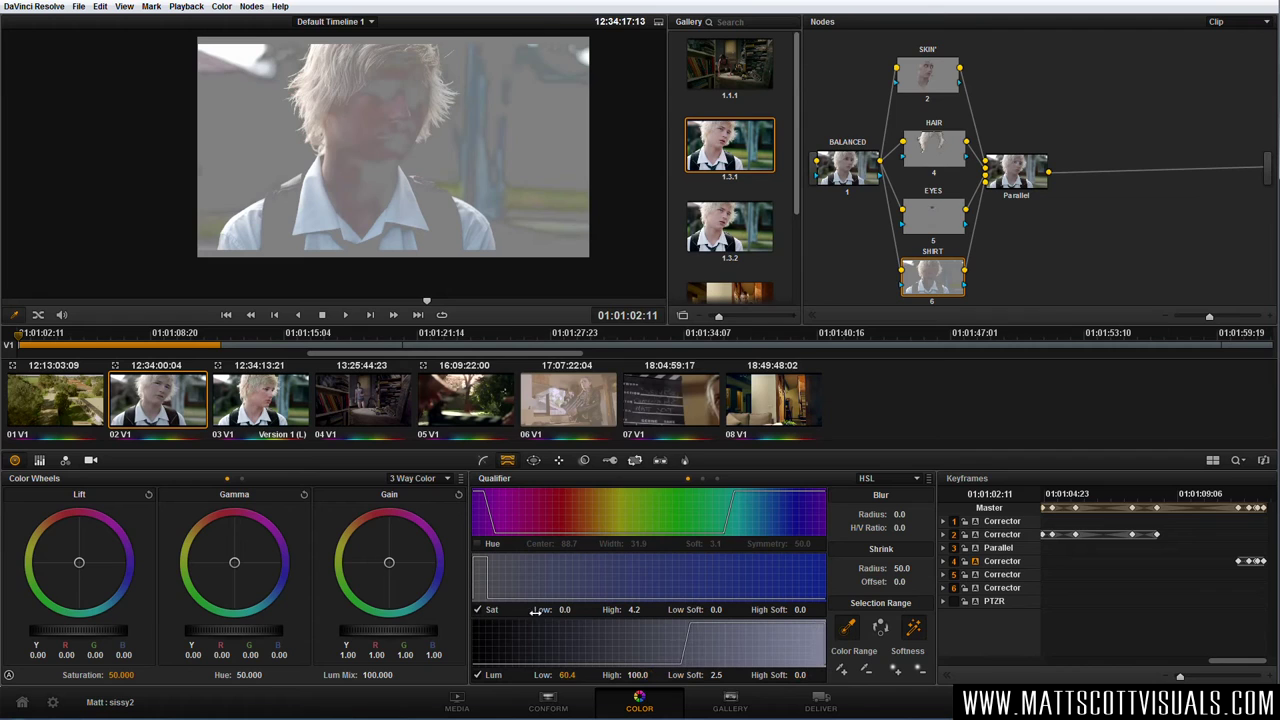
Draw a closed curve window around the shirt, following the shoulders and the neckline, and fine-tune its point at the collar tip
click(534, 460)
click(494, 662)
click(208, 251)
click(232, 204)
click(315, 146)
click(335, 170)
click(357, 214)
click(392, 157)
click(430, 165)
click(498, 221)
click(504, 271)
click(215, 272)
click(209, 252)
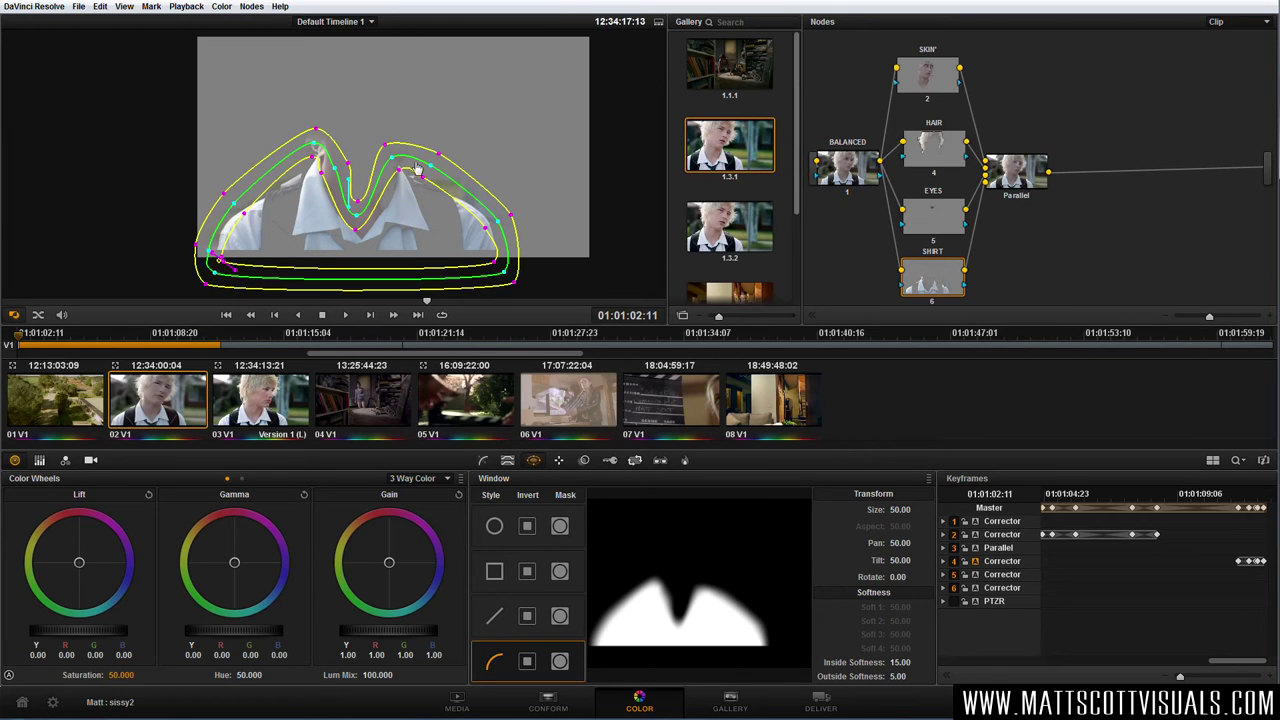
click(313, 150)
mouse_move(313, 152)
mouse_down()
mouse_move(334, 172)
mouse_move(317, 151)
mouse_up()
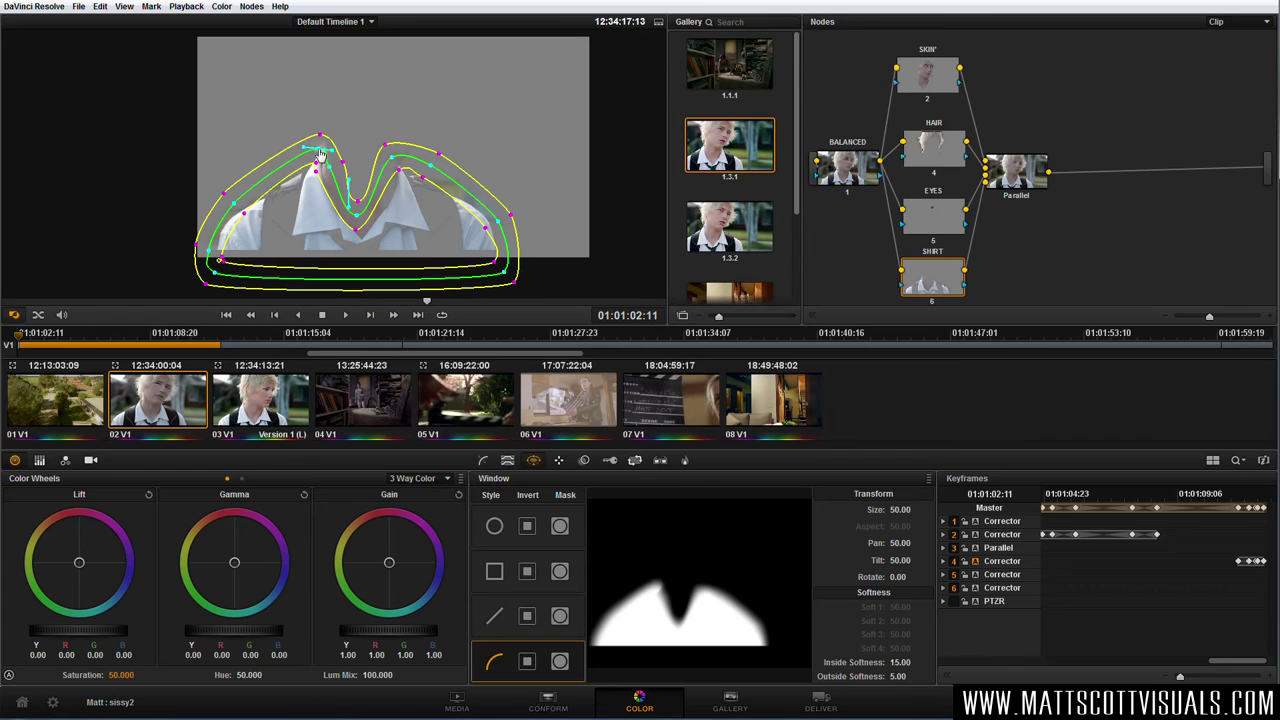
Set the shirt matte's blur radius to 43.9 and refine the re-enabled hue qualification with a center of 85.6 and adjusted softness
click(508, 460)
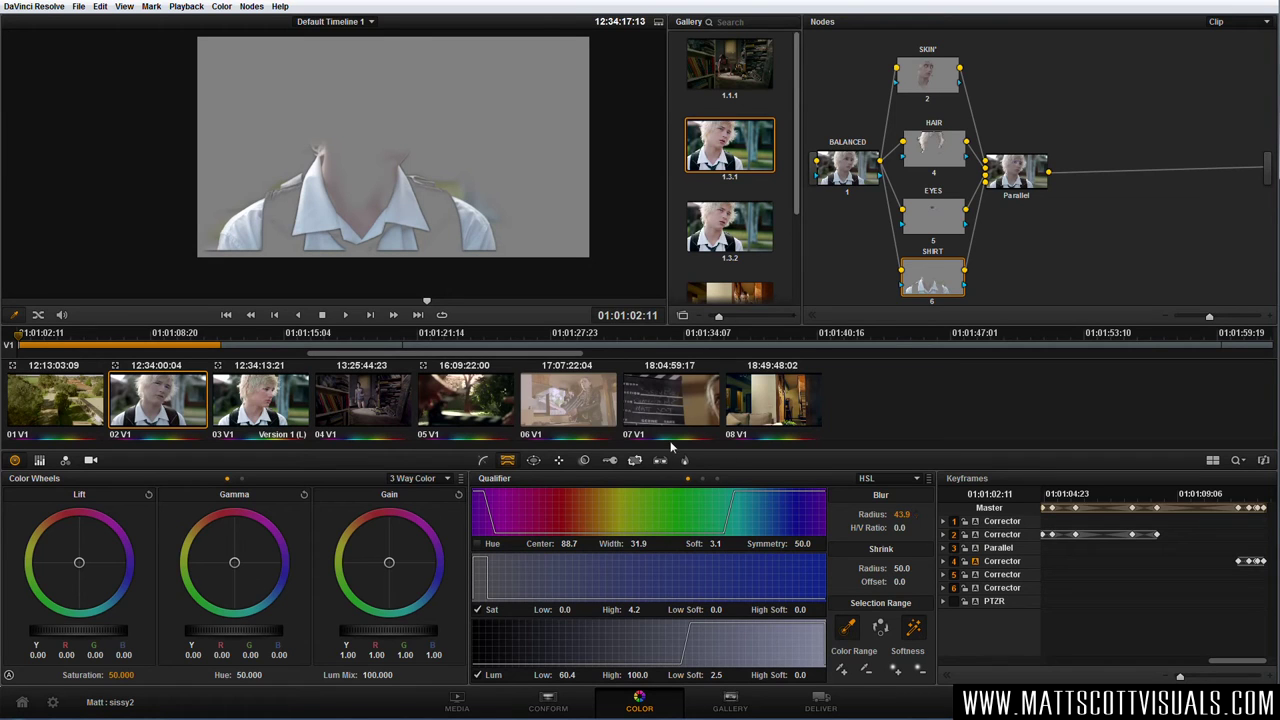
click(477, 544)
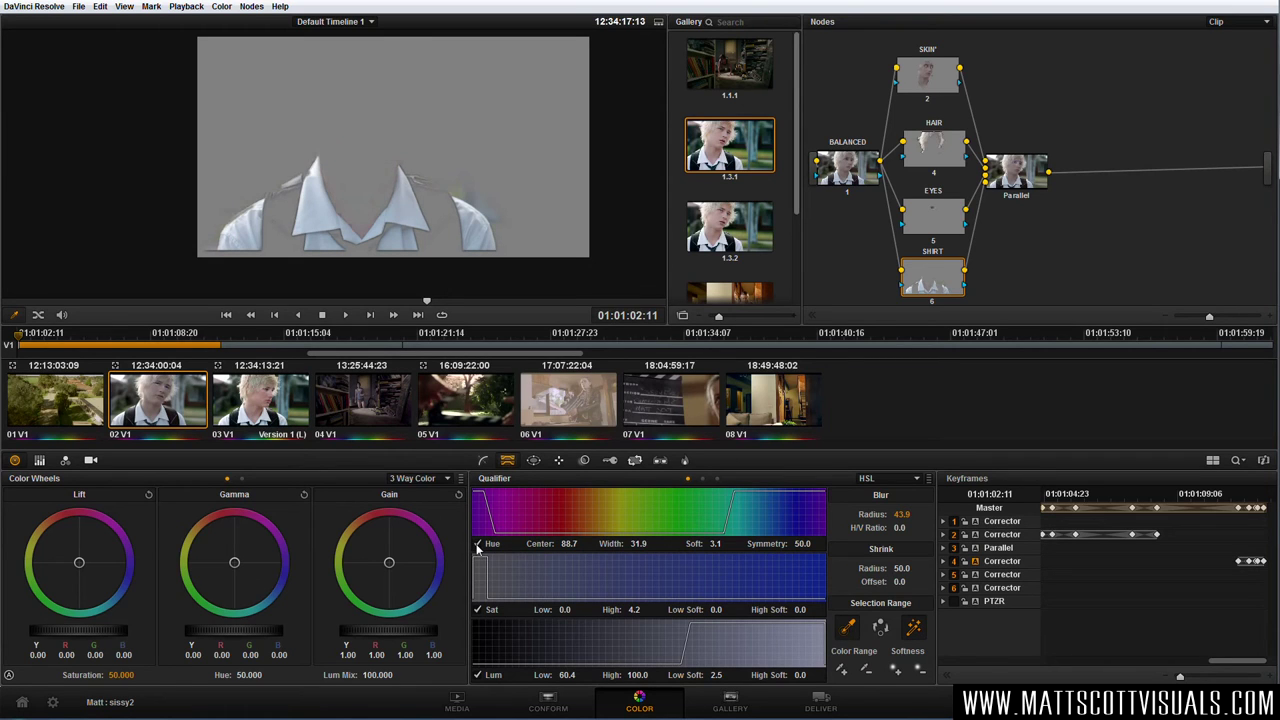
drag(569, 543, 595, 542)
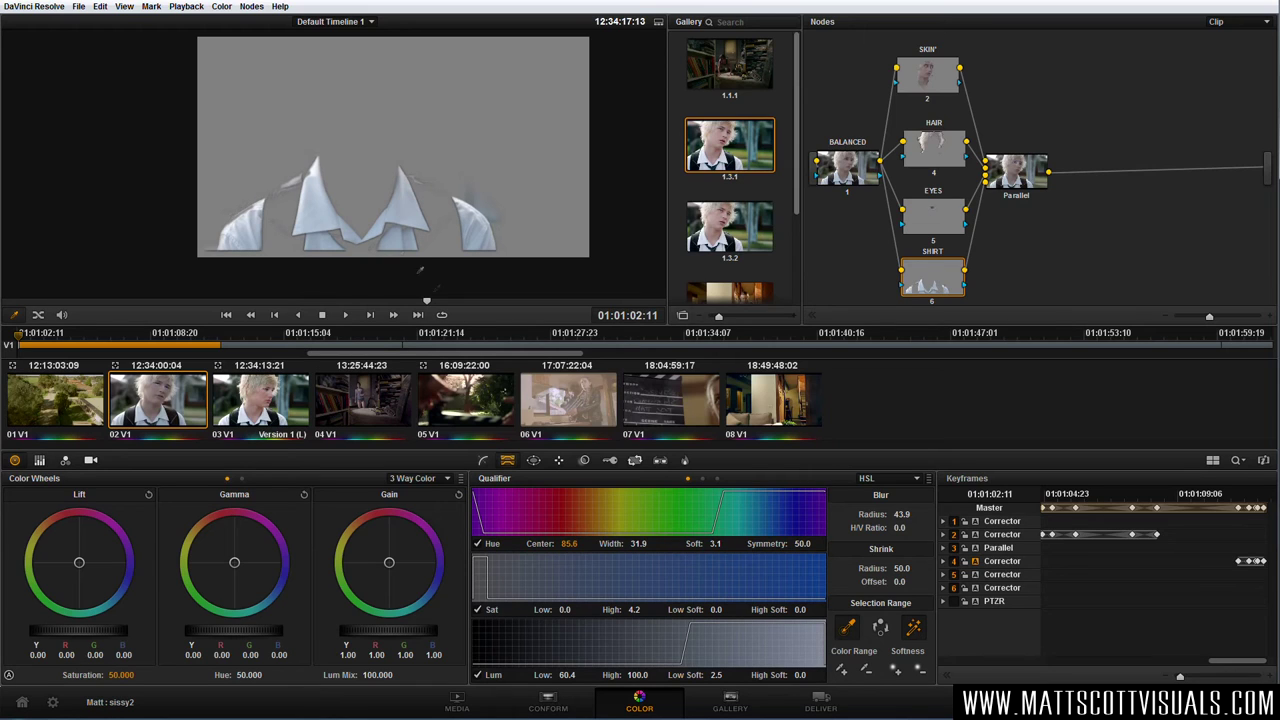
mouse_move(718, 543)
mouse_down()
mouse_move(743, 540)
mouse_move(731, 543)
mouse_up()
Track the shirt window forward from 01:01:02:11 to the clip's end, and backward from the same frame to its start
click(559, 461)
click(562, 551)
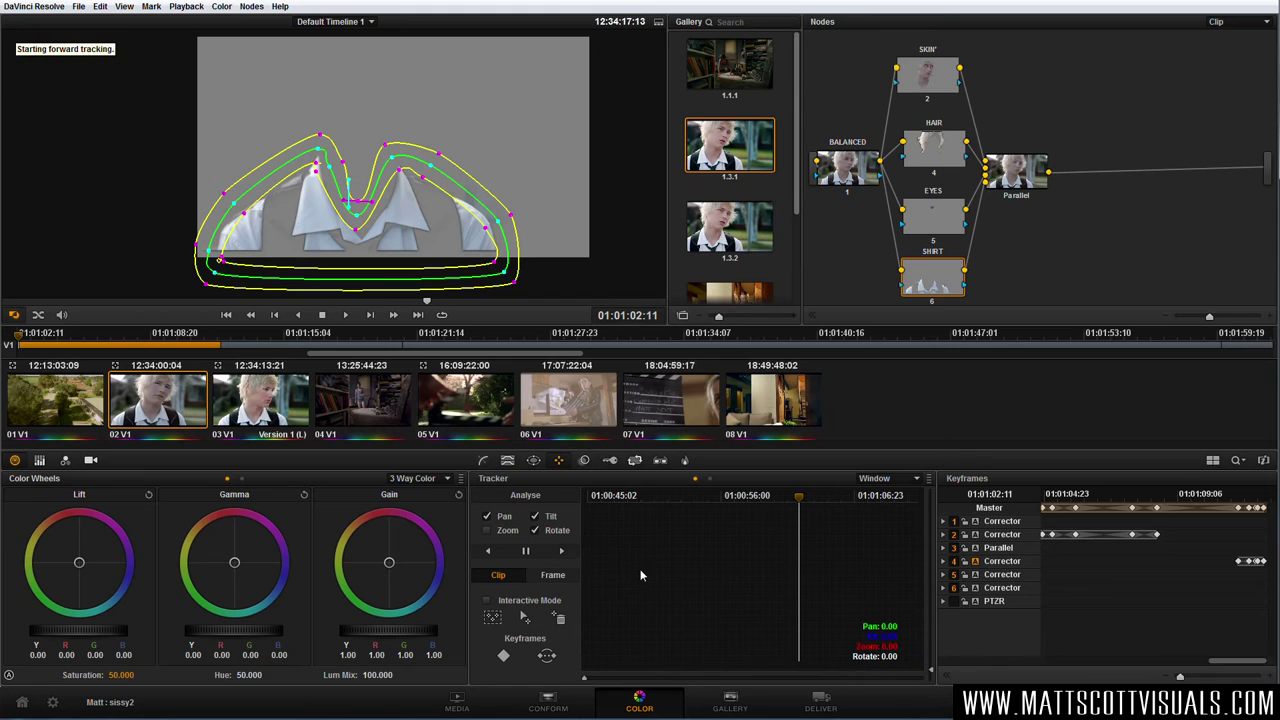
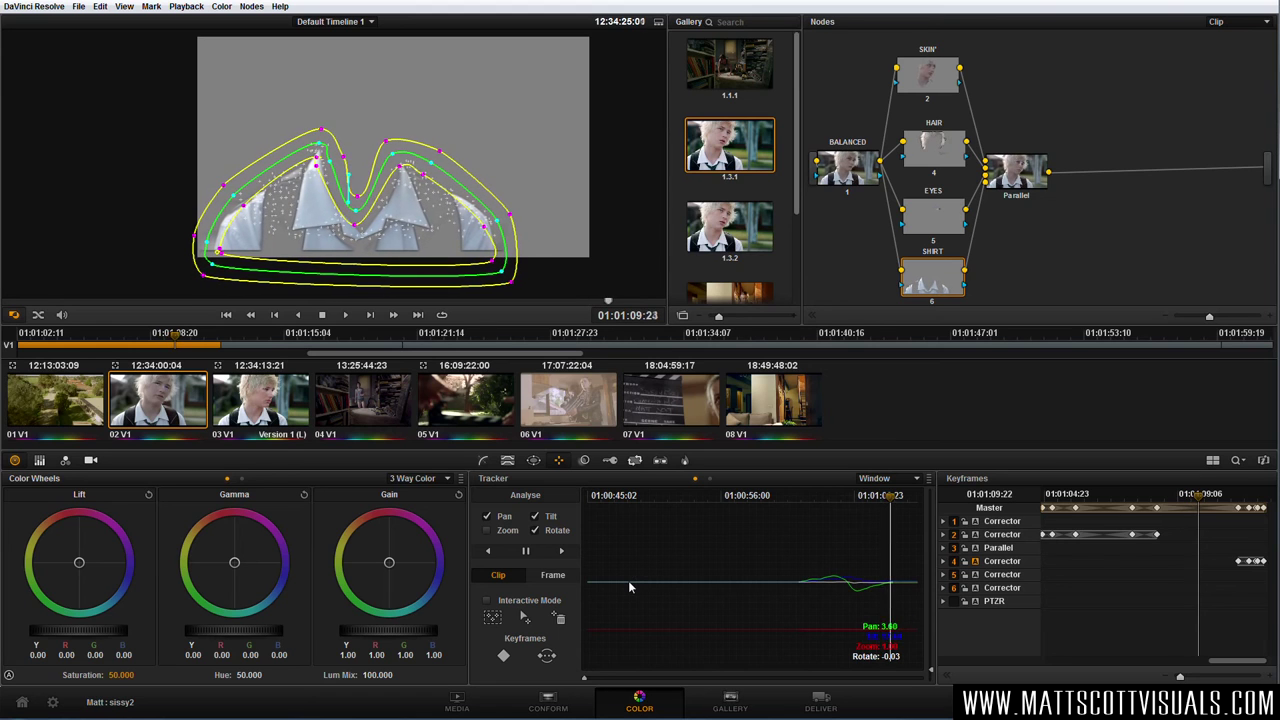
click(527, 553)
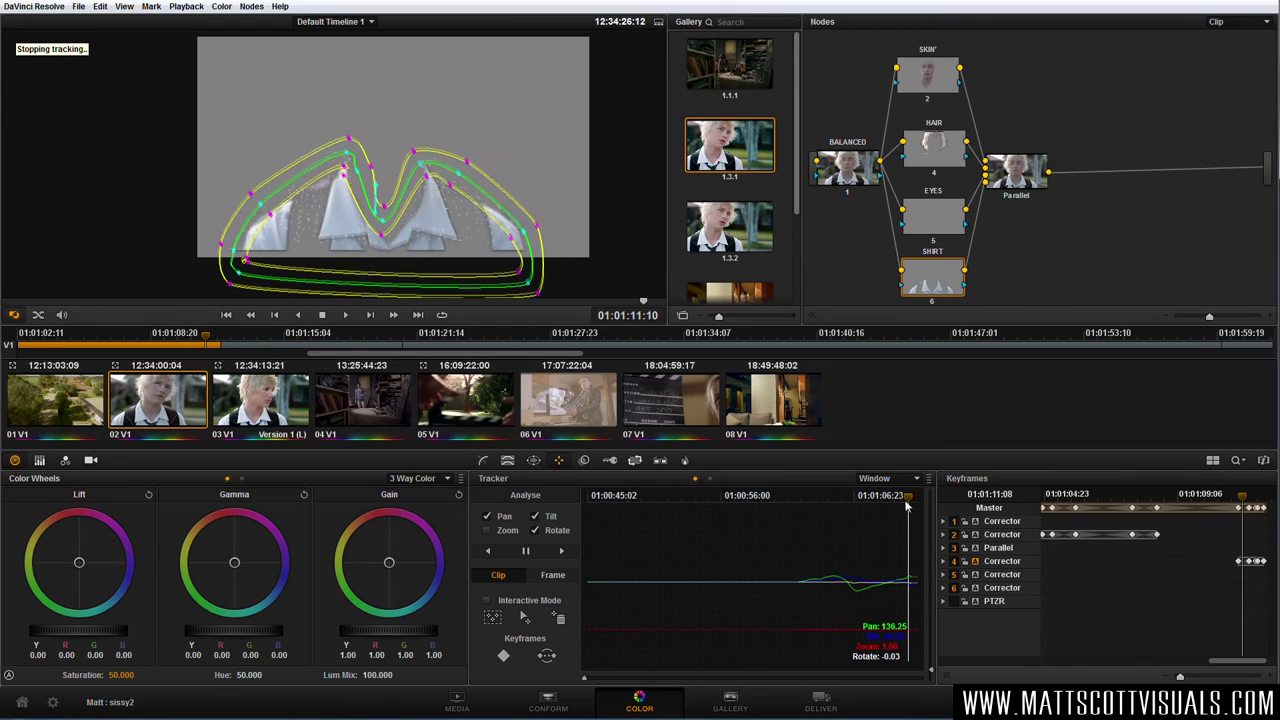
drag(907, 505, 800, 513)
click(489, 552)
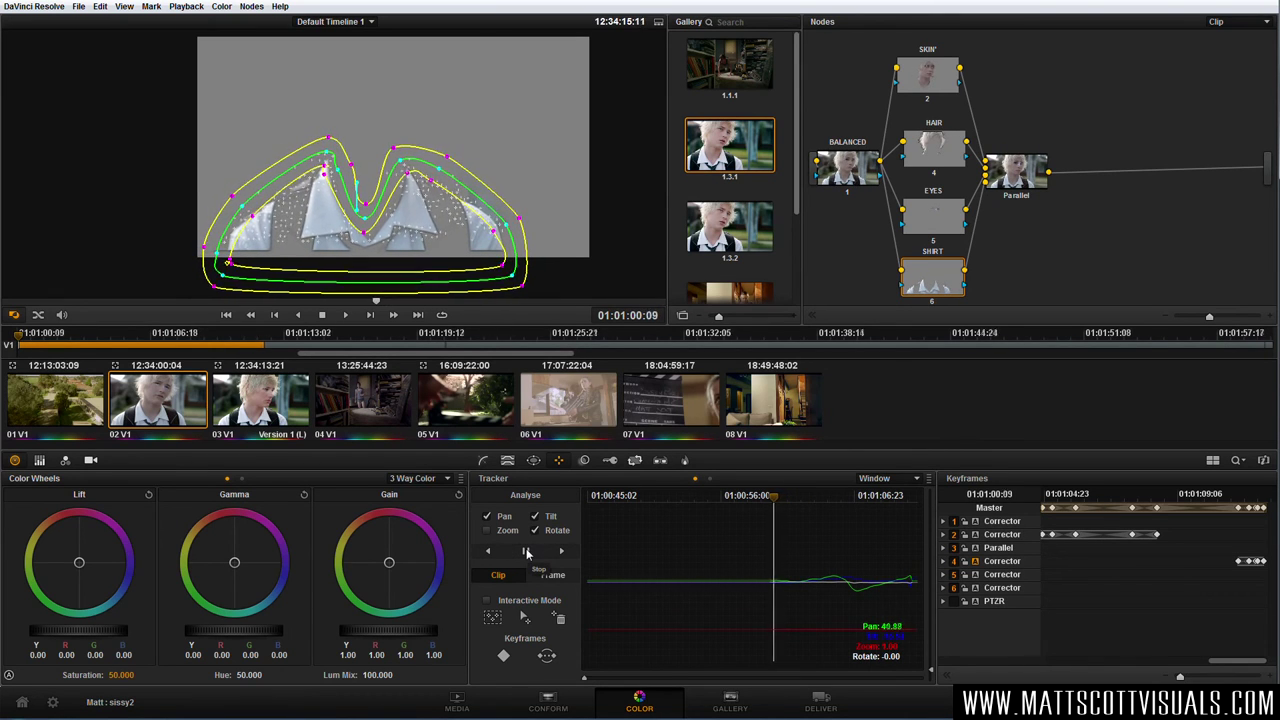
click(527, 553)
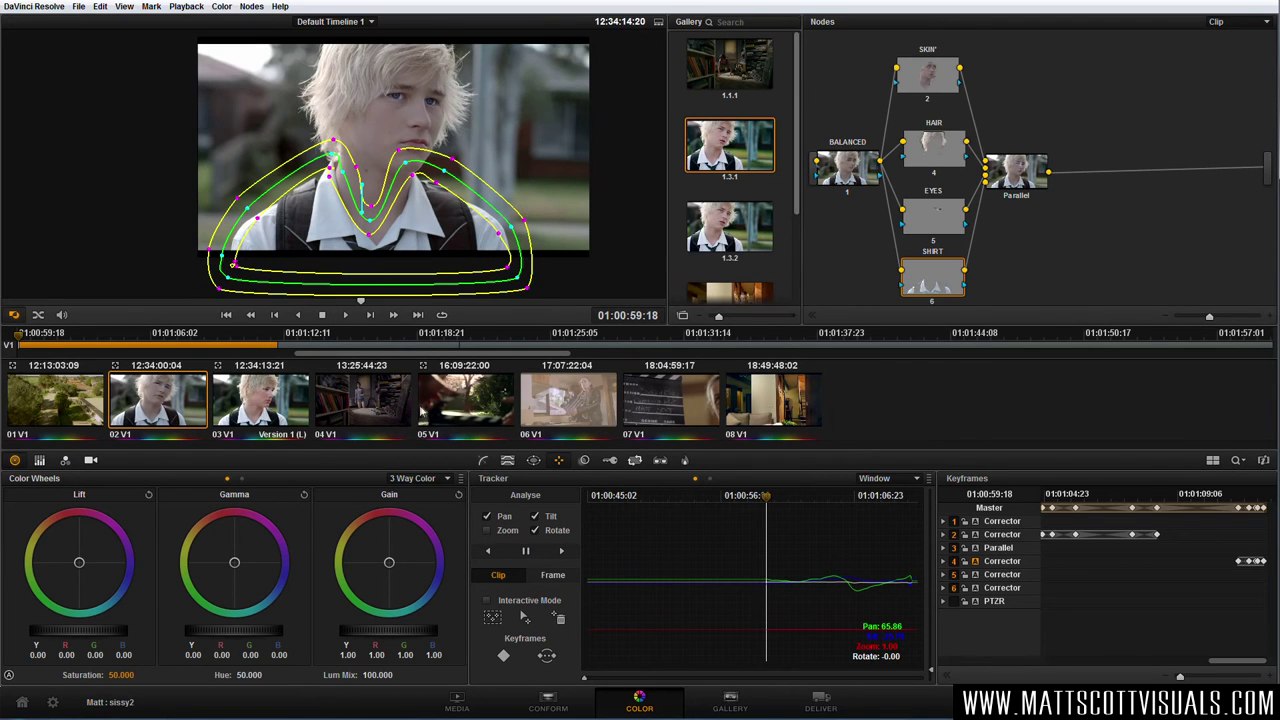
Reset the gamma and gain of the EYES node and realign the parallel nodes in the graph
click(945, 206)
click(1027, 184)
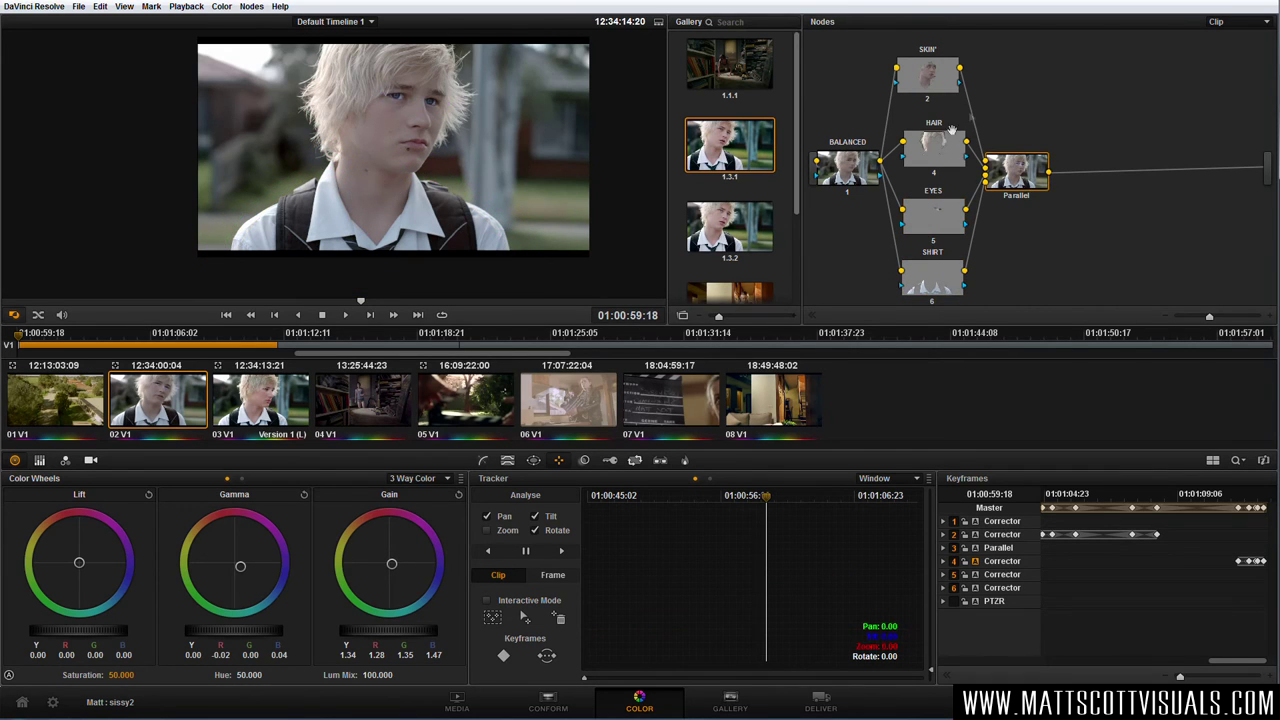
click(937, 220)
click(304, 495)
click(459, 497)
click(484, 462)
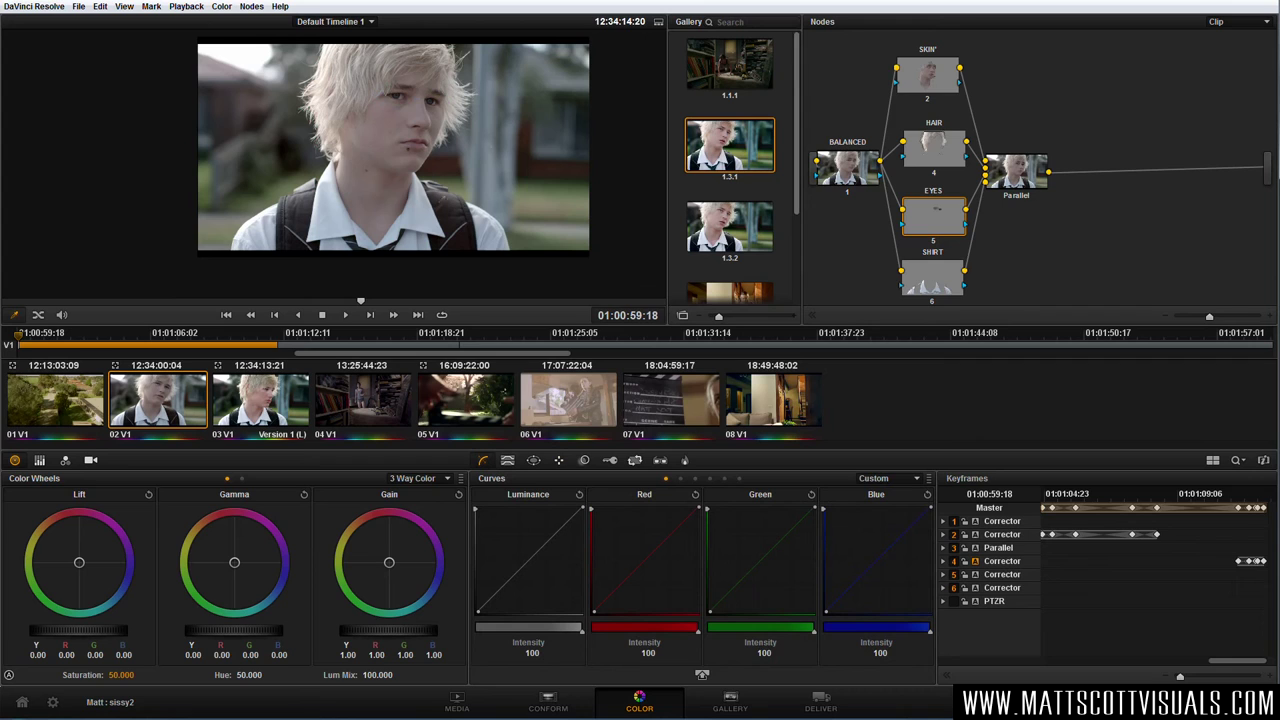
mouse_move(853, 177)
mouse_down()
mouse_move(850, 160)
mouse_move(853, 176)
mouse_up()
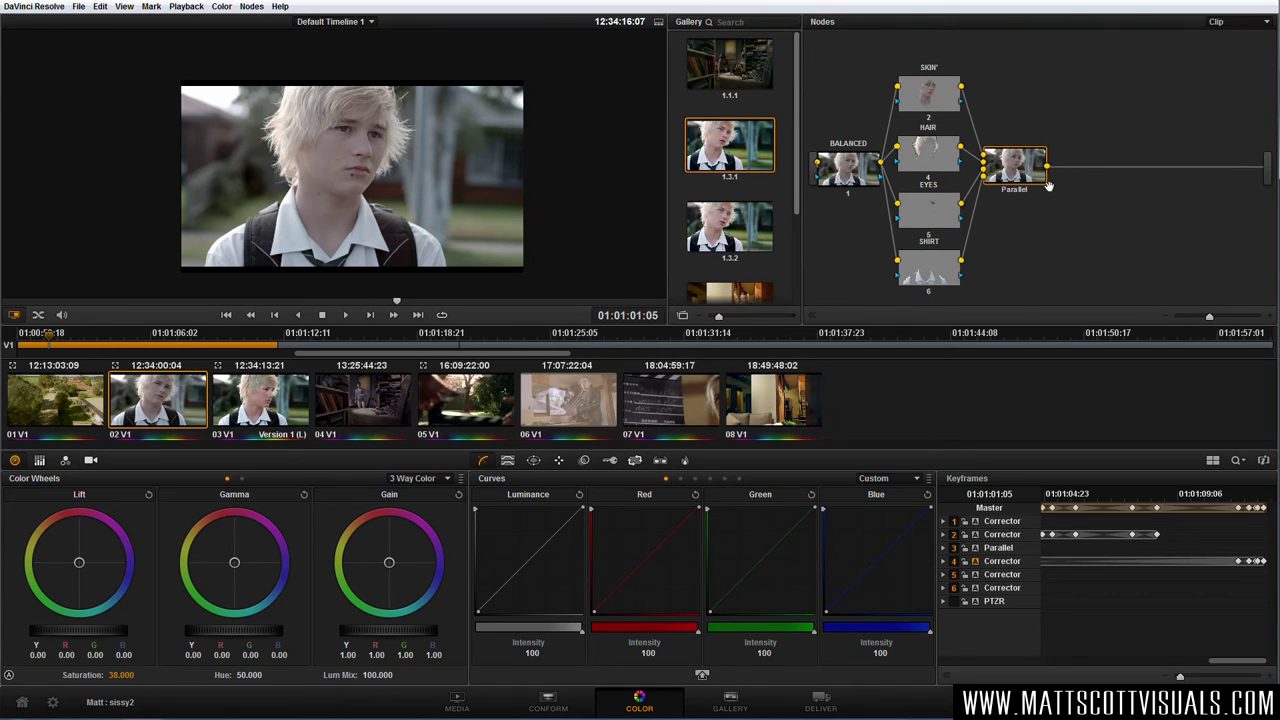
Add a serial node after the Parallel node and label it contrast
key(alt+s)
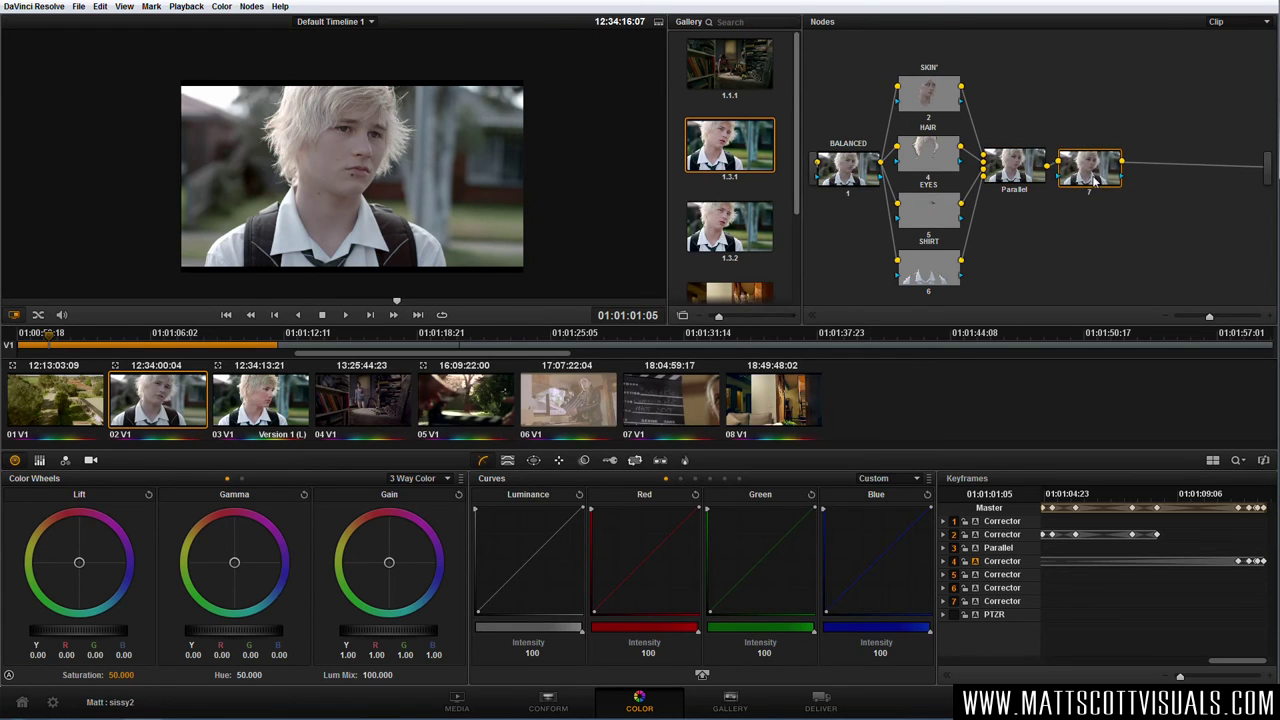
right_click(1093, 178)
click(1110, 183)
key(Return)
Shape the contrast node's luminance curve with a shadow point and a lifted upper-midtone point, and check the frame with the node disabled and enabled
drag(494, 598, 486, 612)
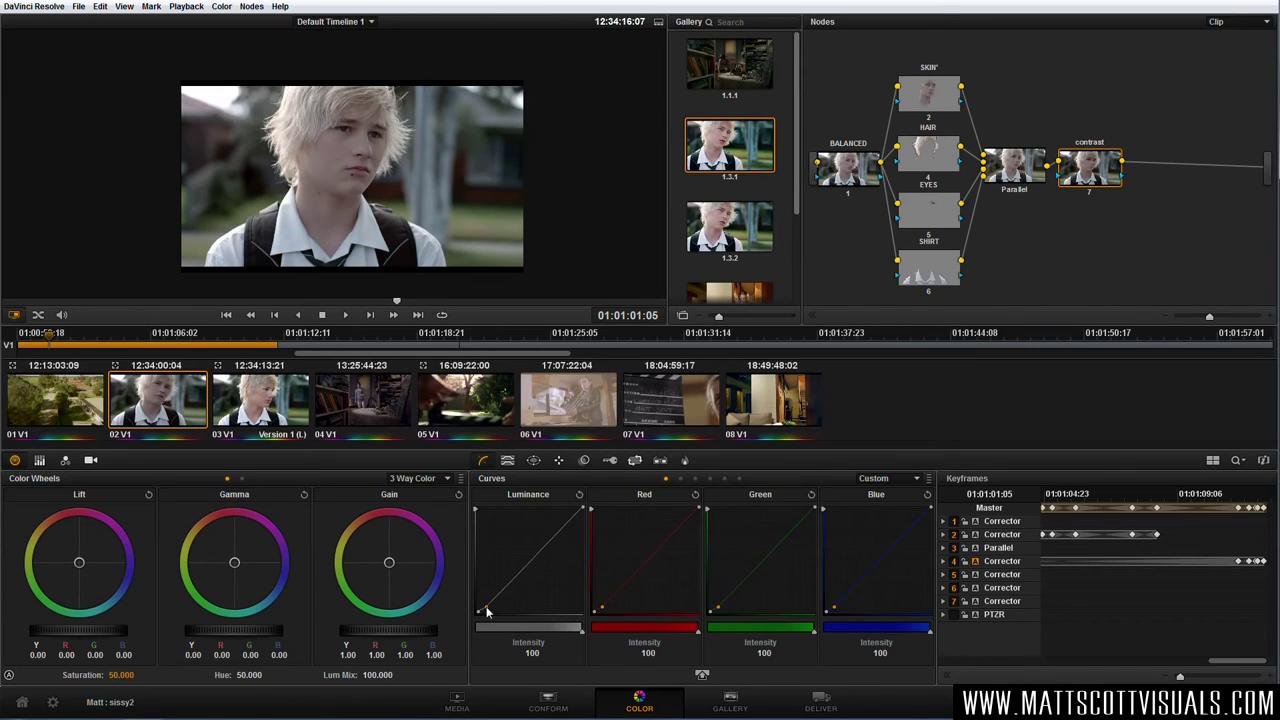
drag(536, 570, 540, 542)
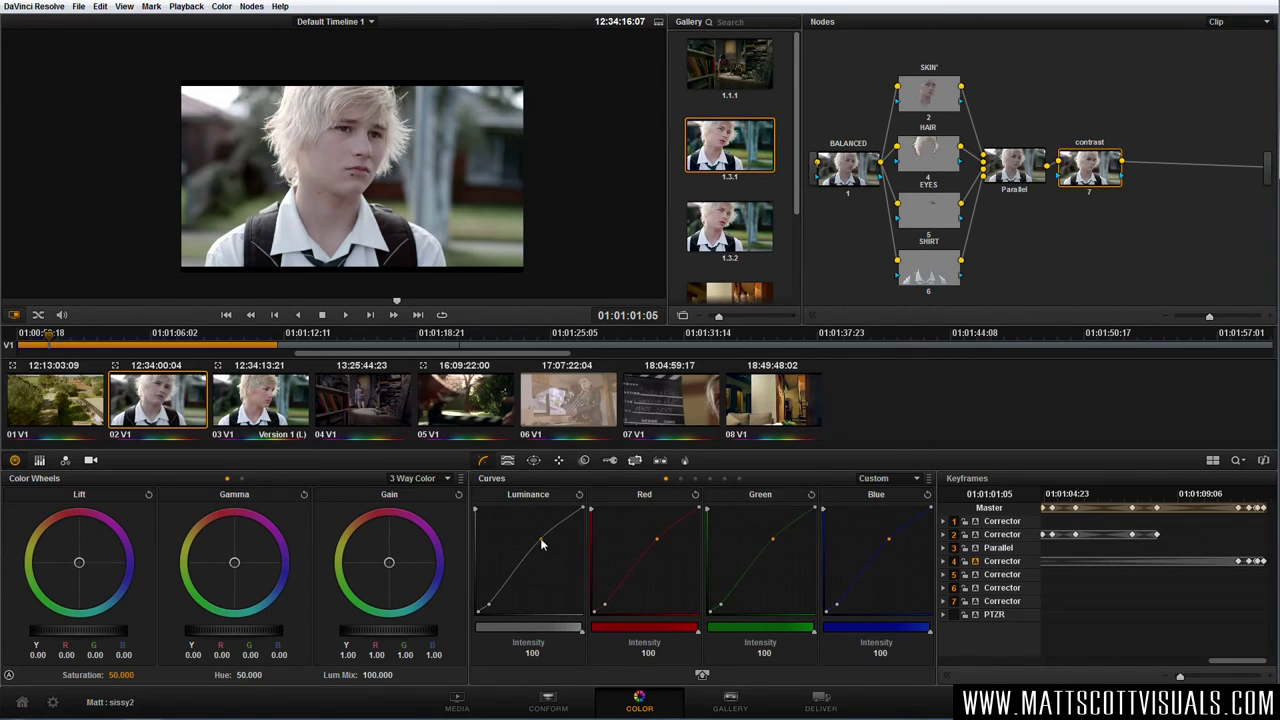
drag(502, 599, 491, 605)
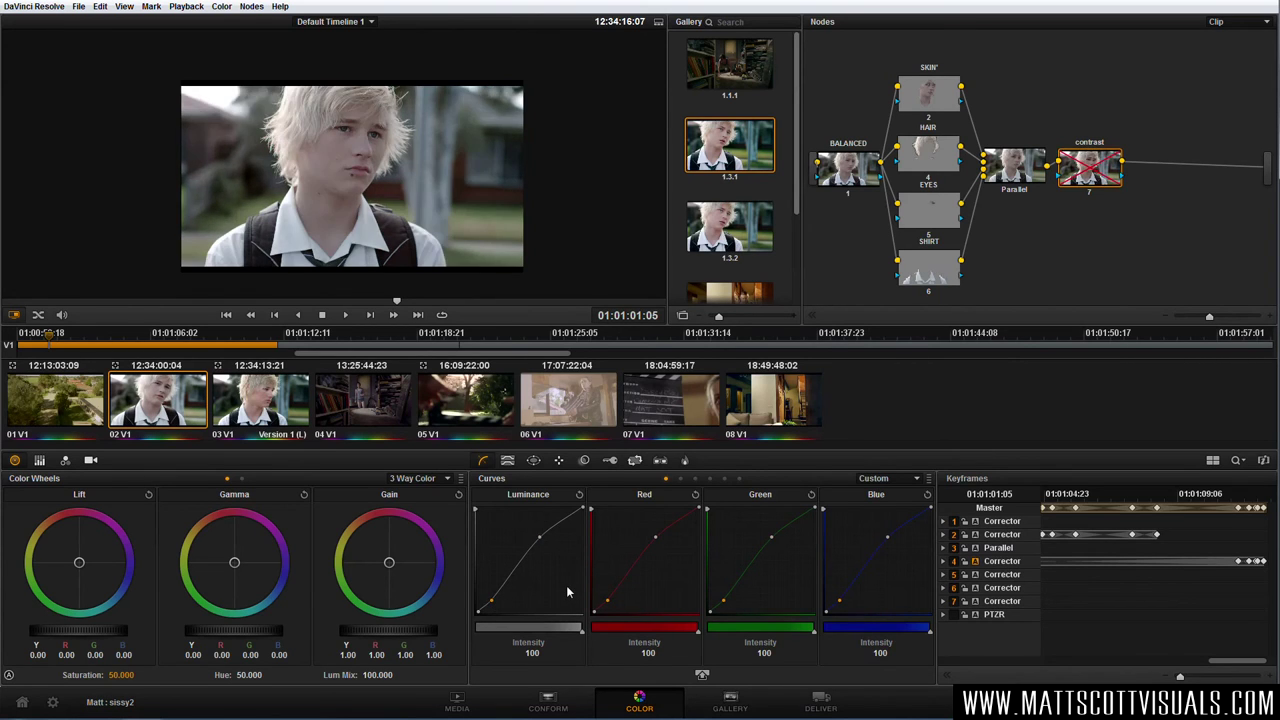
scroll(385, 230, up, 2)
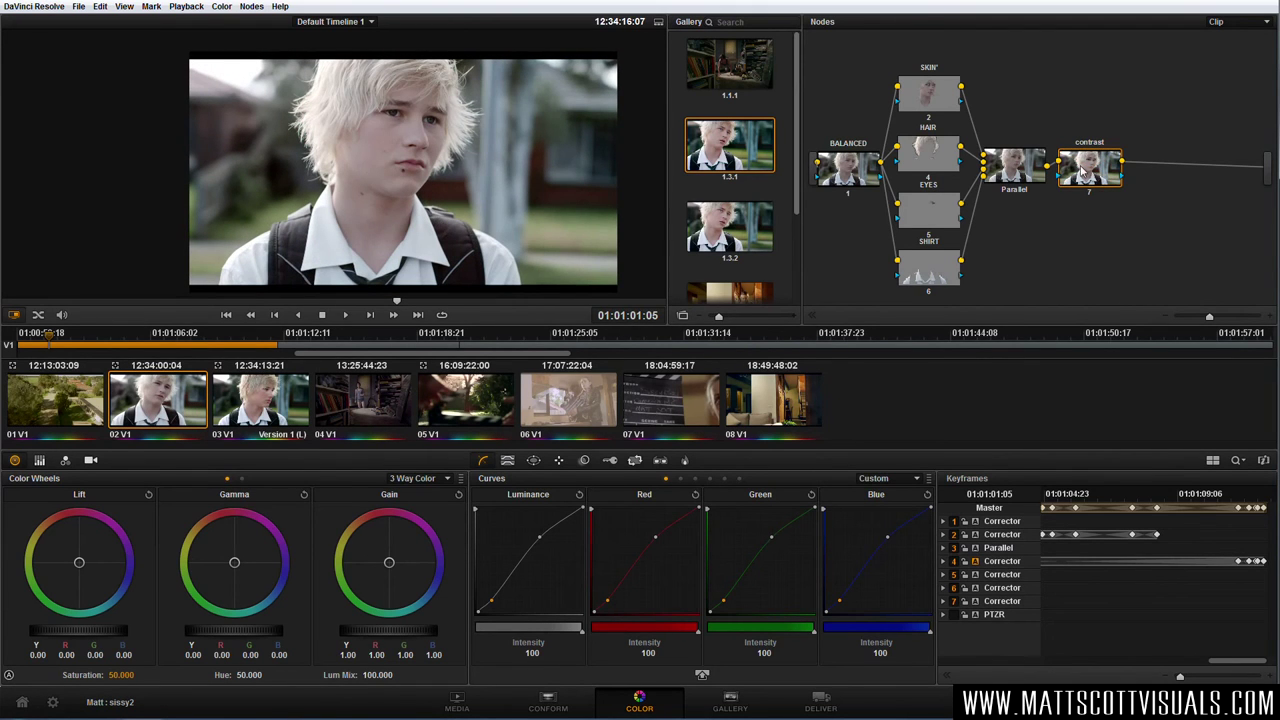
Relabel the contrast node as COLOUR/CONTRAST
right_click(1093, 173)
click(1123, 210)
text(COLOUR/CONTRAST)
key(Return)
Set the COLOUR/CONTRAST node's saturation to 60 and compare the frame with the node disabled and enabled
key(ctrl+d)
key(ctrl+d)
key(ctrl+d)
key(ctrl+d)
mouse_move(1087, 177)
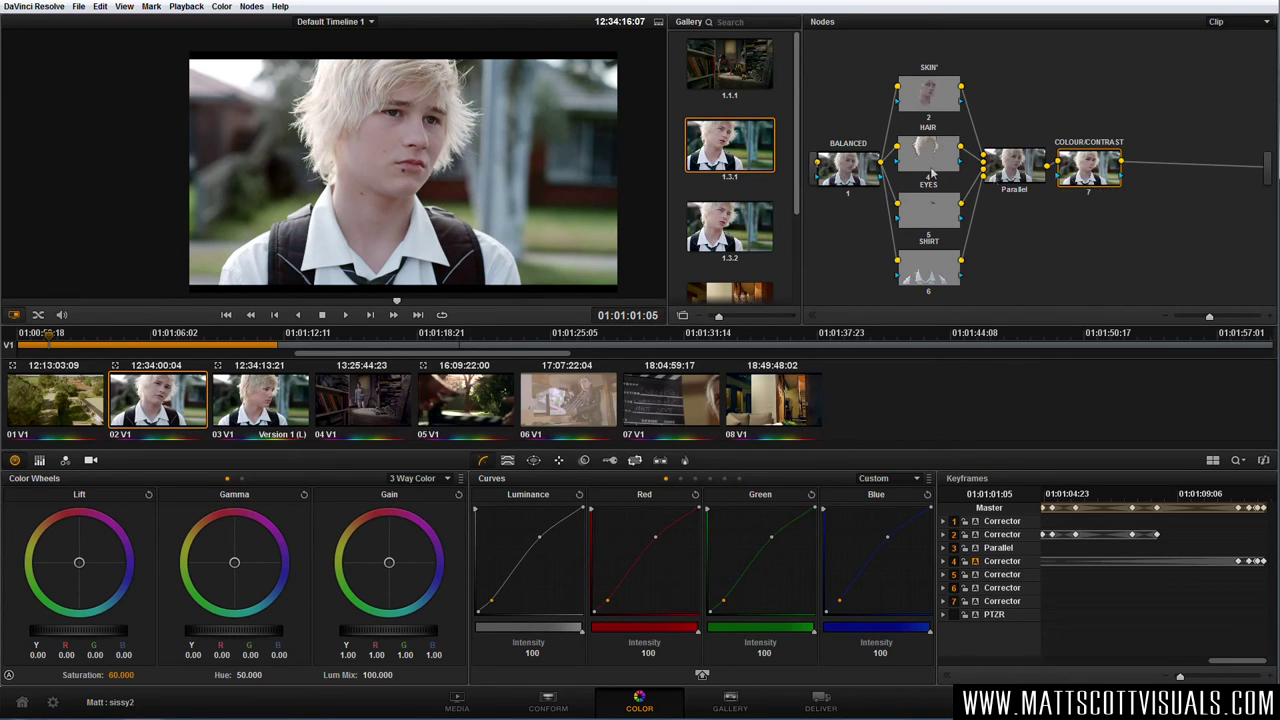
Compare the graded frame with gallery still 1.3.1 using a wipe
double_click(740, 150)
drag(360, 188, 470, 172)
key(ctrl+w)
drag(1088, 173, 1093, 172)
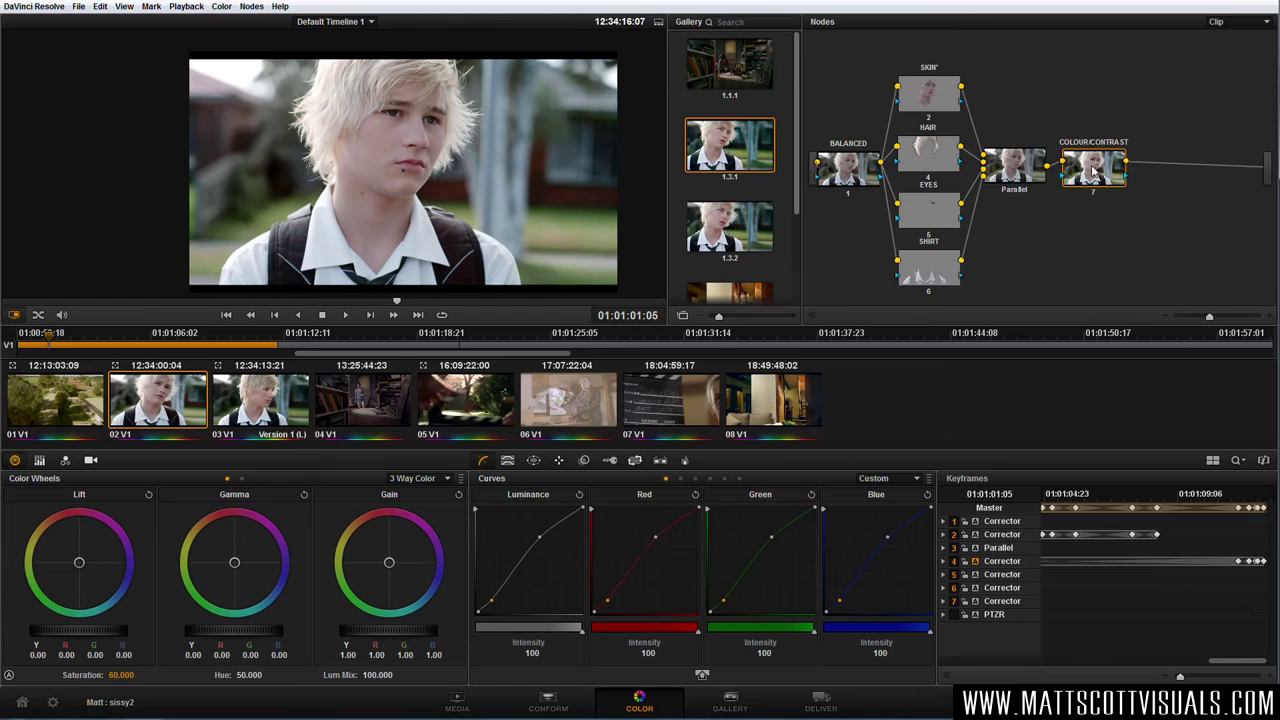
Shift the SKIN node's gain to red 0.98 and blue 1.05, and the HAIR node's gain to red 1.02
click(927, 97)
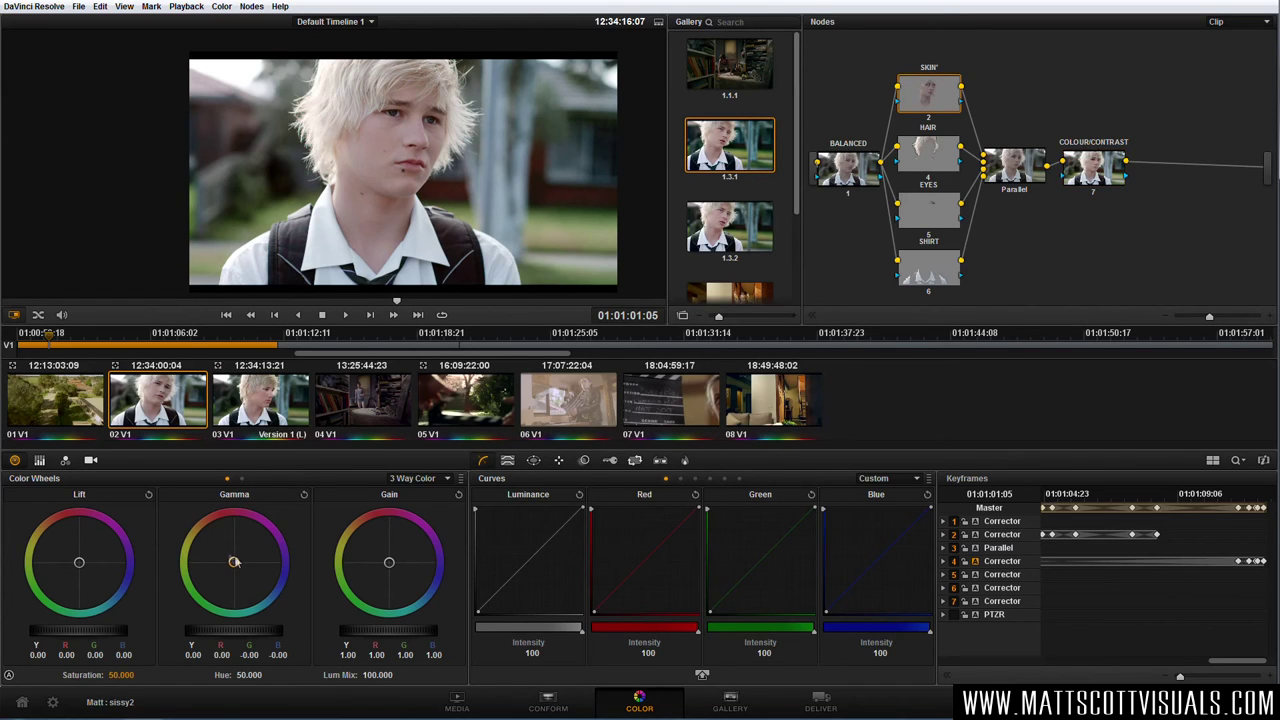
mouse_move(389, 564)
mouse_down()
mouse_move(420, 582)
mouse_move(408, 550)
mouse_move(389, 563)
mouse_up()
scroll(406, 250, up, 2)
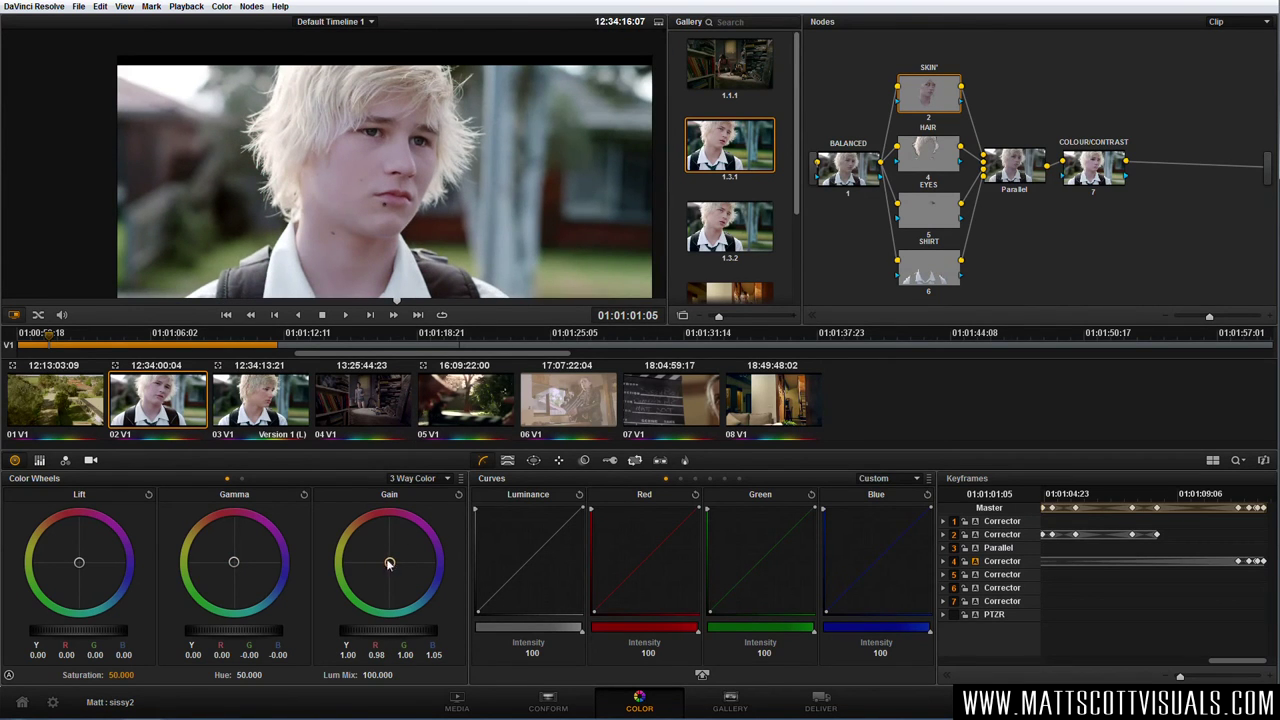
key(alt+shift+apostrophe)
drag(386, 574, 389, 562)
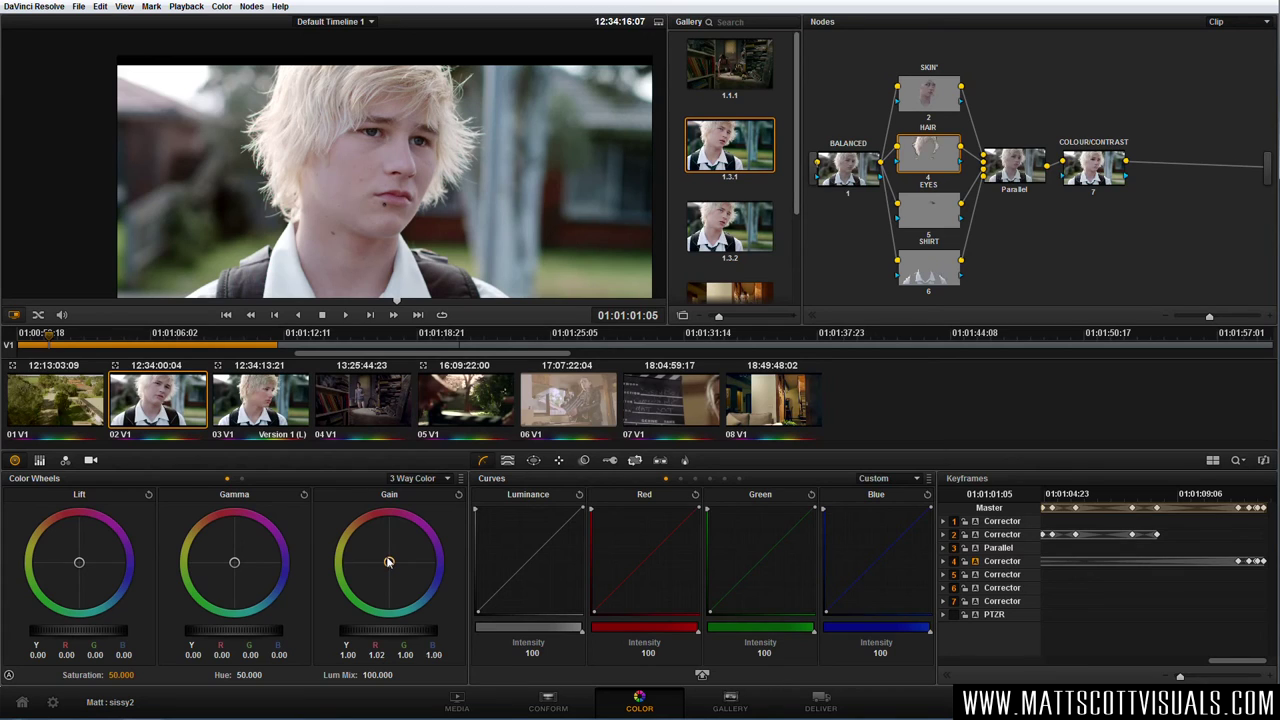
Brighten the EYES node with gamma 0.02 and gain 1.11, and tint its gain to red 1.03, green 1.12, blue 1.22
key(alt+shift+apostrophe)
drag(371, 635, 452, 634)
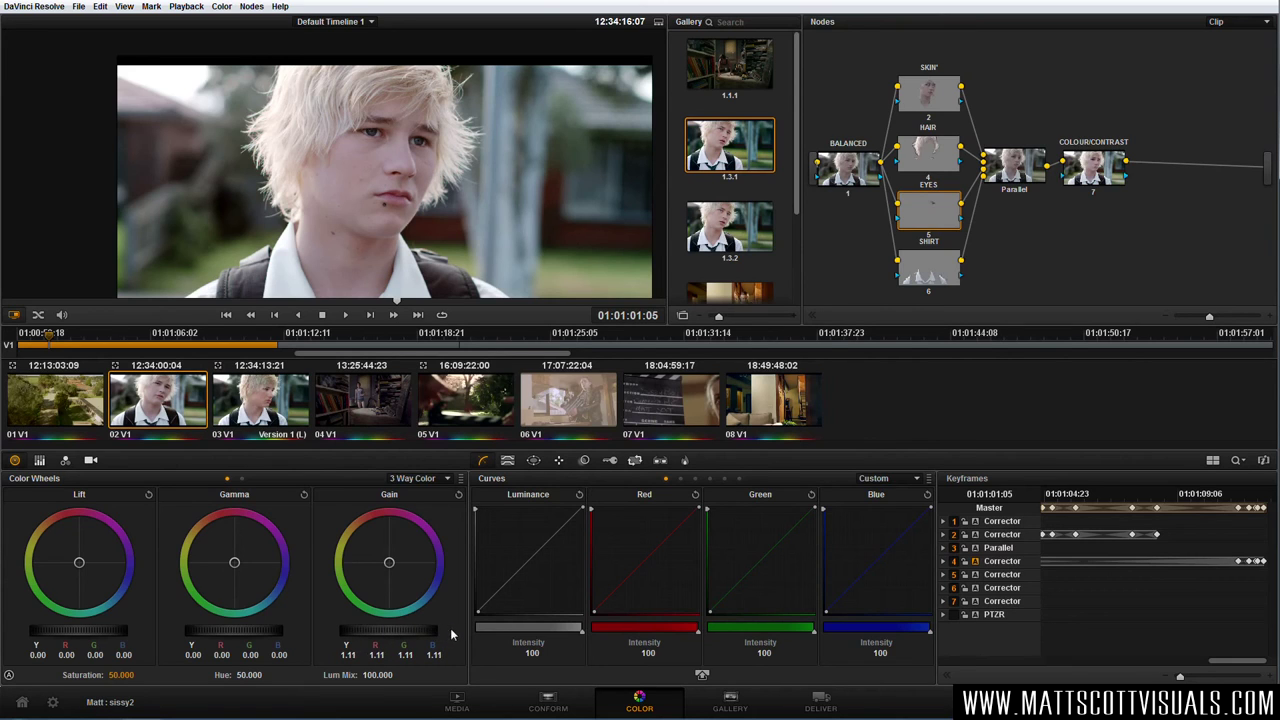
drag(230, 635, 297, 633)
drag(390, 567, 413, 582)
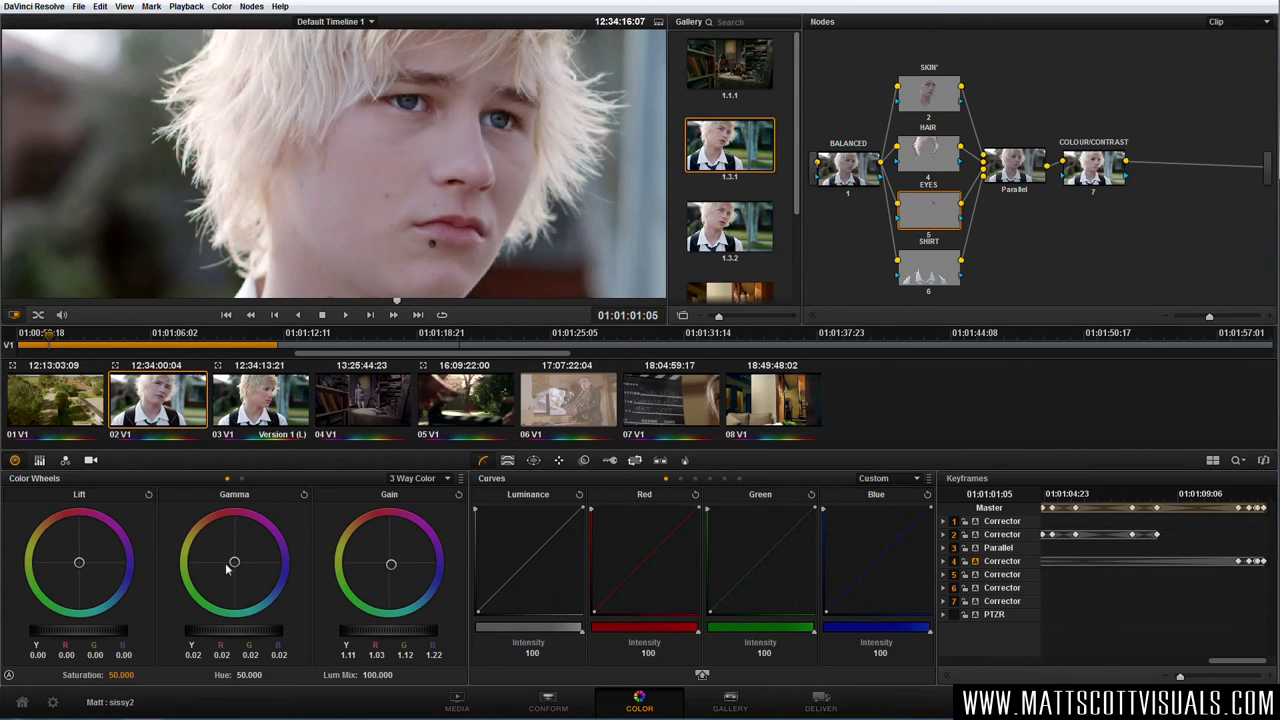
Cool the SKIN node's gain further by setting blue to 1.07
drag(390, 563, 408, 566)
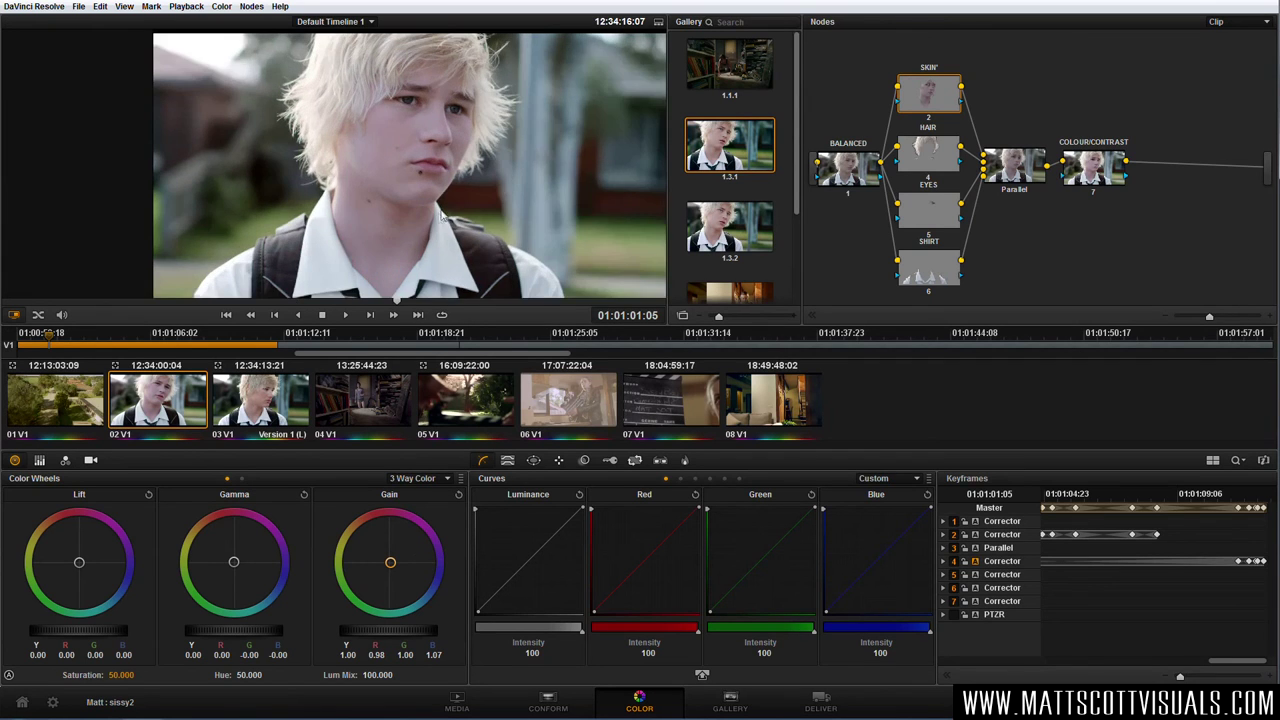
Set the SKIN node's gain to red 0.98 and blue 1.05, and the HAIR node's gain to red 1.02
drag(392, 567, 390, 563)
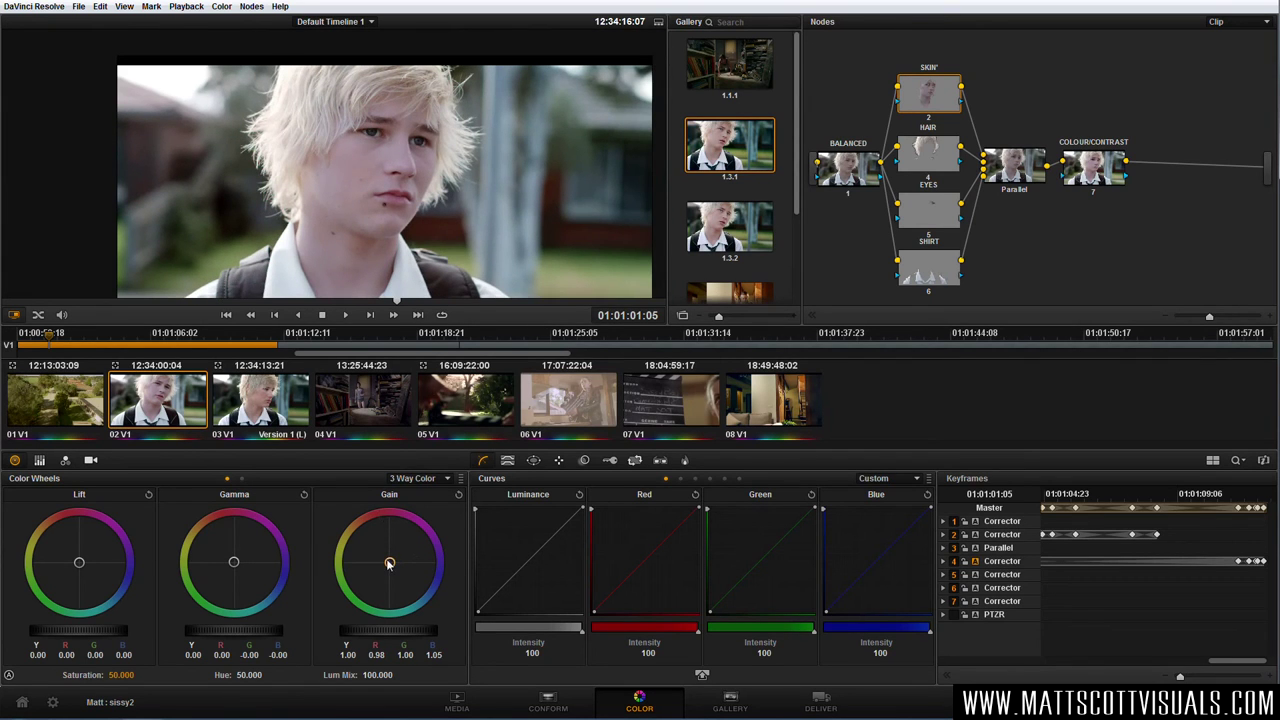
key(alt+shift+apostrophe)
drag(388, 565, 389, 562)
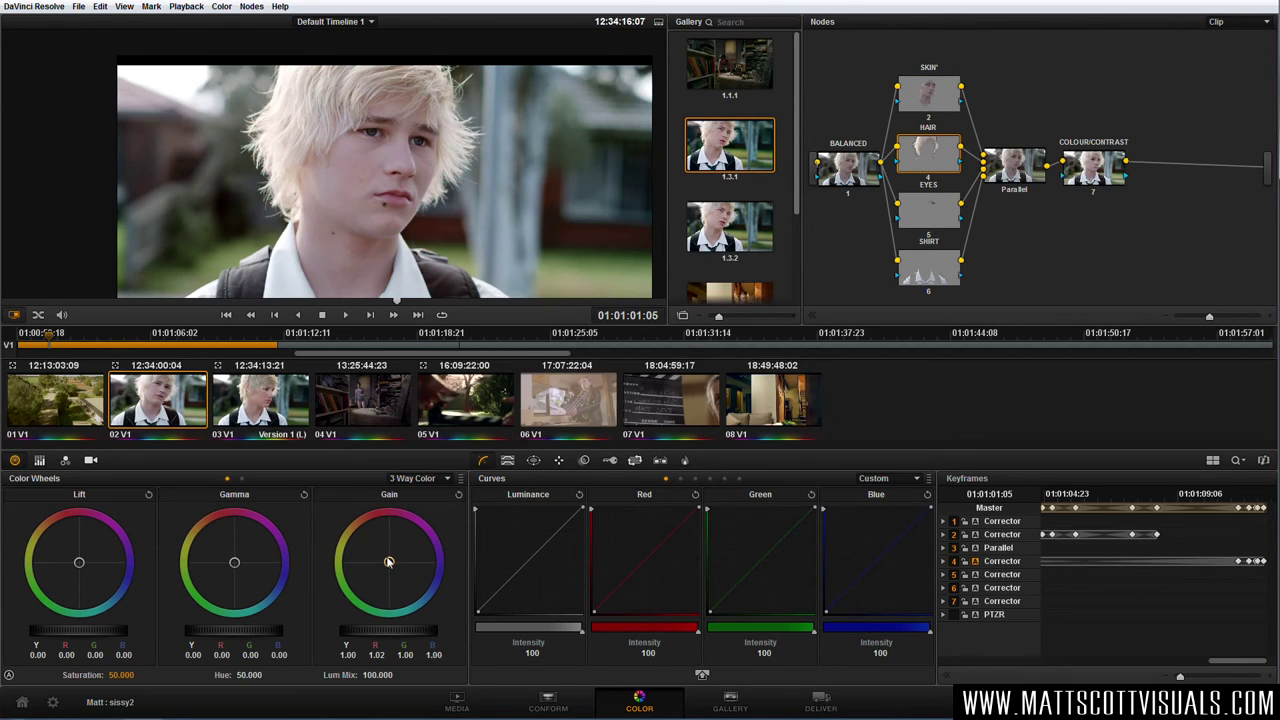
key(alt+shift+apostrophe)
Brighten the EYES node with gain 1.11 and gamma 0.02, tinting its gain to red 1.03, green 1.12 and blue 1.22
drag(366, 635, 456, 636)
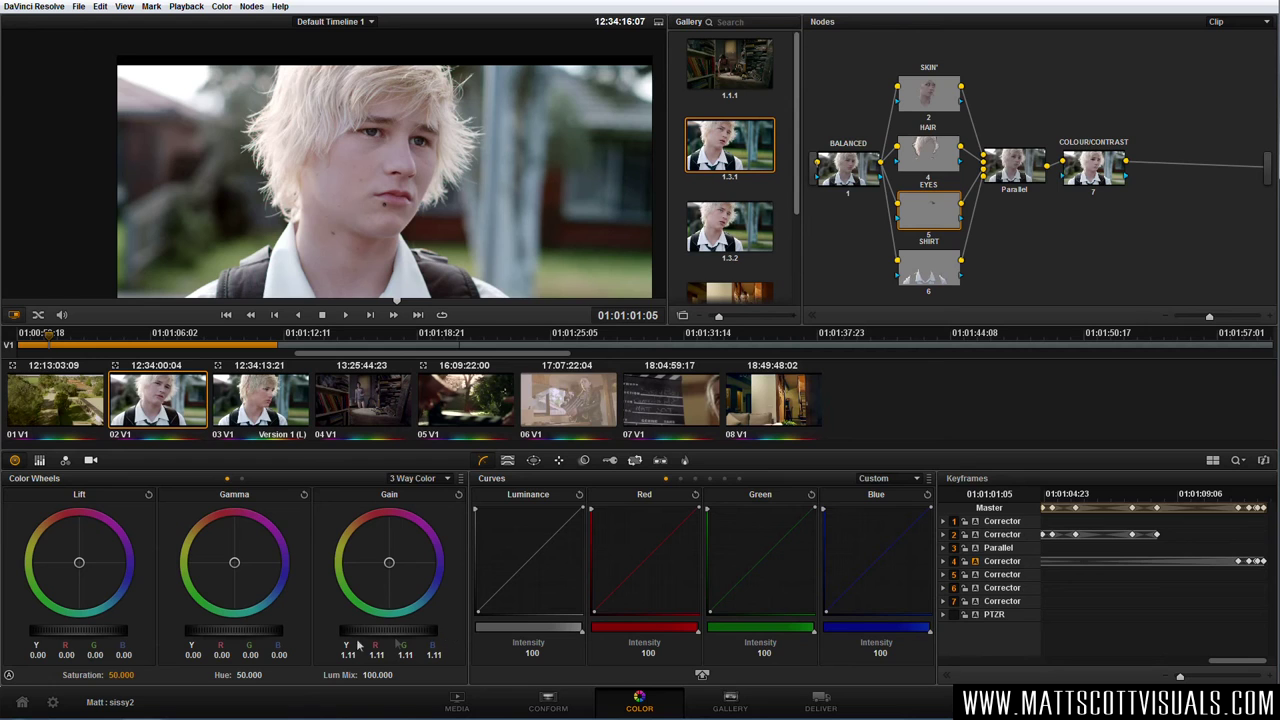
drag(248, 635, 300, 632)
drag(391, 567, 415, 589)
scroll(407, 200, up, 3)
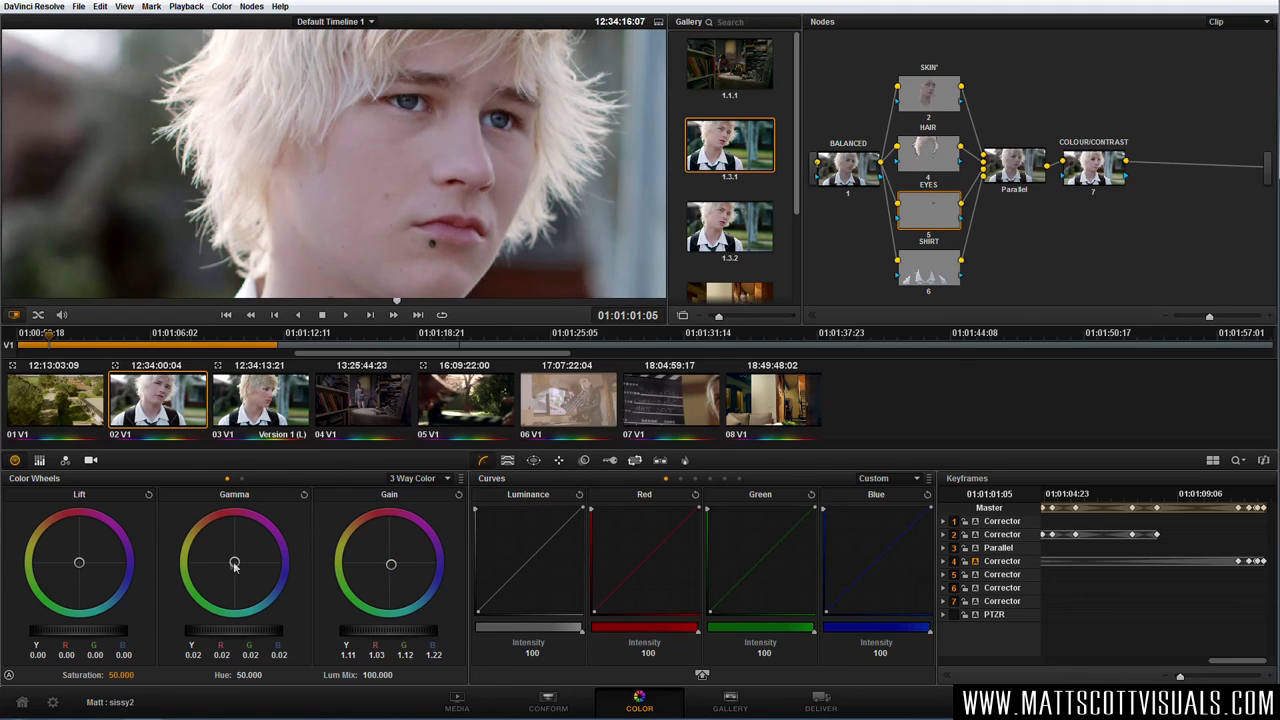
Set the EYES node's gamma to 0.06 with red 0.03, green 0.06, blue 0.11, and its gain to red 1.04, green 1.14, blue 1.02
drag(237, 568, 281, 610)
drag(381, 557, 375, 517)
drag(242, 574, 276, 588)
mouse_move(397, 563)
mouse_down()
mouse_move(371, 564)
mouse_move(386, 566)
mouse_up()
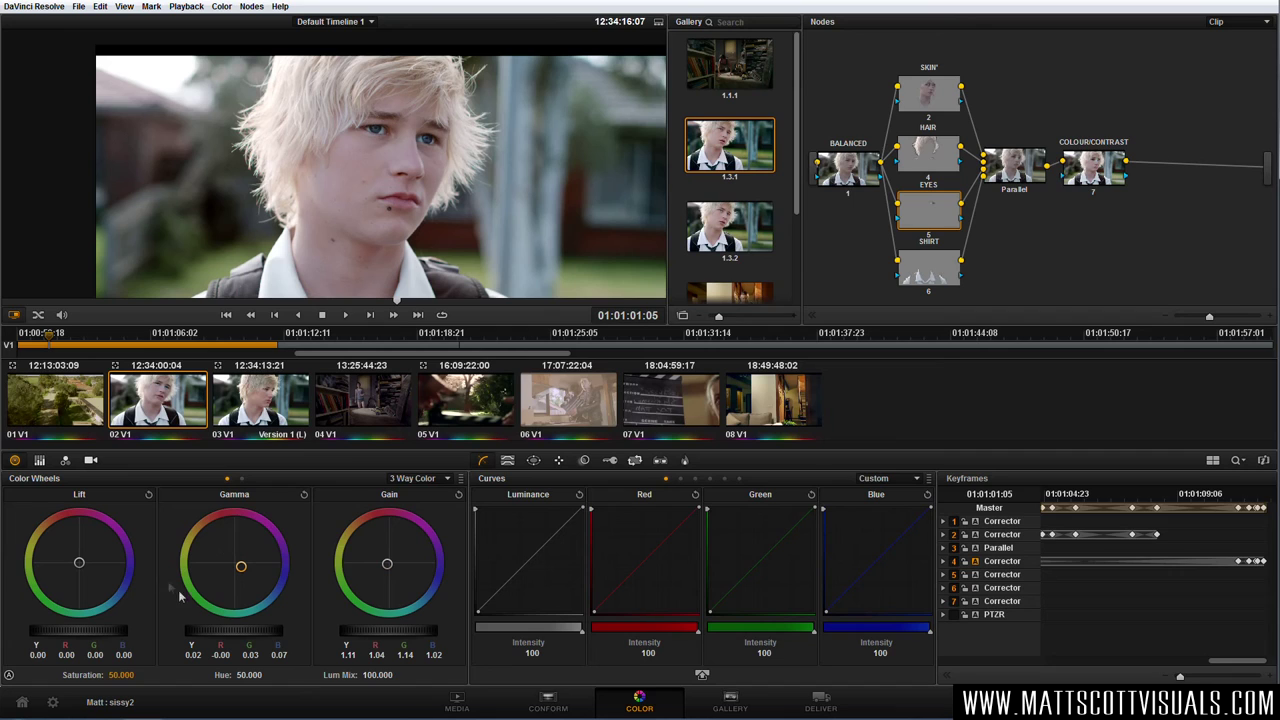
drag(219, 632, 277, 634)
Switch the EYES node off and on repeatedly to compare the eyes with and without its correction
key(ctrl+d)
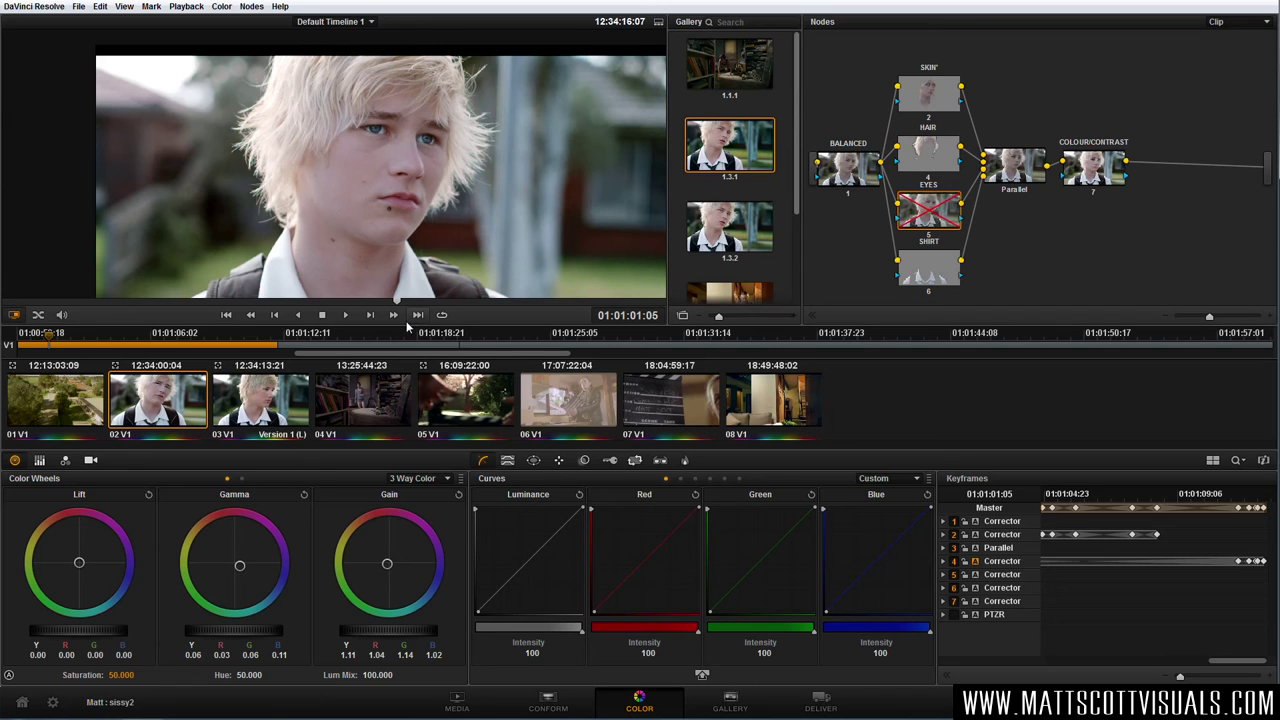
key(ctrl+d)
key(ctrl+d)
key(ctrl+d)
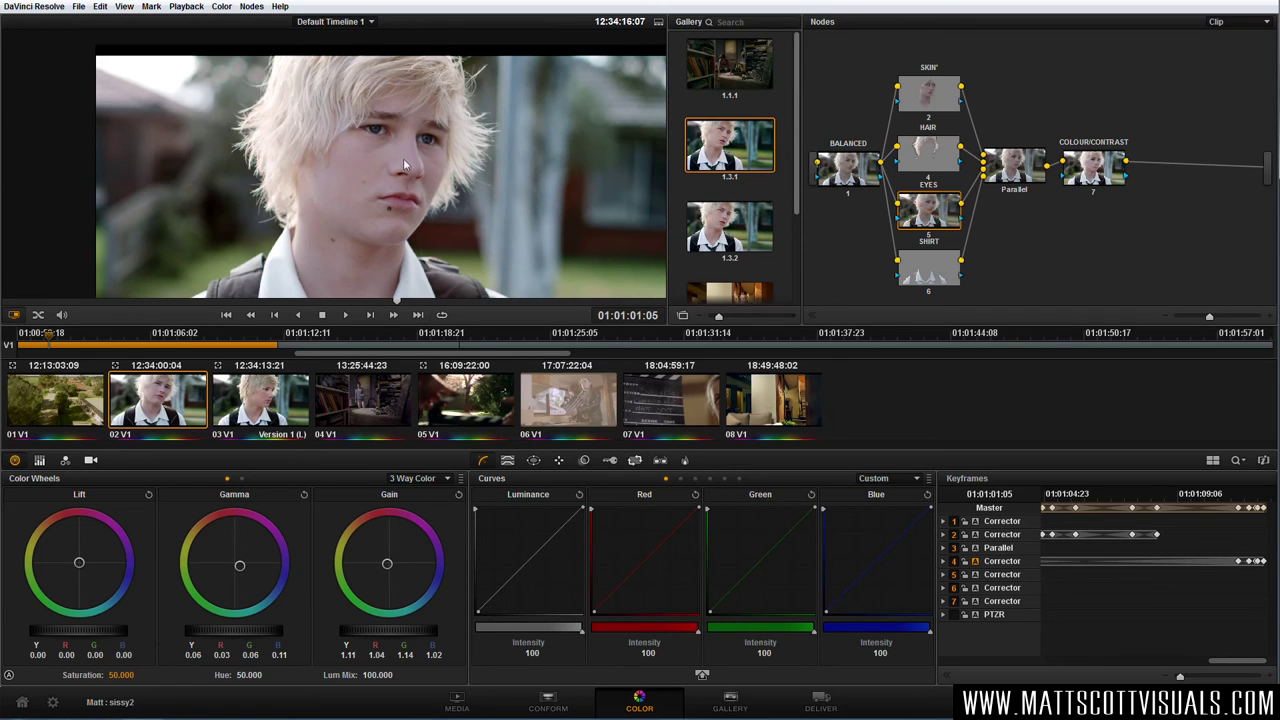
scroll(404, 163, up, 2)
key(ctrl+d)
key(ctrl+d)
scroll(404, 163, down, 2)
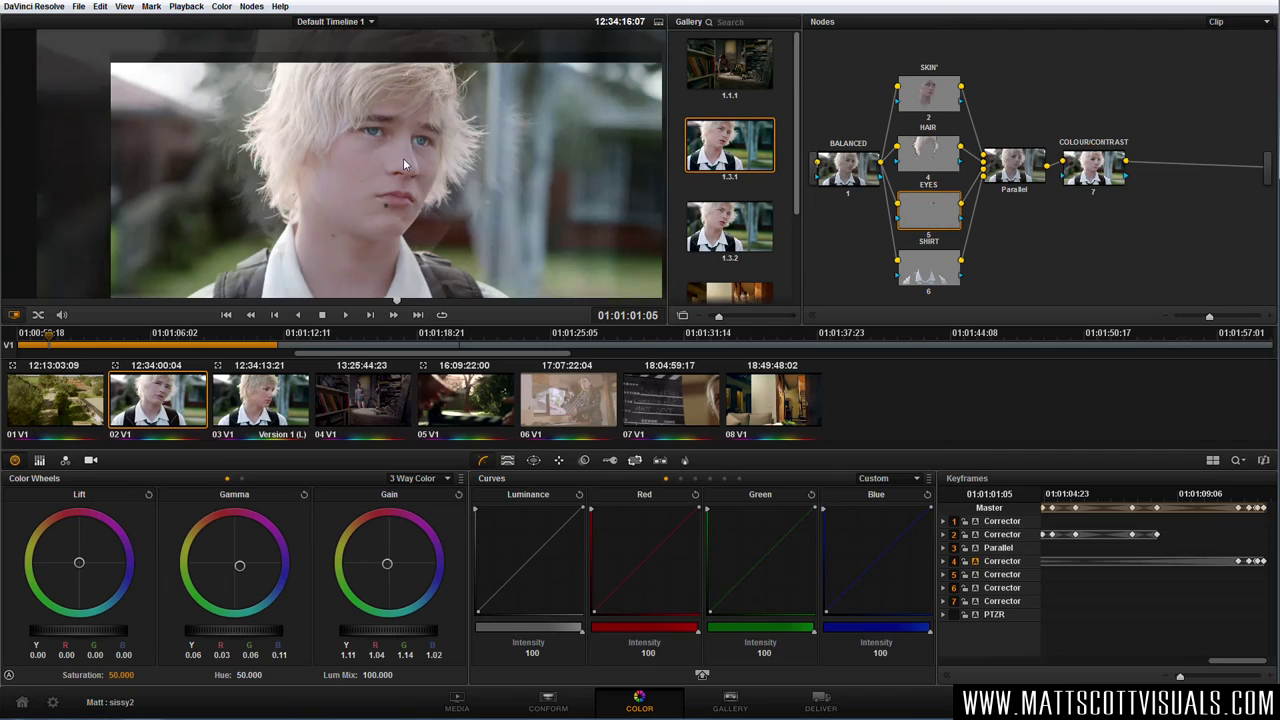
Set the SKIN node's blue gamma to -0.01, and the SHIRT node's gain to 1.09 with red 1.11 and blue 1.05
click(930, 94)
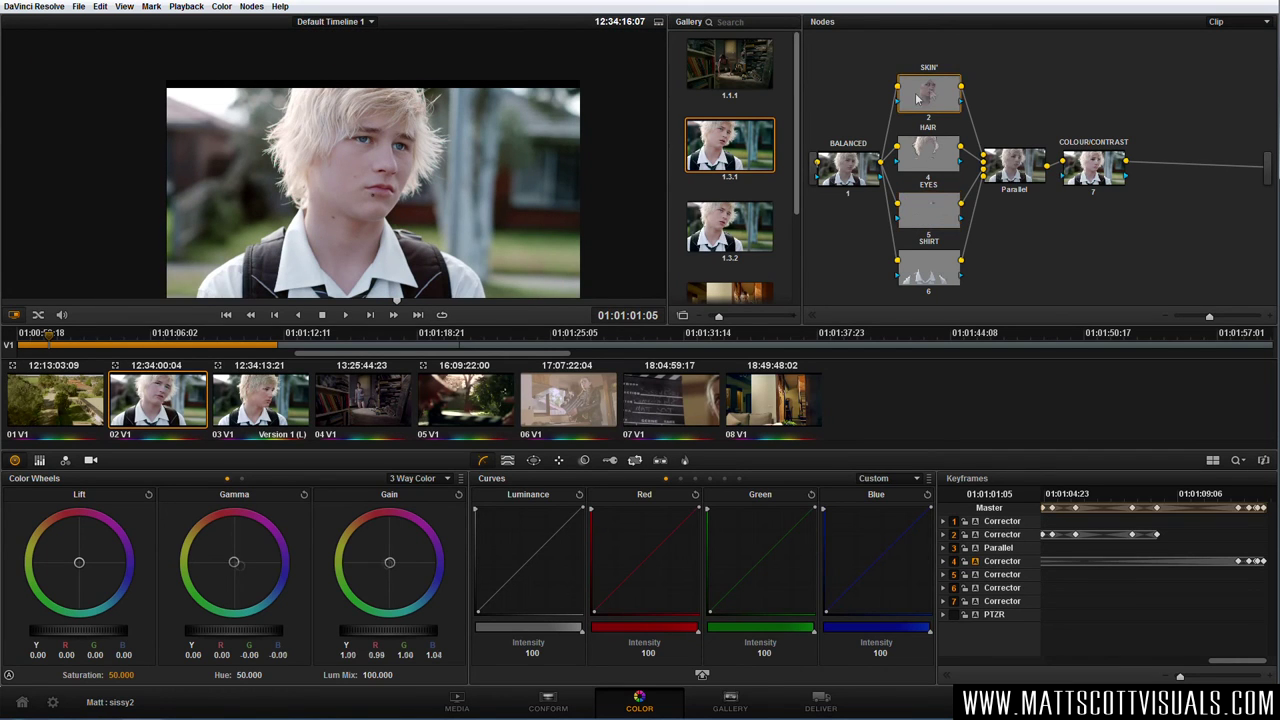
drag(234, 566, 227, 568)
click(936, 280)
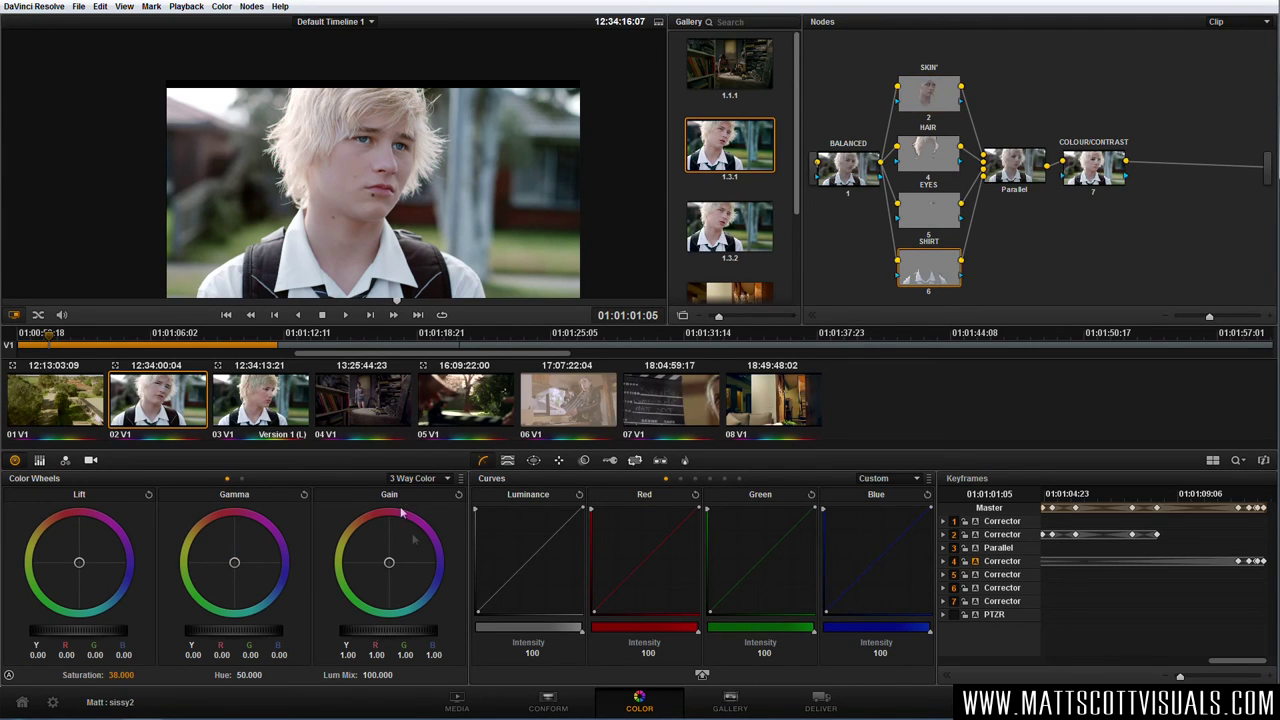
drag(376, 638, 422, 642)
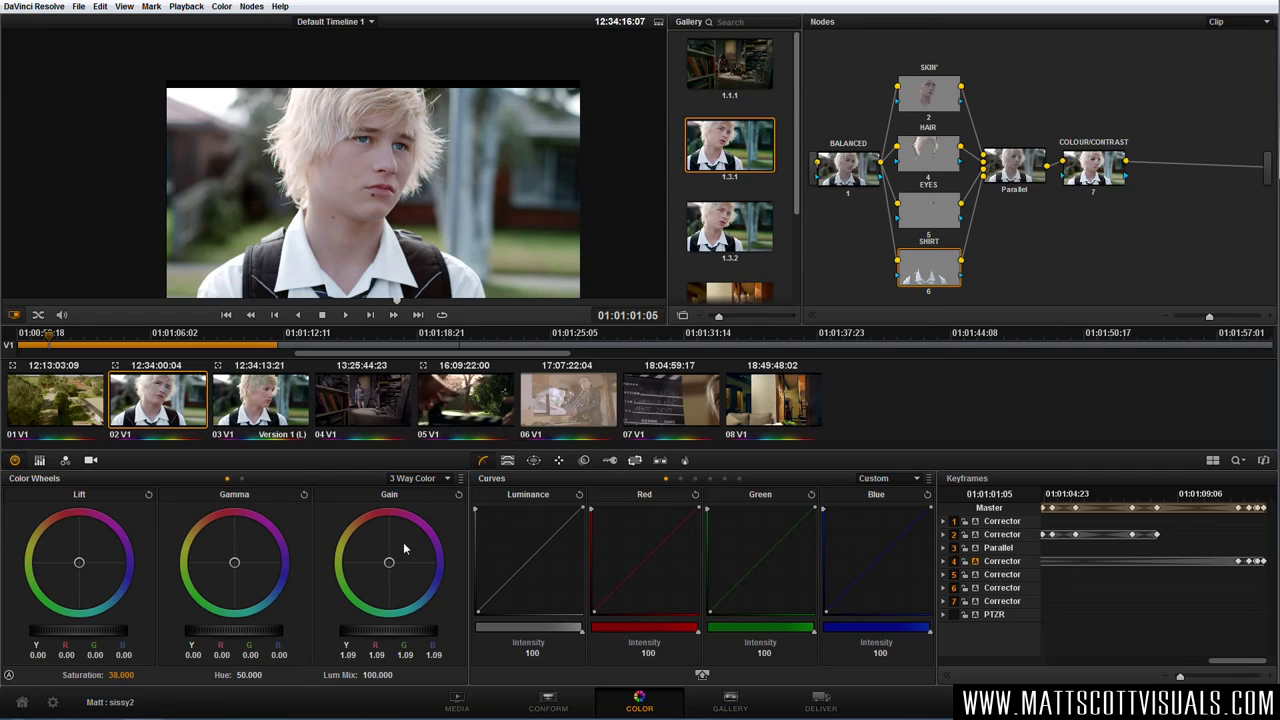
drag(390, 564, 382, 563)
Bypass and restore all nodes to compare the ungraded clip with the full grade
scroll(416, 238, up, 3)
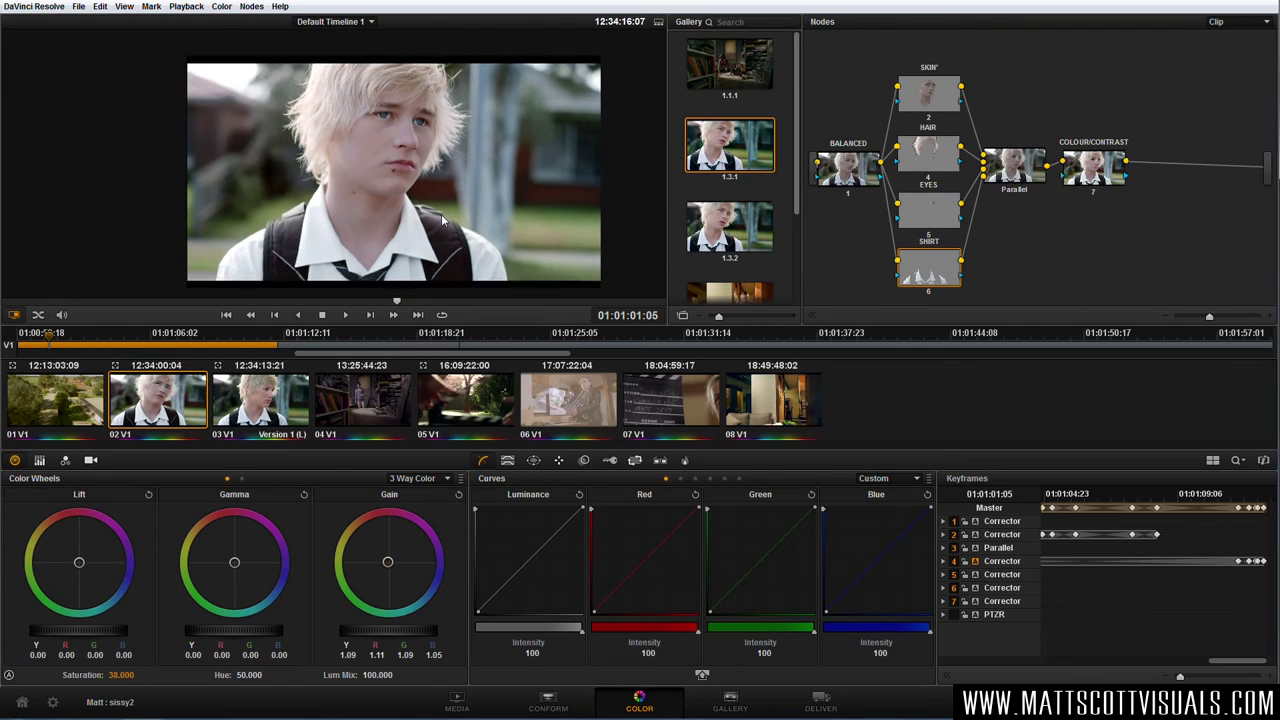
key(alt+d)
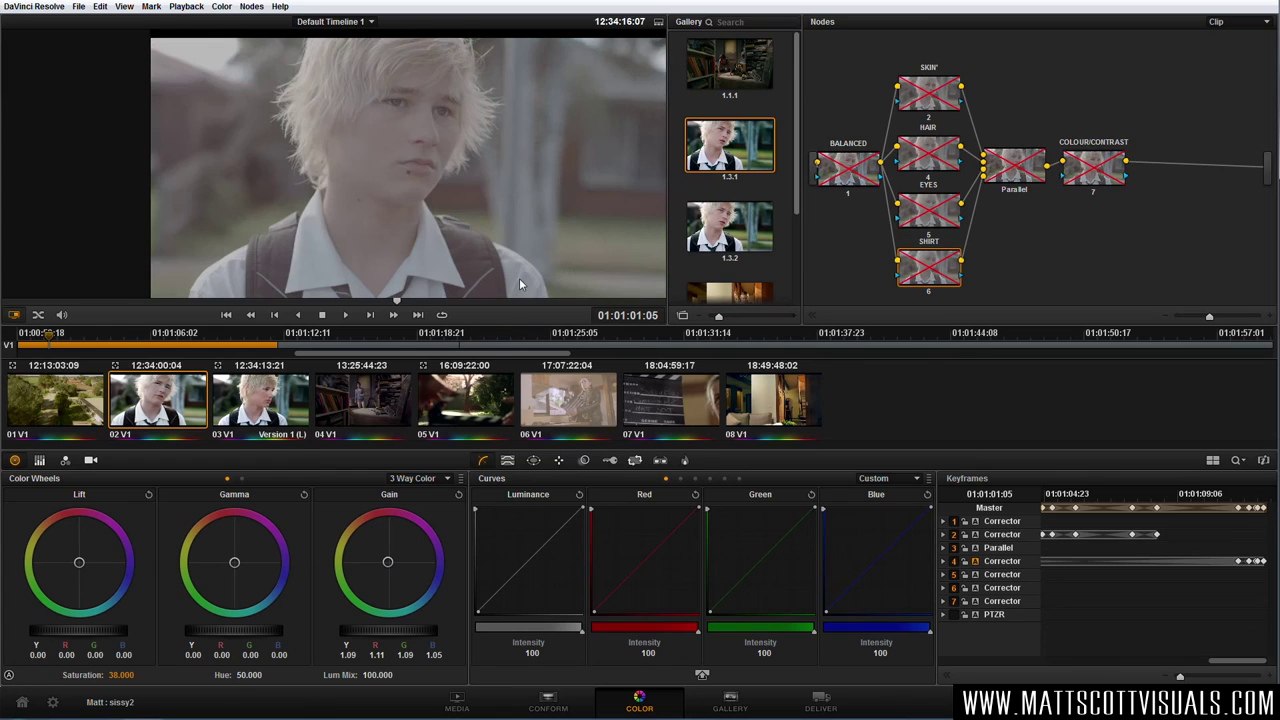
key(alt+d)
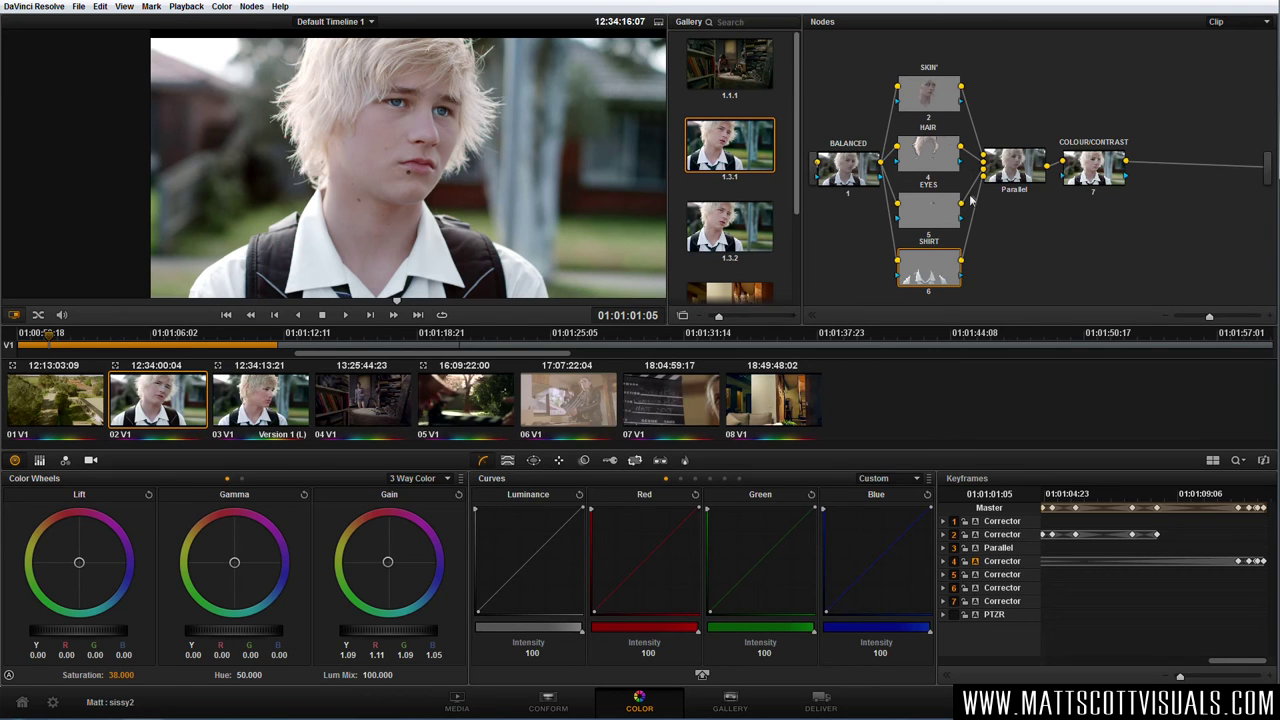
key(alt+d)
key(alt+d)
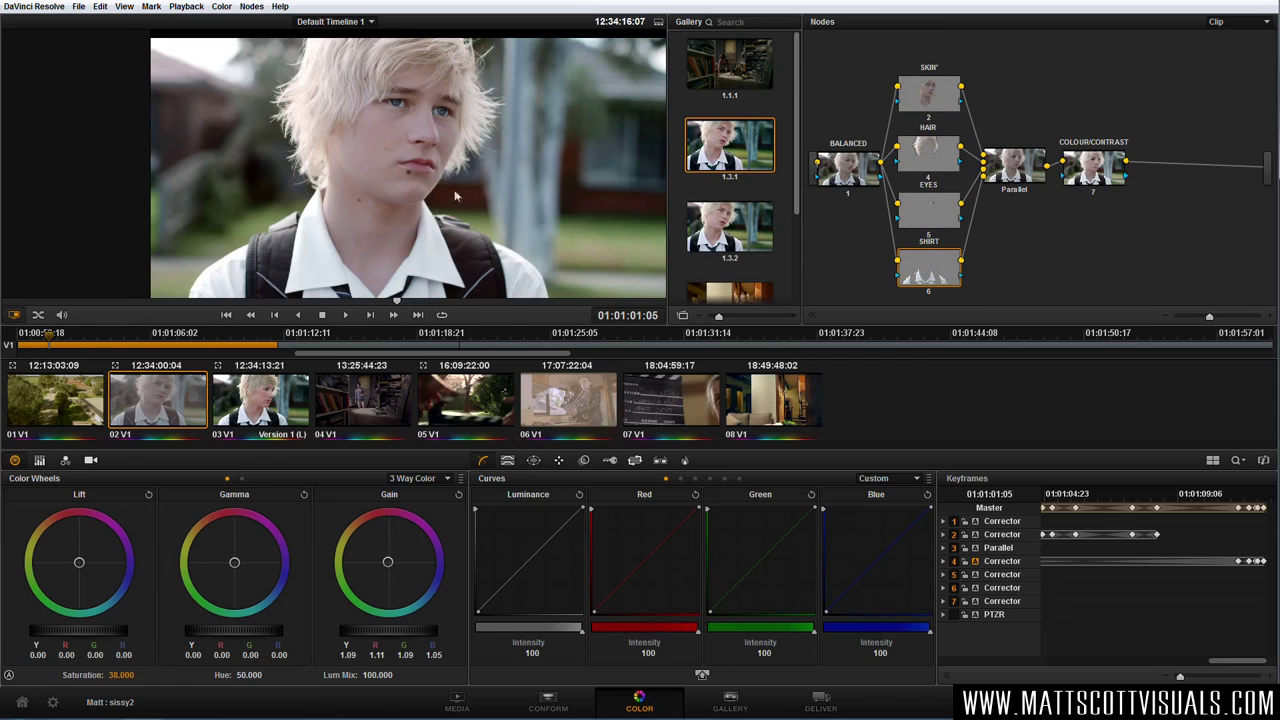
scroll(443, 186, down, 2)
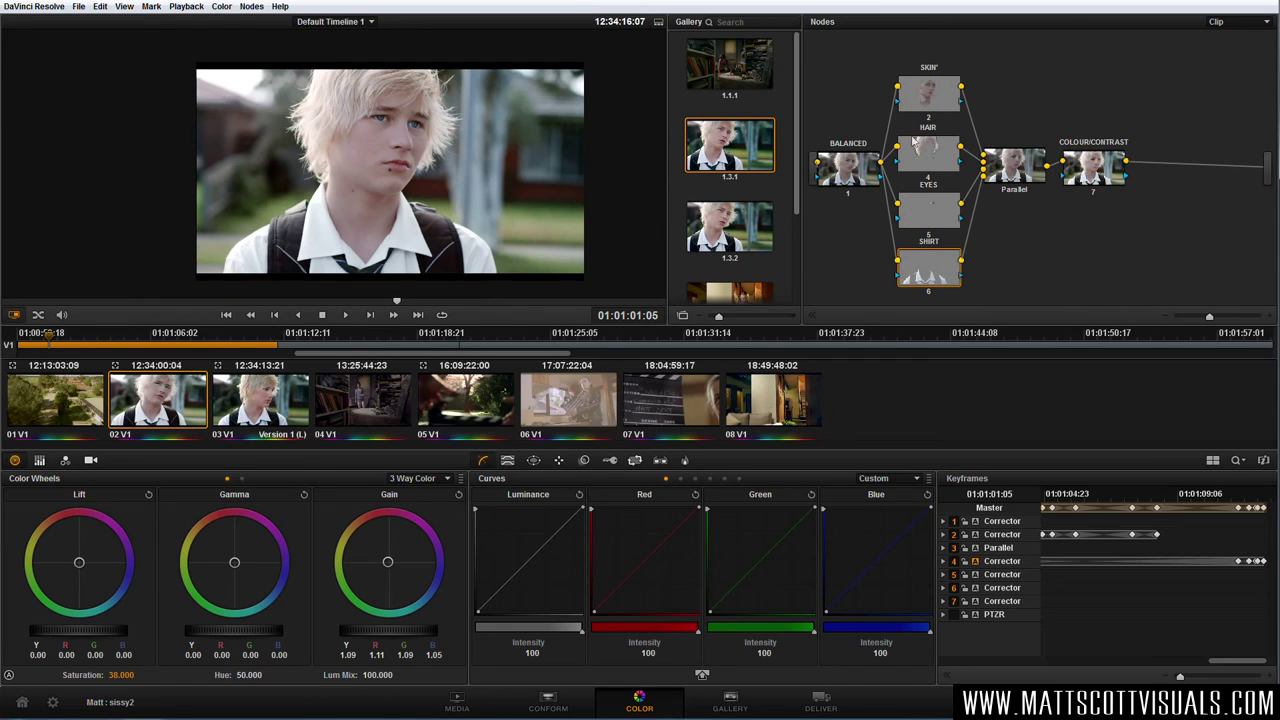
Add a serial node after COLOUR/CONTRAST and place it below the main node chain
click(1096, 173)
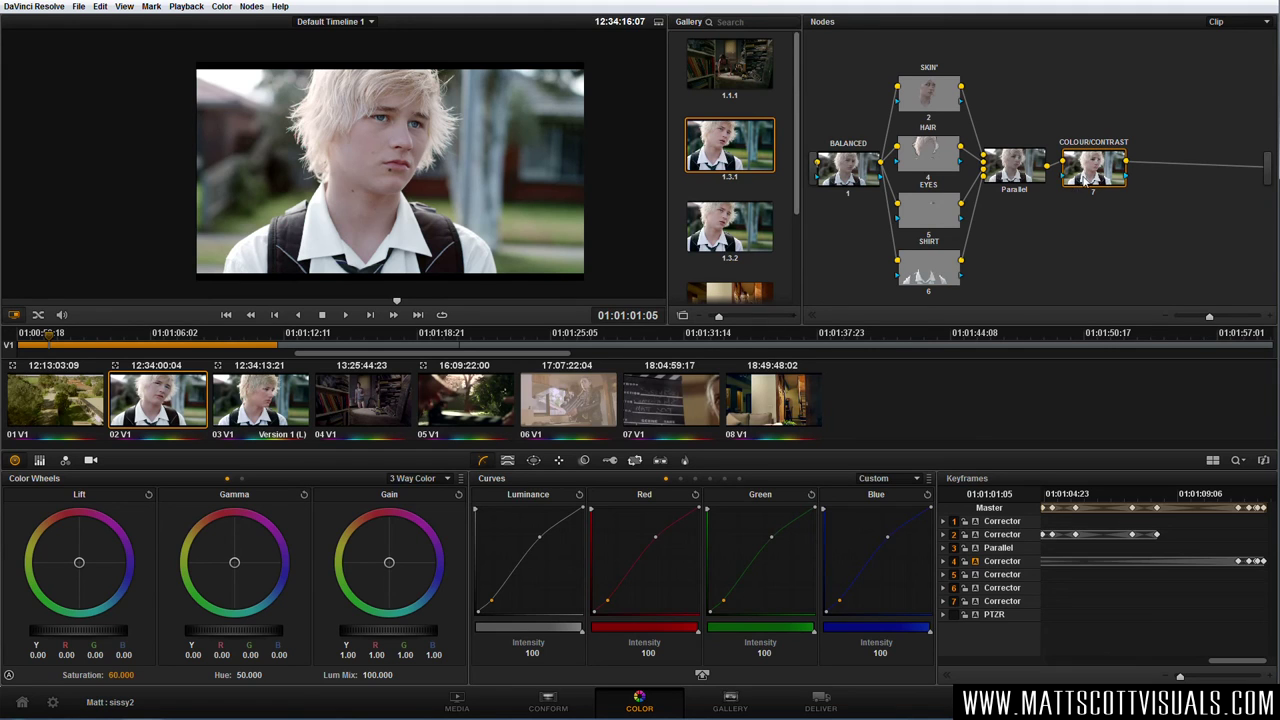
key(alt+s)
drag(1172, 180, 1053, 276)
Place a circular window over the face on the new node and darken that area strongly with the luminance curve
click(533, 462)
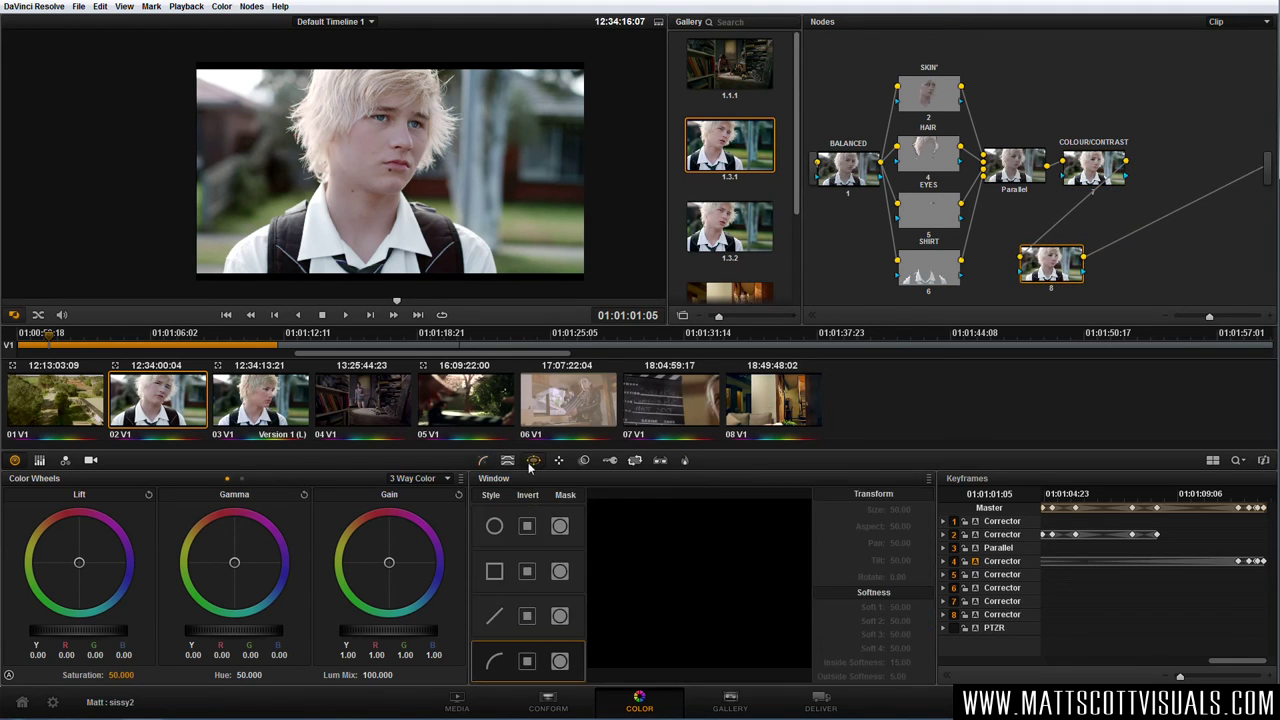
click(494, 525)
drag(400, 172, 390, 140)
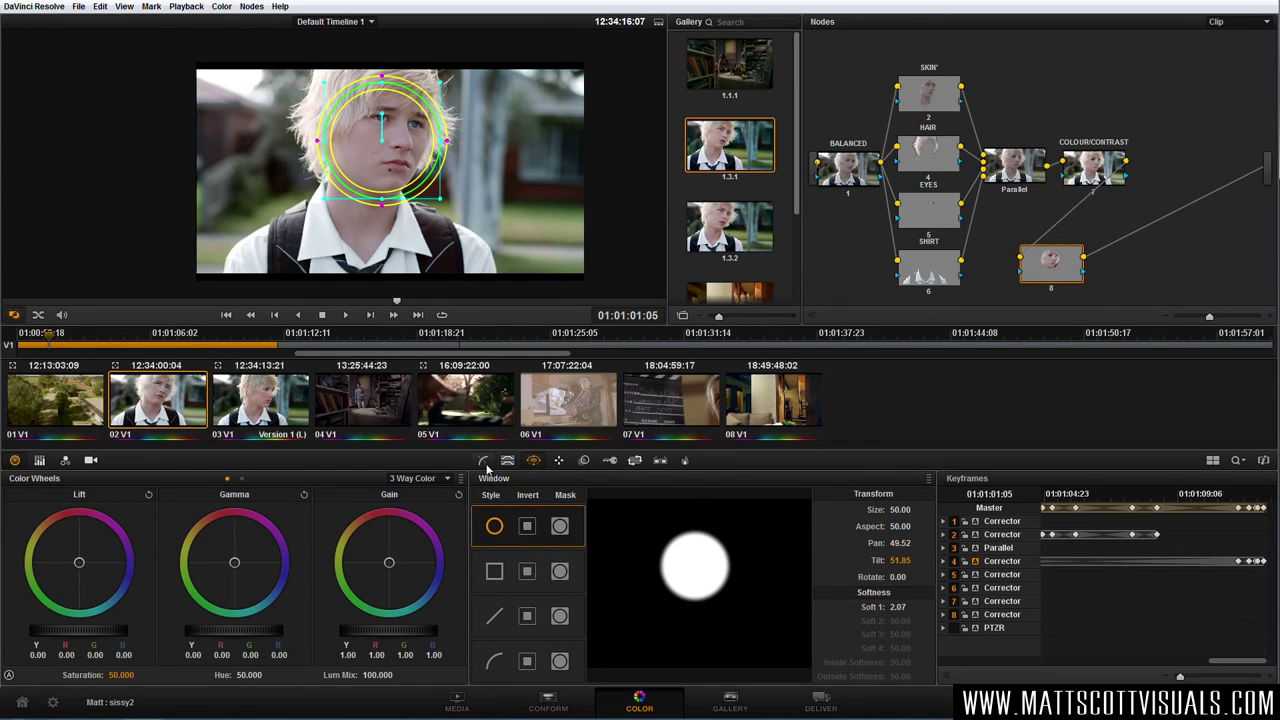
click(484, 461)
drag(543, 548, 550, 593)
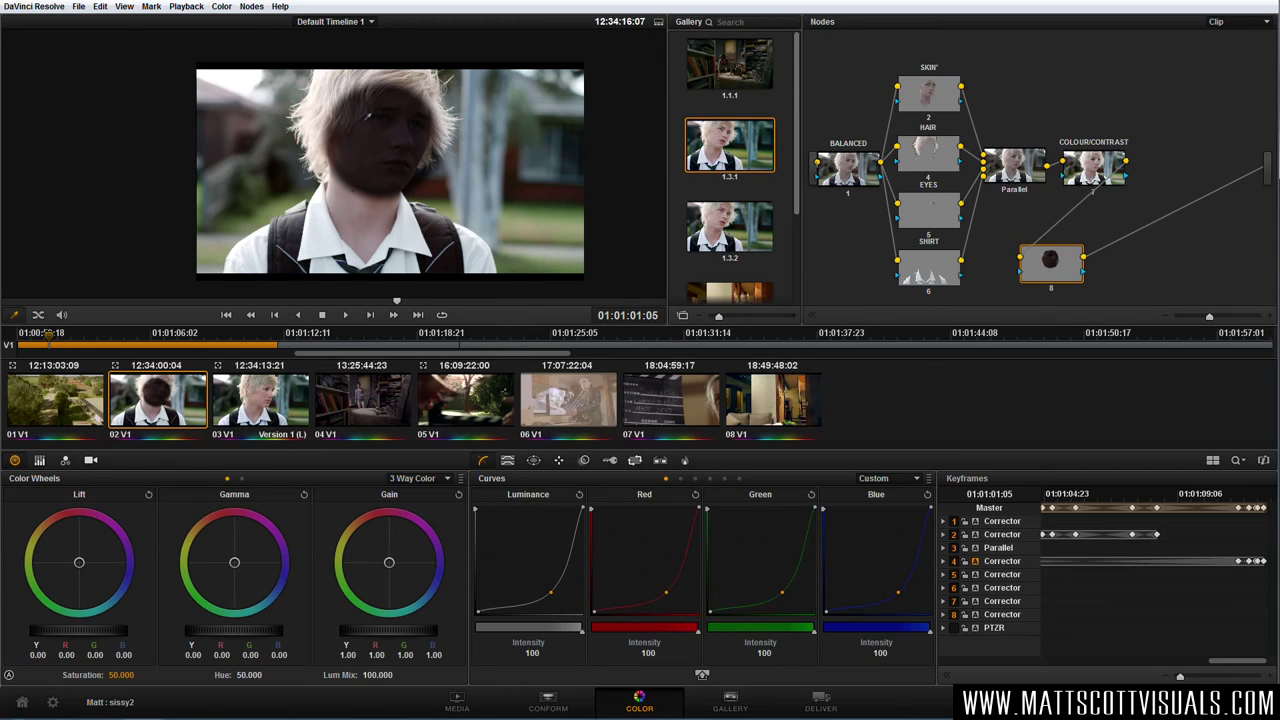
Add an outside node to the darkened circular-window node and arrange the two side by side
right_click(1057, 266)
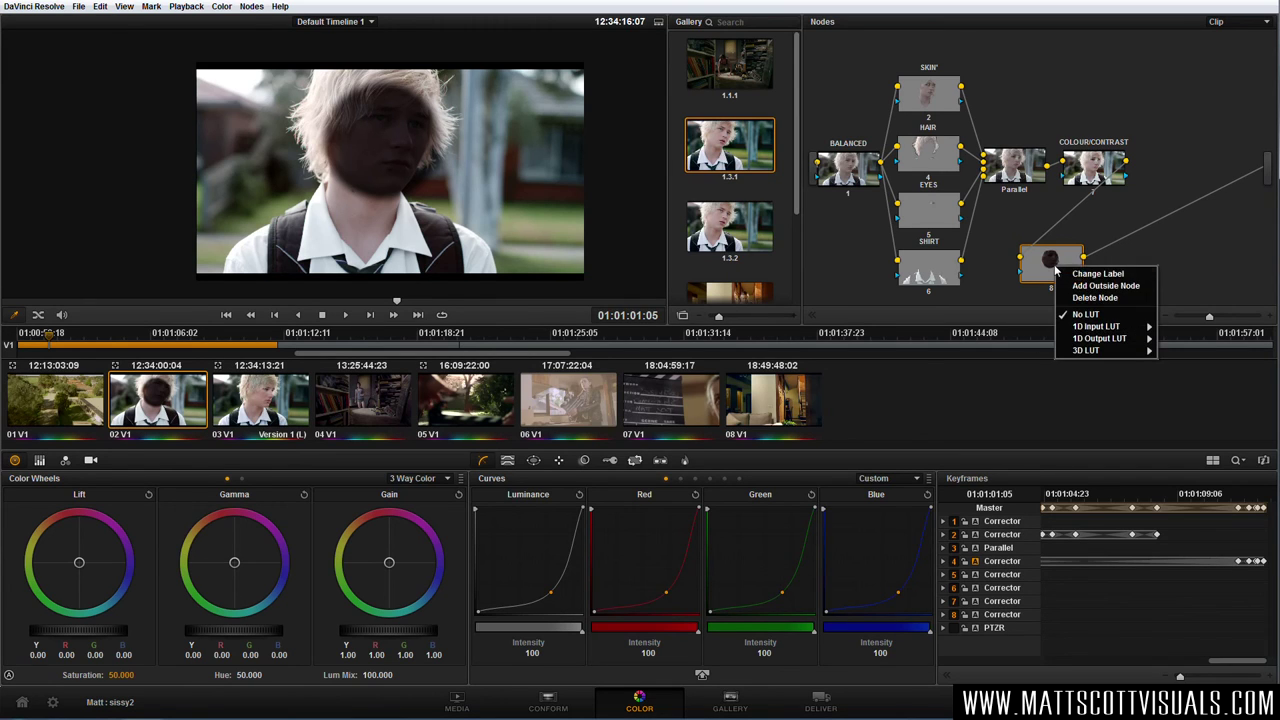
click(1095, 287)
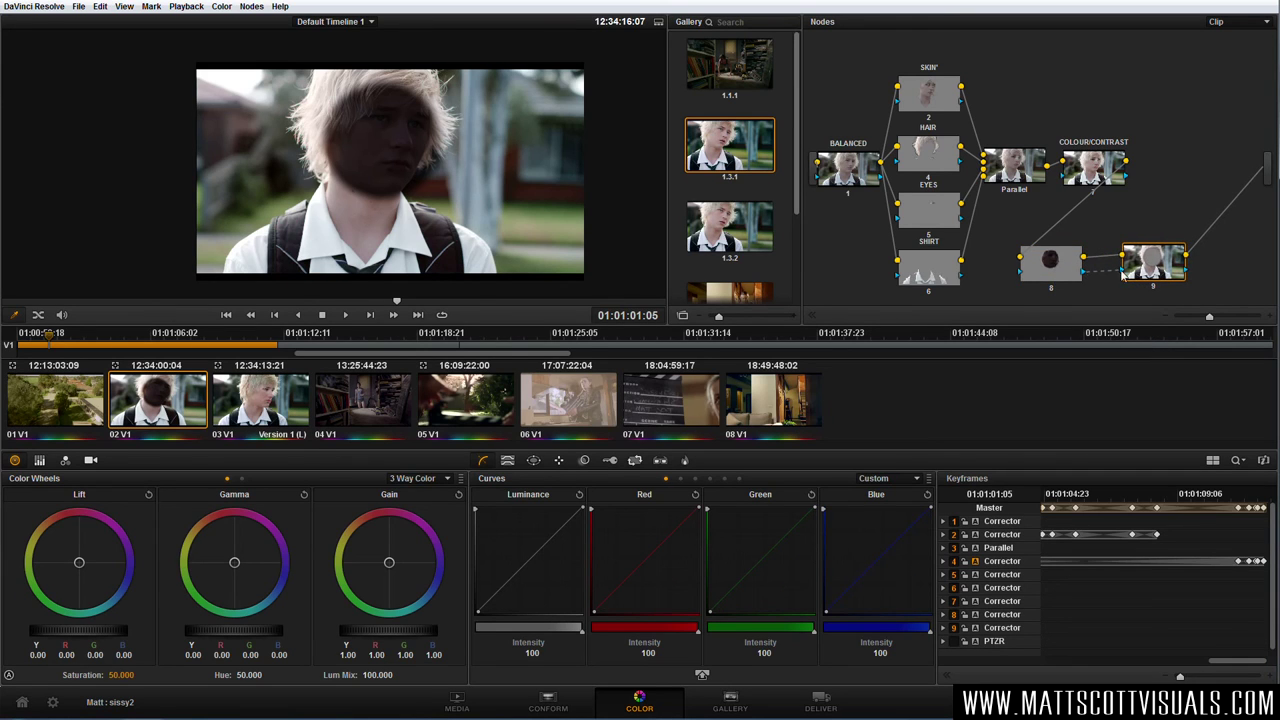
drag(1149, 277, 1144, 277)
drag(1058, 278, 1061, 279)
click(1062, 271)
click(1142, 272)
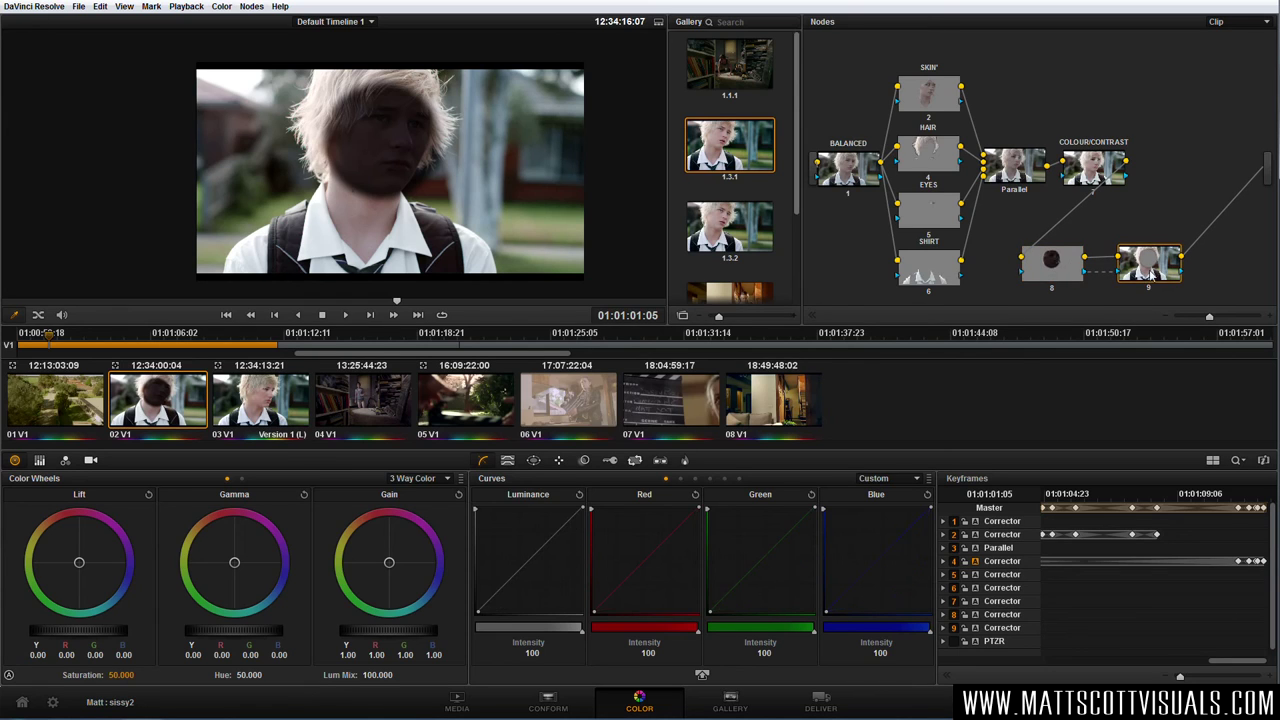
Try a darker luminance curve on the outside node, and delete both it and the circular-window node
mouse_move(528, 560)
mouse_down()
mouse_move(515, 530)
mouse_move(556, 592)
mouse_move(538, 578)
mouse_up()
key(Delete)
key(Delete)
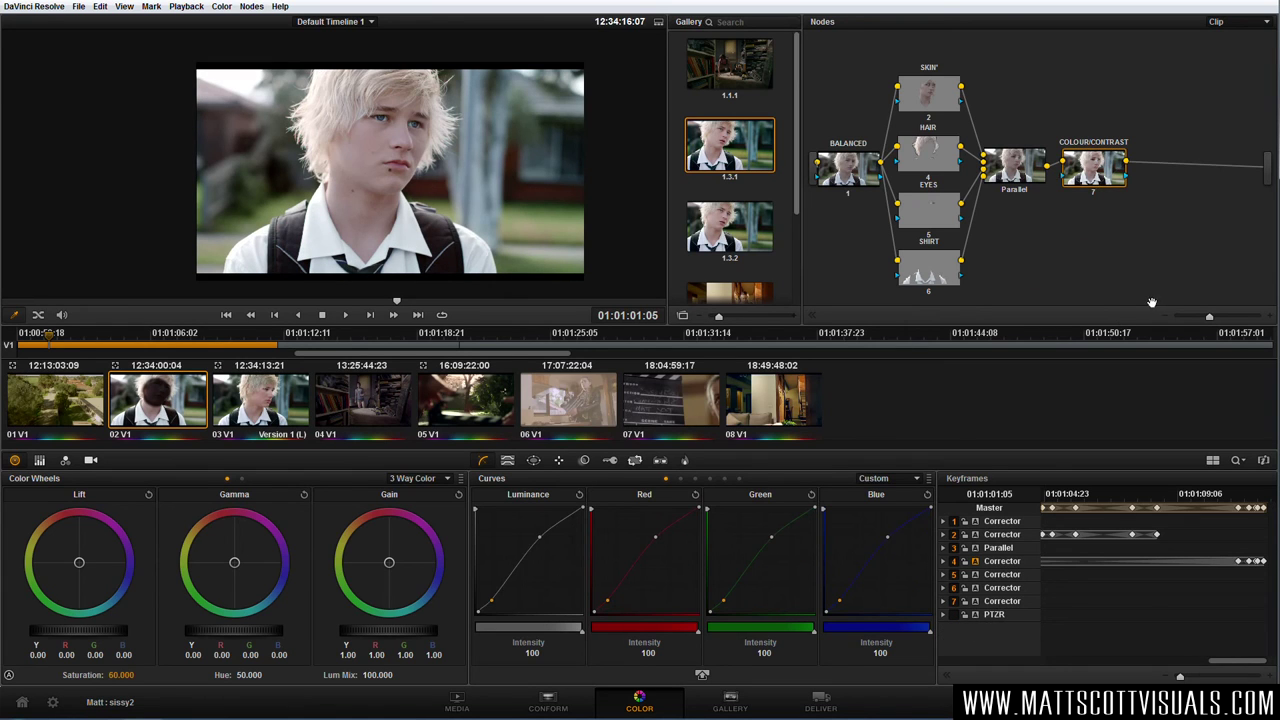
Add an outside node to the SKIN node, move it above the Parallel node and label it "cool shadows"
click(937, 105)
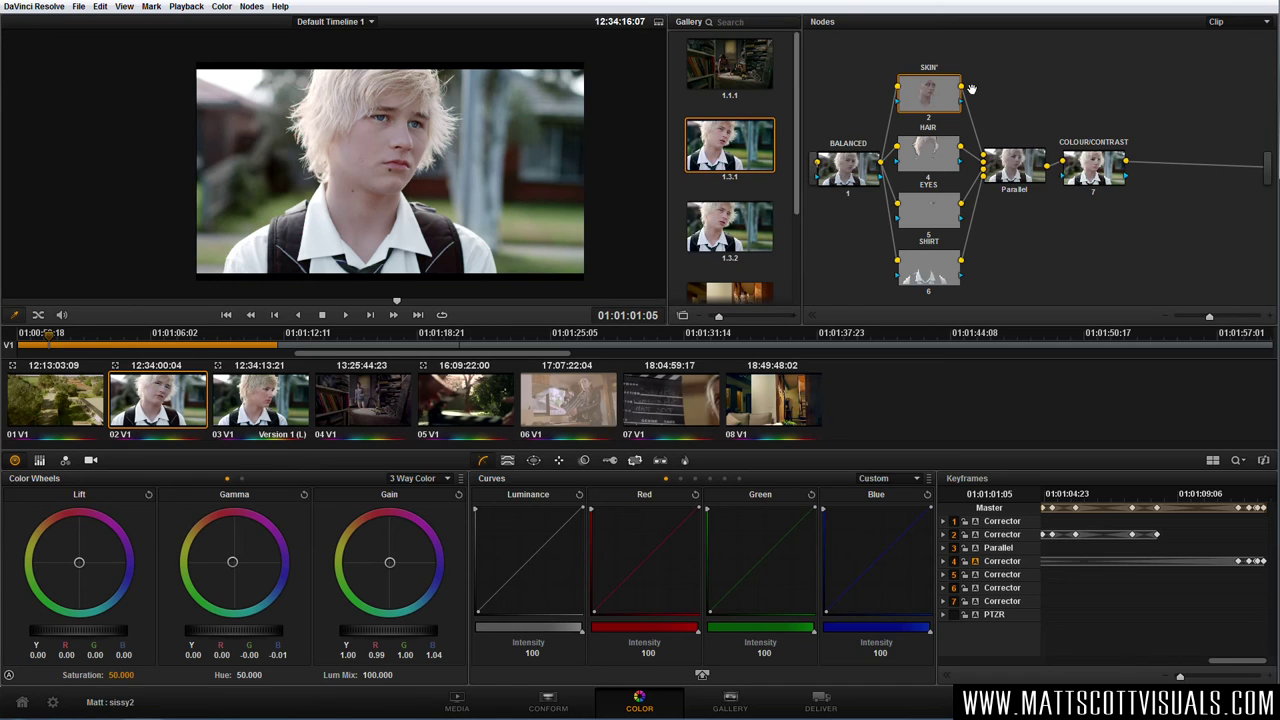
right_click(938, 102)
click(986, 126)
drag(986, 126, 1036, 71)
right_click(1036, 70)
click(1127, 102)
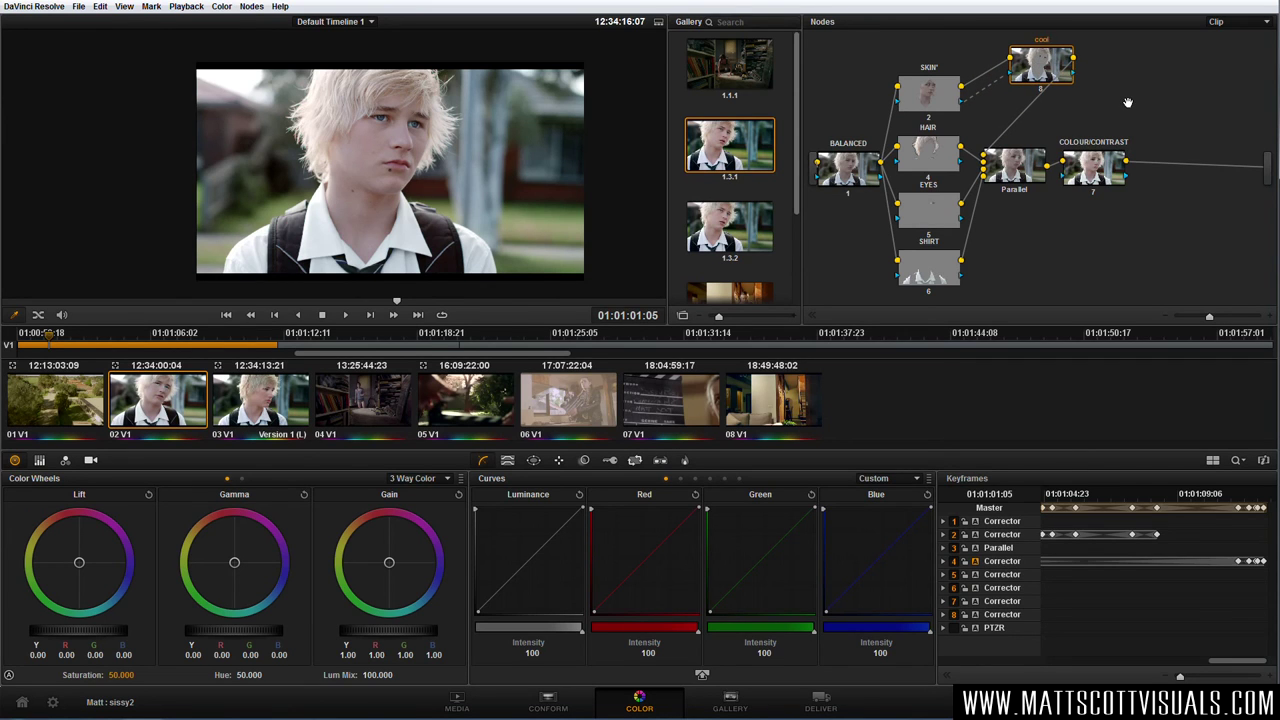
key(Return)
Cool the lift of the cool shadows node to red -0.02 and blue 0.01, undoing the trial reduction in lift luminance
drag(80, 567, 89, 586)
drag(120, 635, 100, 633)
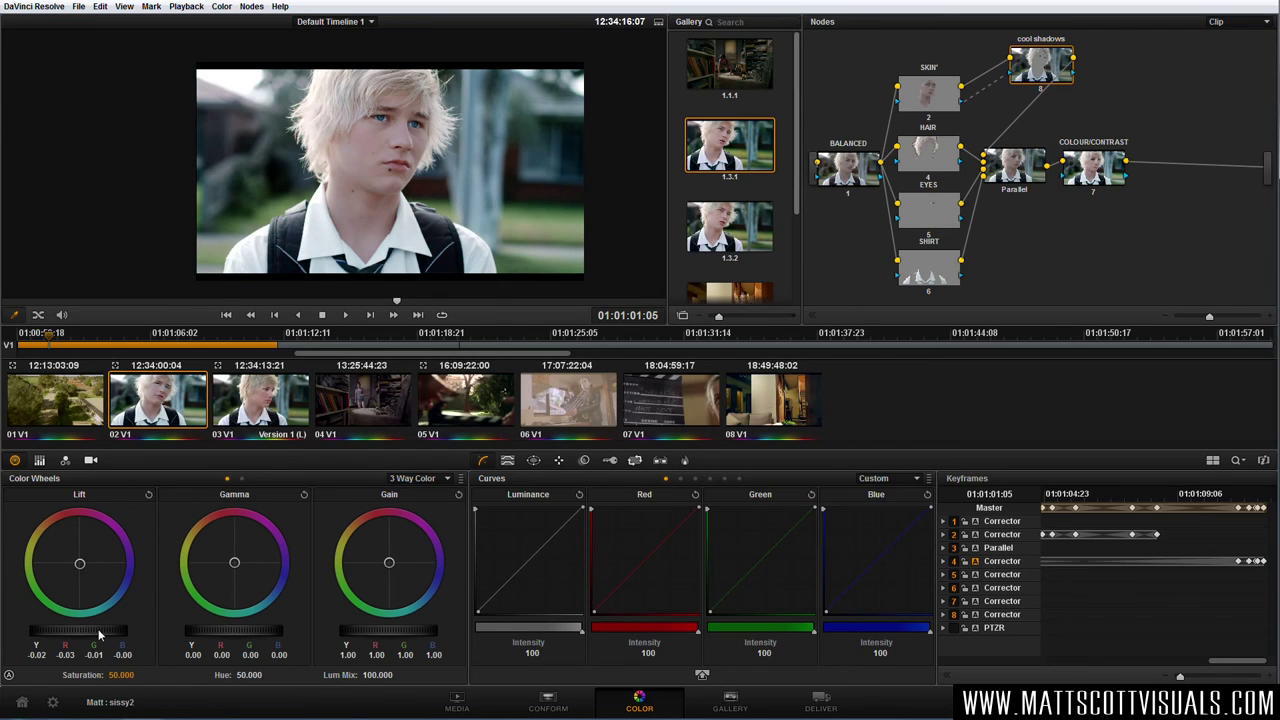
key(ctrl+z)
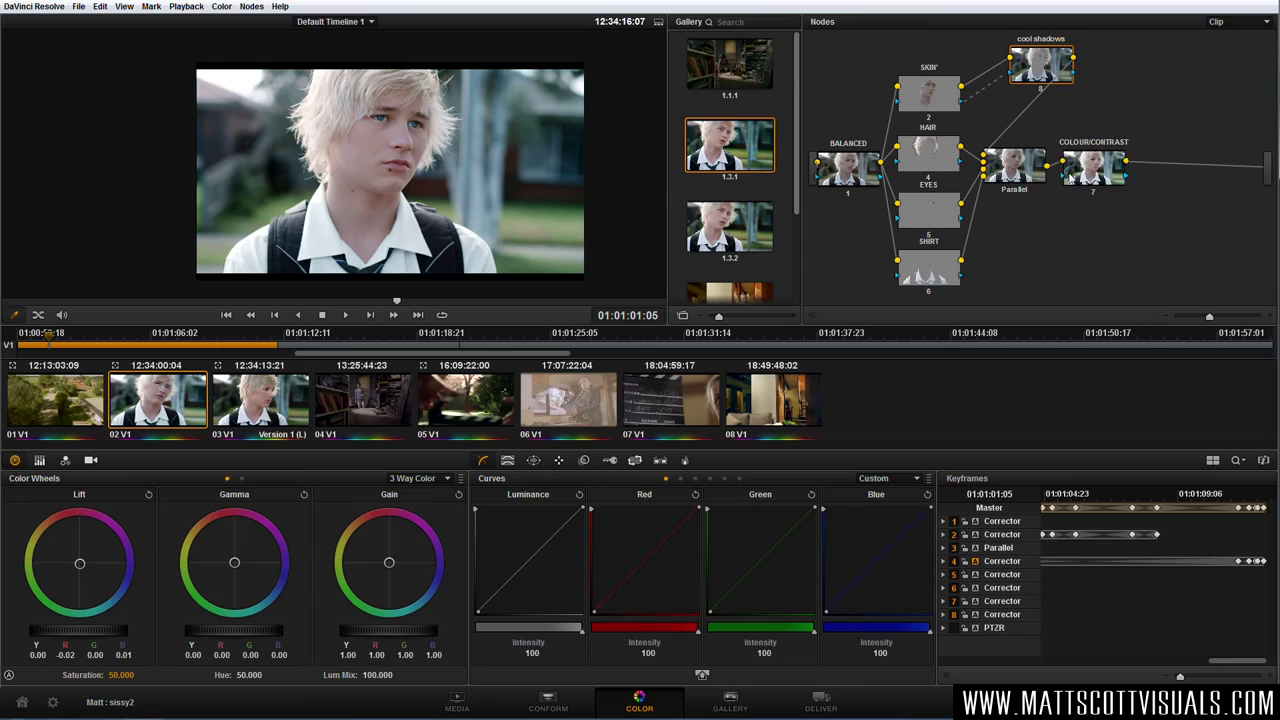
Append a serial node to COLOUR/CONTRAST and position it beneath the Parallel and COLOUR/CONTRAST nodes
drag(1071, 180, 1075, 181)
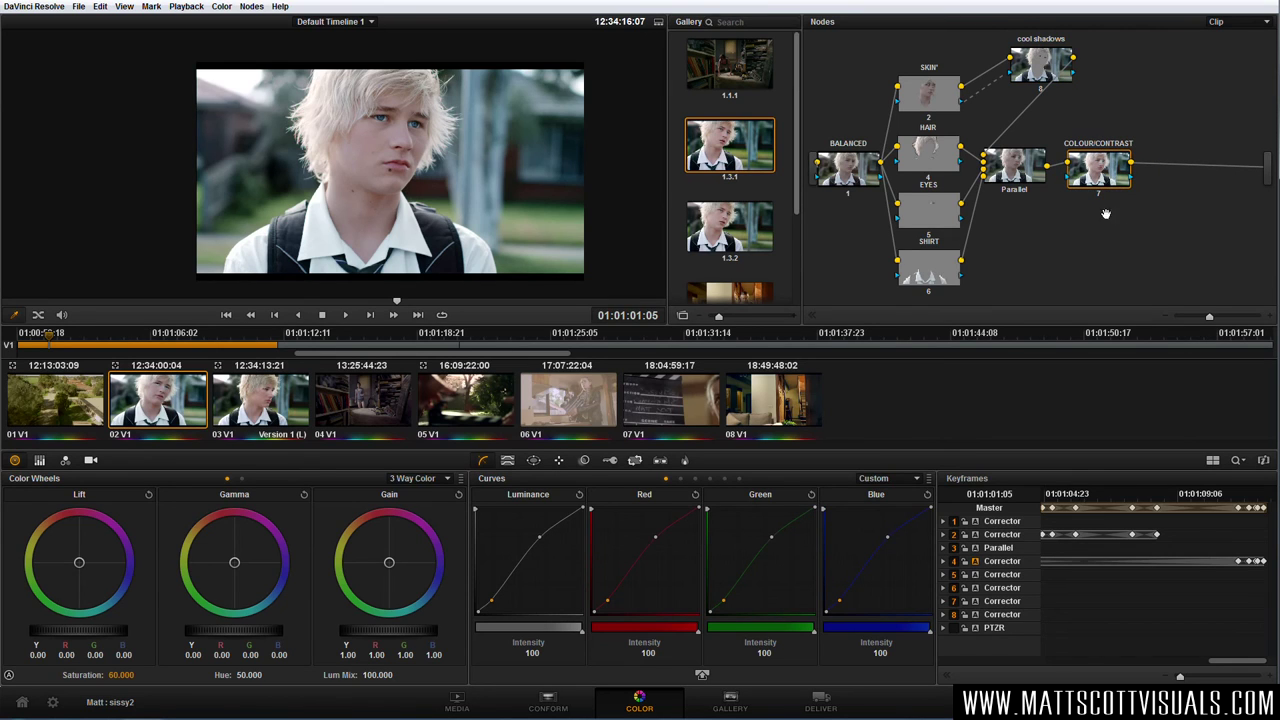
drag(1098, 176, 1091, 178)
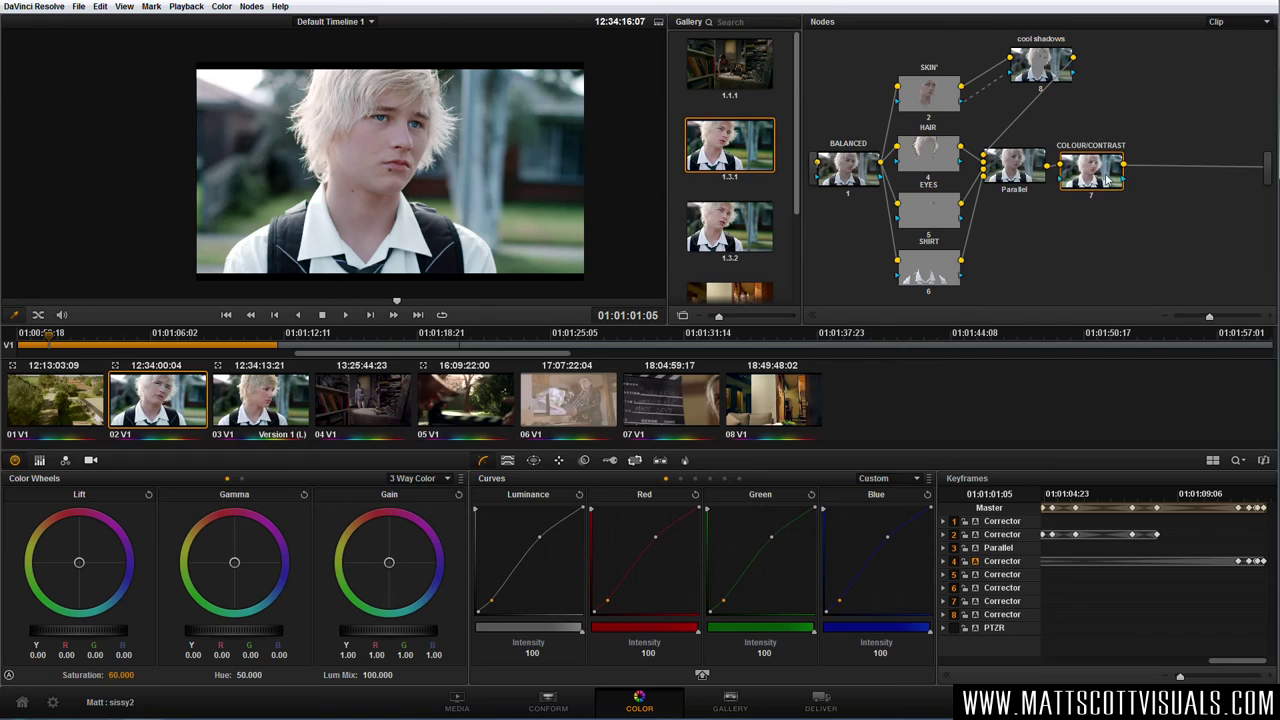
key(alt+s)
drag(1200, 185, 1087, 246)
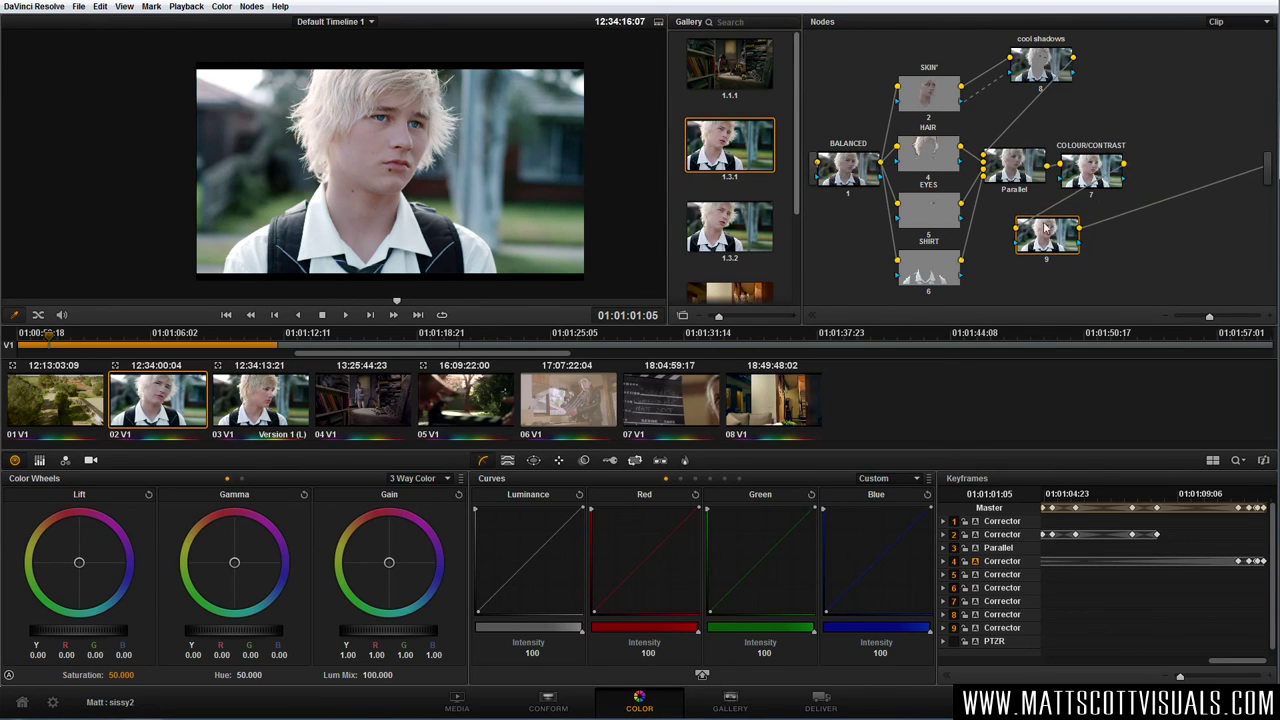
Shape a soft elliptical window around the subject's head and chest with size 56.39, aspect 33.00, rotation 4.36 and softness 10.64
click(533, 462)
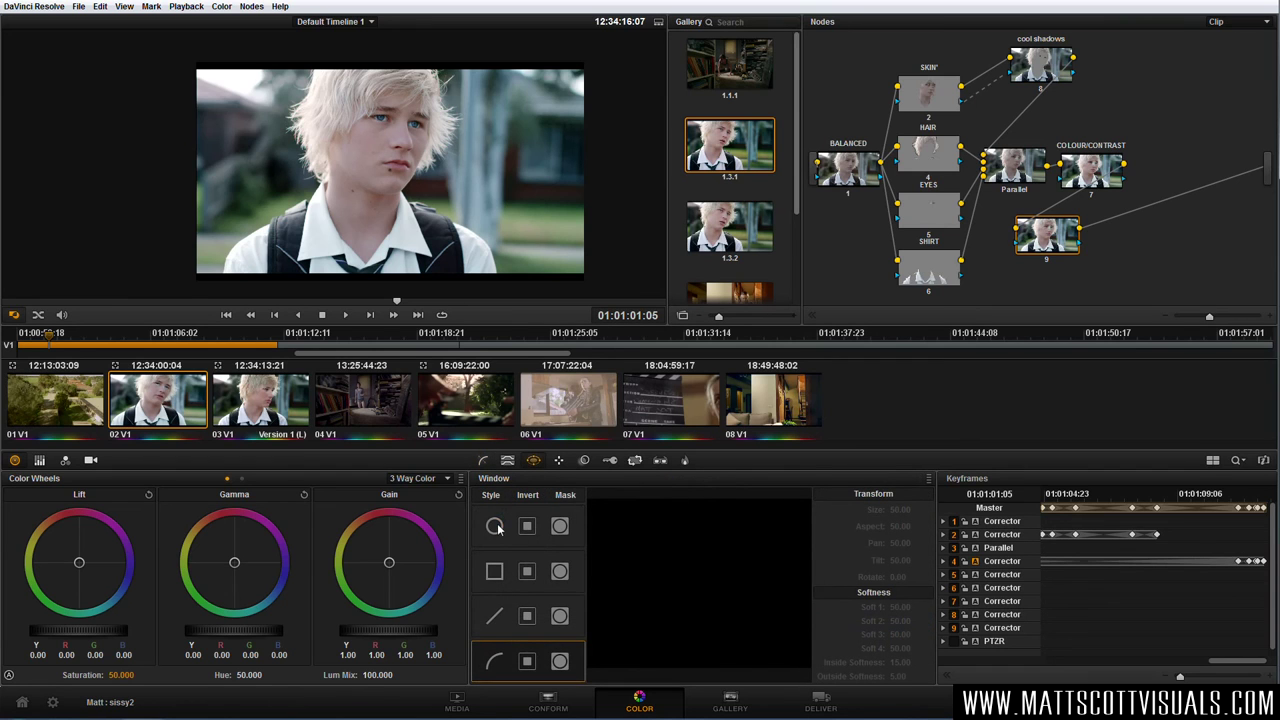
click(494, 526)
drag(384, 238, 506, 160)
drag(367, 243, 378, 290)
drag(380, 115, 405, 141)
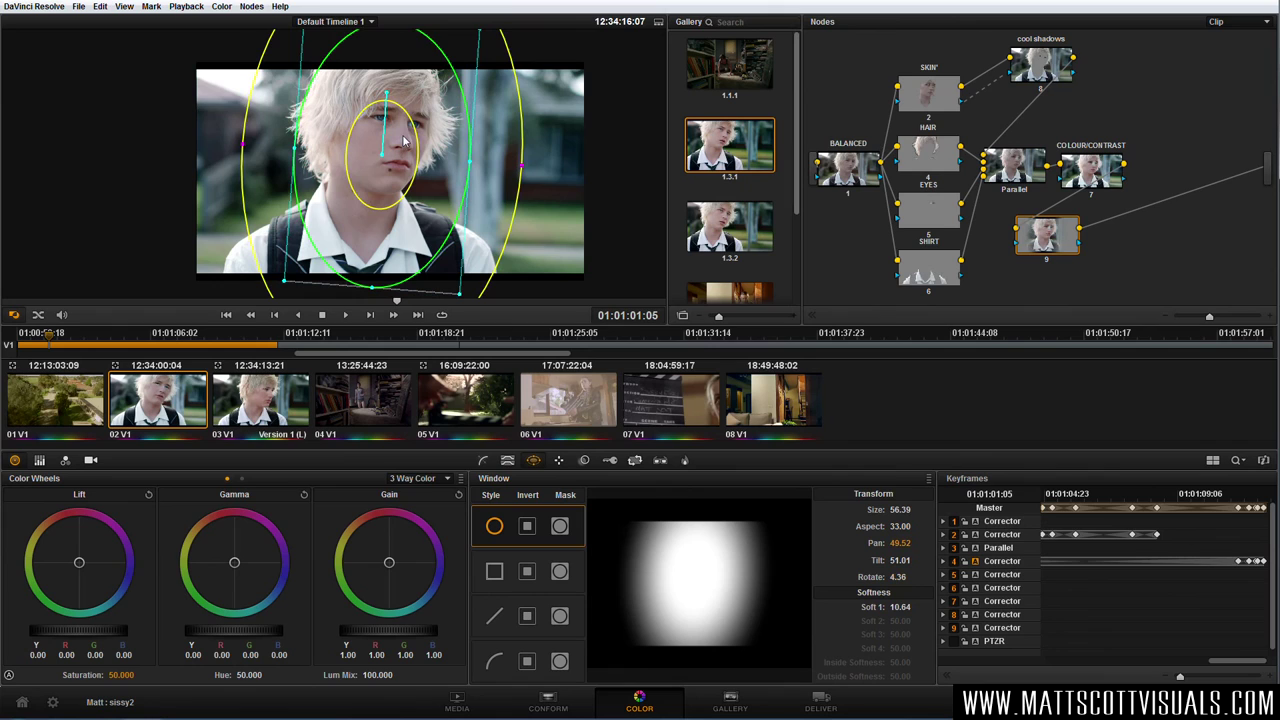
Set the windowed subject node's saturation to 54 and sharpen it with a blur radius of 0.46 on red, green and blue
click(483, 461)
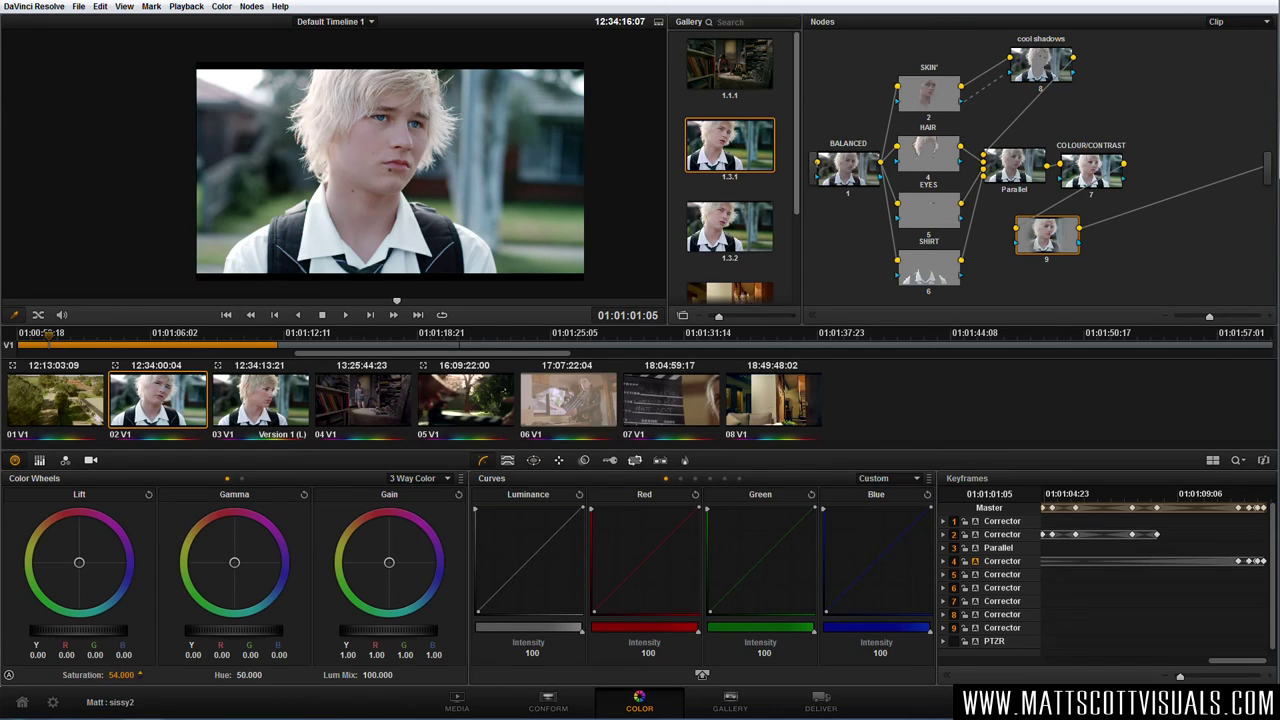
click(584, 461)
mouse_move(589, 573)
mouse_down()
mouse_move(590, 598)
mouse_move(589, 575)
mouse_up()
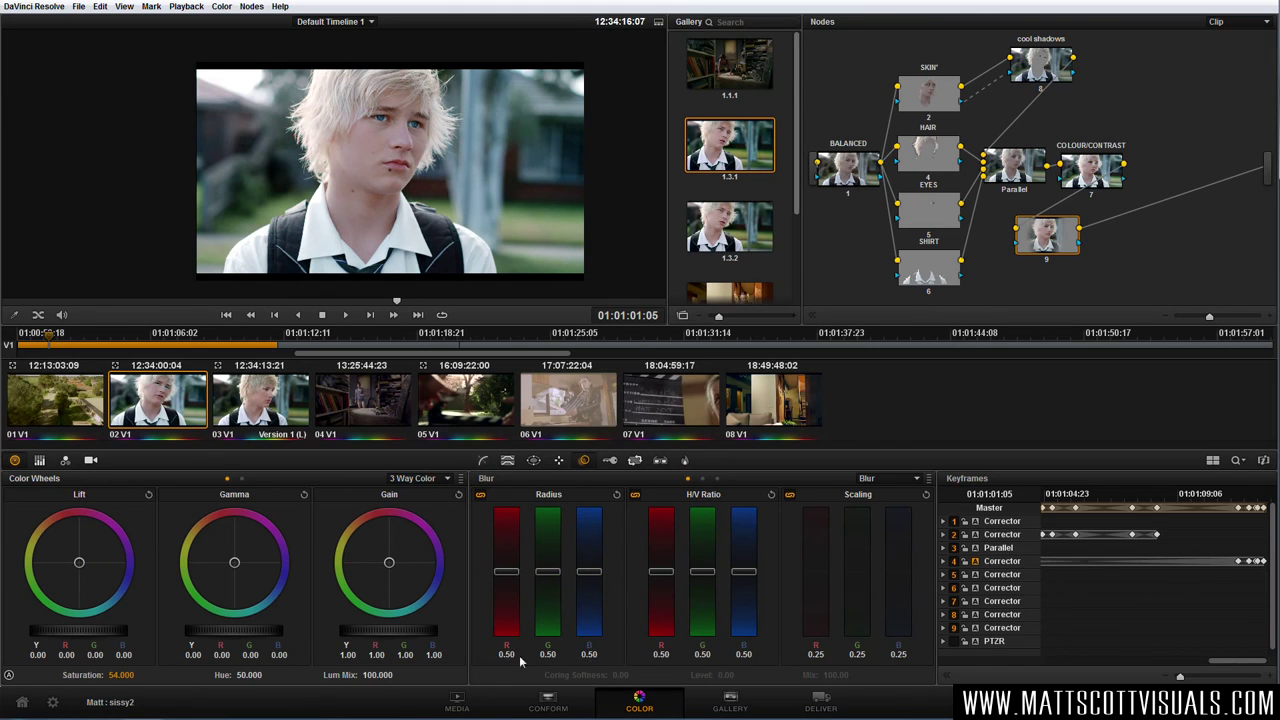
drag(595, 575, 592, 546)
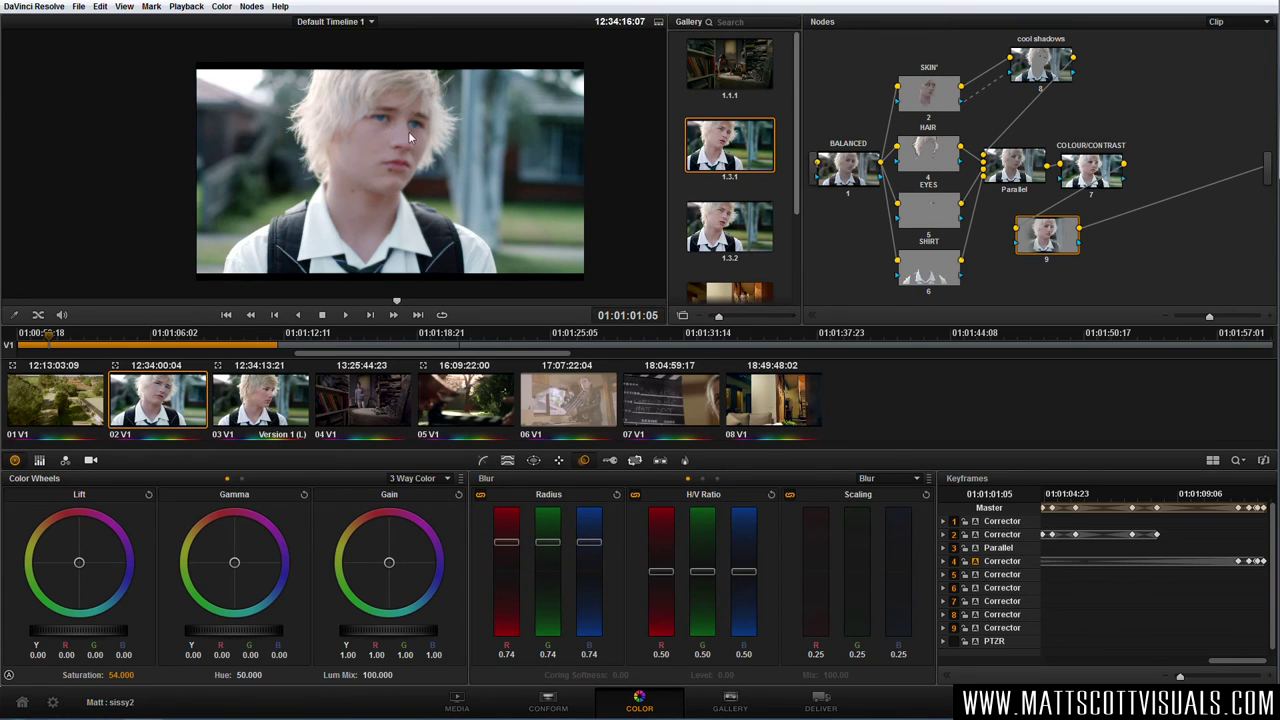
drag(593, 547, 589, 602)
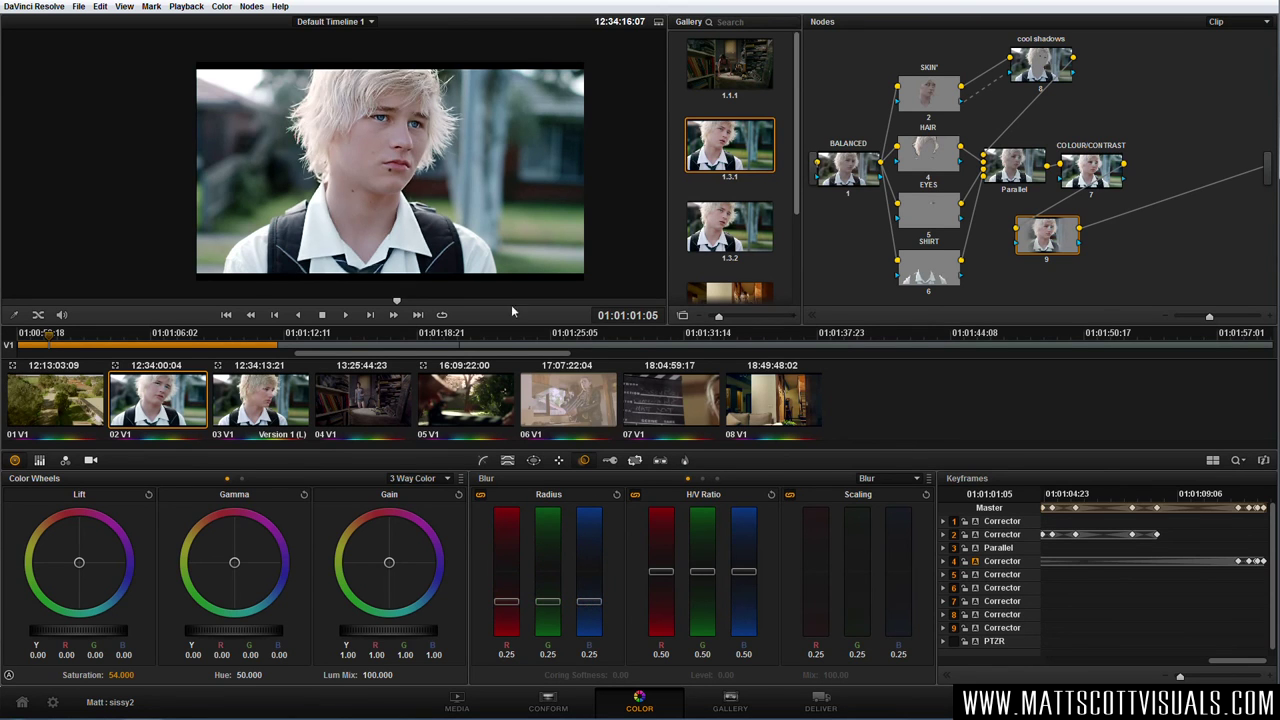
scroll(444, 214, up, 3)
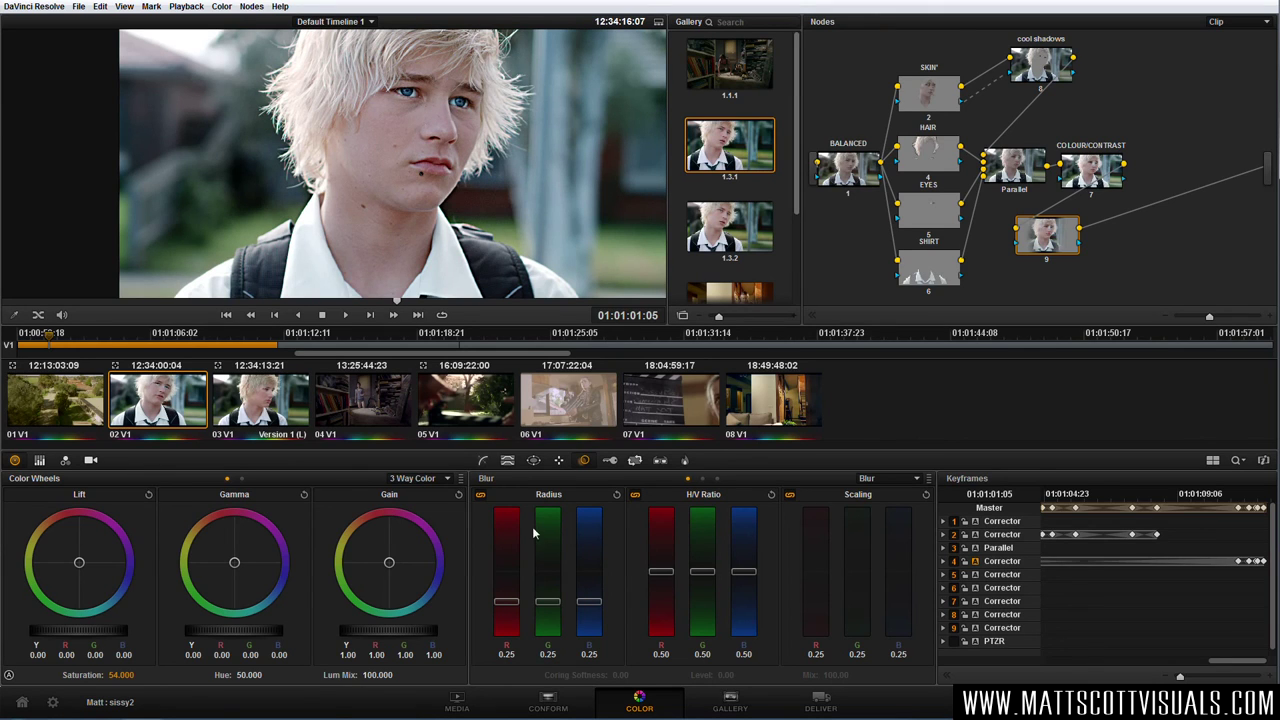
drag(589, 603, 600, 580)
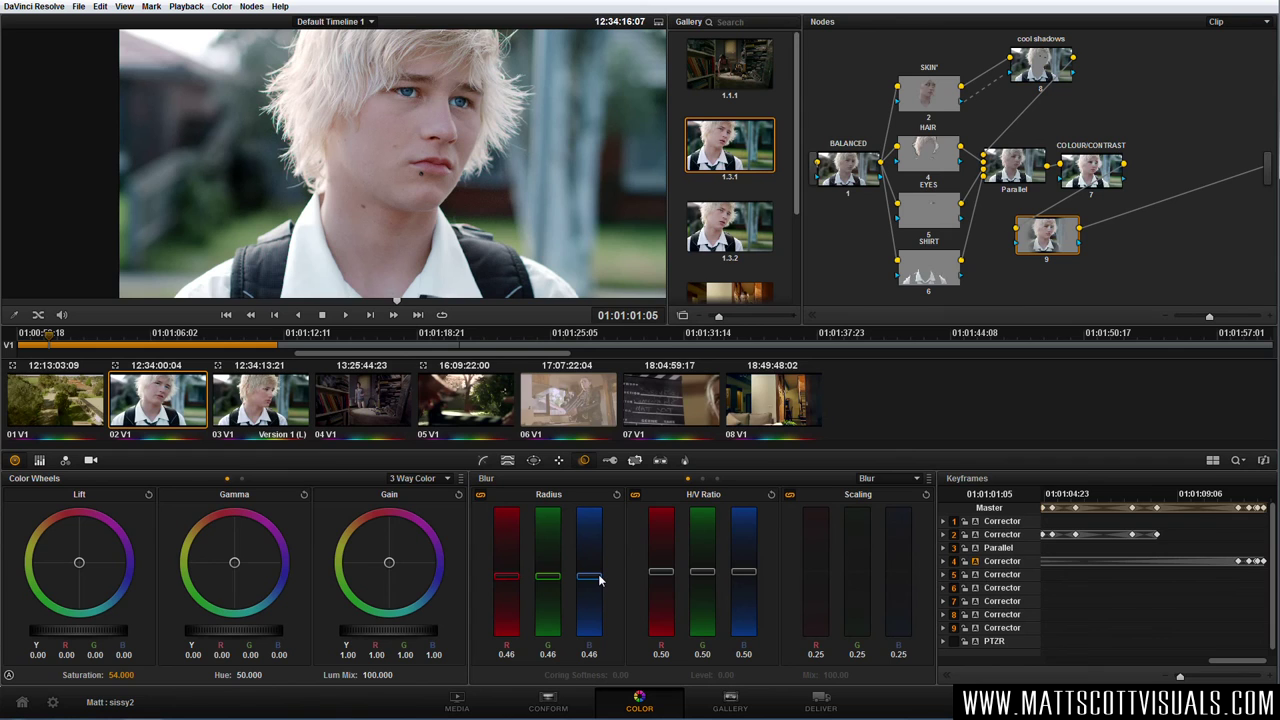
scroll(440, 195, down, 1)
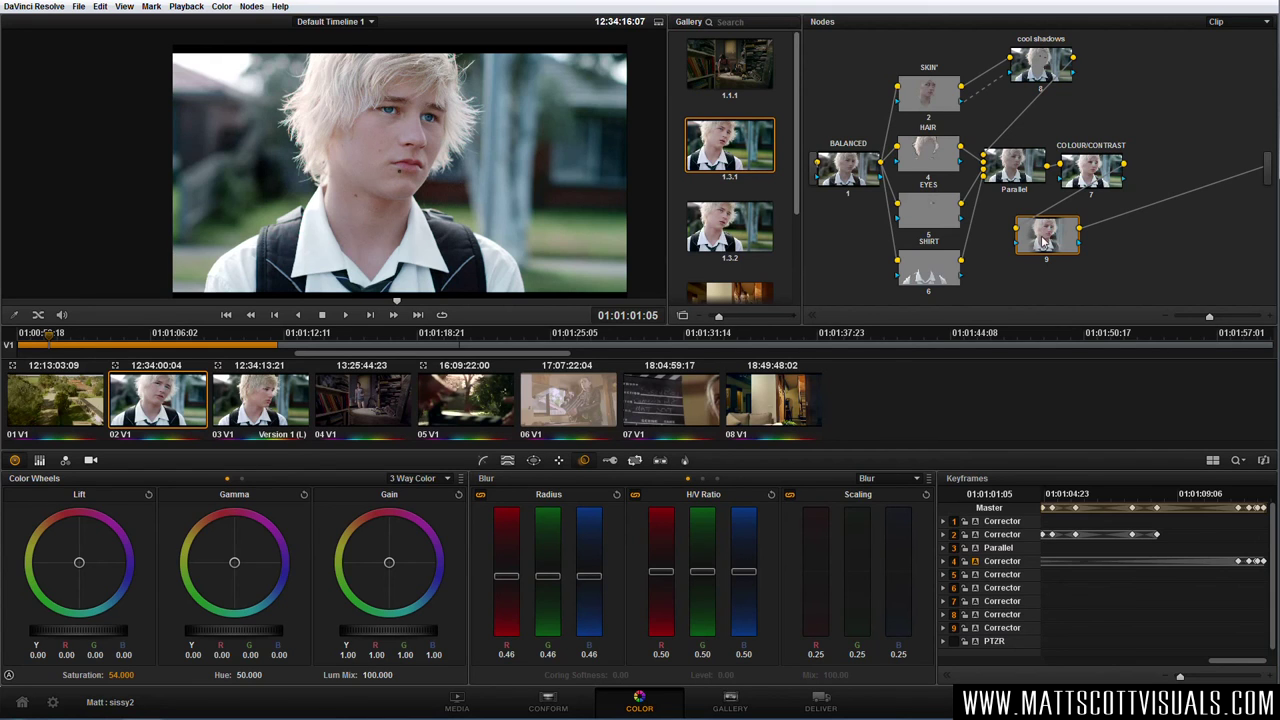
Check the area isolated by the subject node's window in highlight view, and add an outside node after it
key(shift+h)
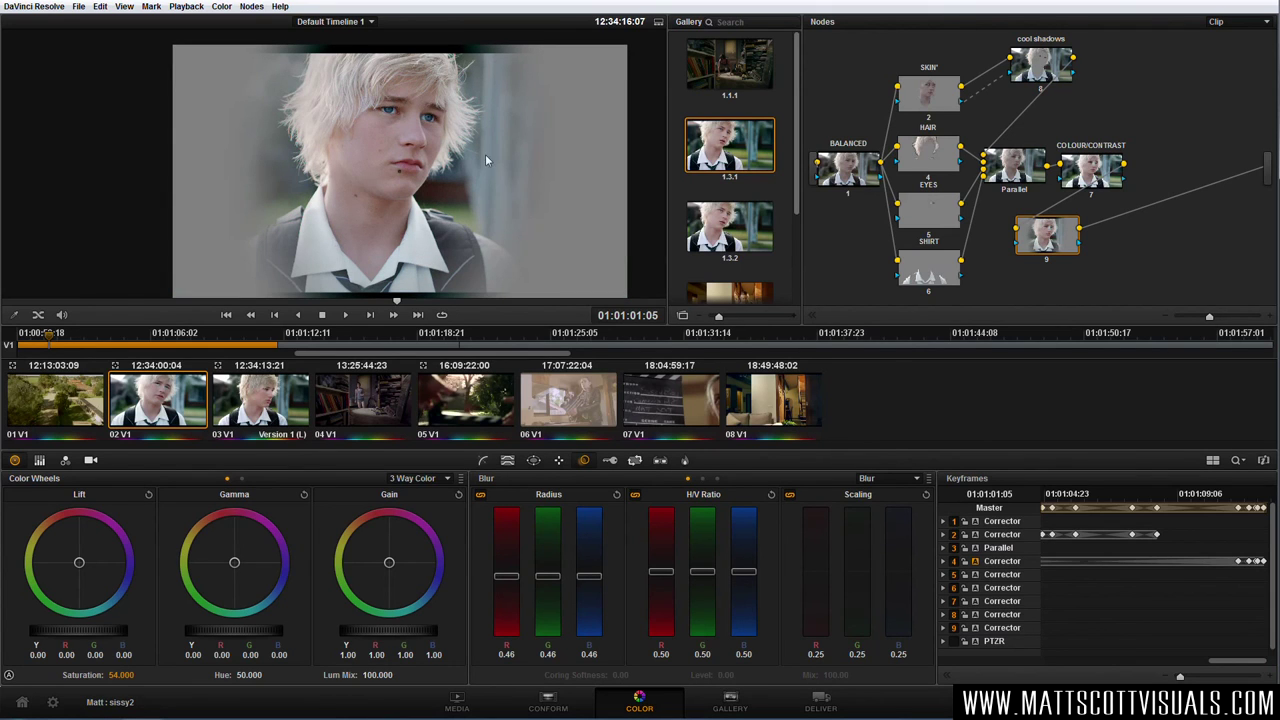
key(shift+h)
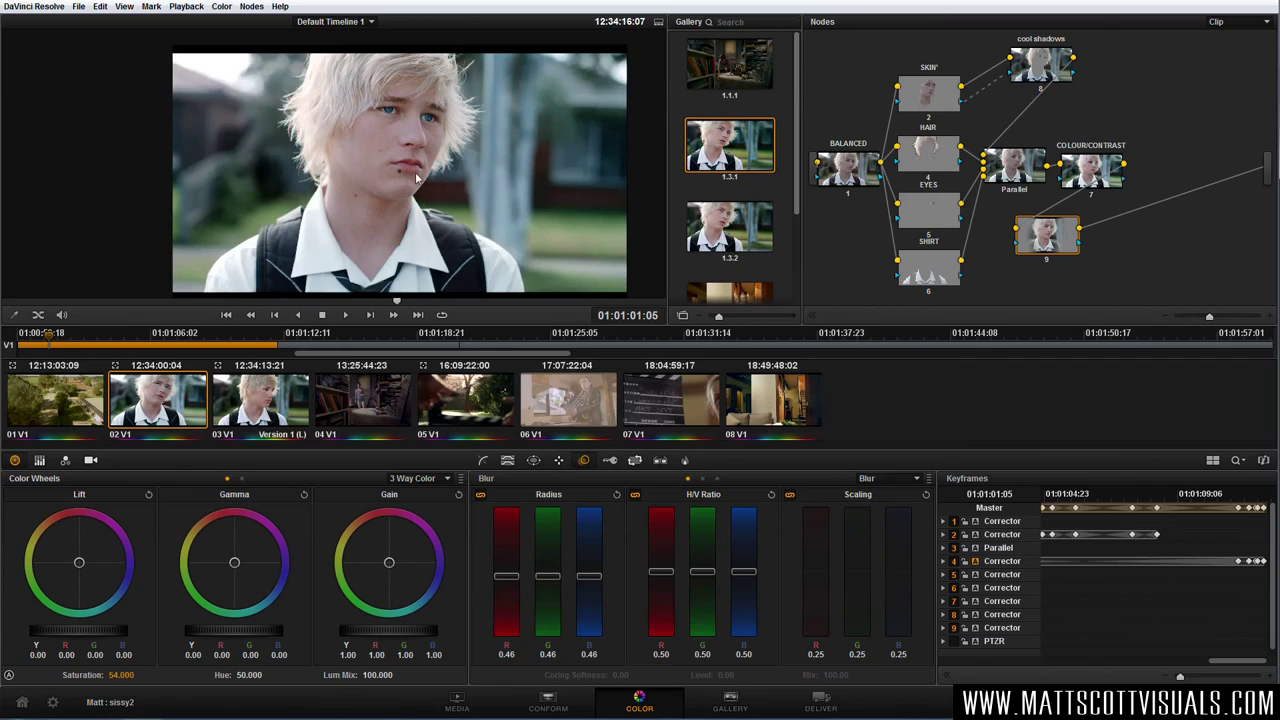
right_click(1060, 242)
click(1103, 260)
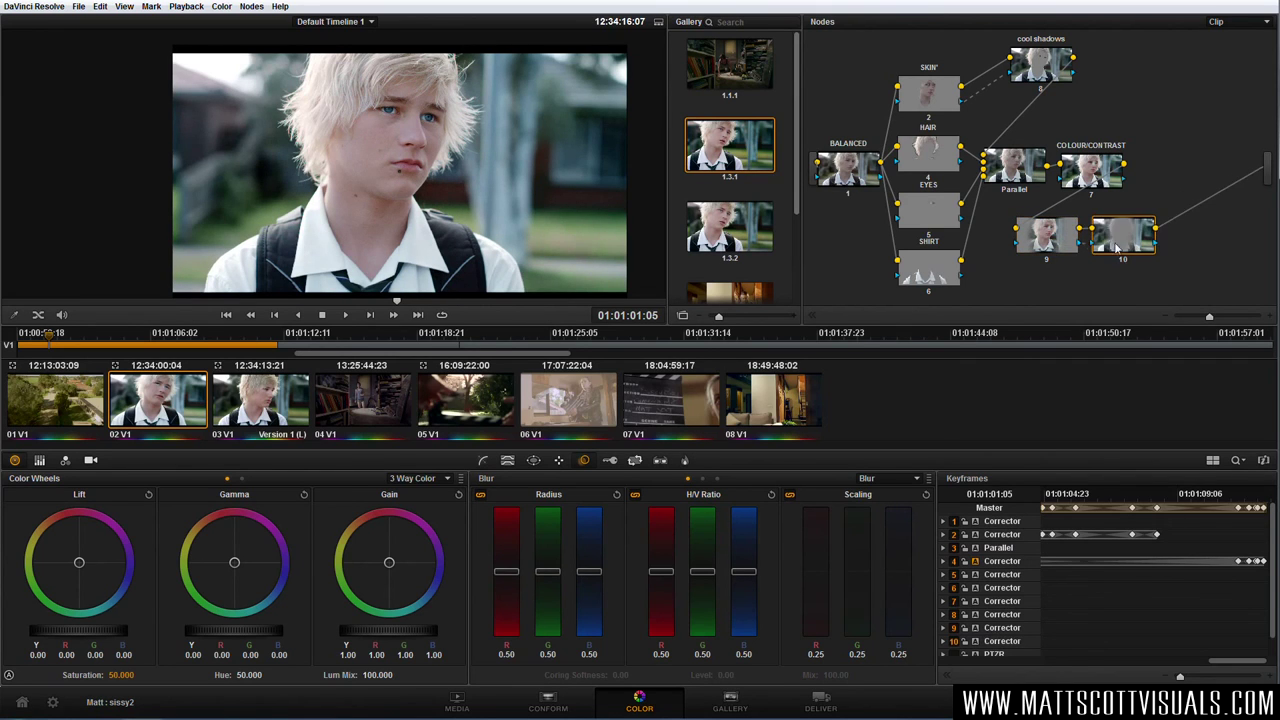
Lower the midtones of the outside node's custom curve slightly and soften it with blur radius 0.52 red, 0.52 green and 0.53 blue
click(483, 460)
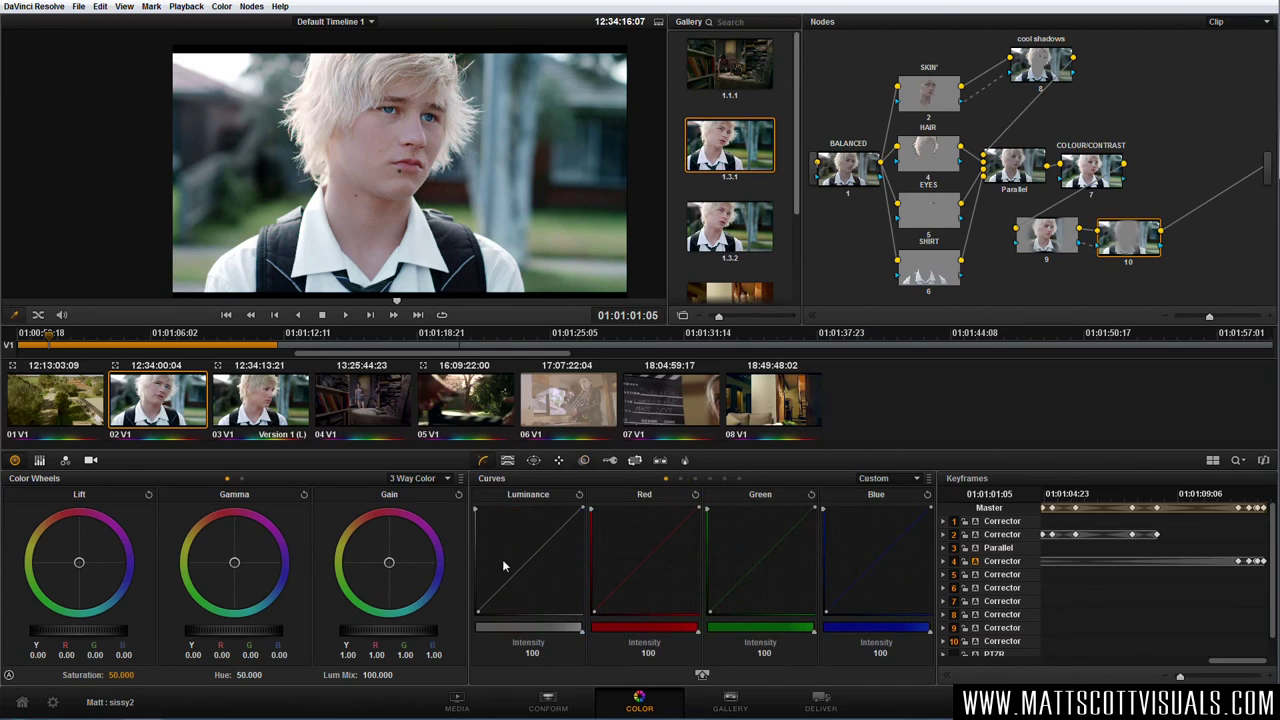
drag(506, 590, 530, 578)
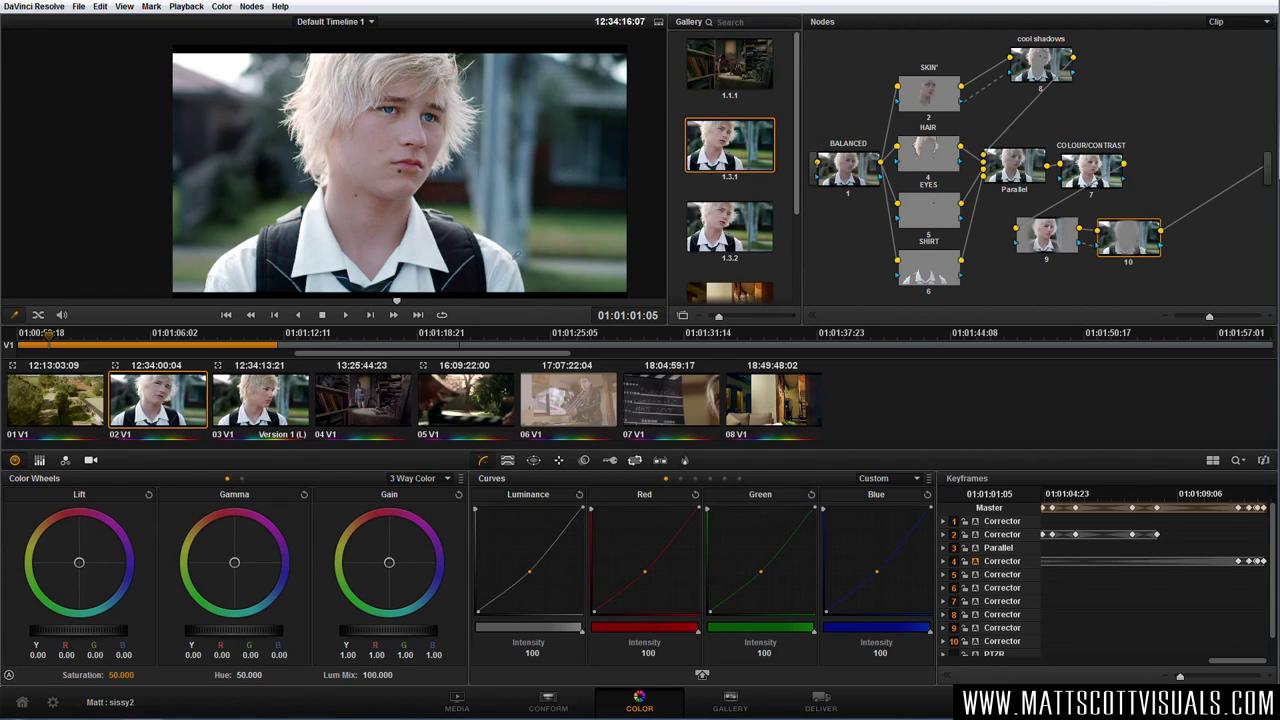
click(585, 461)
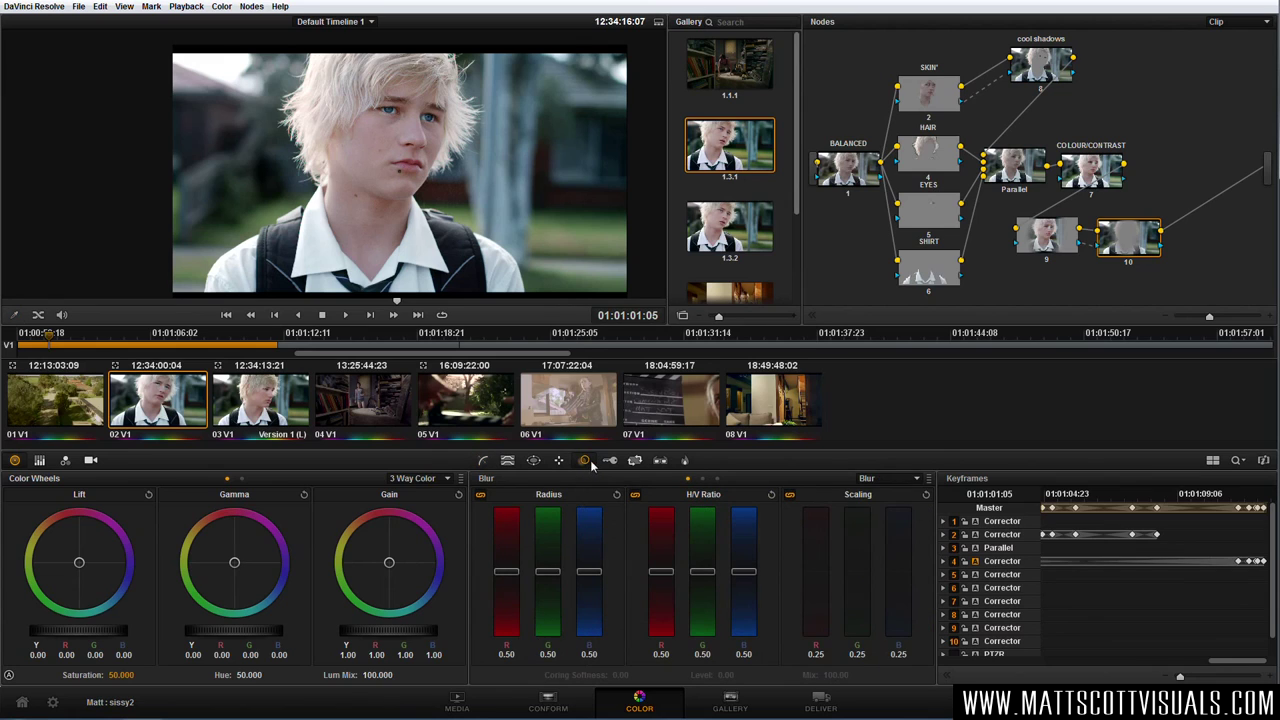
drag(589, 572, 594, 572)
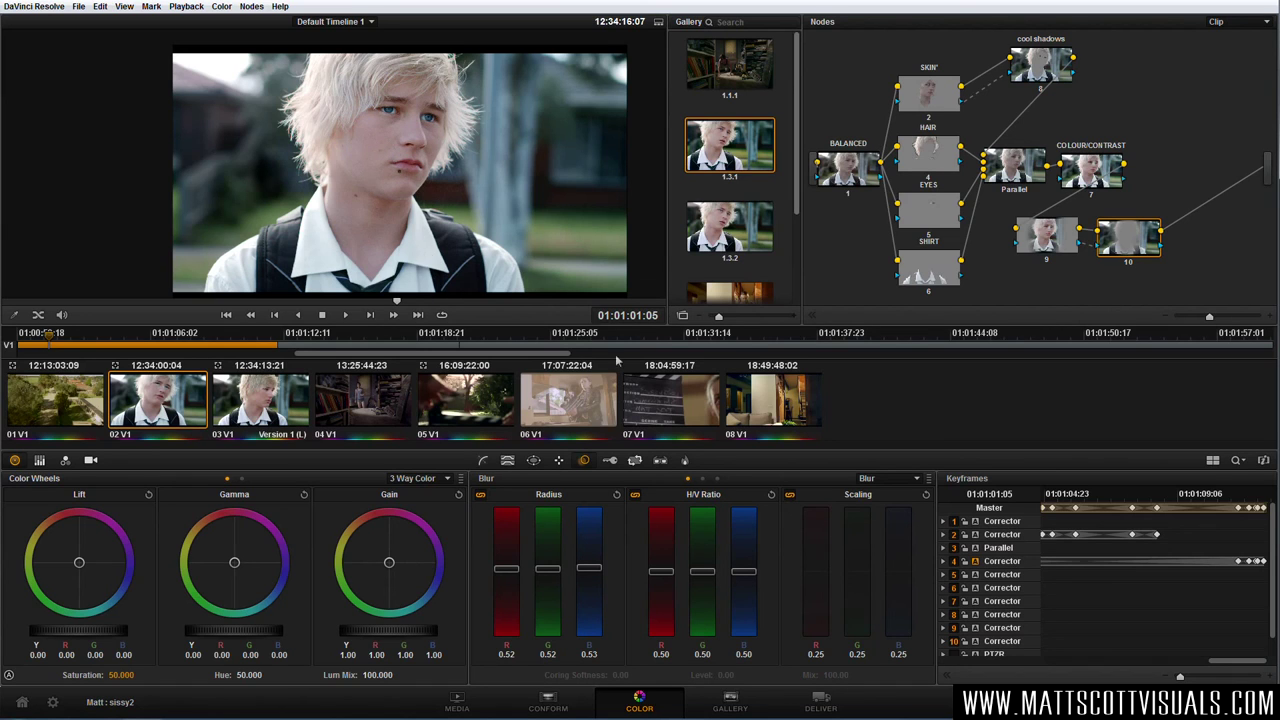
Track the subject node's window forward from the current frame, stopping the analysis partway through the clip
click(1052, 242)
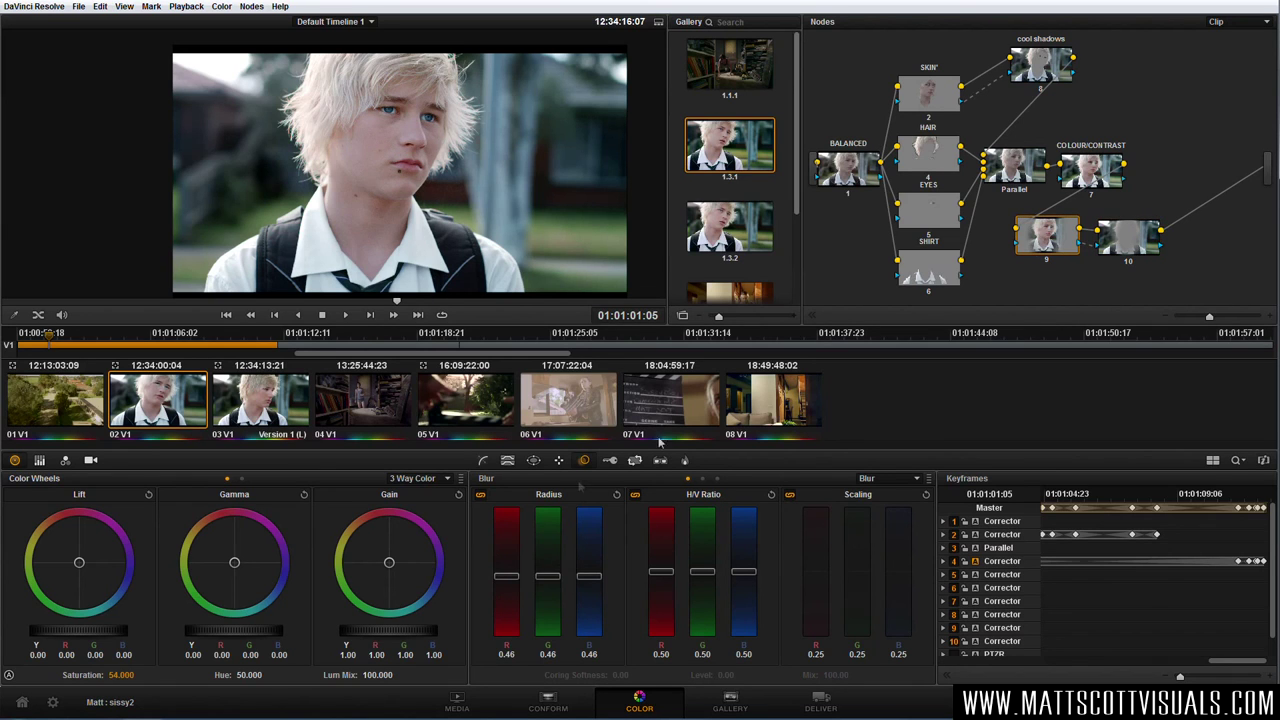
click(533, 460)
click(559, 461)
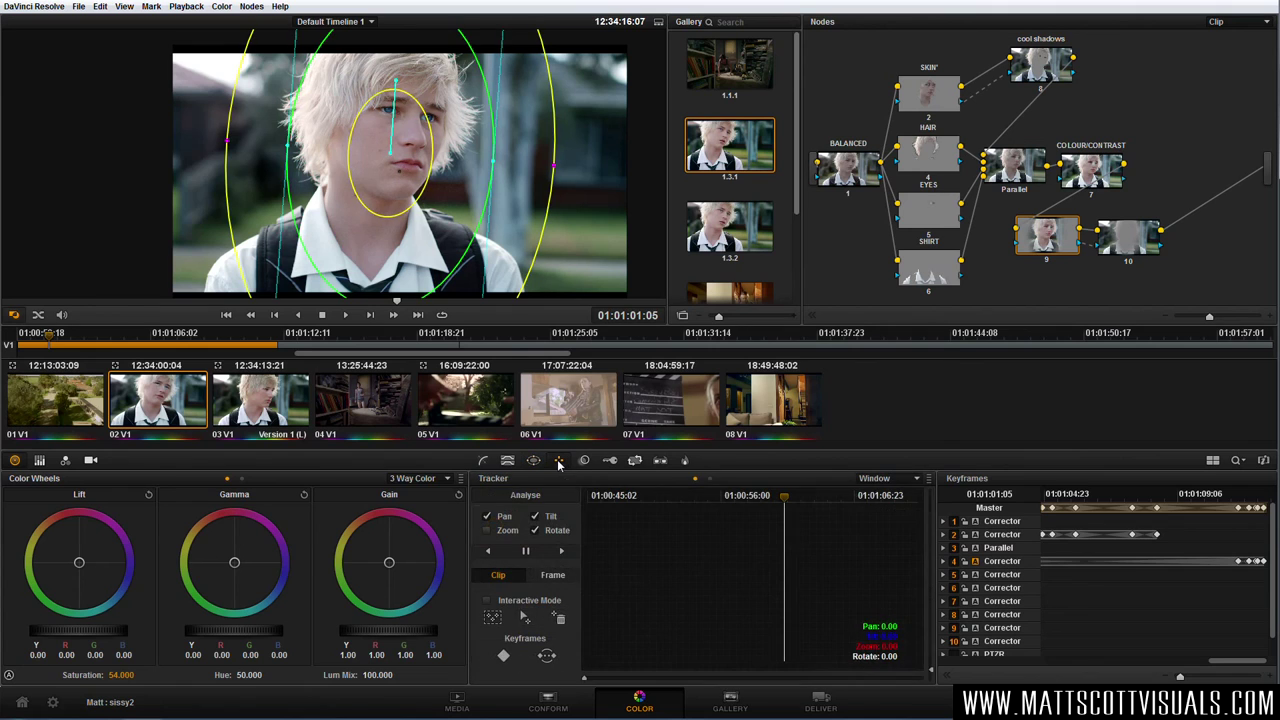
click(563, 551)
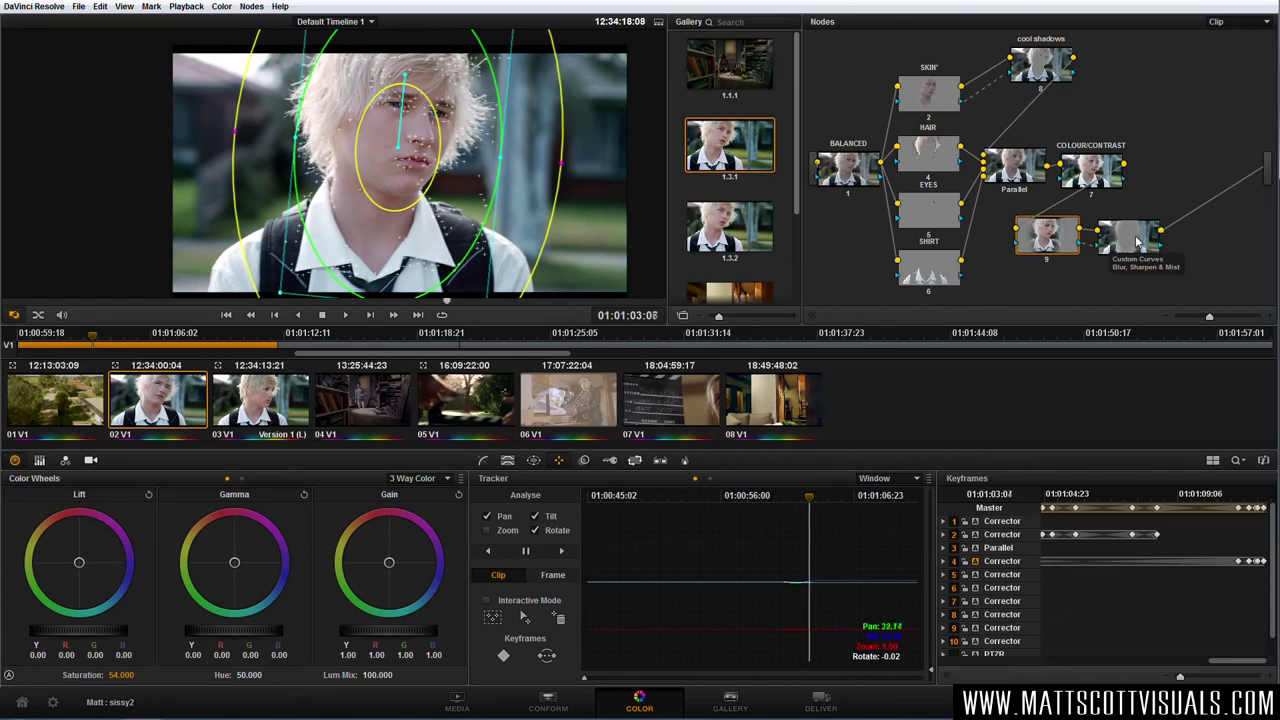
click(525, 551)
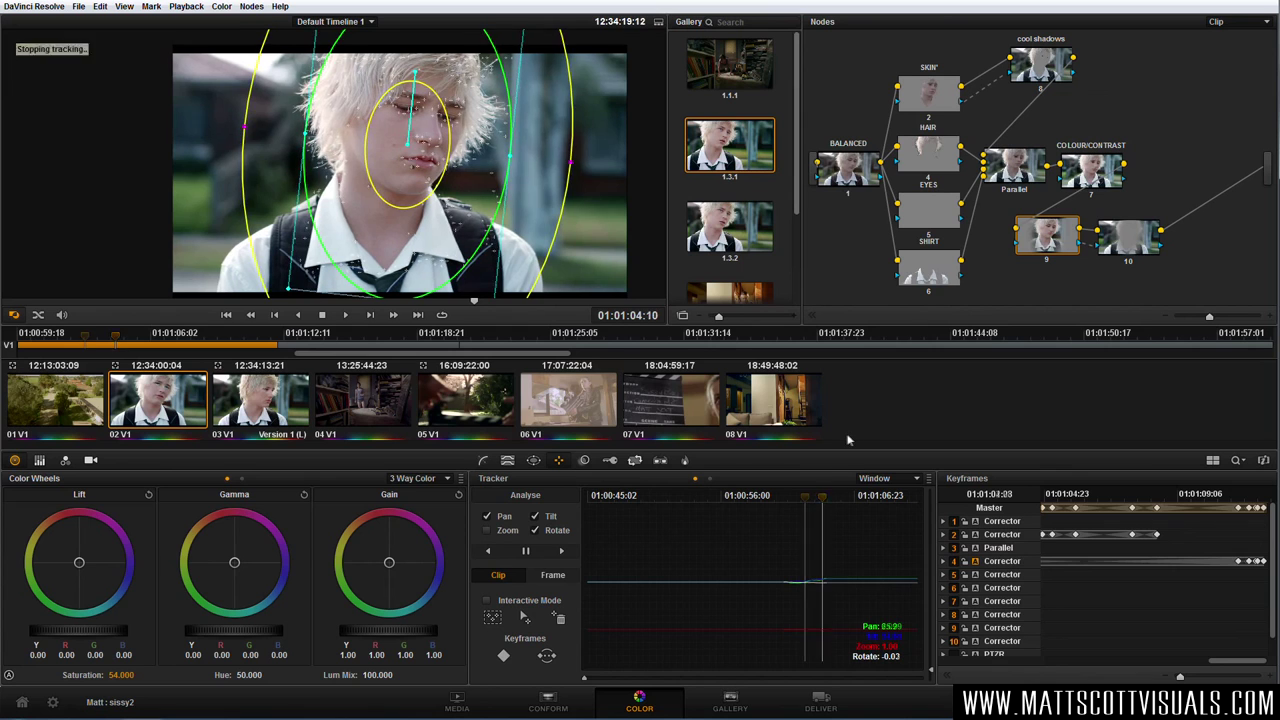
Reposition the subject node and its outside node beneath and beyond the COLOUR/CONTRAST node, clear of the parallel branches
click(484, 461)
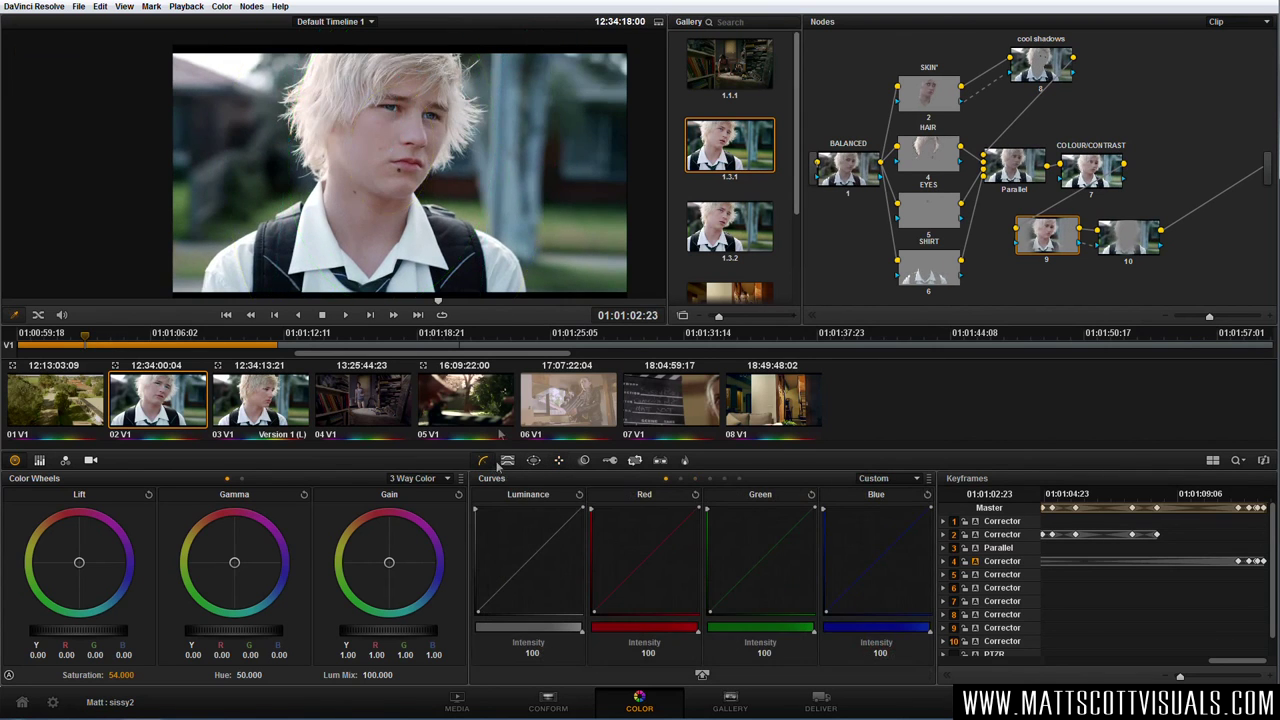
scroll(435, 187, up, 1)
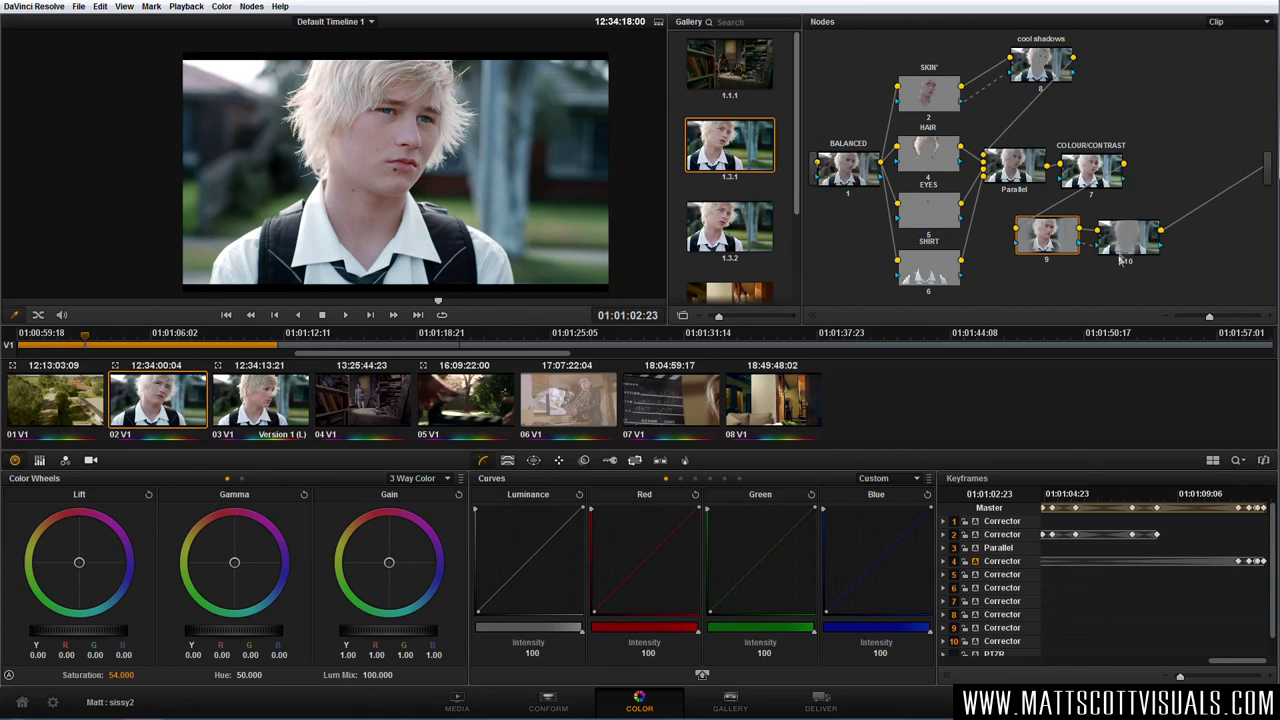
drag(1125, 261, 1190, 275)
drag(1075, 258, 1140, 271)
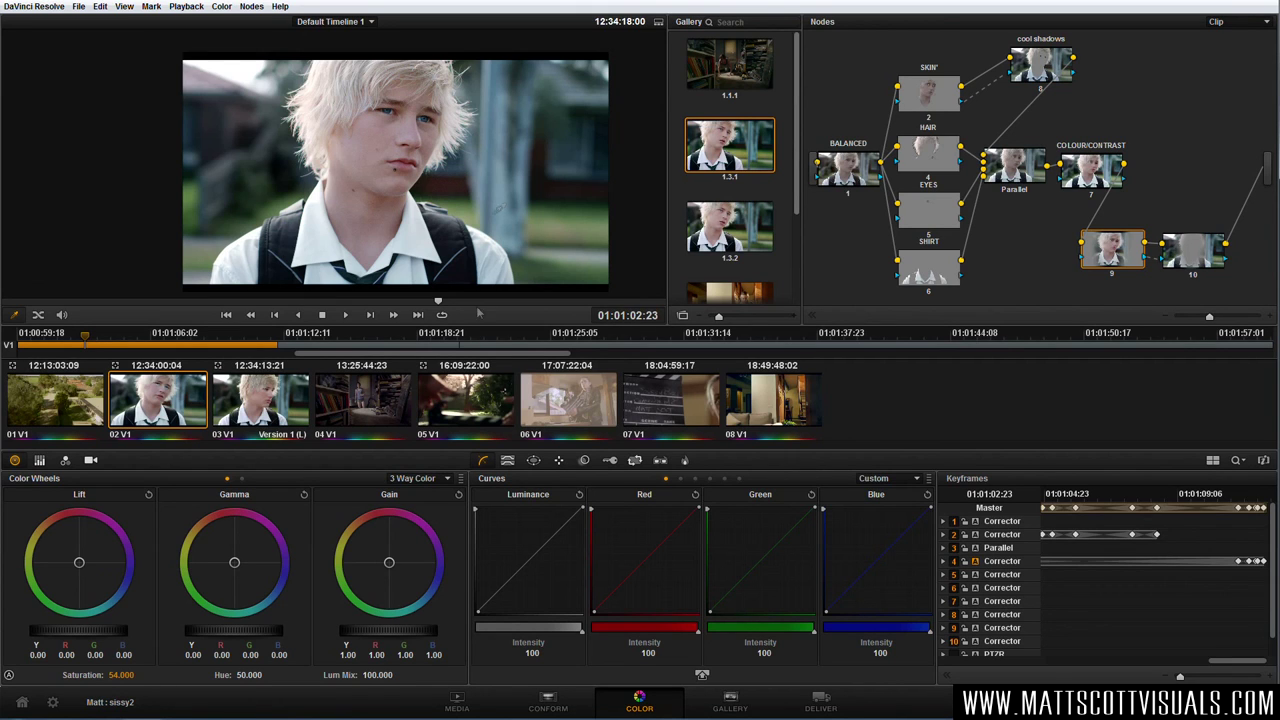
Compare the graded clip with the flat original by bypassing all nodes and re-enabling them
click(507, 460)
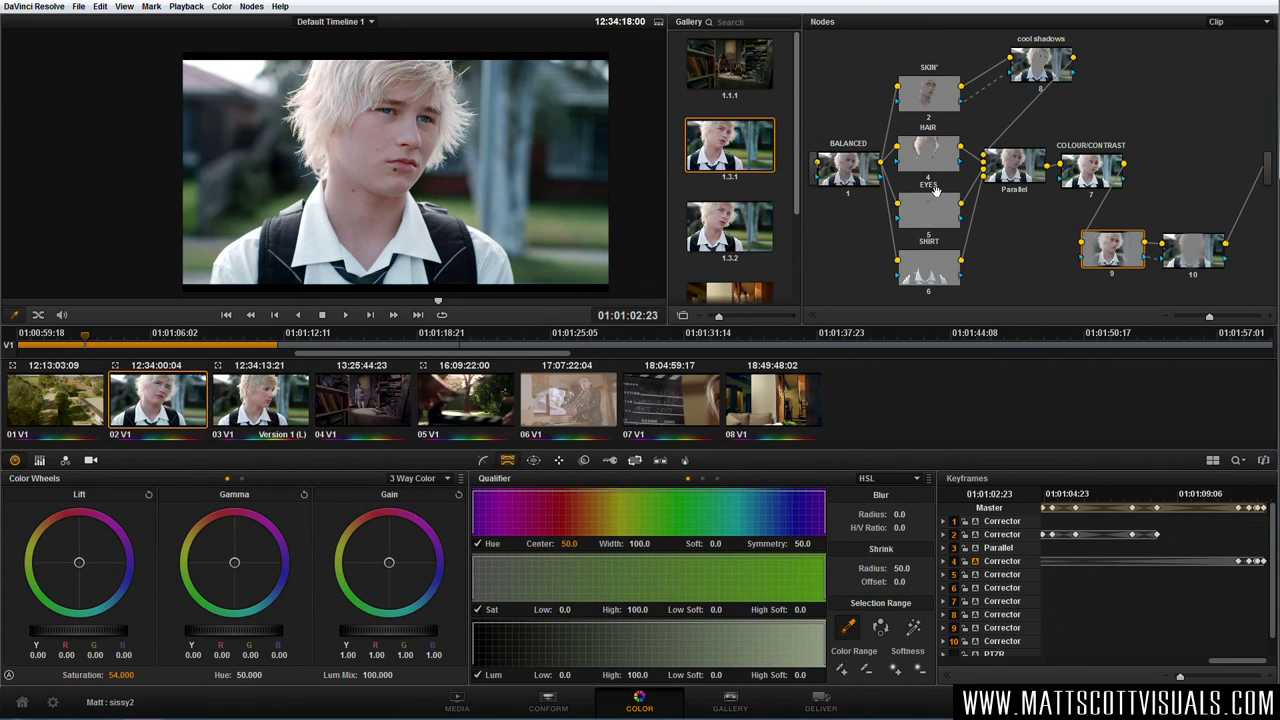
mouse_move(939, 180)
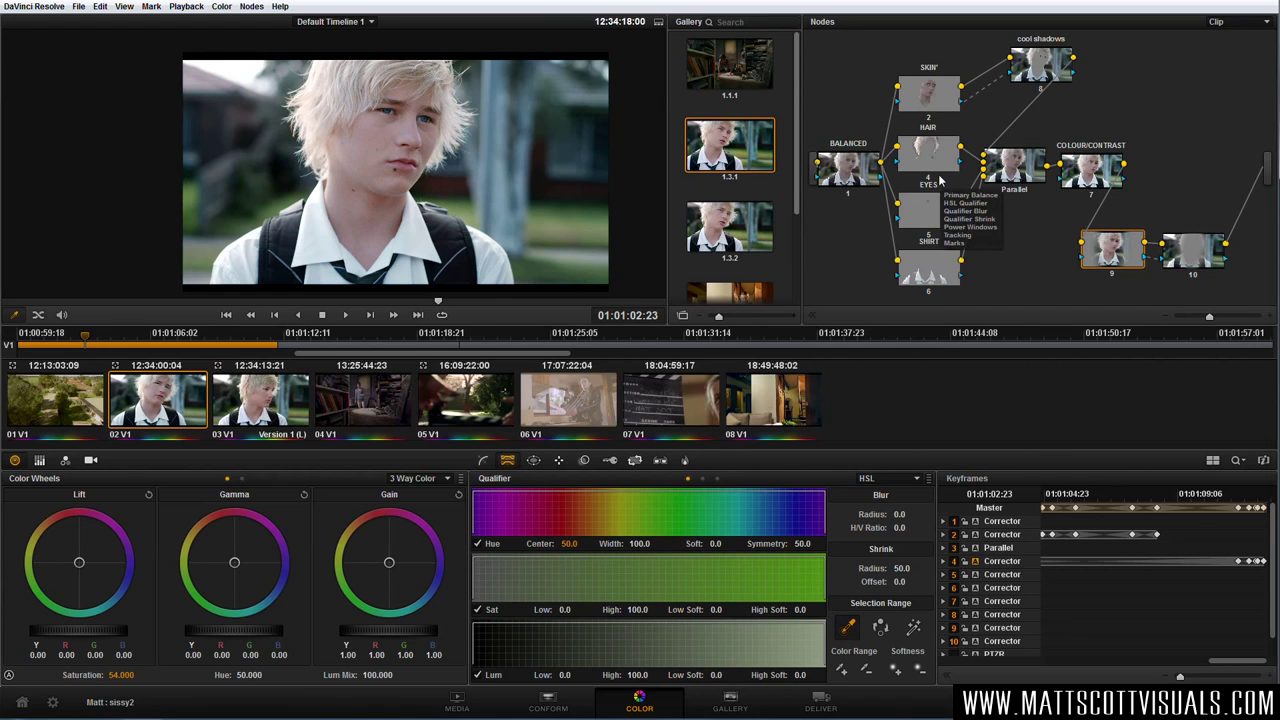
key(alt+d)
key(alt+d)
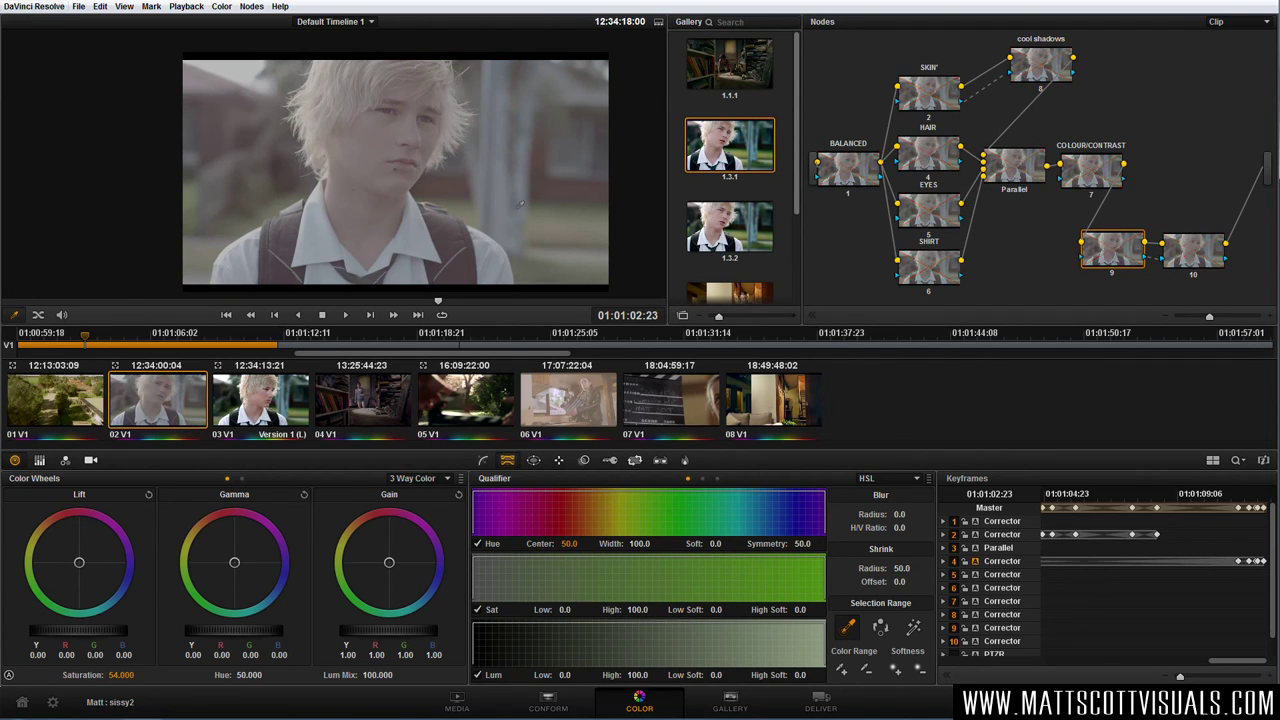
key(alt+d)
key(alt+d)
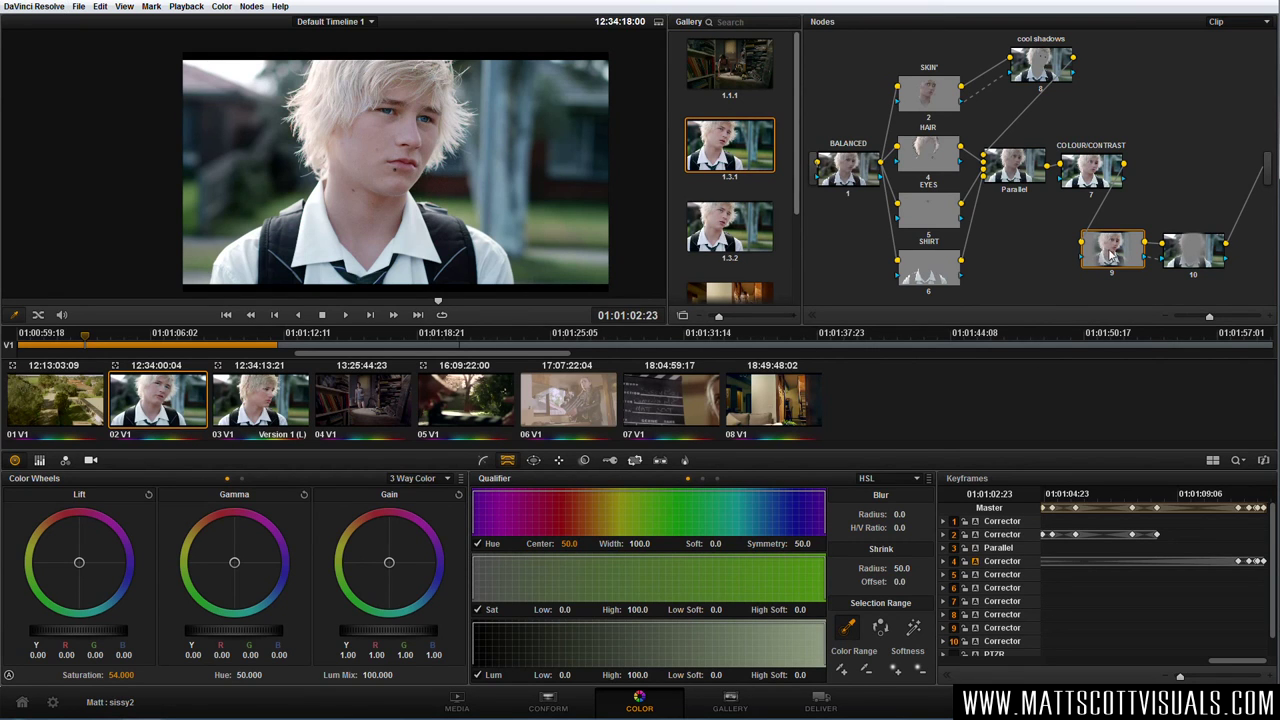
Tighten the subject node's elliptical window to size 53.47 and aspect 33.29, and adjust the node's master gain
click(533, 460)
drag(490, 168, 469, 160)
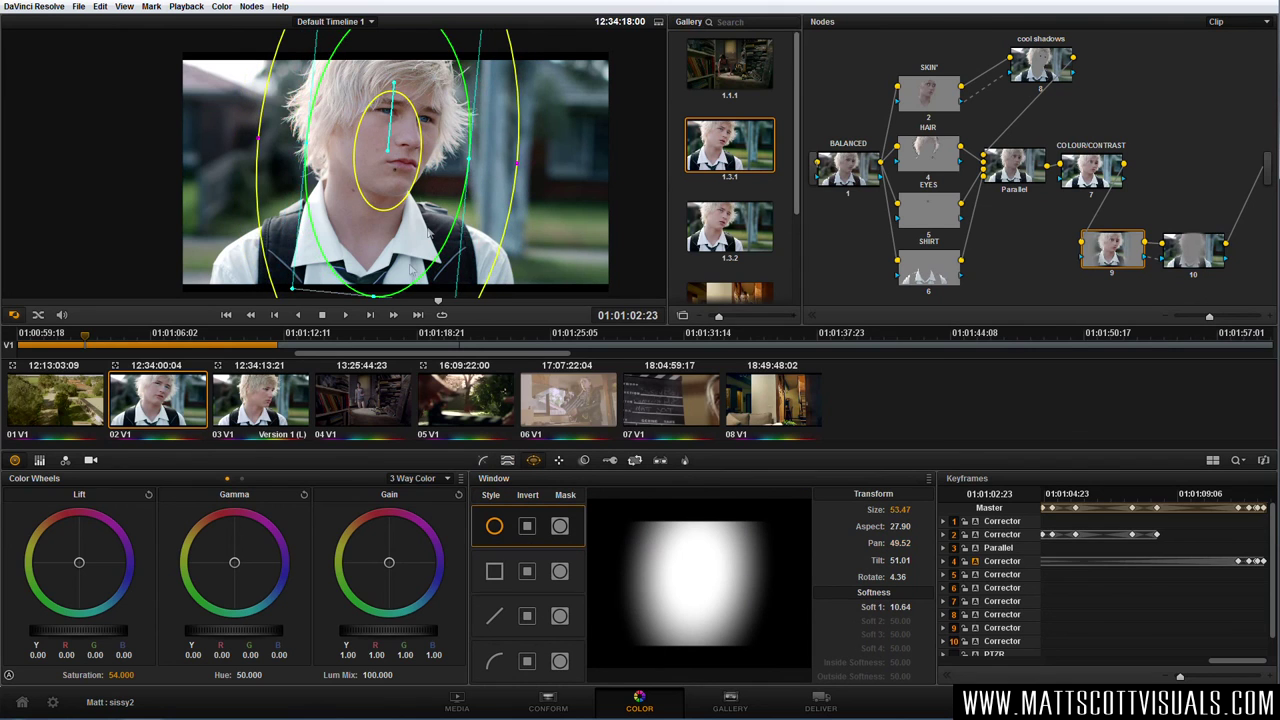
drag(380, 299, 374, 288)
drag(470, 40, 480, 37)
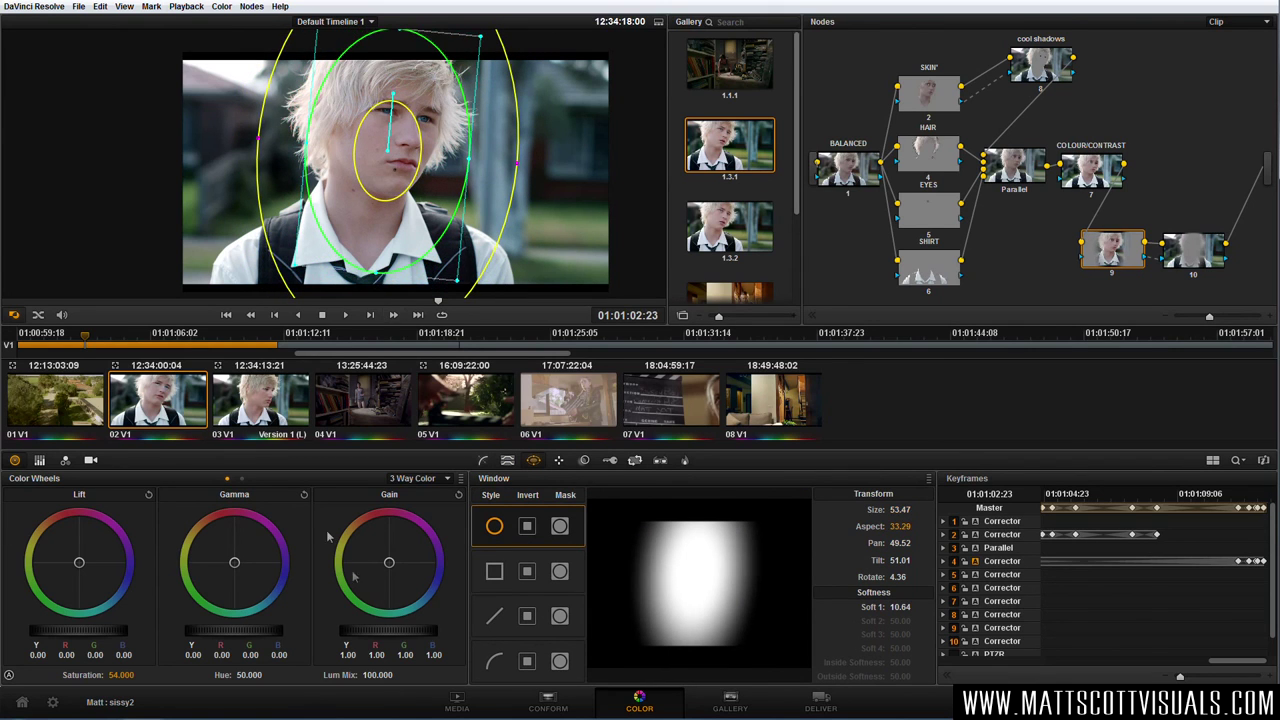
drag(388, 633, 428, 636)
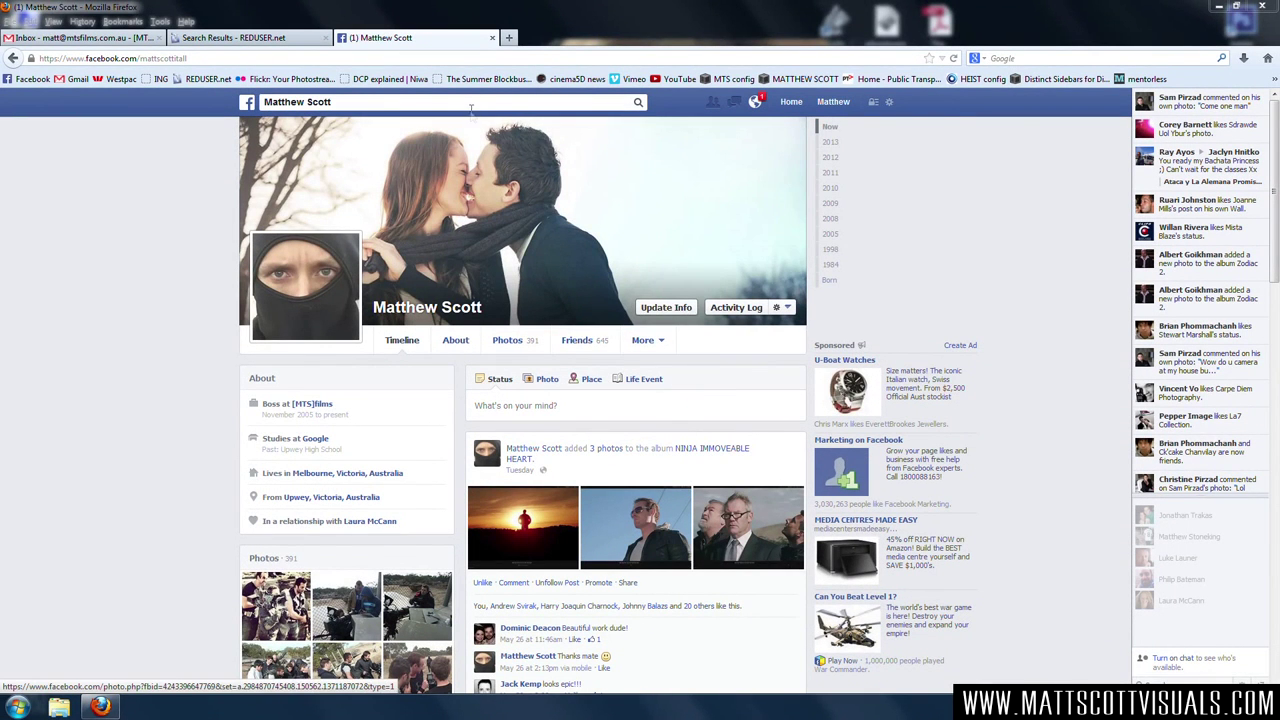
In Firefox, search Facebook for "sissy boy (short film)", open the short film's page and look through it
click(535, 103)
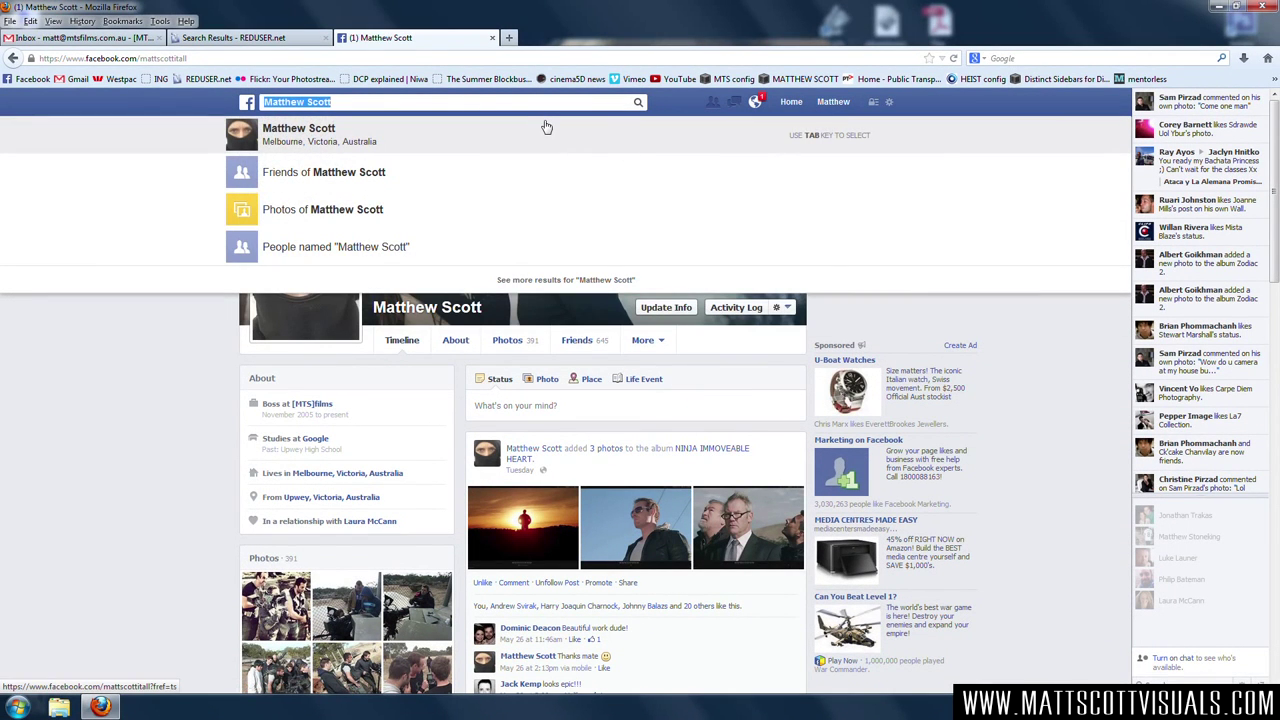
text(sissy boy)
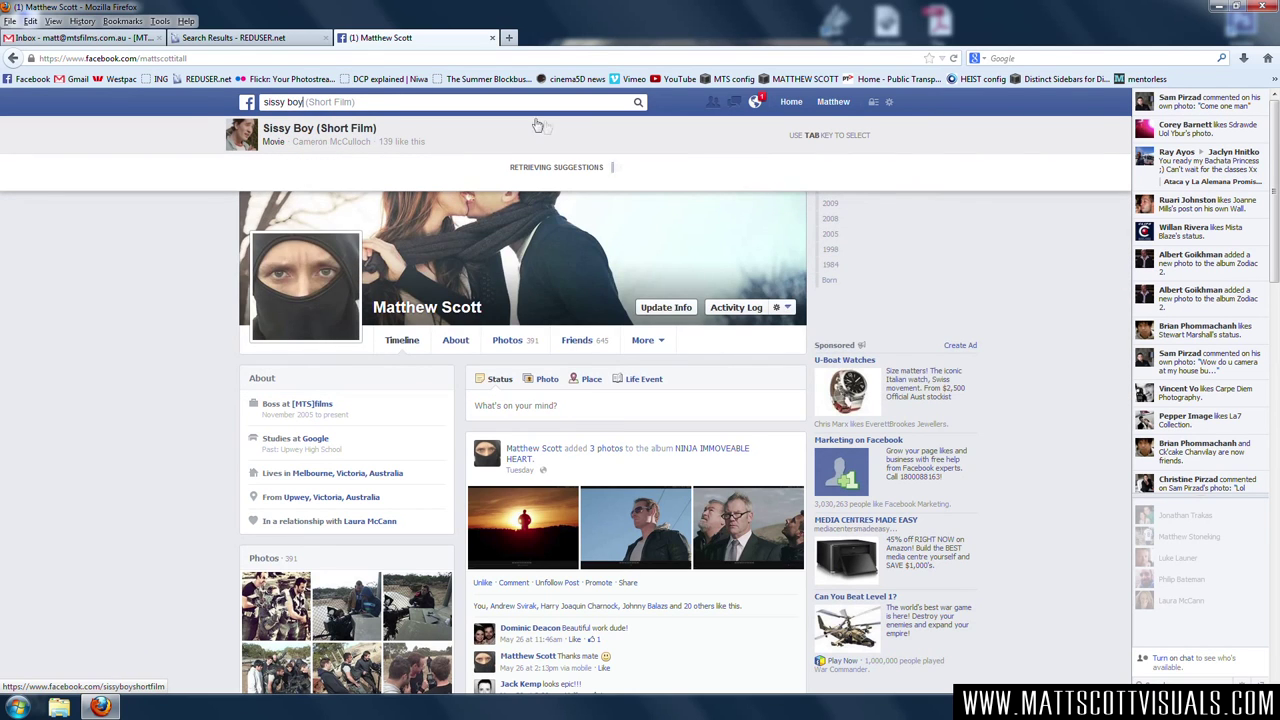
text( (s)
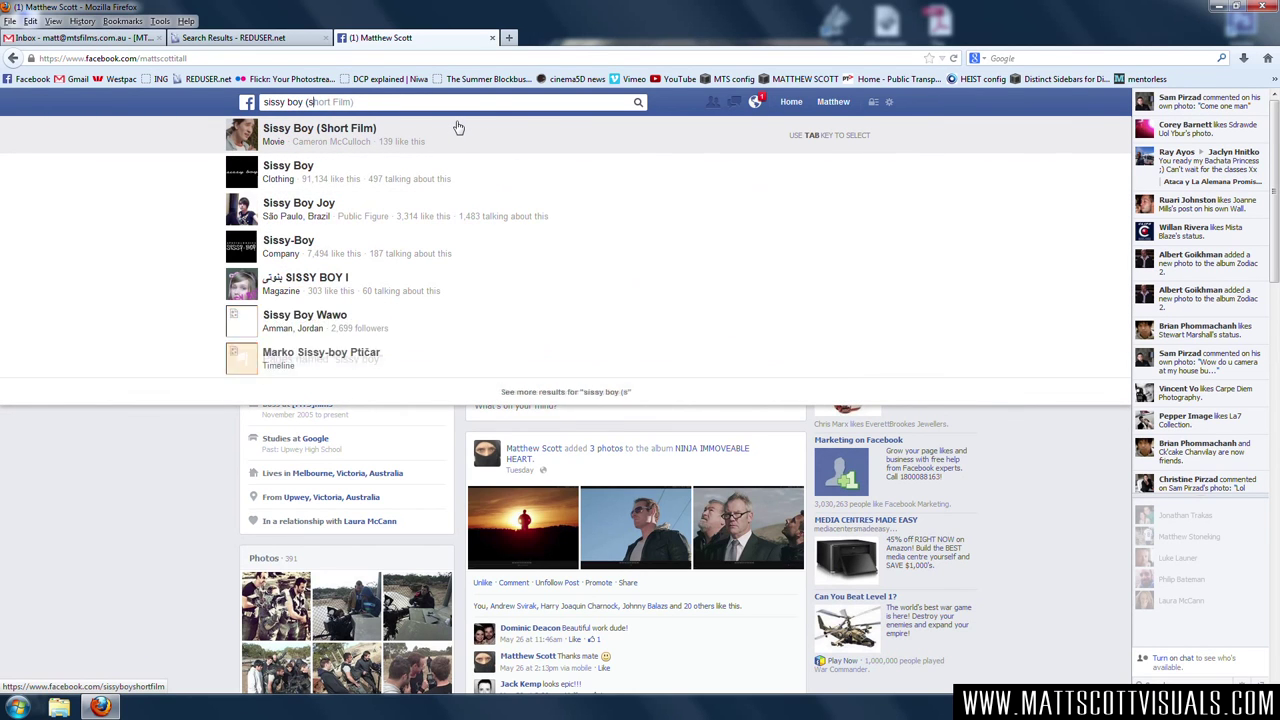
text(hort film))
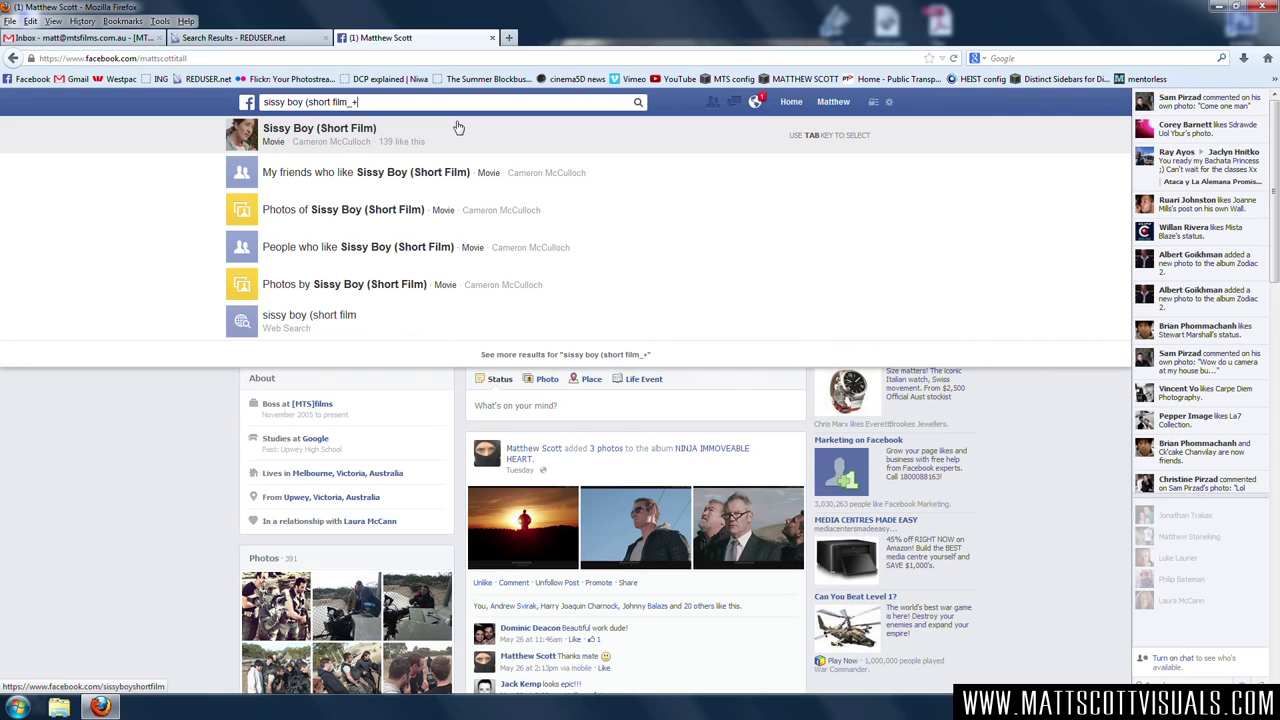
click(362, 145)
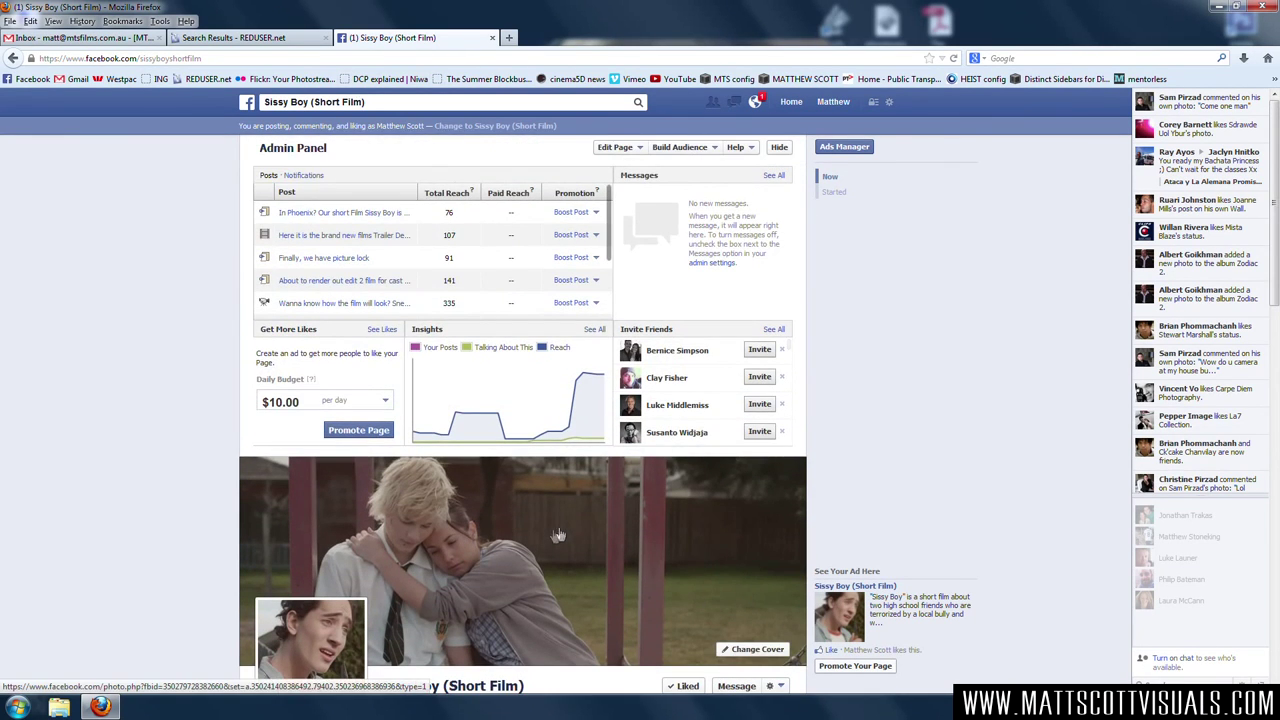
scroll(560, 535, down, 3)
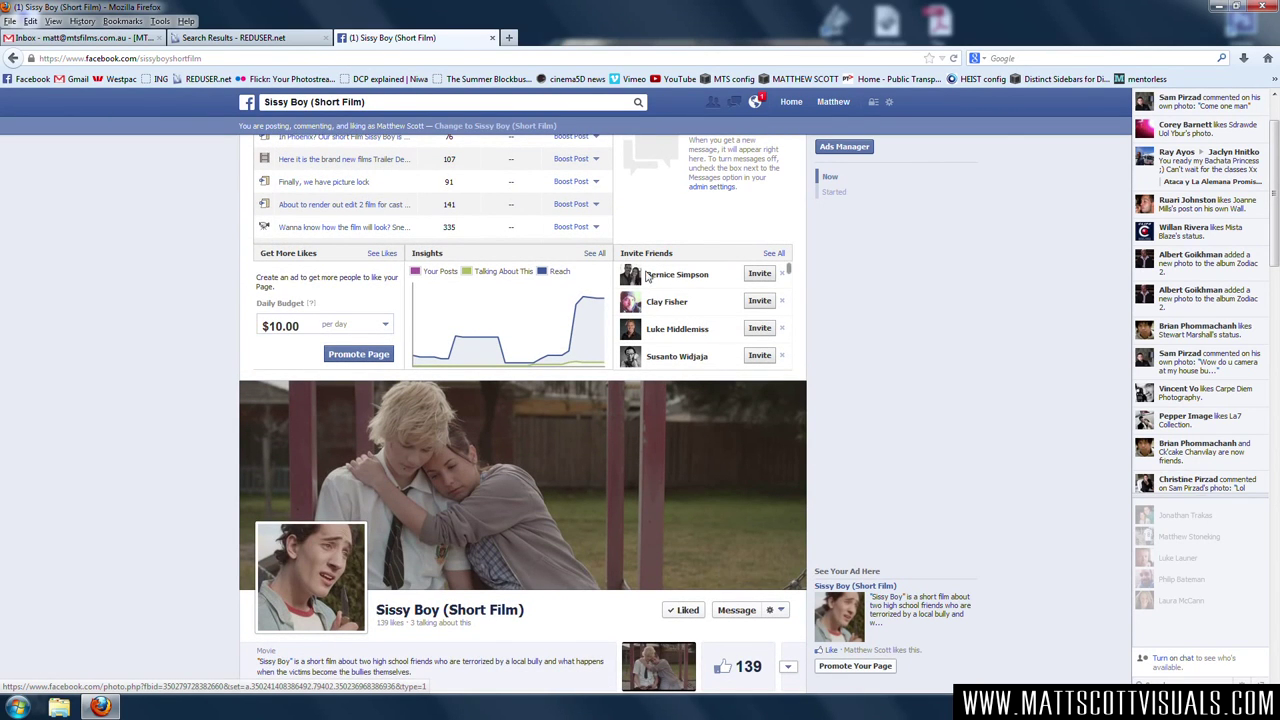
scroll(957, 495, up, 2)
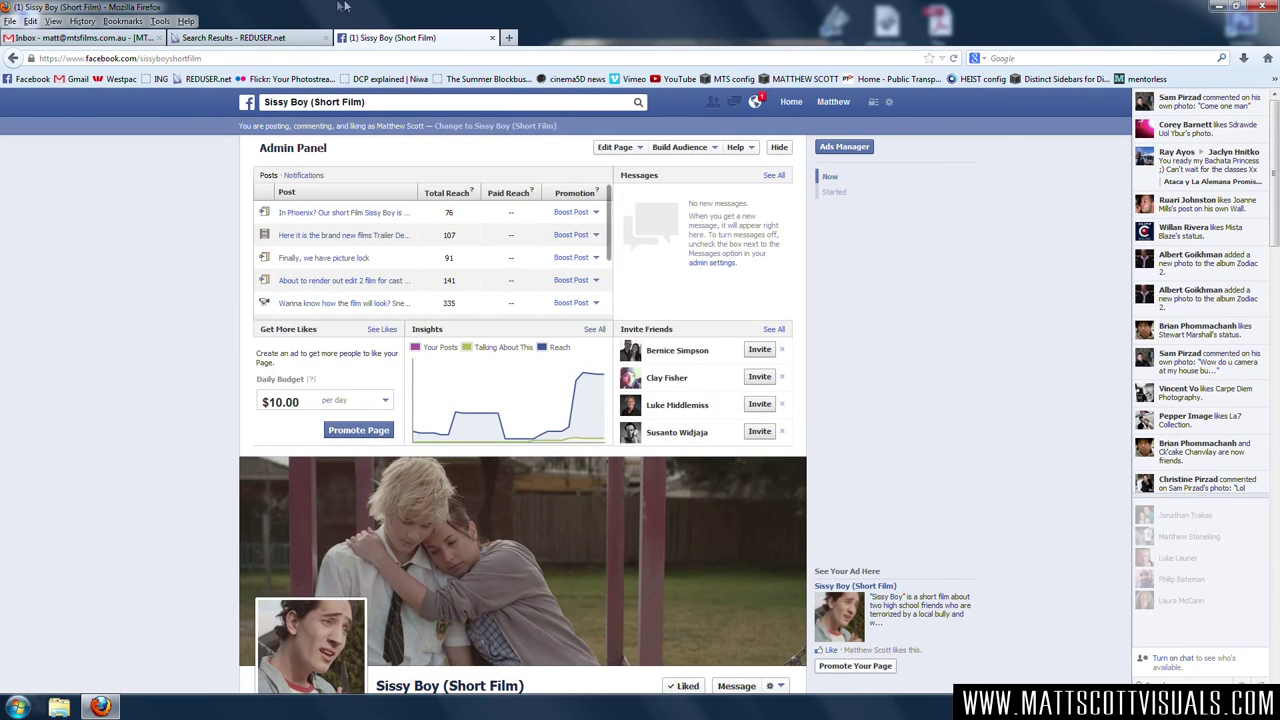
Search Facebook for "THE NINJA MOVIES" and open the matching open group's page
click(355, 100)
text(THE N)
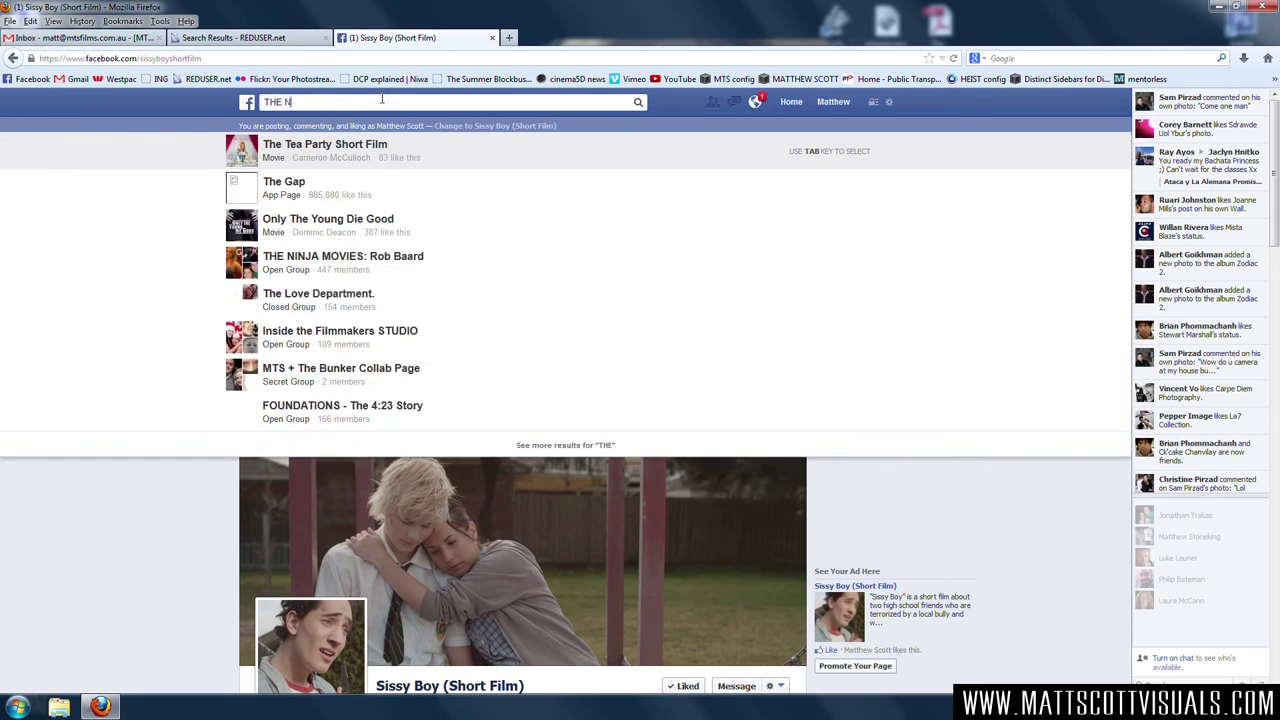
text(INJA MOVIES: )
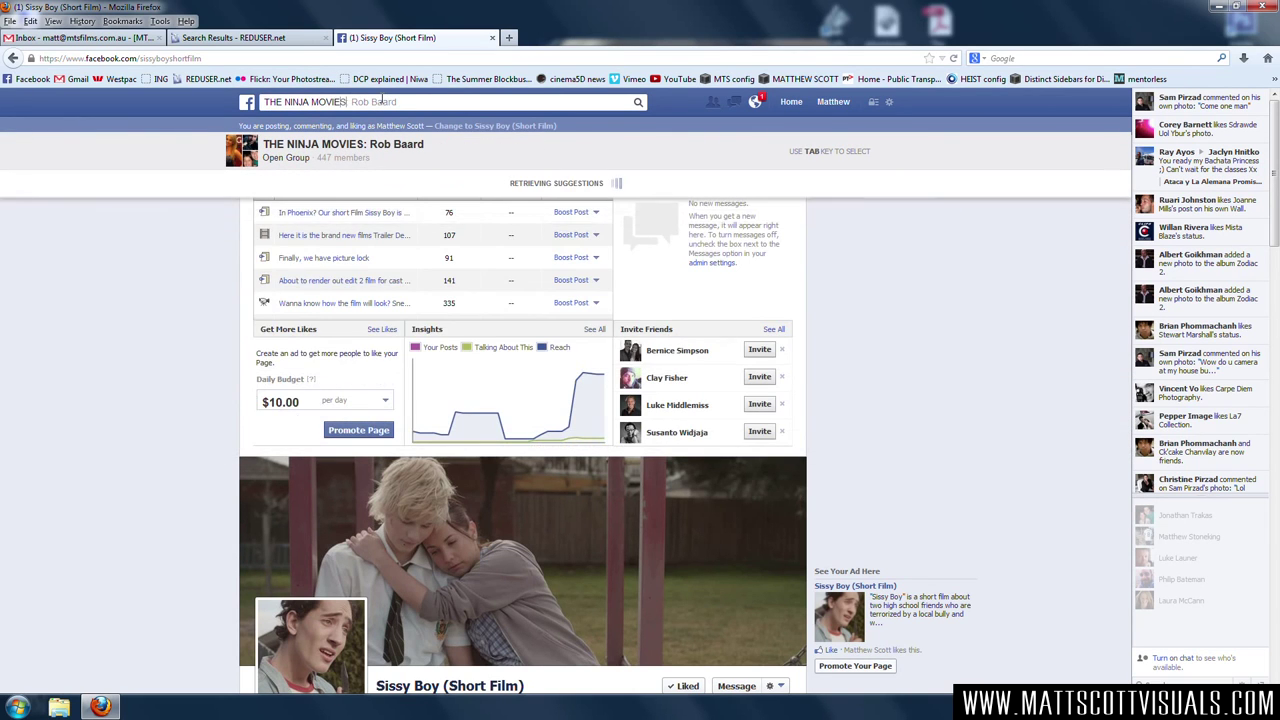
text(Rob B)
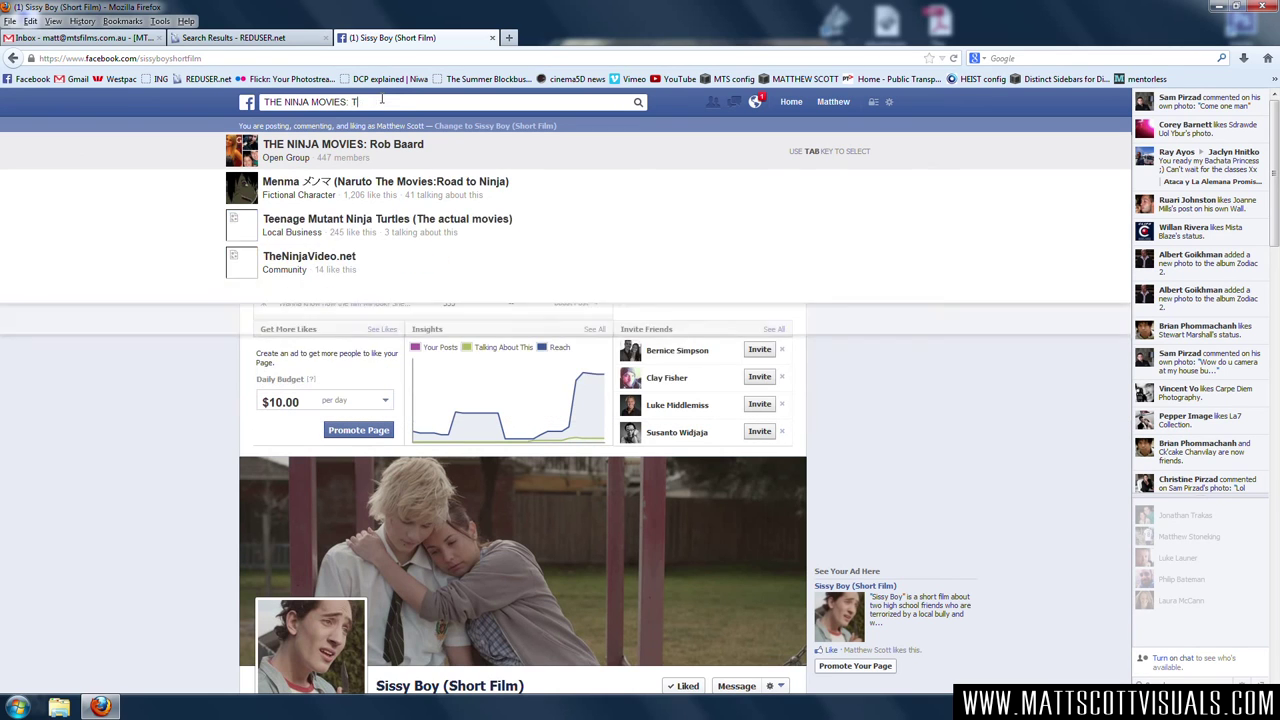
text(aard)
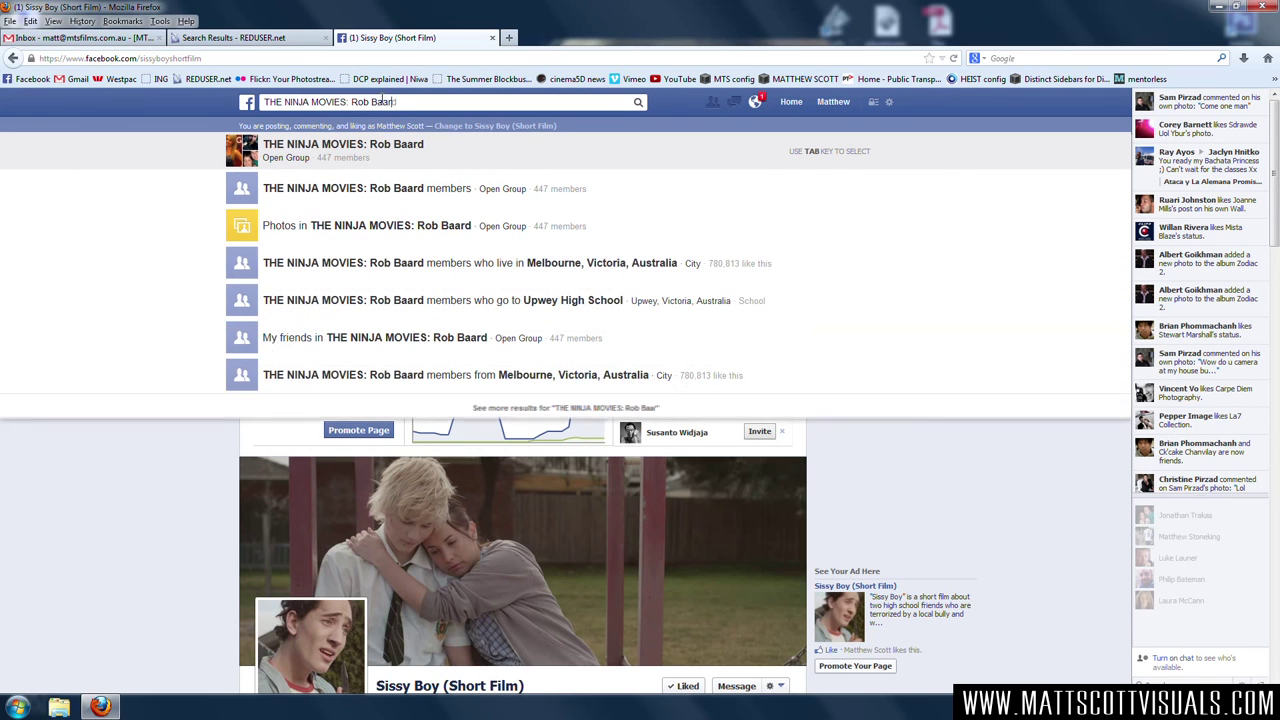
key(Return)
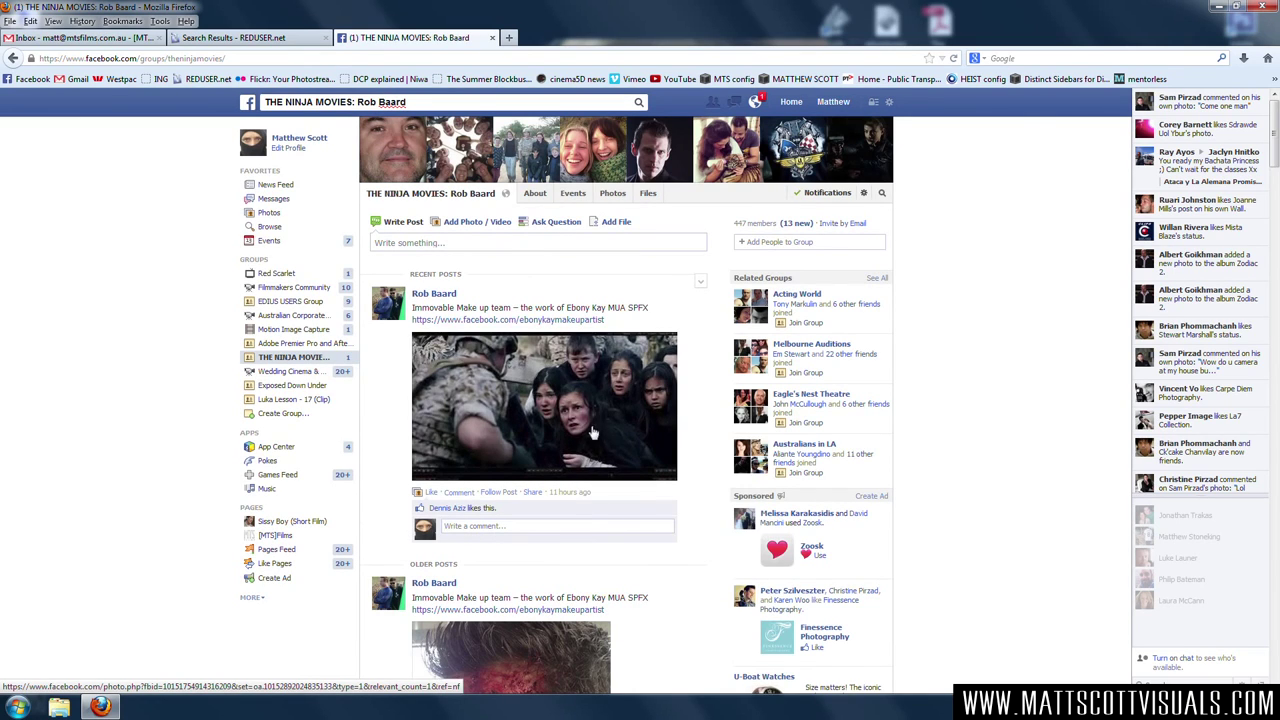
Look through the Ninja Movies group's recent and older posts, examining the make-up and on-set action photos
scroll(651, 456, down, 5)
scroll(635, 462, down, 5)
scroll(628, 467, down, 20)
scroll(545, 400, down, 15)
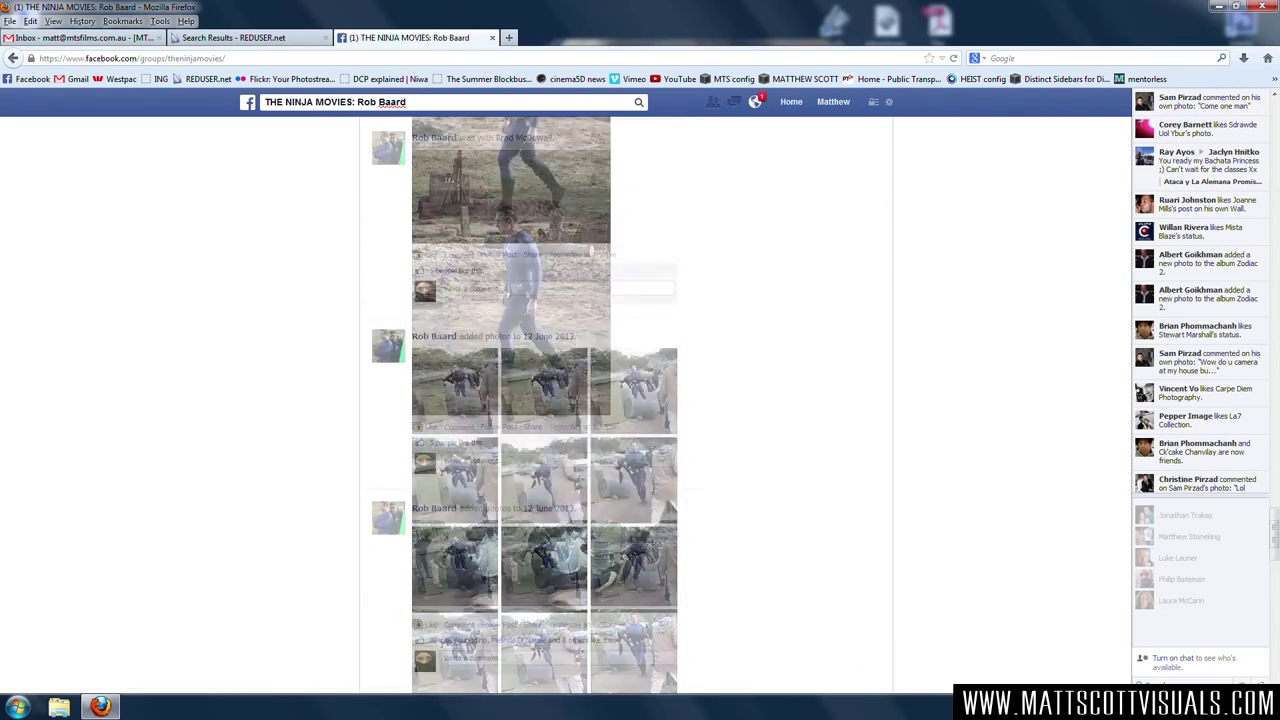
scroll(632, 470, down, 15)
scroll(633, 471, down, 15)
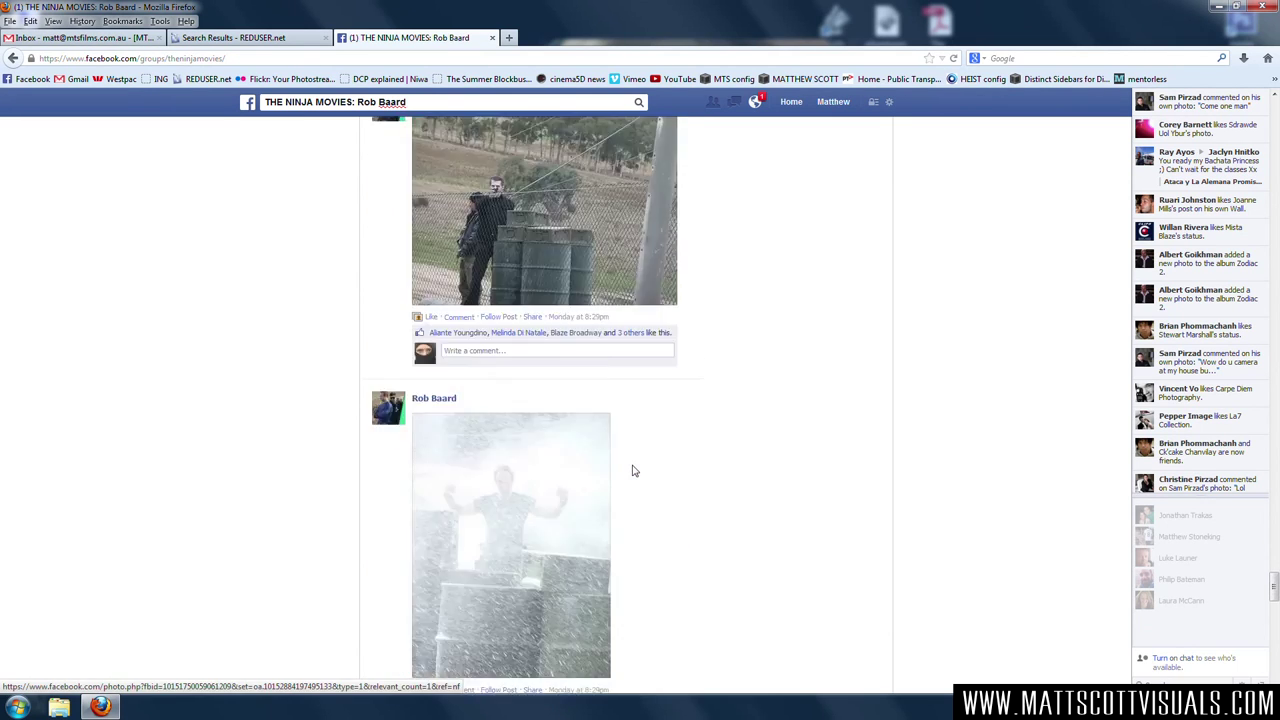
scroll(633, 470, down, 5)
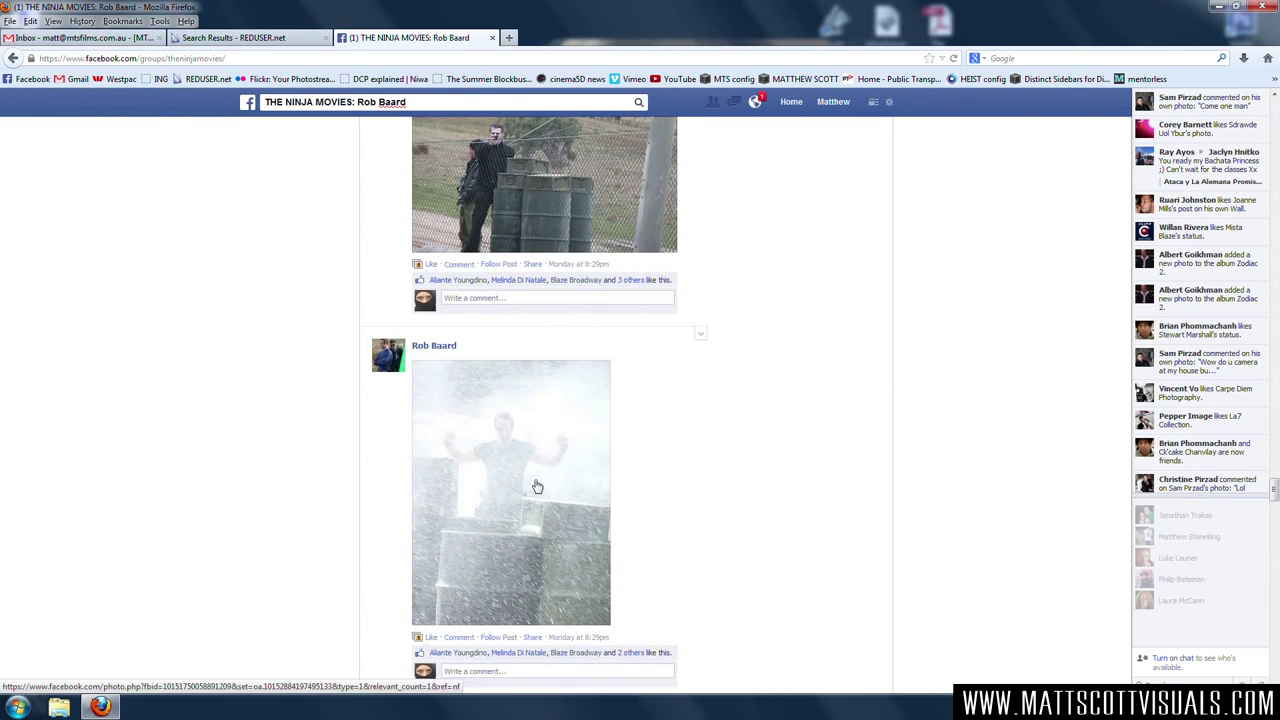